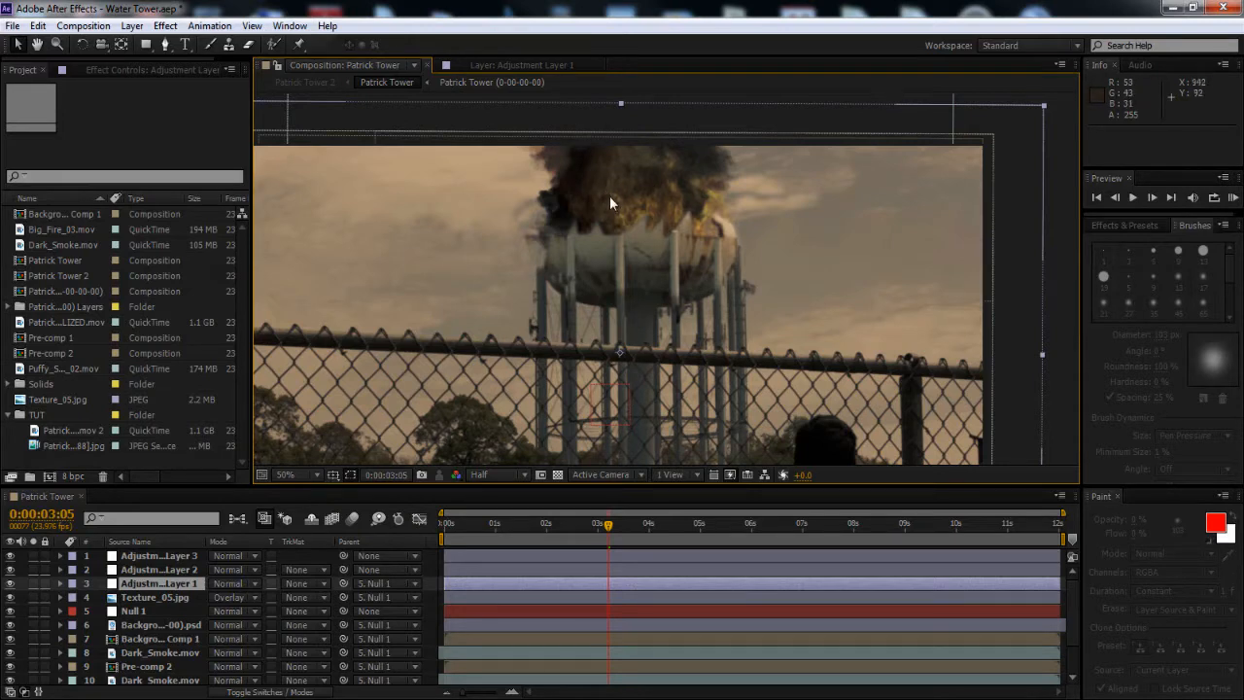
Review the finished burning water tower shot across the frame and at about 6 seconds in the Patrick Tower composition
{"action": "left_click_drag", "start_coordinate": [649, 353], "coordinate": [297, 204]}
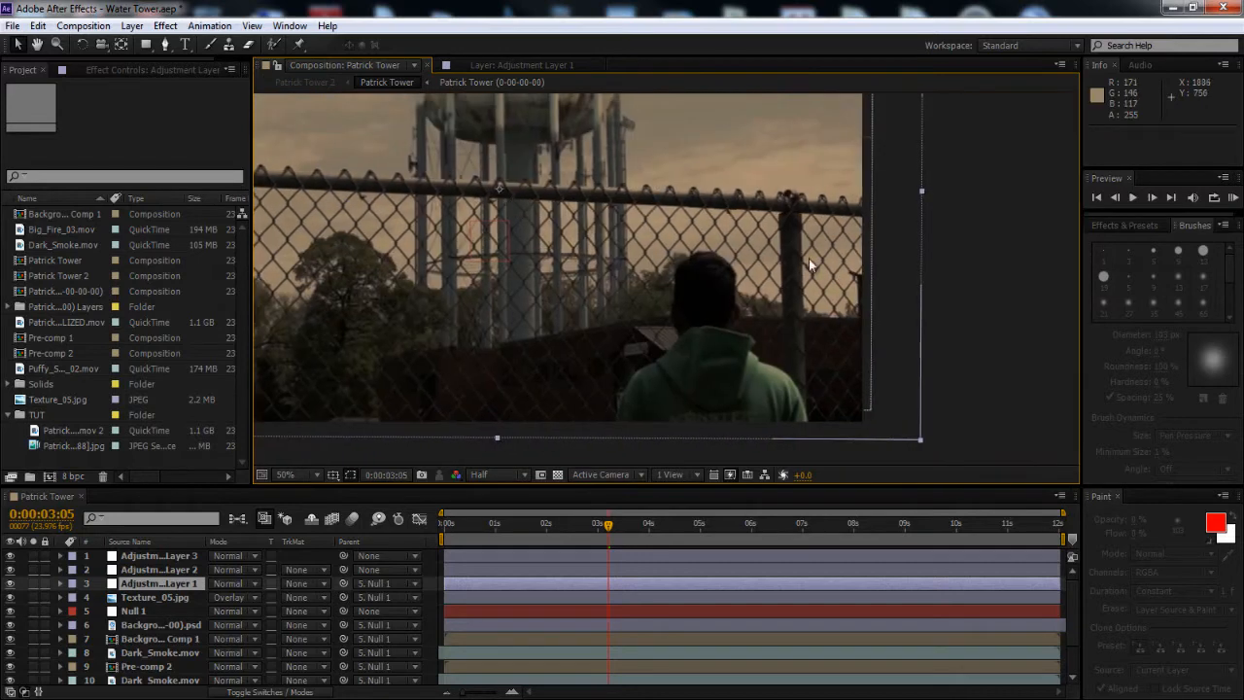
{"action": "mouse_move", "coordinate": [569, 248]}
{"action": "left_mouse_down"}
{"action": "mouse_move", "coordinate": [615, 355]}
{"action": "mouse_move", "coordinate": [709, 420]}
{"action": "mouse_move", "coordinate": [694, 408]}
{"action": "mouse_move", "coordinate": [653, 432]}
{"action": "mouse_move", "coordinate": [603, 418]}
{"action": "mouse_move", "coordinate": [667, 384]}
{"action": "mouse_move", "coordinate": [666, 354]}
{"action": "left_mouse_up"}
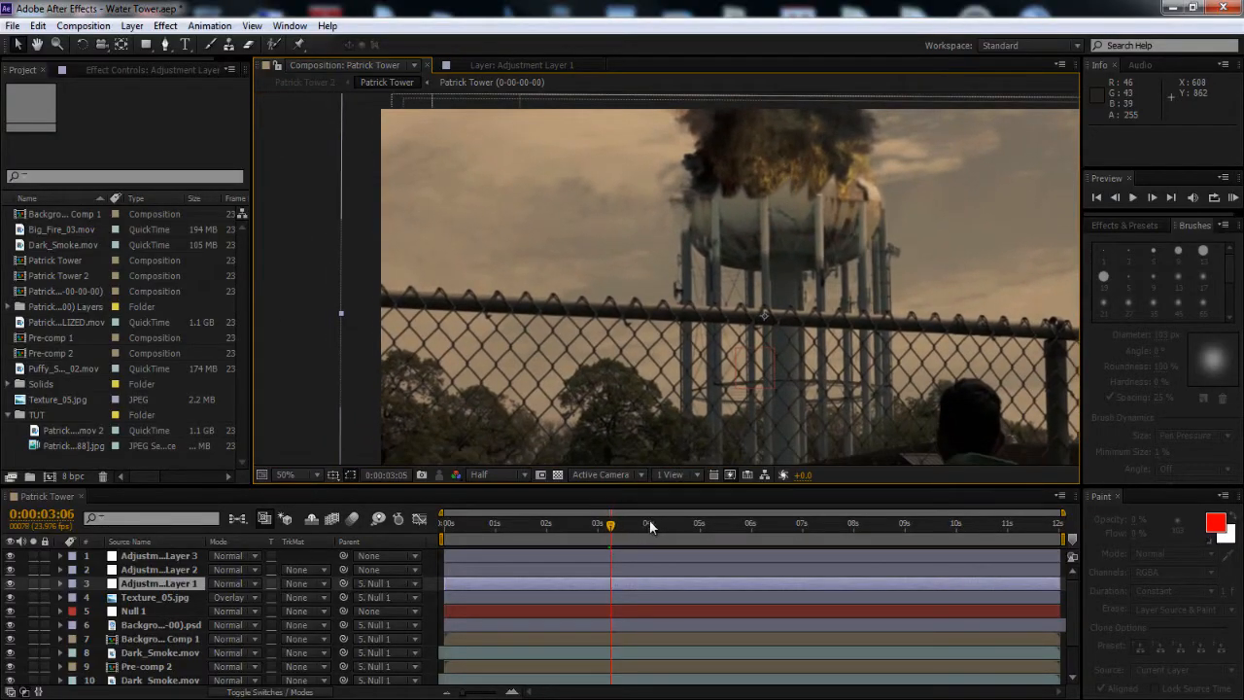
{"action": "left_click_drag", "start_coordinate": [662, 520], "coordinate": [773, 525]}
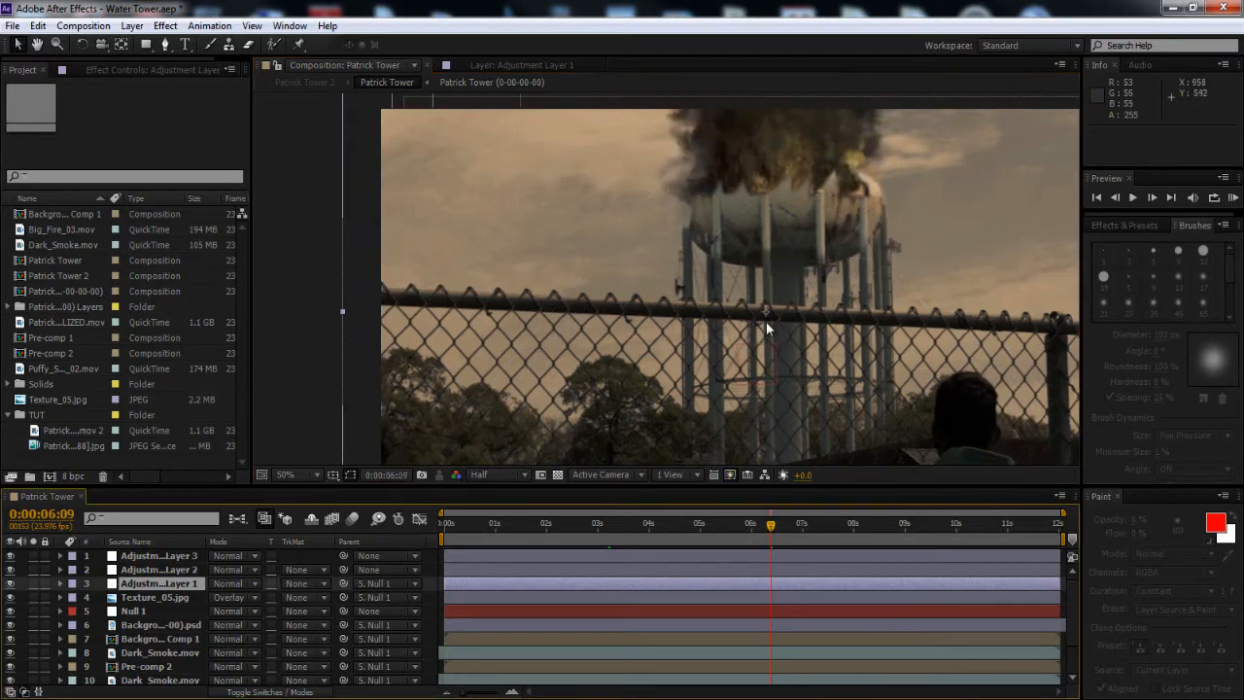
{"action": "left_click_drag", "start_coordinate": [765, 326], "coordinate": [673, 316]}
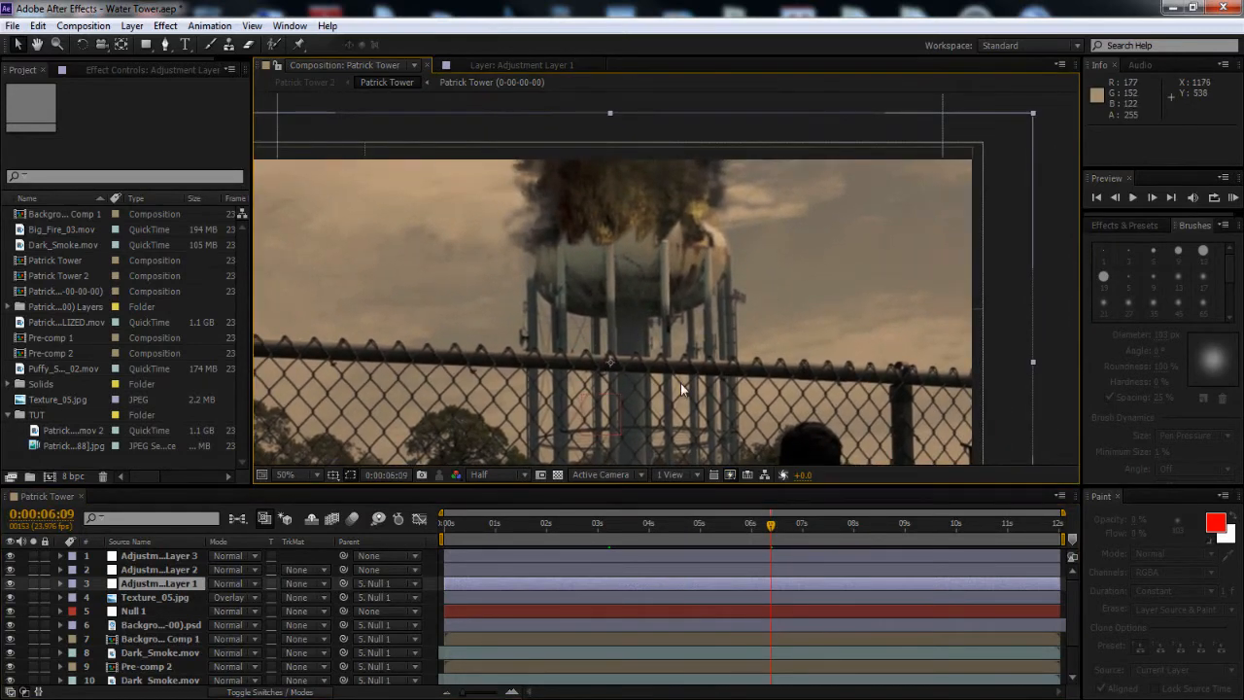
{"action": "left_click_drag", "start_coordinate": [680, 382], "coordinate": [720, 390]}
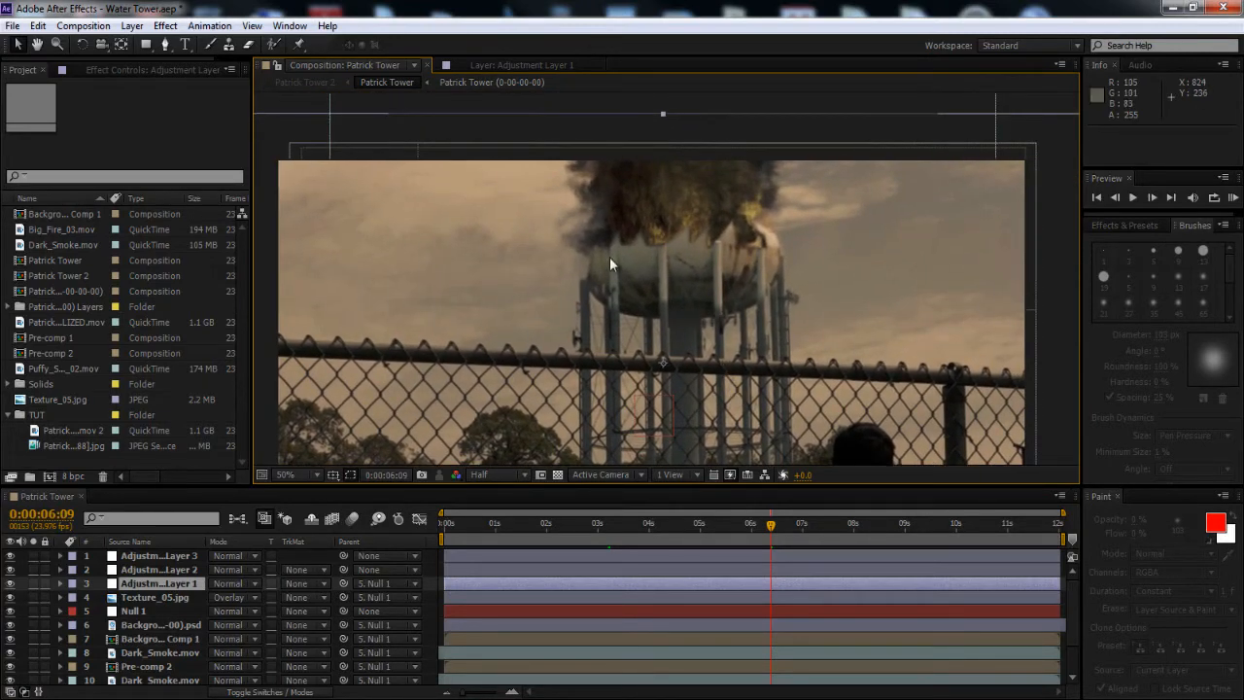
{"action": "left_click_drag", "start_coordinate": [672, 356], "coordinate": [614, 253]}
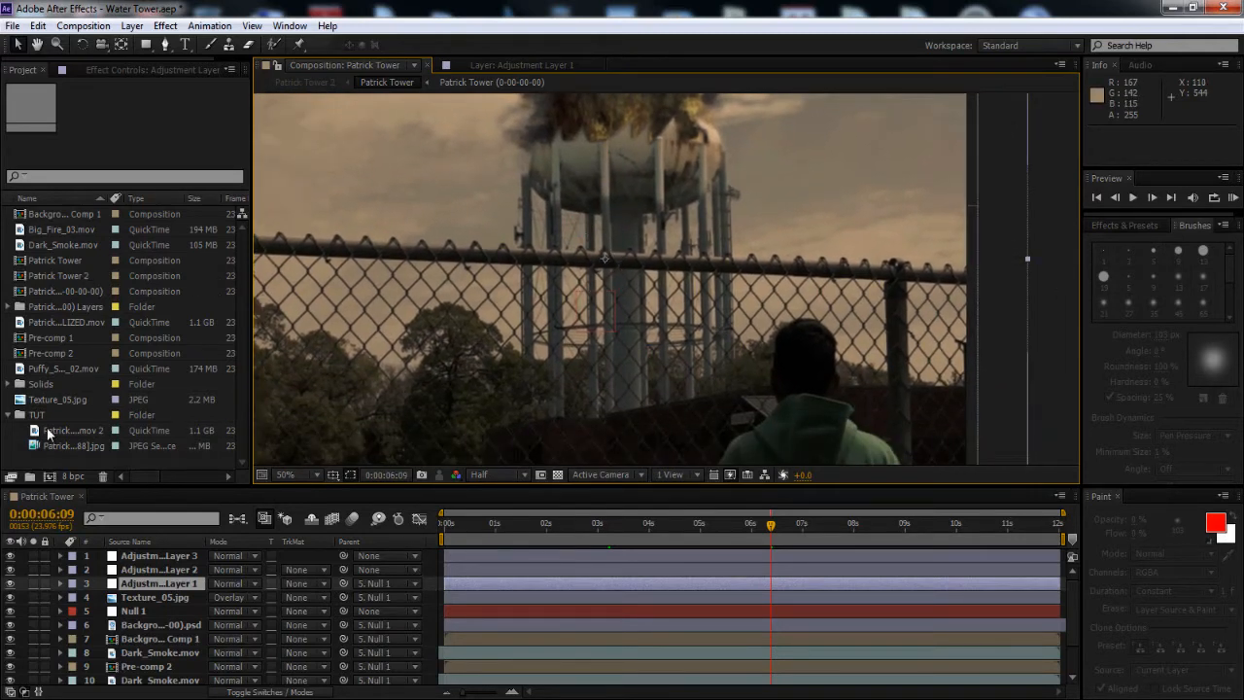
Create a composition from the stabilized tower clip in the TUT folder and duplicate its footage layer twice
{"action": "left_click_drag", "start_coordinate": [62, 427], "coordinate": [53, 476]}
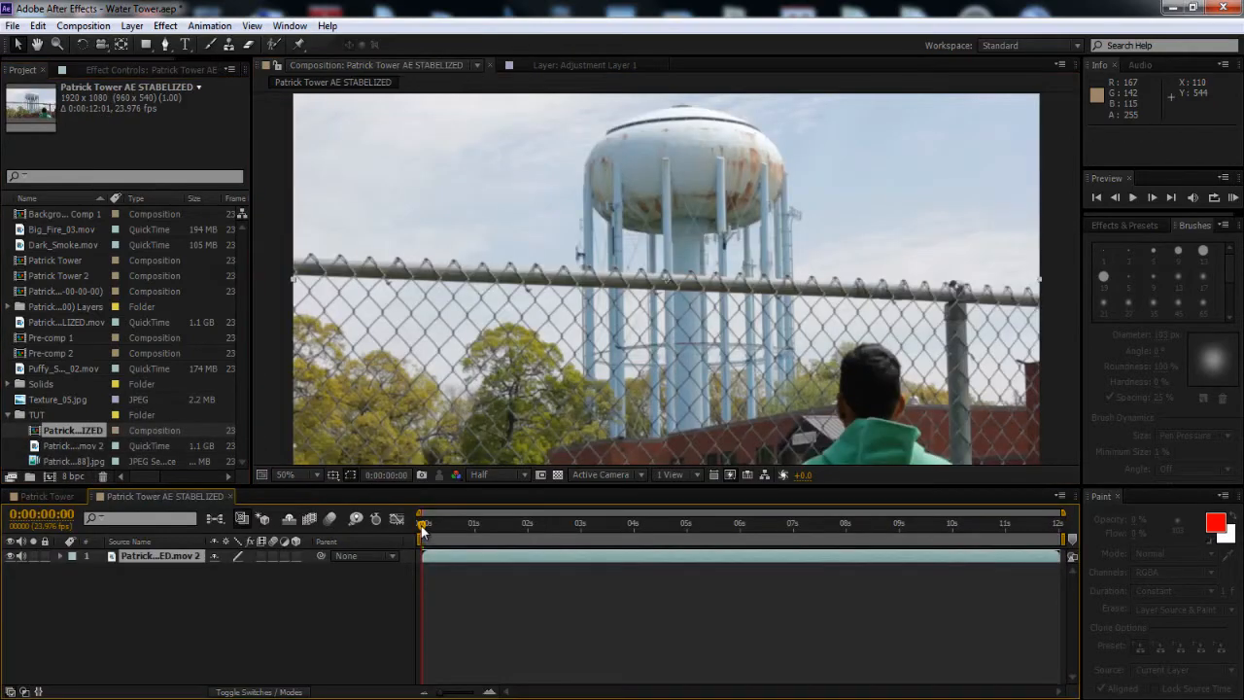
{"action": "left_click_drag", "start_coordinate": [439, 523], "coordinate": [388, 532]}
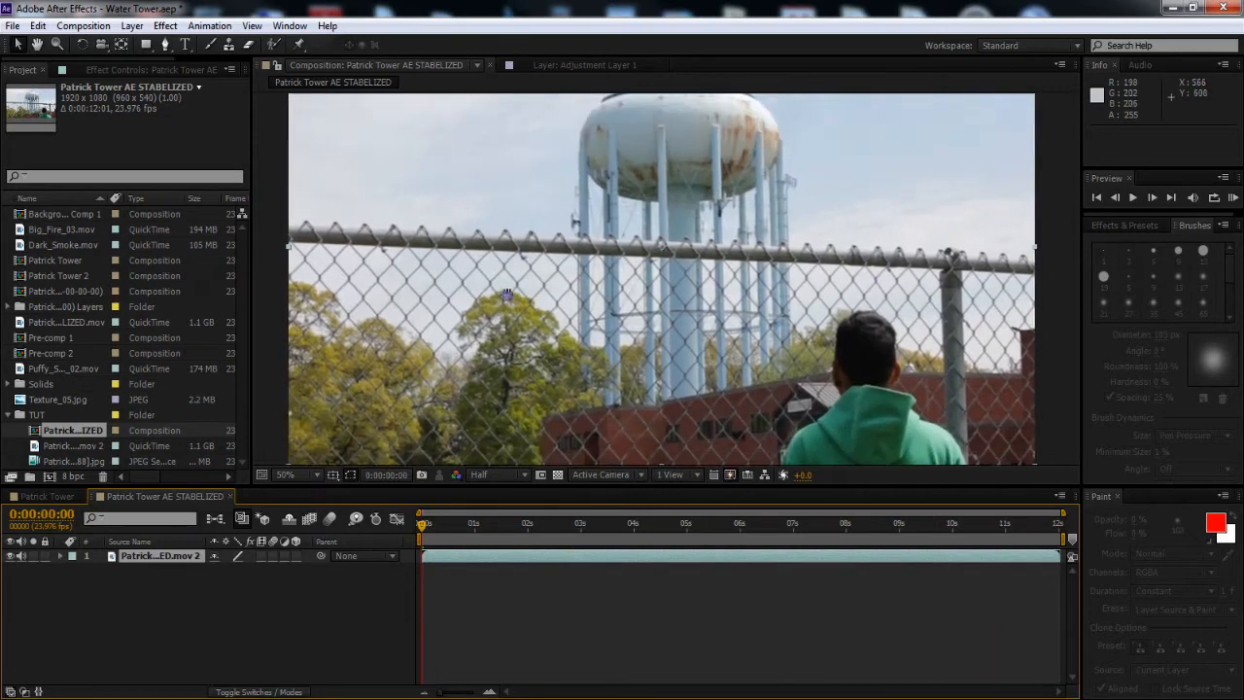
{"action": "left_click", "coordinate": [145, 556]}
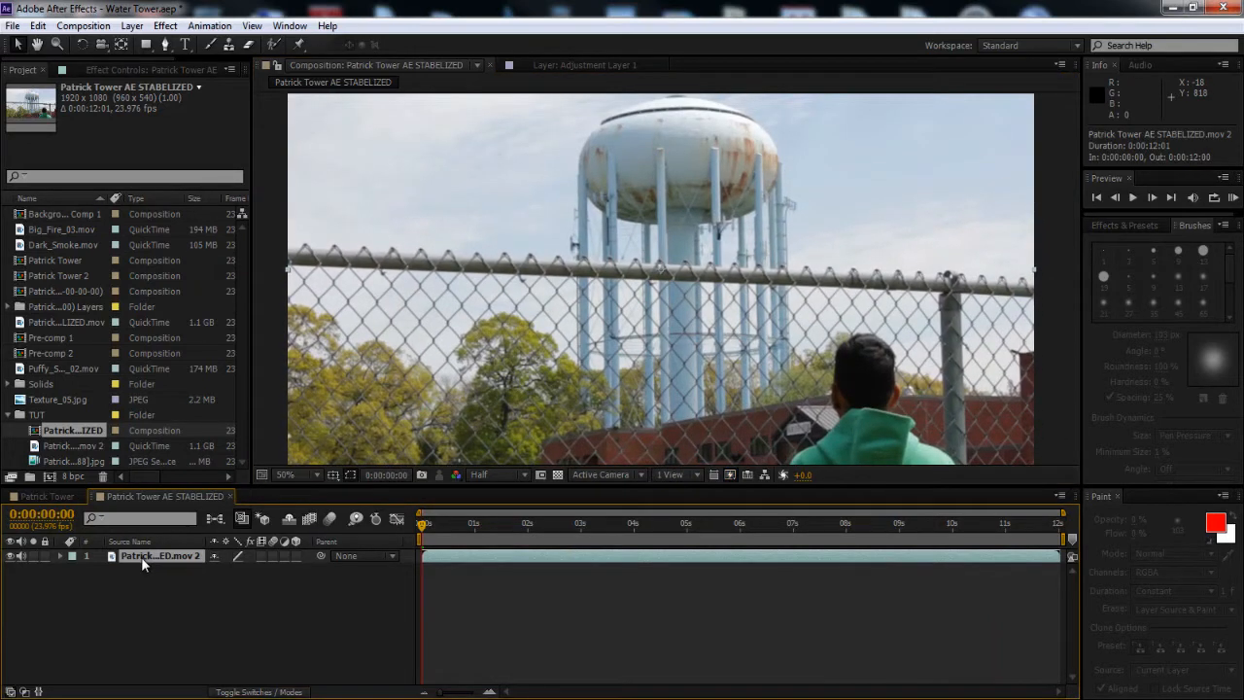
{"action": "key", "text": "ctrl+d"}
{"action": "left_click", "coordinate": [37, 25]}
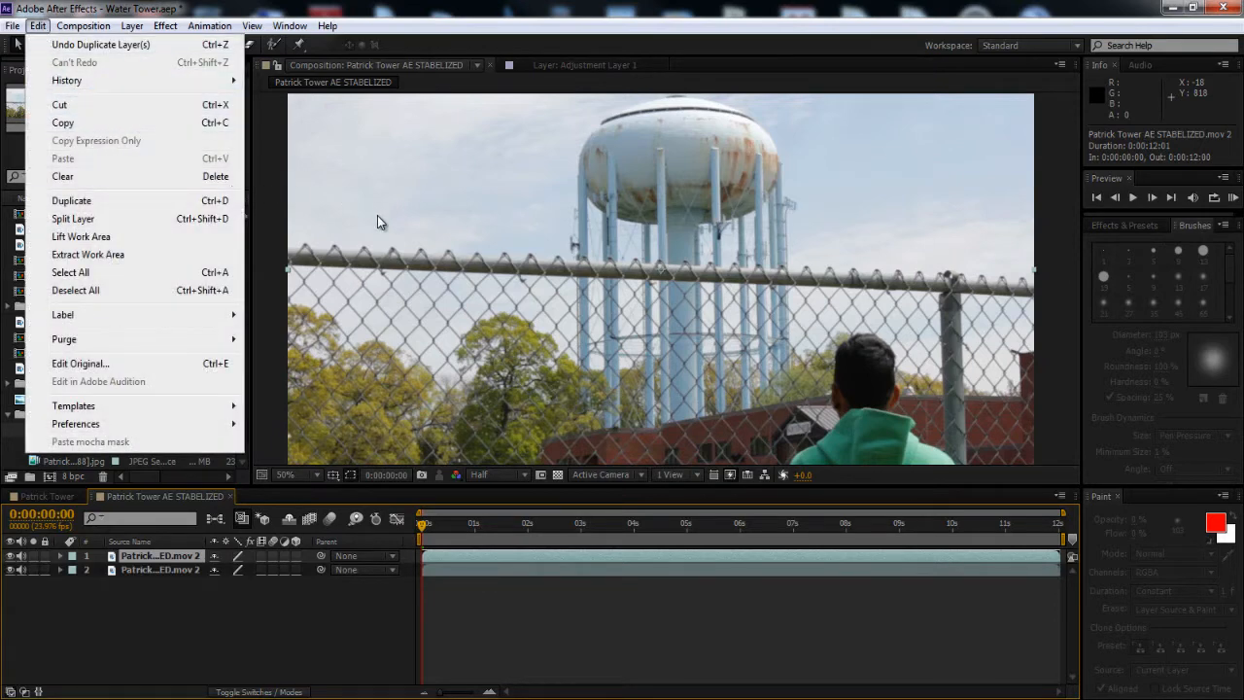
{"action": "left_click", "coordinate": [71, 202]}
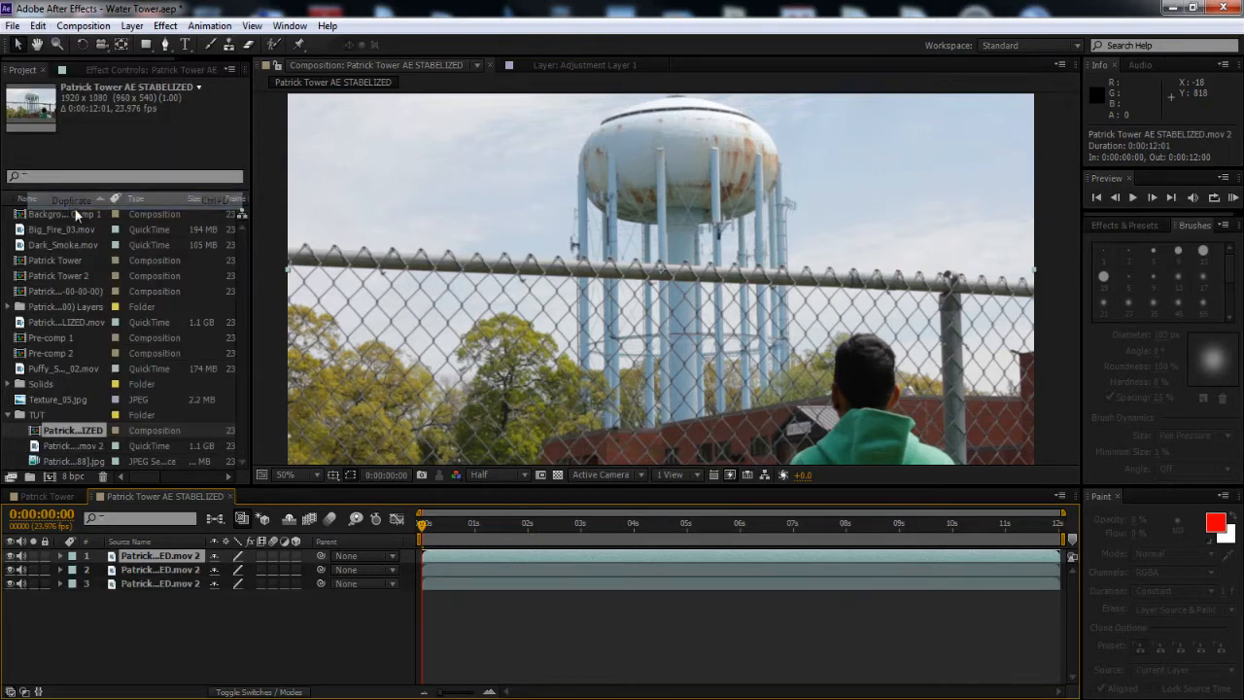
Apply Freeze Frame at 0:00:00:00 to the upper two footage layers and collapse their time remap properties
{"action": "right_click", "coordinate": [161, 562]}
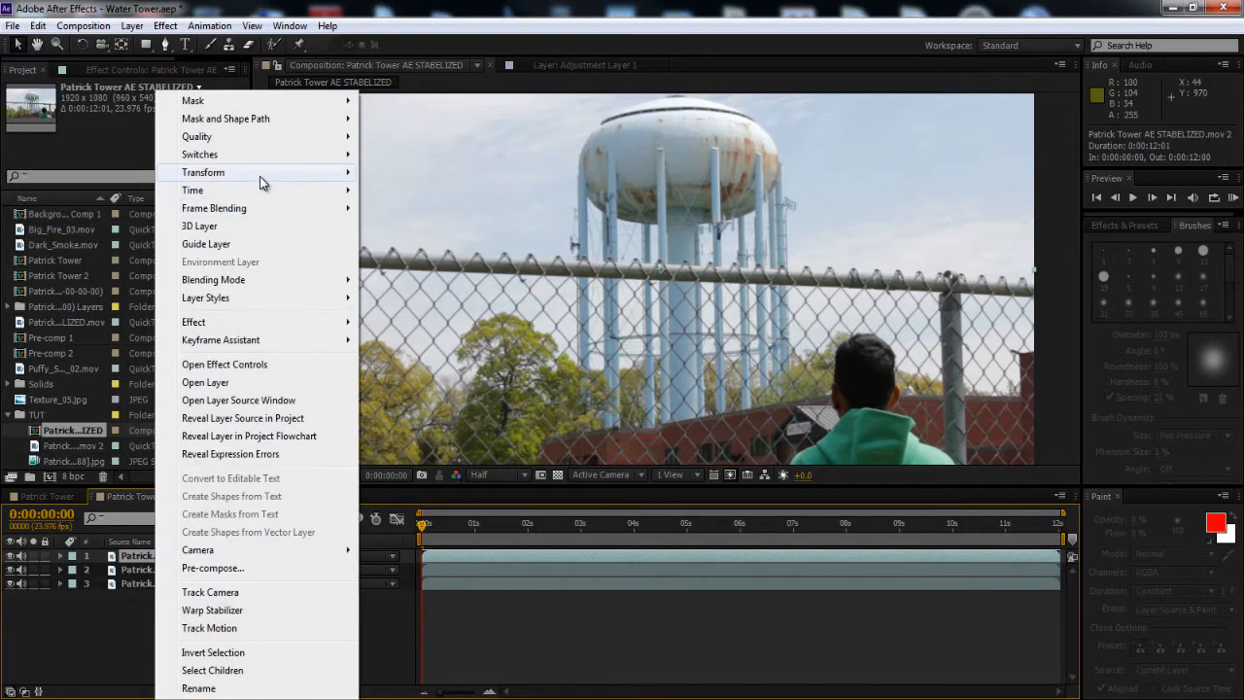
{"action": "mouse_move", "coordinate": [255, 192]}
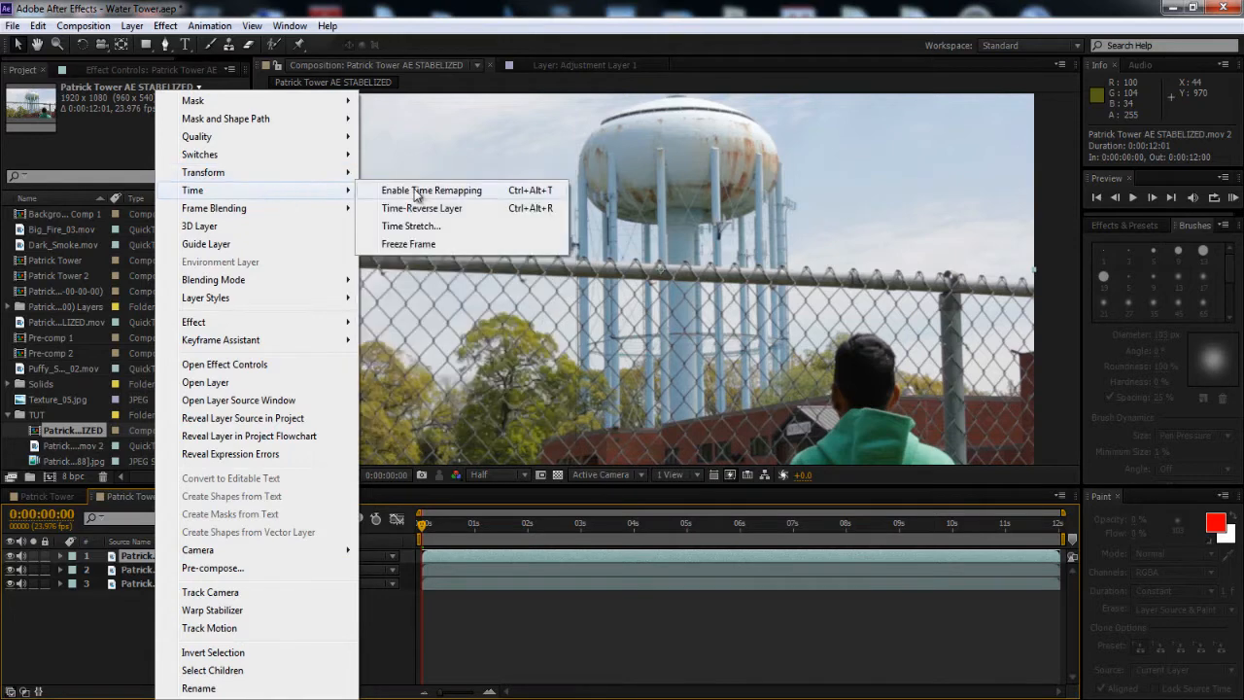
{"action": "left_click", "coordinate": [408, 245]}
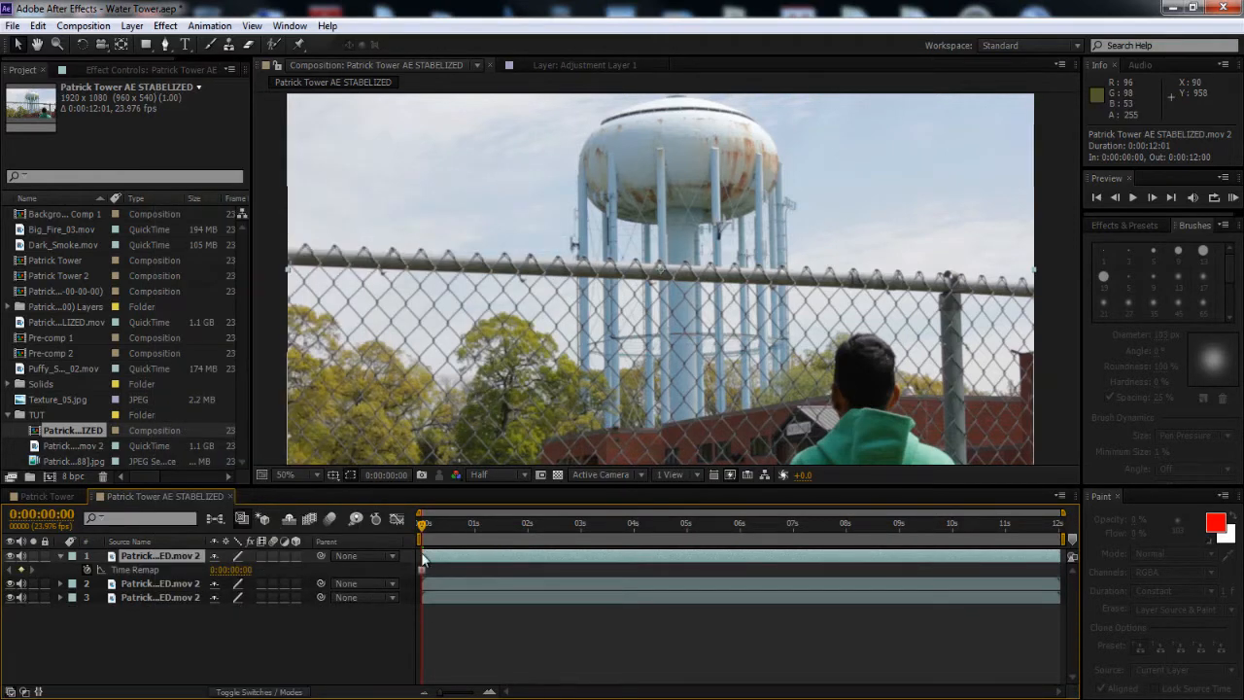
{"action": "right_click", "coordinate": [160, 587]}
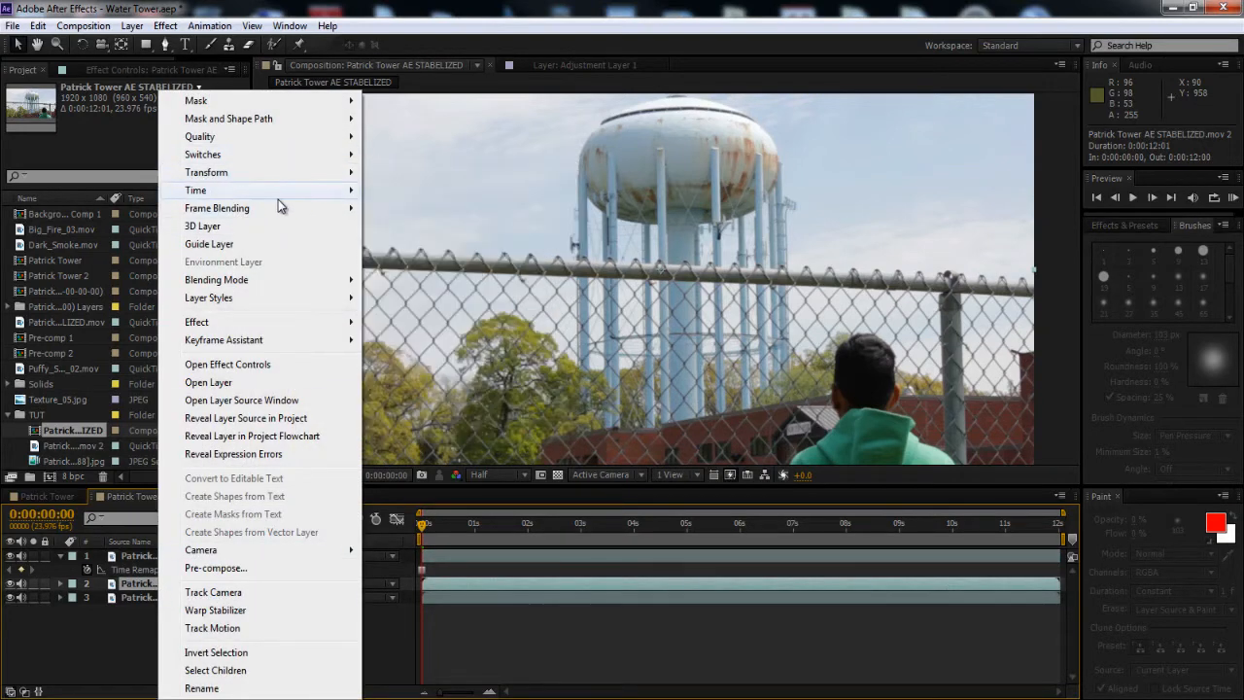
{"action": "mouse_move", "coordinate": [282, 190]}
{"action": "left_click", "coordinate": [404, 245]}
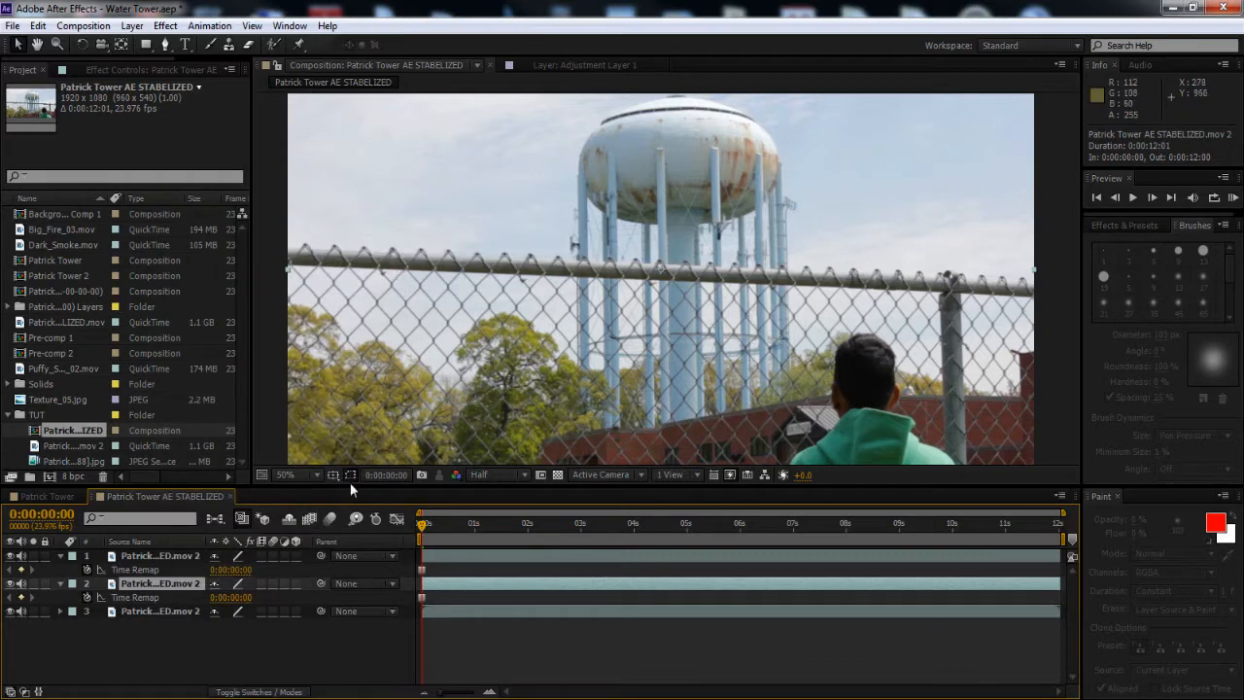
{"action": "left_click_drag", "start_coordinate": [423, 525], "coordinate": [346, 534]}
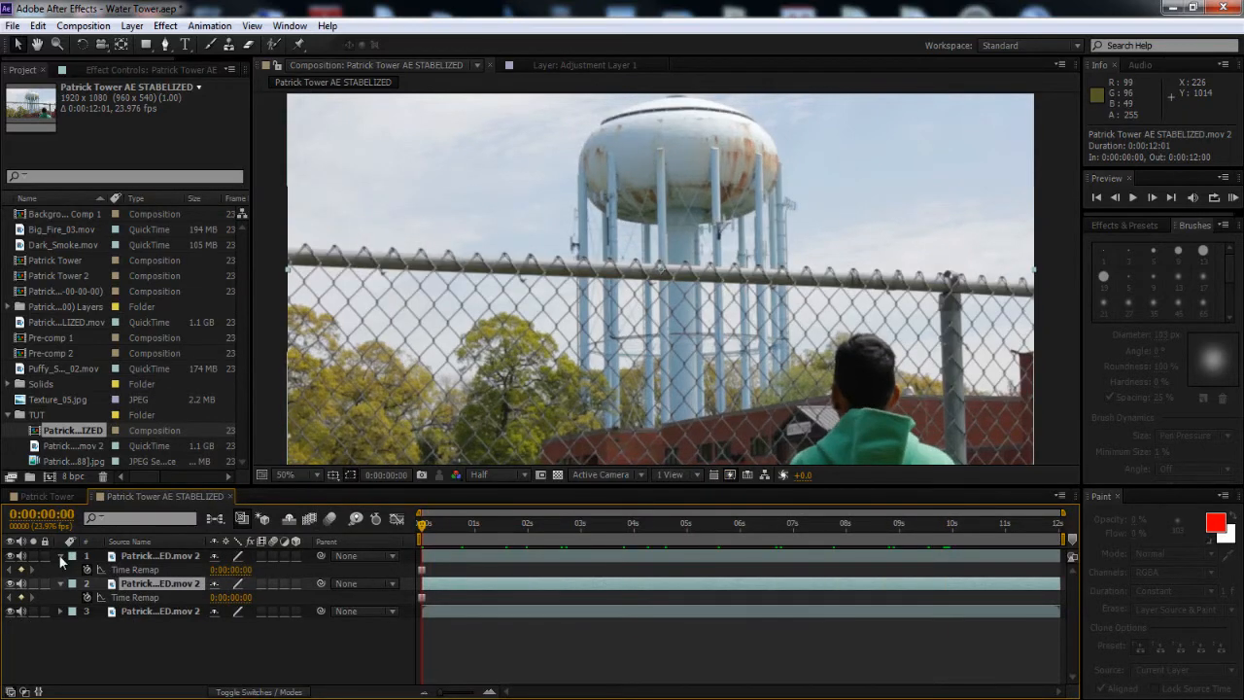
{"action": "left_click", "coordinate": [60, 556]}
{"action": "left_click", "coordinate": [60, 569]}
Pre-compose each of the two frozen layers separately, moving all attributes into the new compositions
{"action": "left_click", "coordinate": [165, 556]}
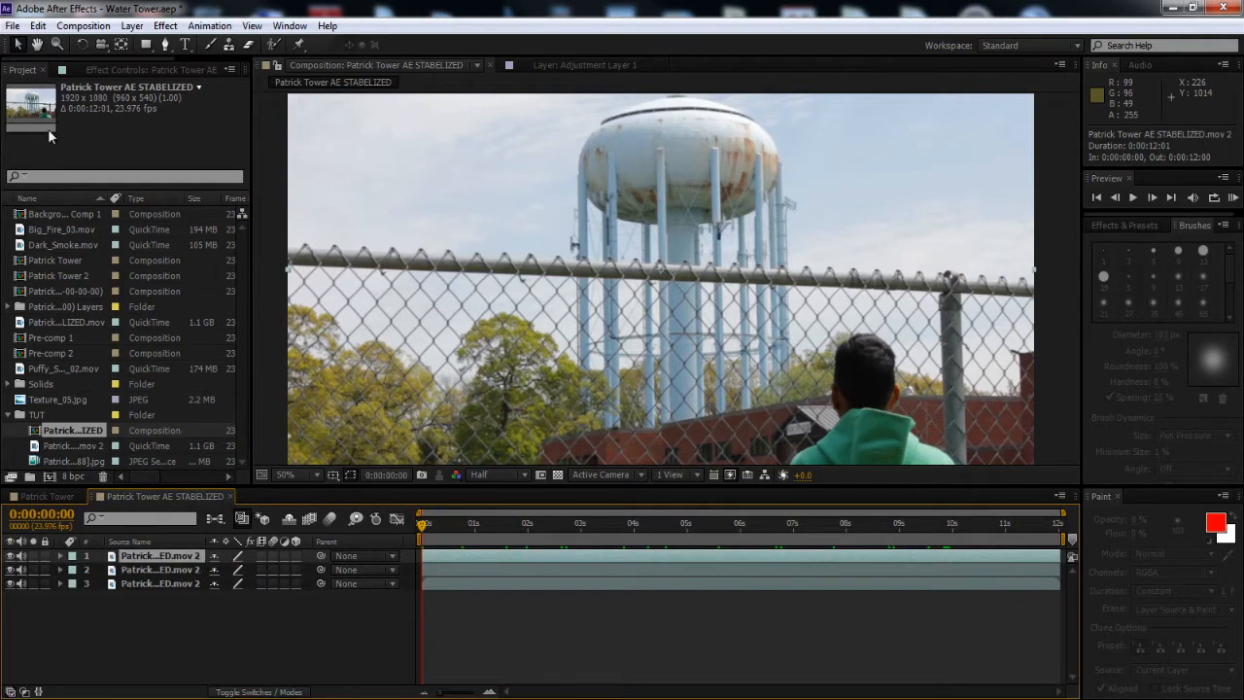
{"action": "left_click", "coordinate": [132, 25]}
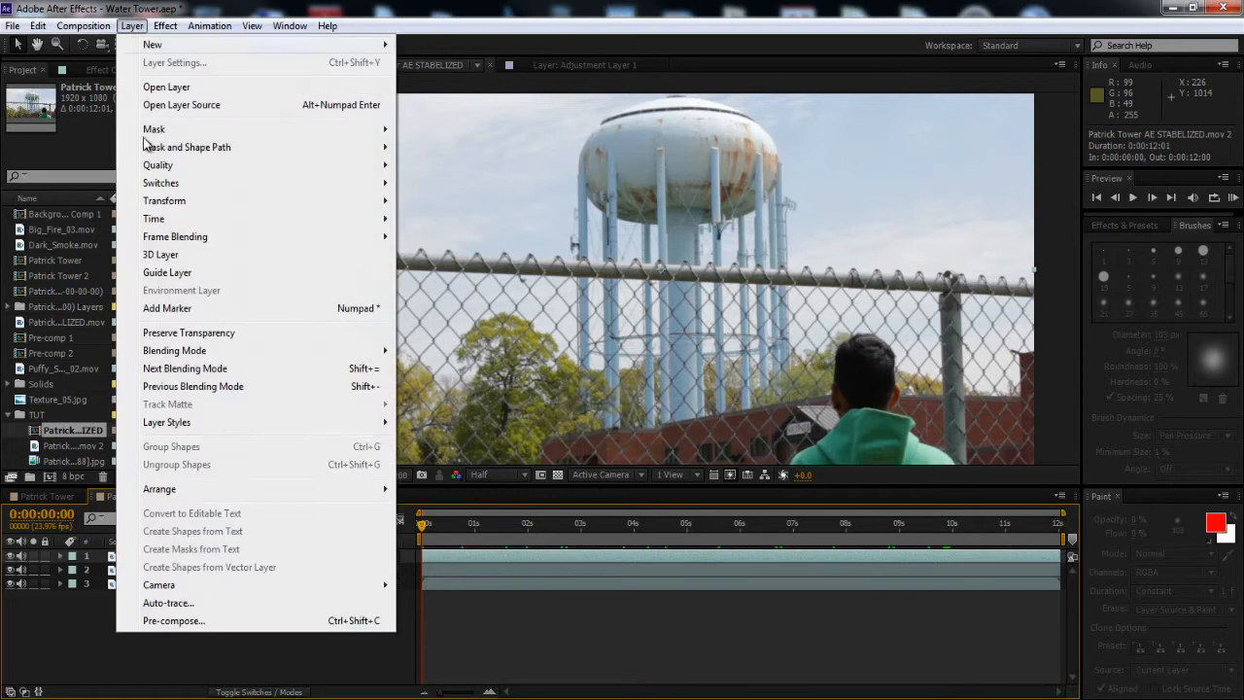
{"action": "left_click", "coordinate": [184, 621]}
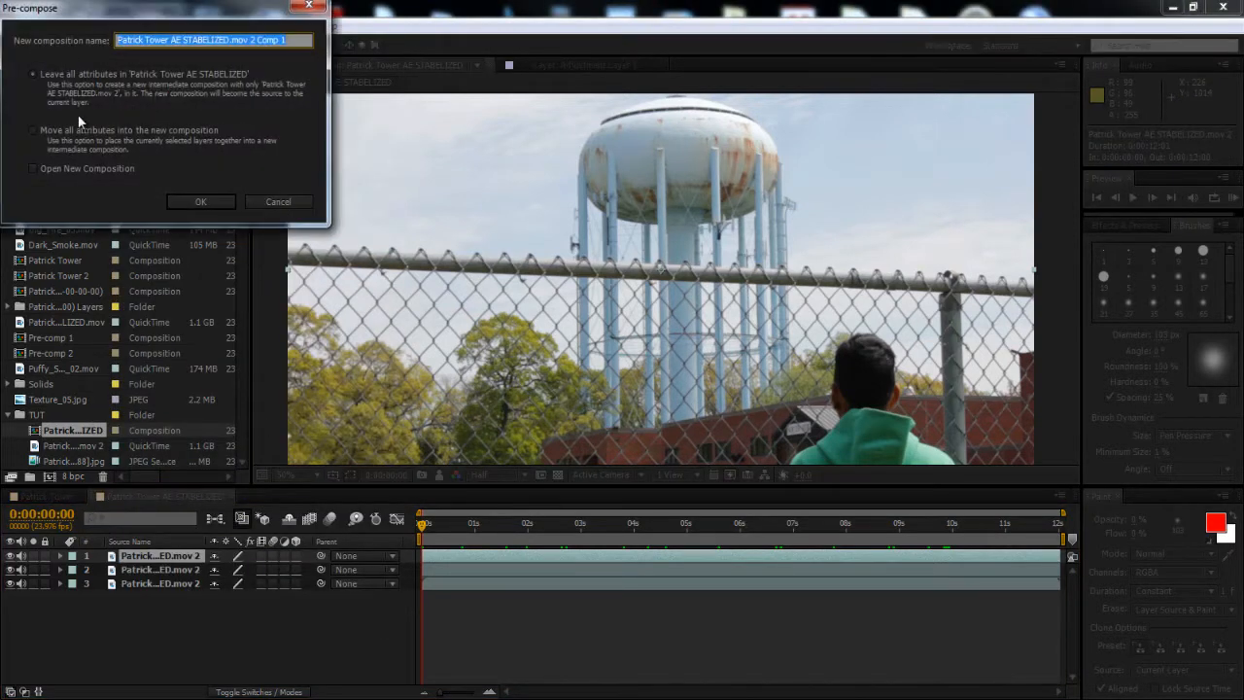
{"action": "left_click", "coordinate": [33, 133]}
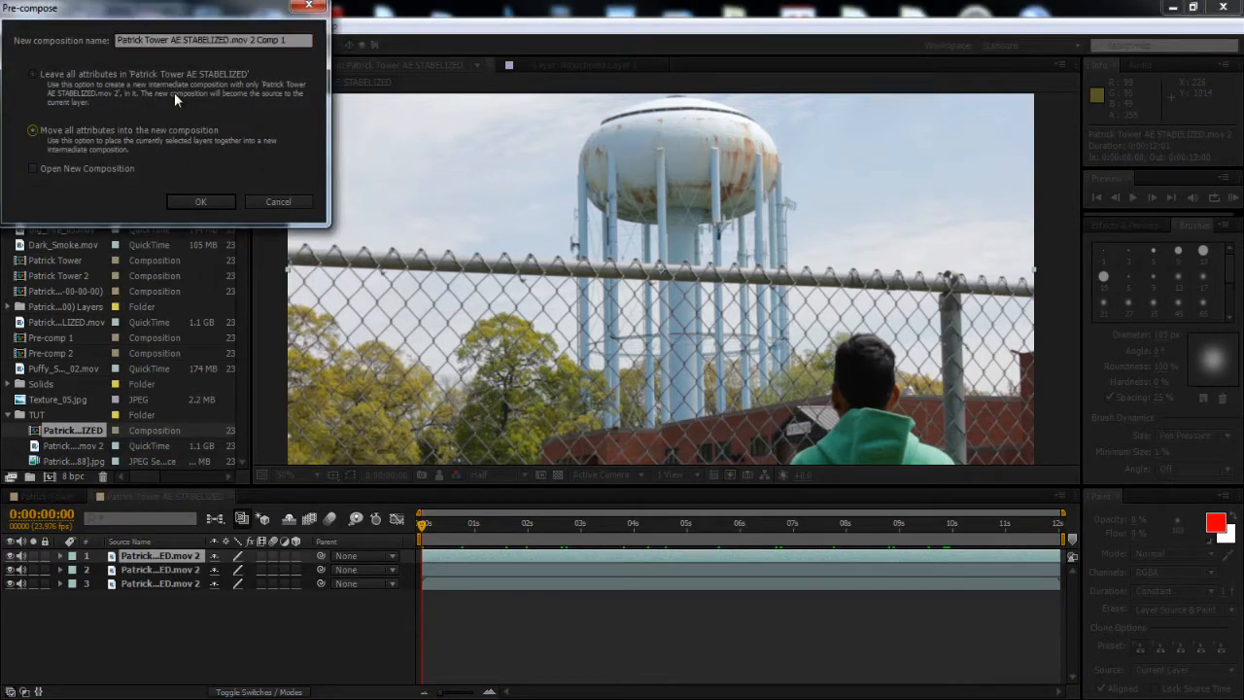
{"action": "left_click", "coordinate": [199, 202]}
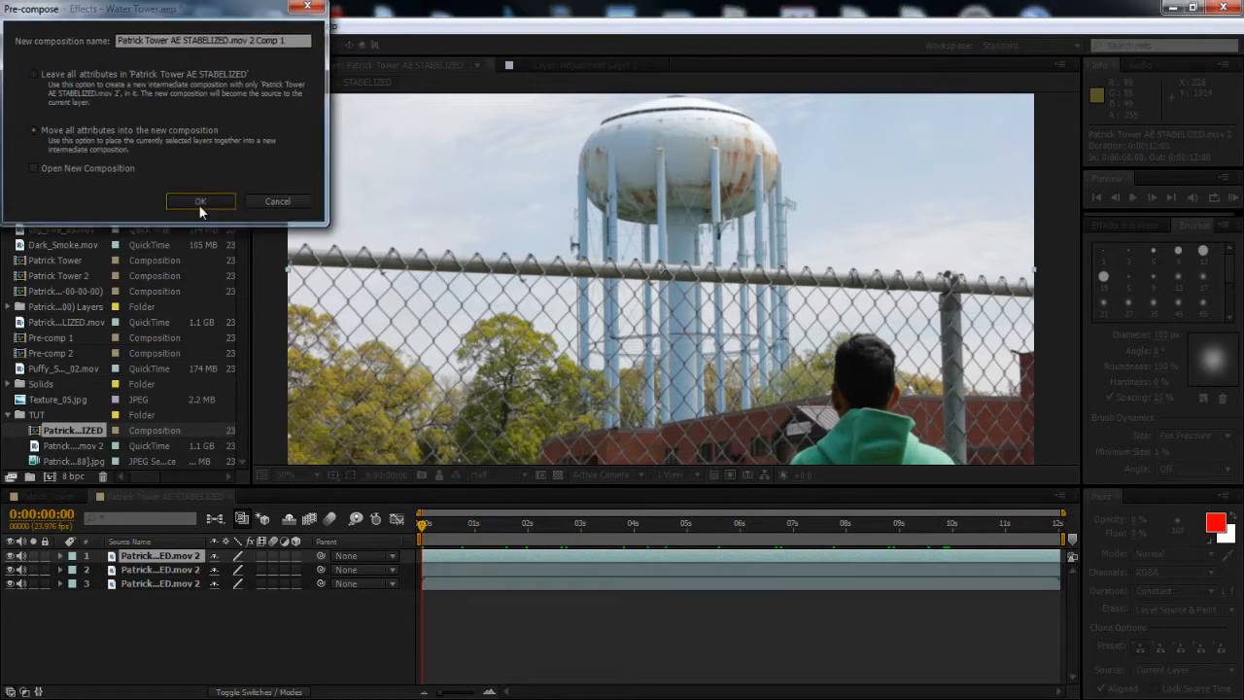
{"action": "left_click", "coordinate": [156, 569]}
{"action": "key", "text": "ctrl+shift+c"}
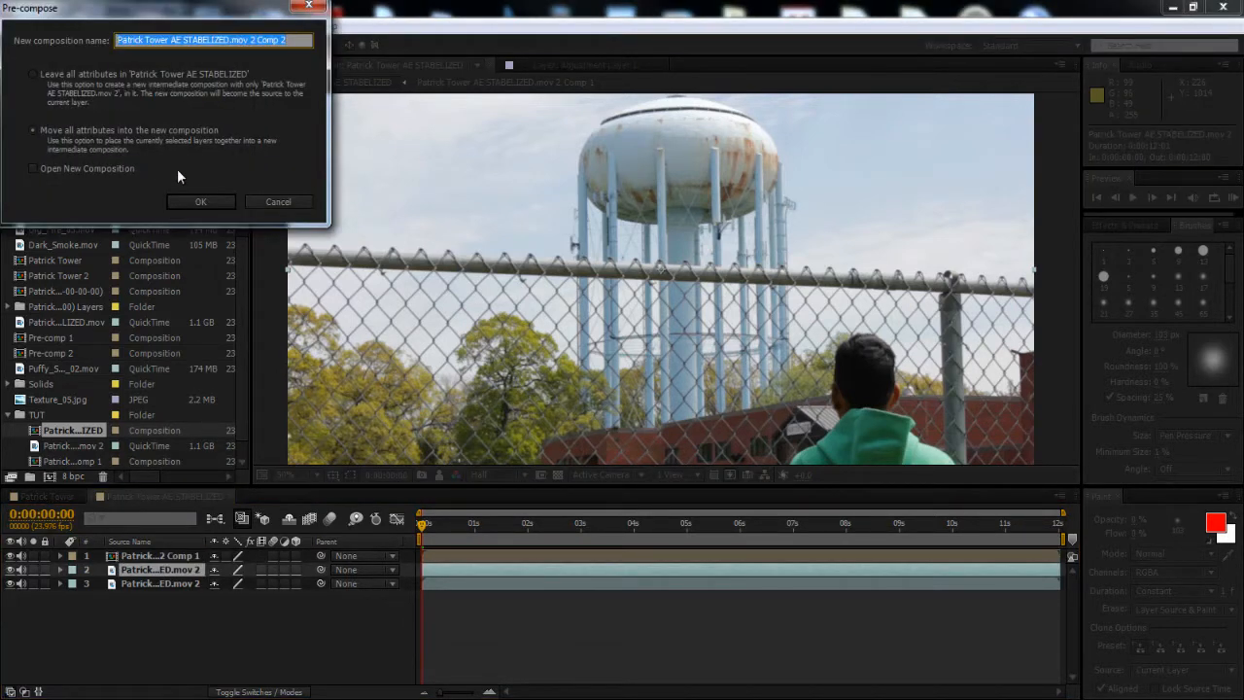
{"action": "left_click", "coordinate": [197, 196]}
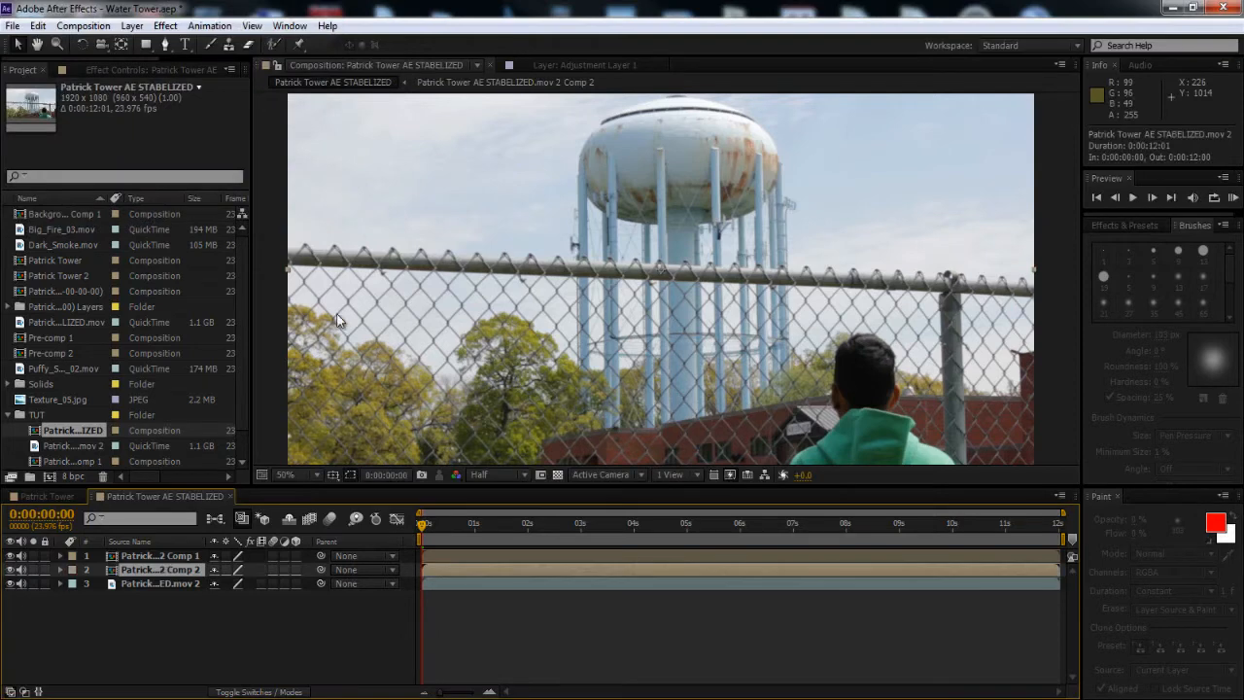
Rename the first pre-composed layer Tower and the second one Sky
{"action": "left_click", "coordinate": [173, 553]}
{"action": "key", "text": "Return"}
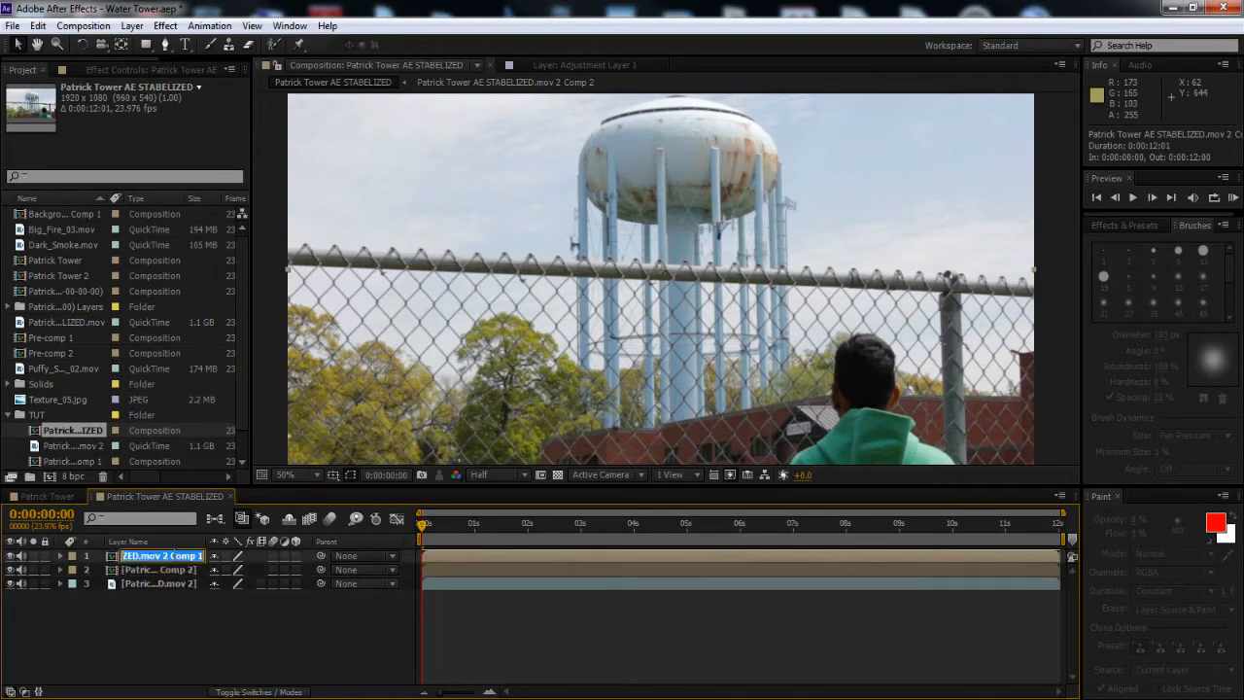
{"action": "type", "text": "Tower"}
{"action": "left_click", "coordinate": [158, 568]}
{"action": "key", "text": "Return"}
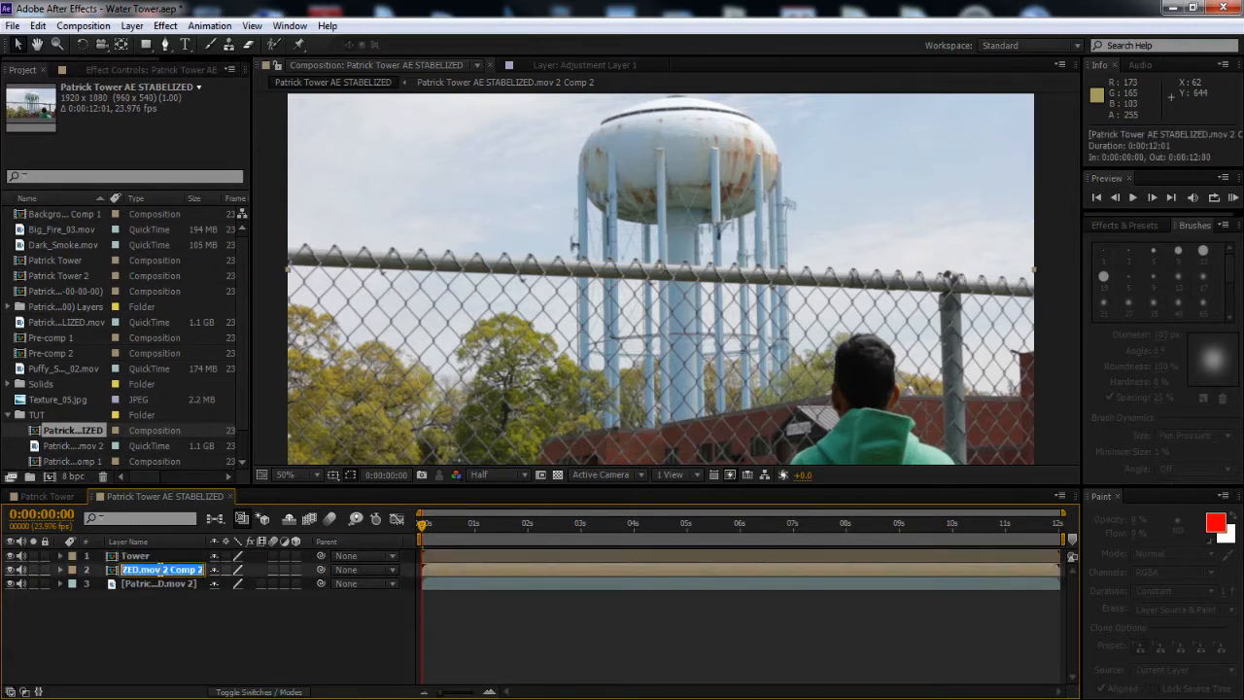
{"action": "type", "text": "Sky"}
{"action": "key", "text": "Return"}
{"action": "left_click", "coordinate": [167, 626]}
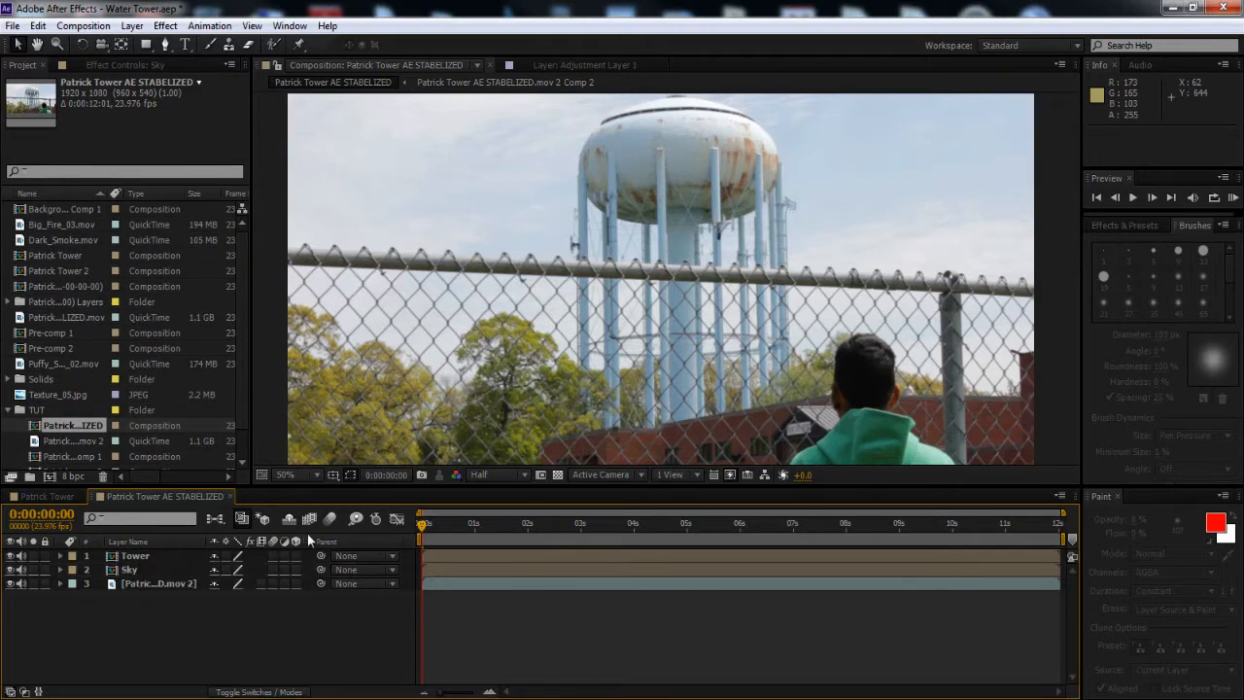
Open the Tower pre-composition, scrub through its frozen footage and return to 0:00:00:00
{"action": "double_click", "coordinate": [133, 557]}
{"action": "left_click", "coordinate": [487, 524]}
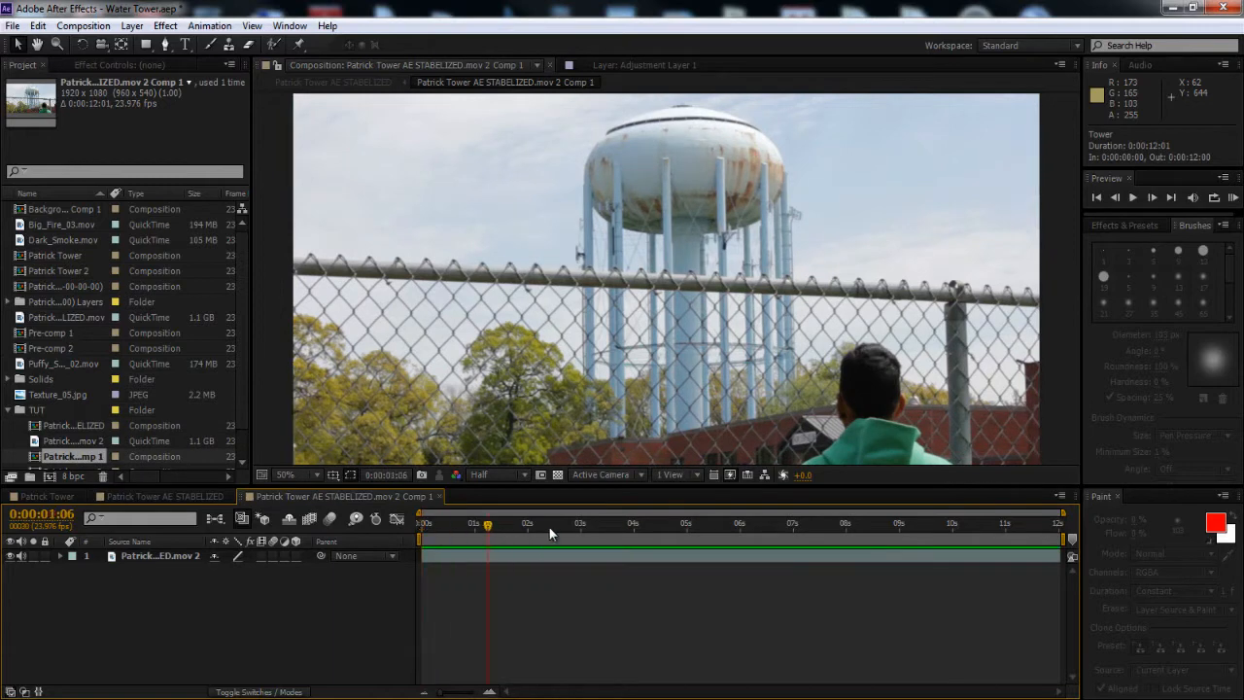
{"action": "left_click_drag", "start_coordinate": [549, 527], "coordinate": [295, 534]}
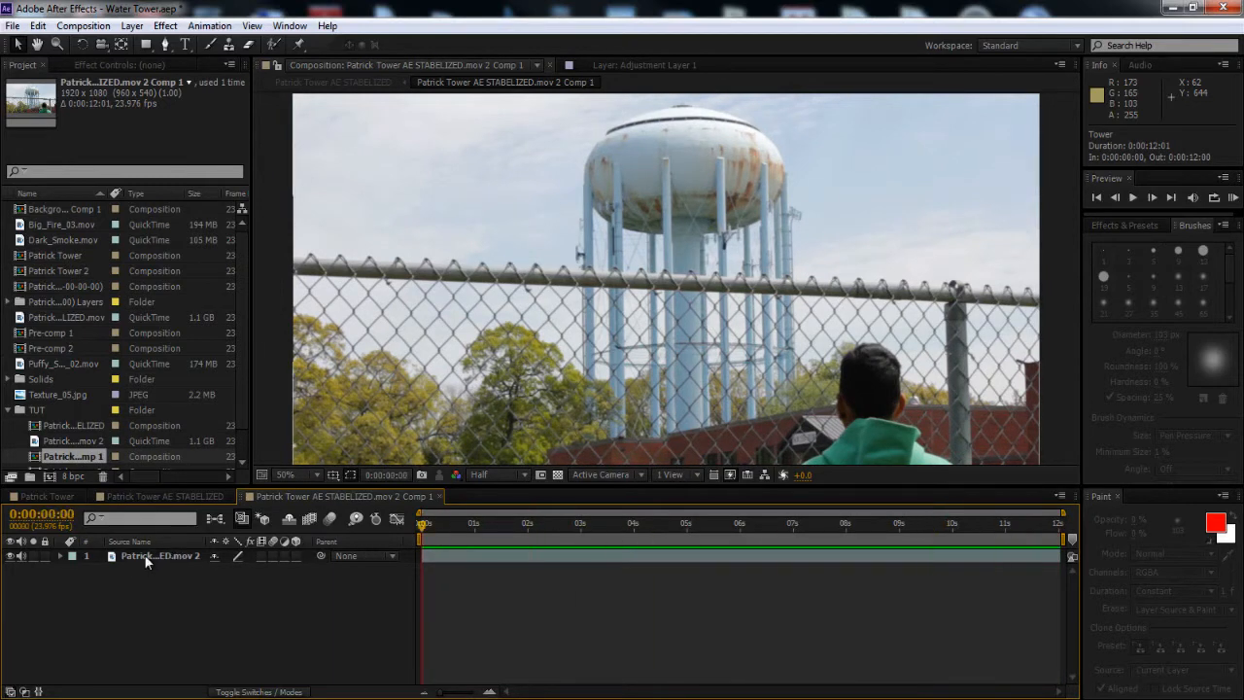
Activate the Pen tool and frame the water tank's dome in an enlarged composition view for masking
{"action": "left_click", "coordinate": [165, 45]}
{"action": "scroll", "coordinate": [669, 205], "scroll_direction": "up", "scroll_amount": 4}
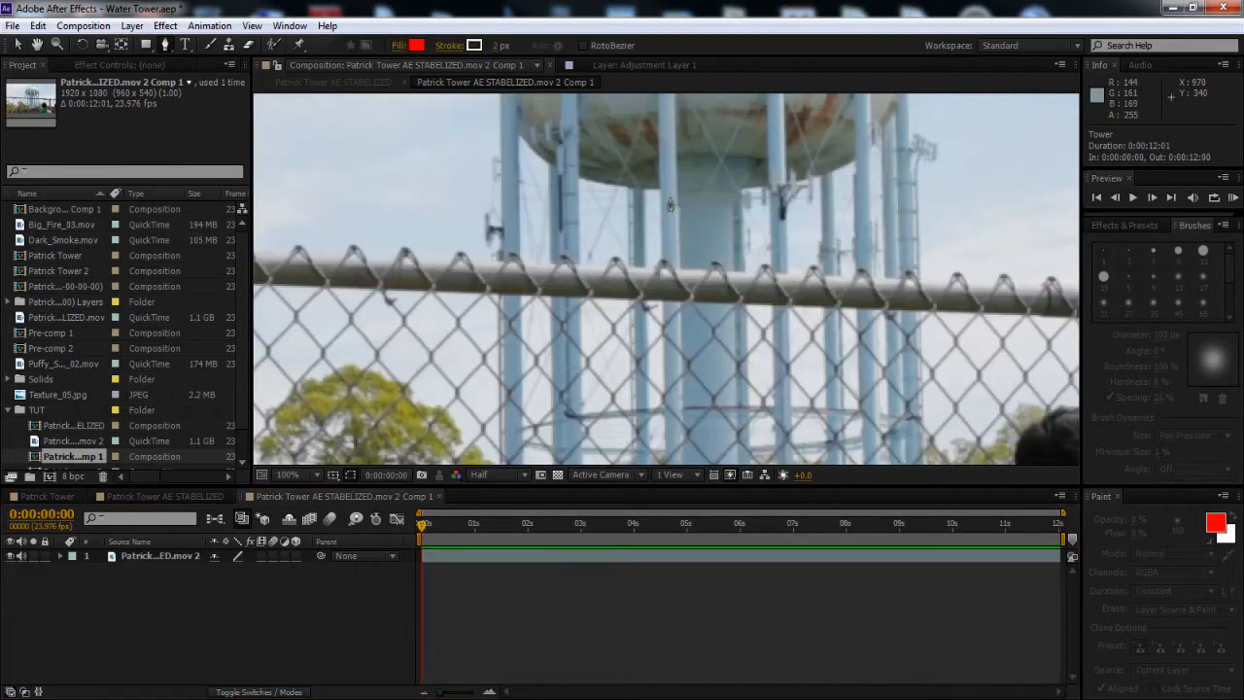
{"action": "key", "text": "grave"}
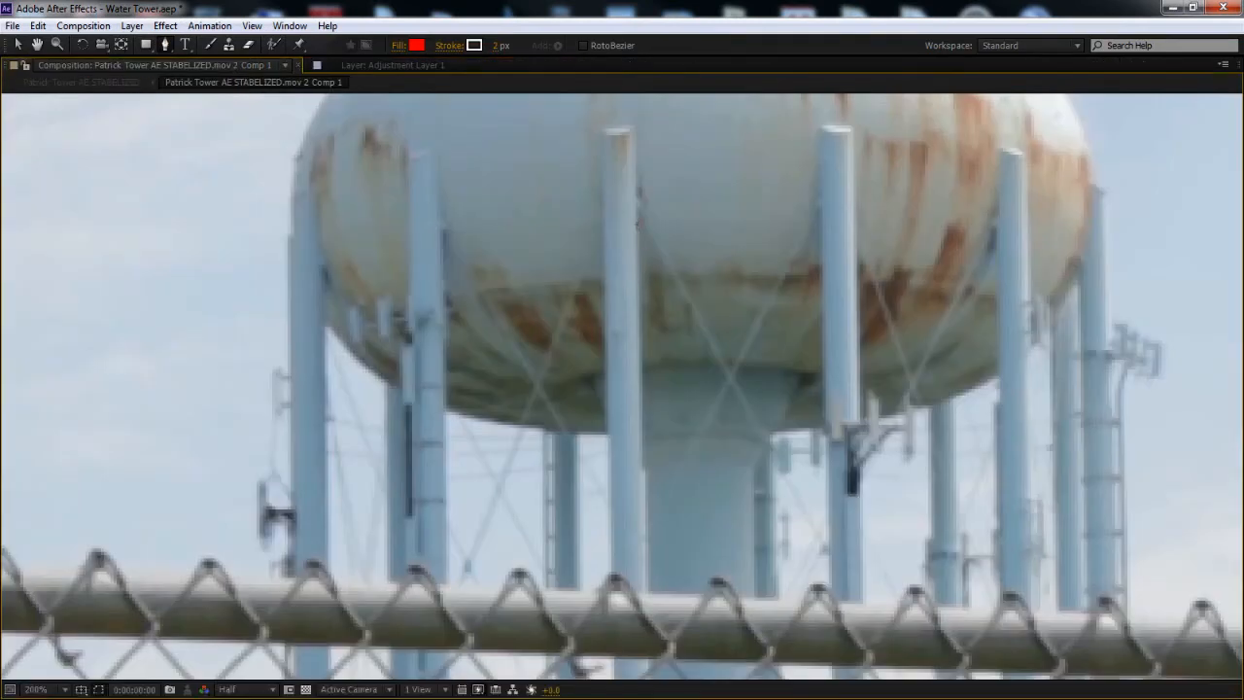
{"action": "key", "text": "grave"}
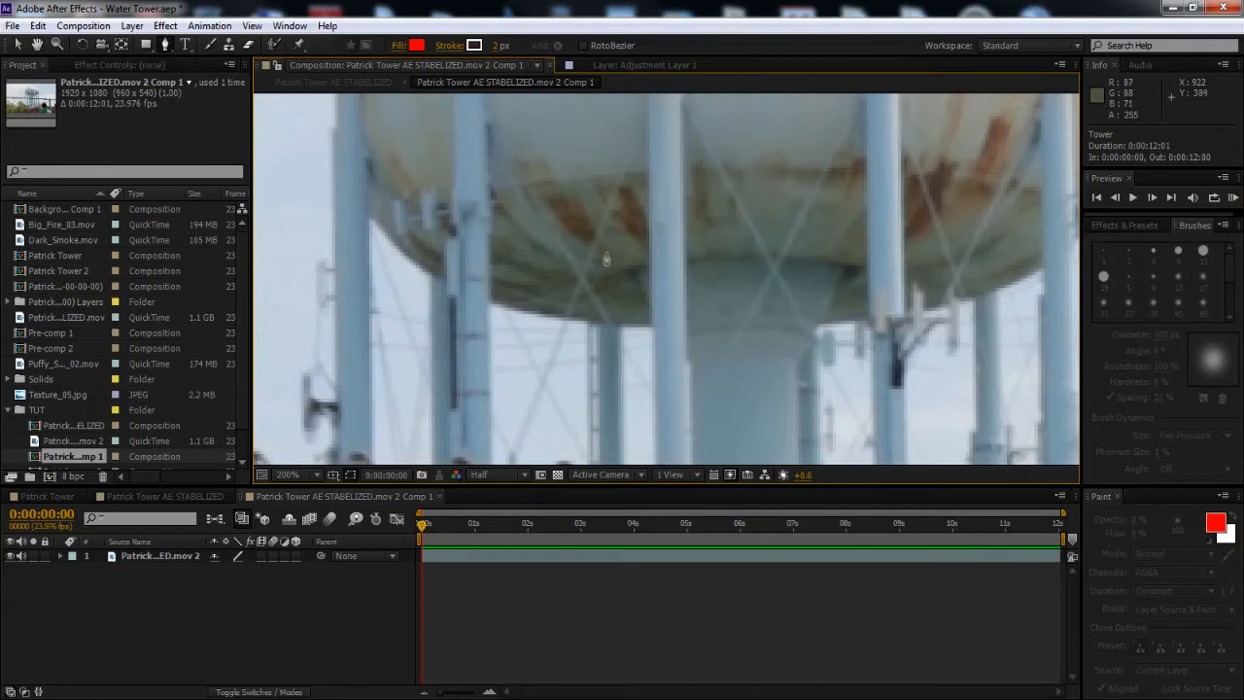
{"action": "key", "text": "grave"}
{"action": "key", "text": "grave"}
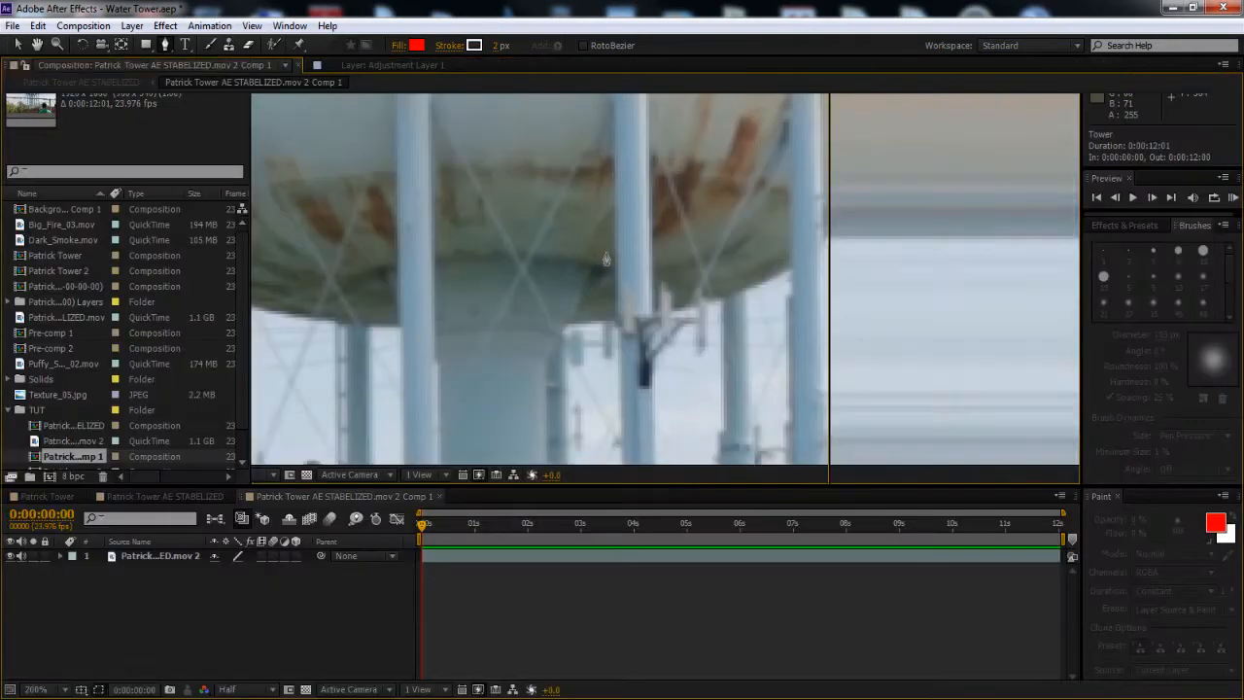
{"action": "key", "text": "grave"}
{"action": "left_click_drag", "start_coordinate": [589, 323], "coordinate": [599, 458]}
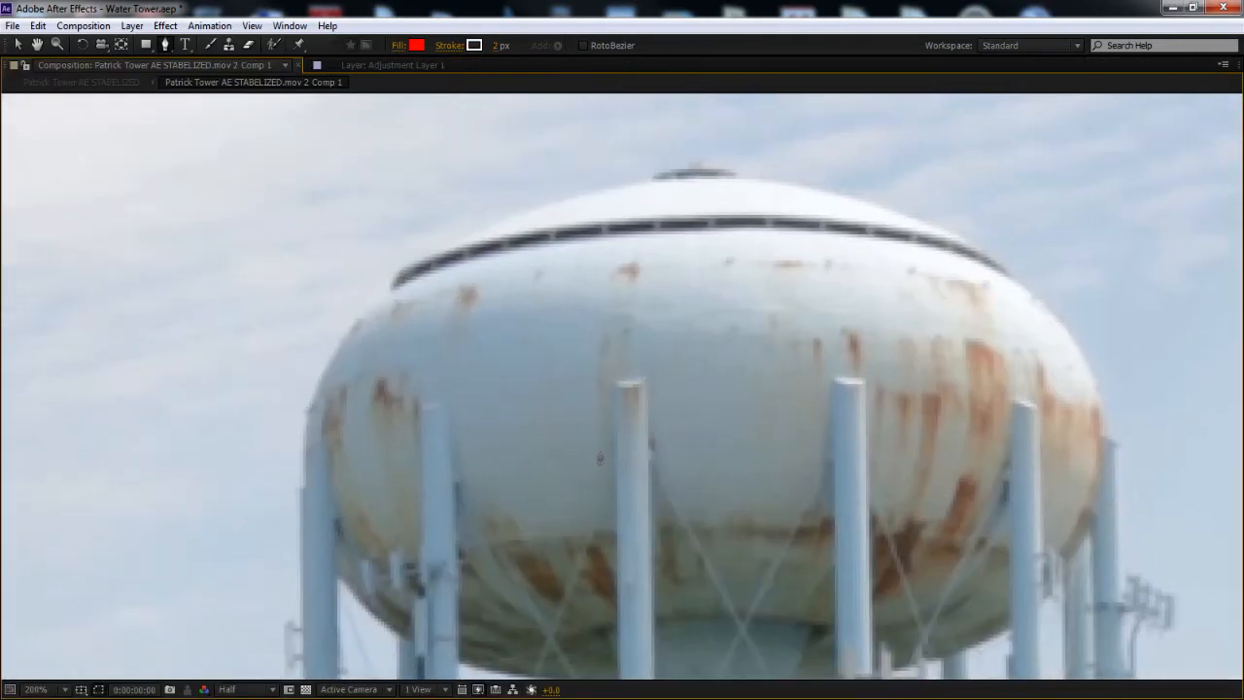
{"action": "left_click", "coordinate": [629, 185]}
{"action": "key", "text": "grave"}
{"action": "left_click", "coordinate": [150, 559]}
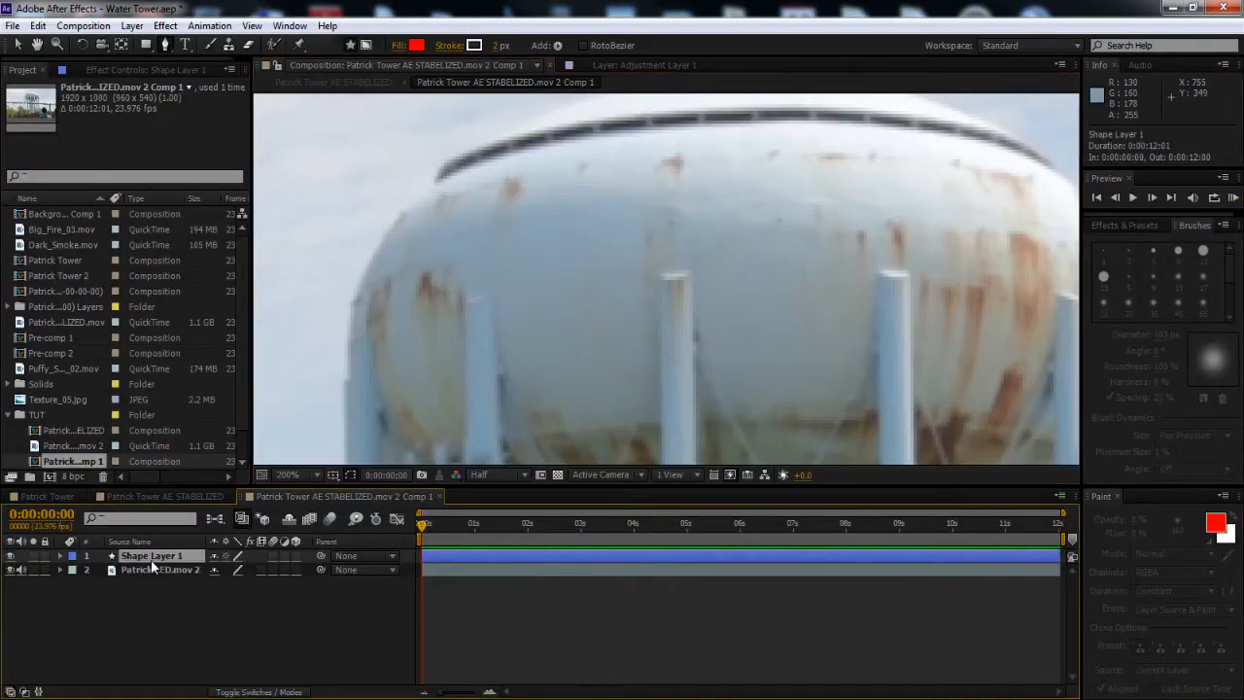
{"action": "key", "text": "Delete"}
Draw a closed mask on the footage layer that follows the outline of the water tower's tank
{"action": "left_click", "coordinate": [149, 554]}
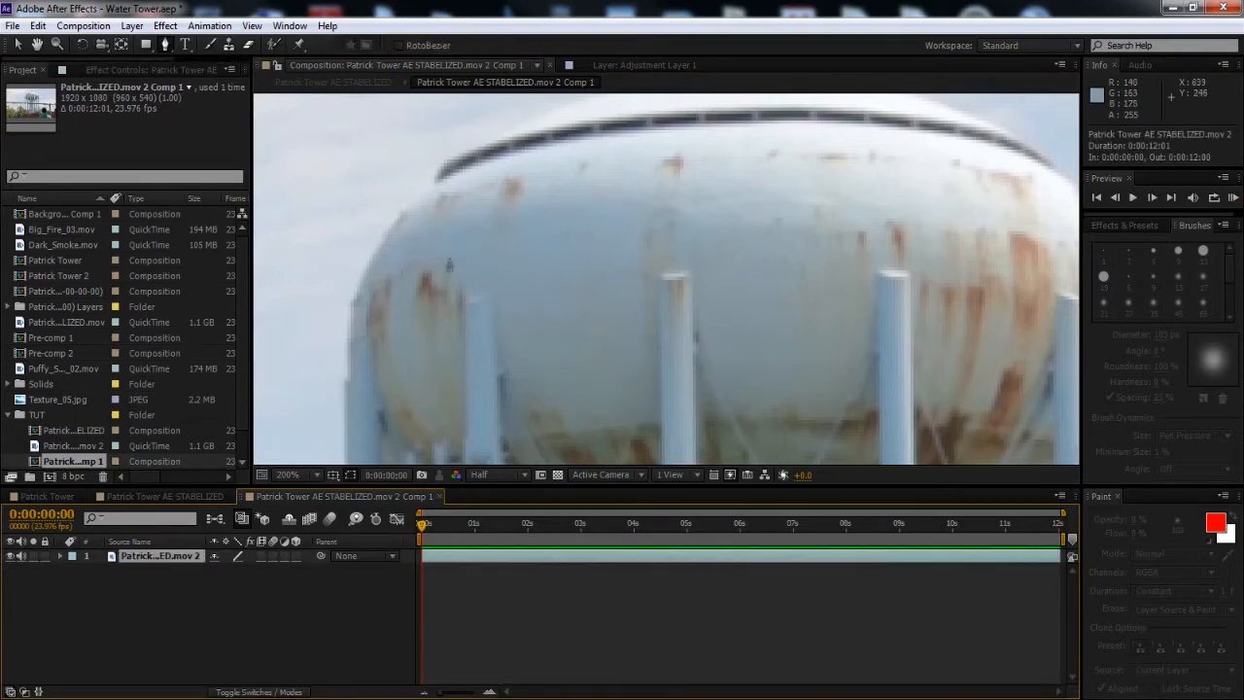
{"action": "key", "text": "grave"}
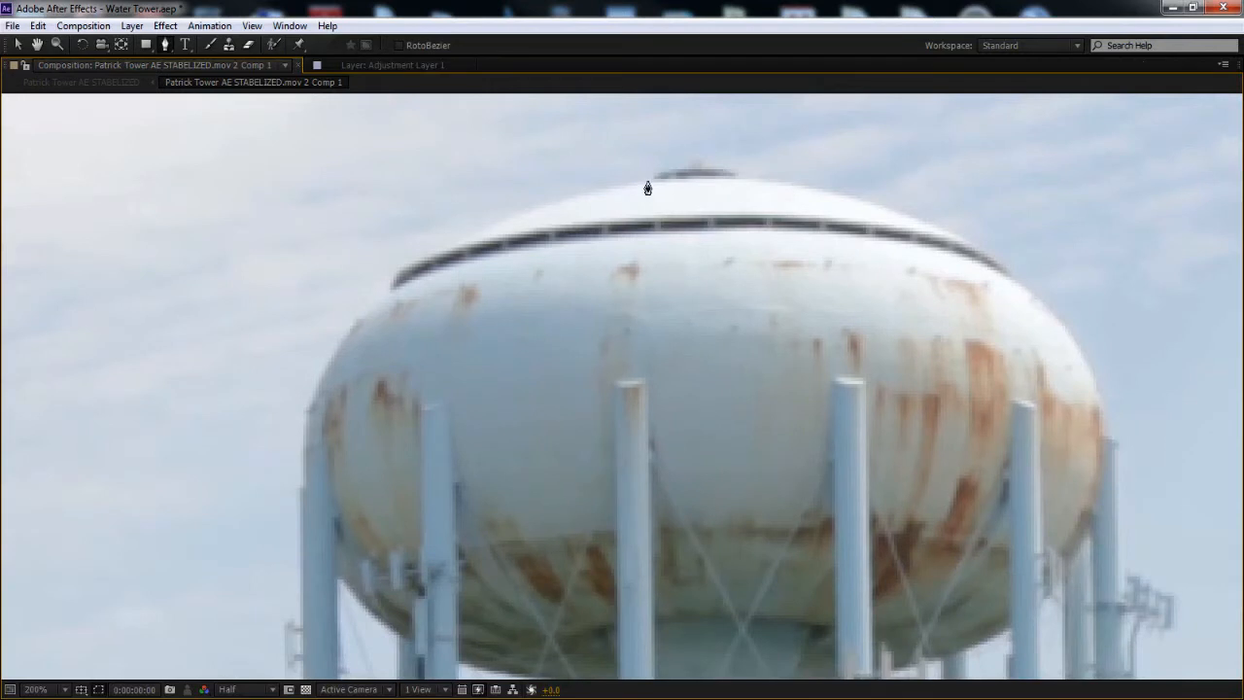
{"action": "left_click", "coordinate": [611, 189]}
{"action": "left_click", "coordinate": [541, 207]}
{"action": "left_click", "coordinate": [502, 218]}
{"action": "left_click", "coordinate": [449, 245]}
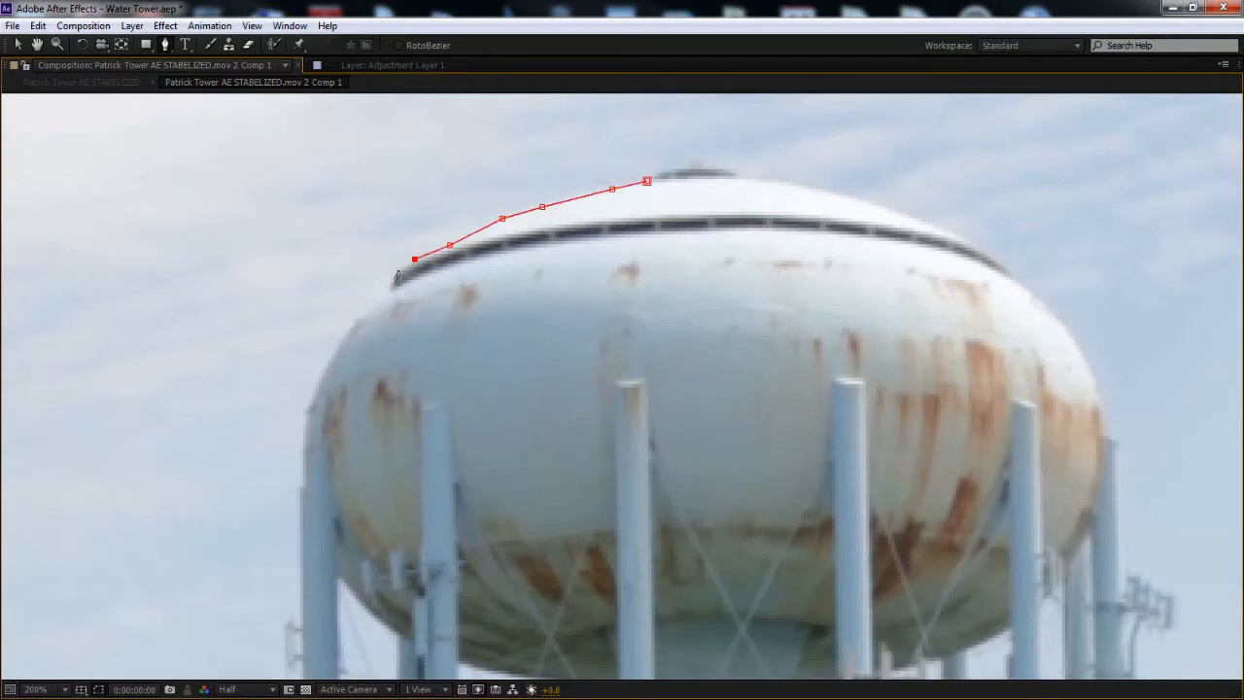
{"action": "left_click", "coordinate": [398, 270]}
{"action": "left_click", "coordinate": [311, 397]}
{"action": "left_click", "coordinate": [304, 466]}
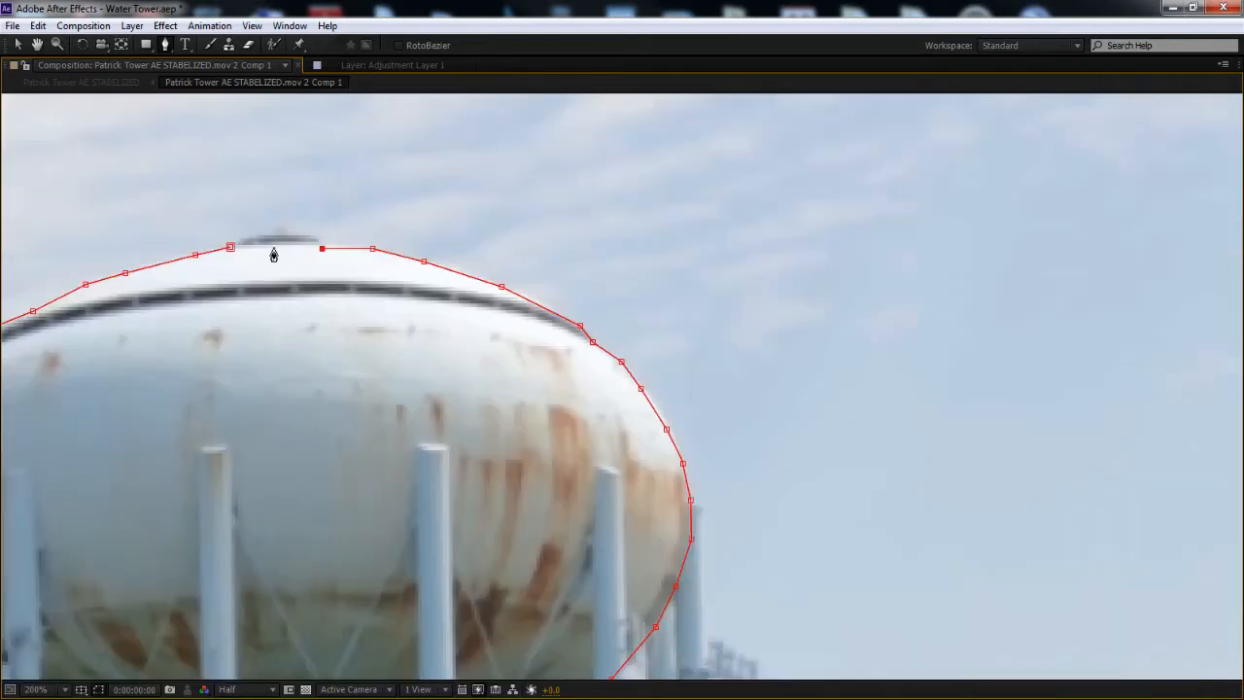
{"action": "left_click", "coordinate": [263, 246]}
{"action": "left_click", "coordinate": [230, 249]}
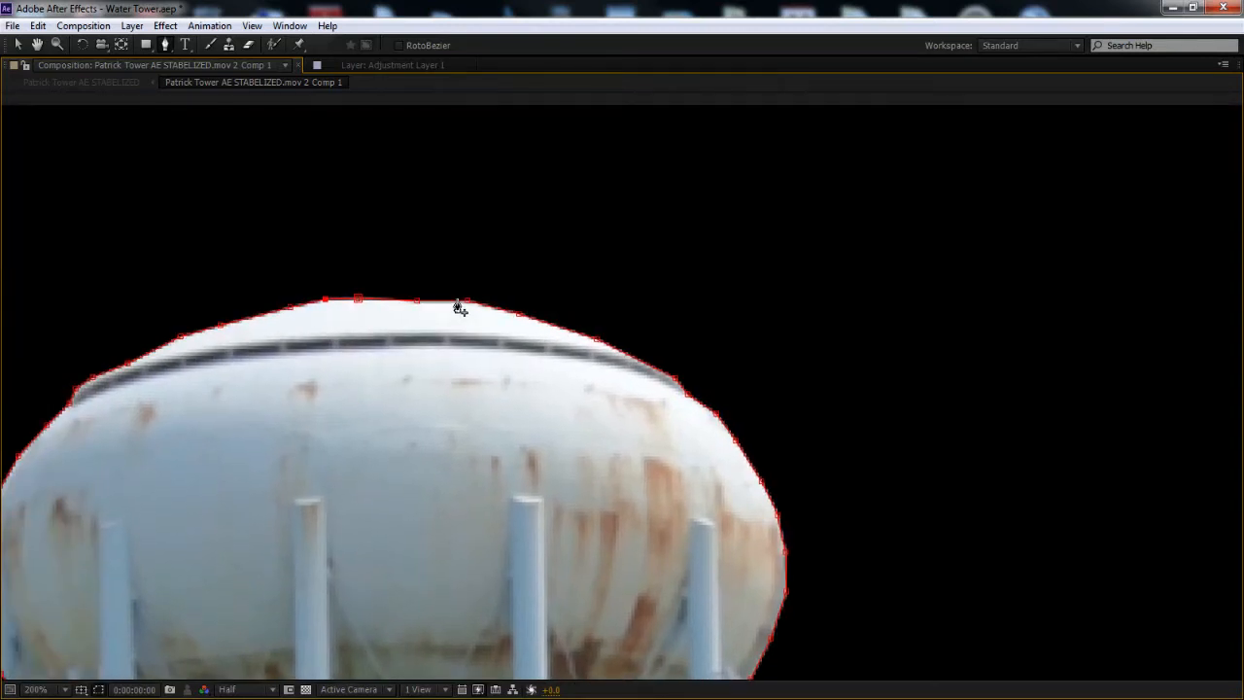
Return to the Patrick Tower AE STABELIZED composition and solo the Tower layer to check its cutout, then turn solo off
{"action": "key", "text": "v"}
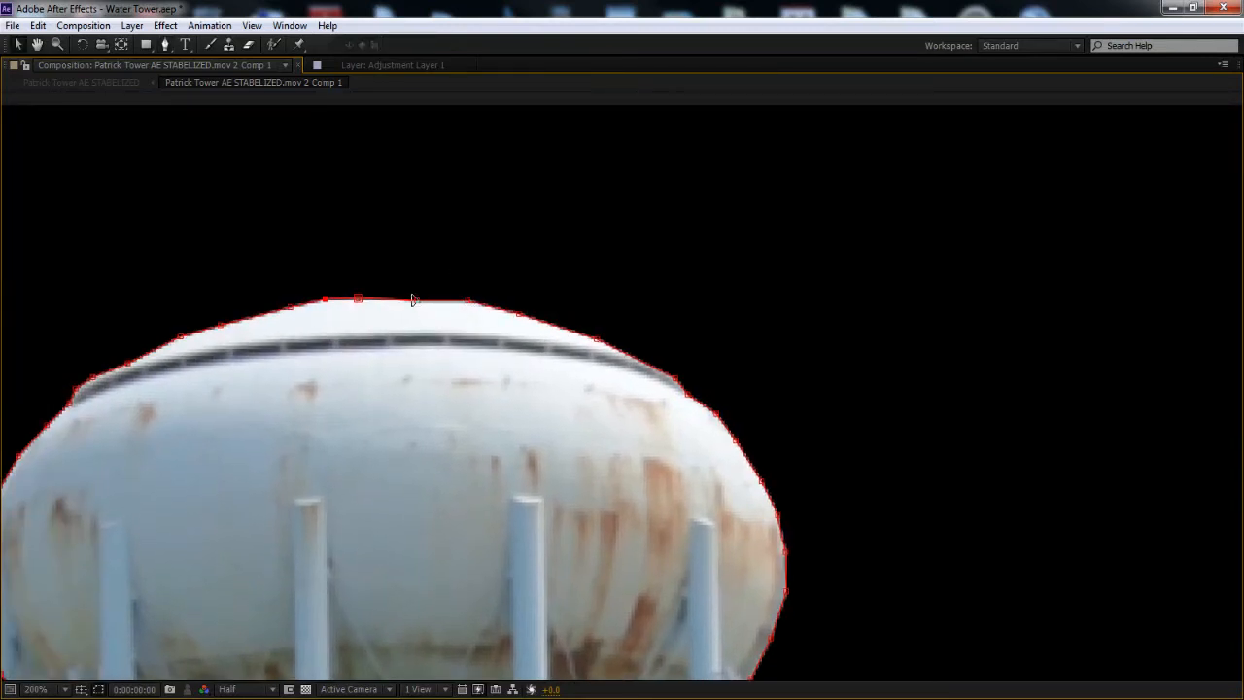
{"action": "left_click_drag", "start_coordinate": [394, 380], "coordinate": [559, 228]}
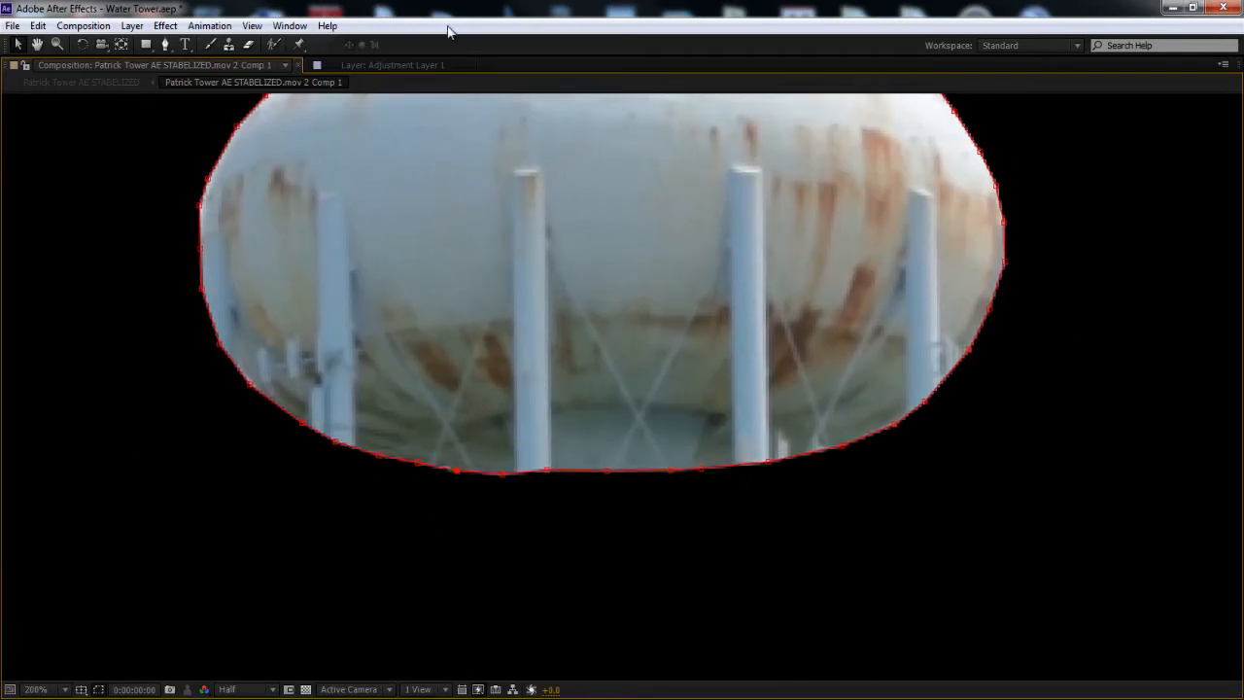
{"action": "key", "text": "grave"}
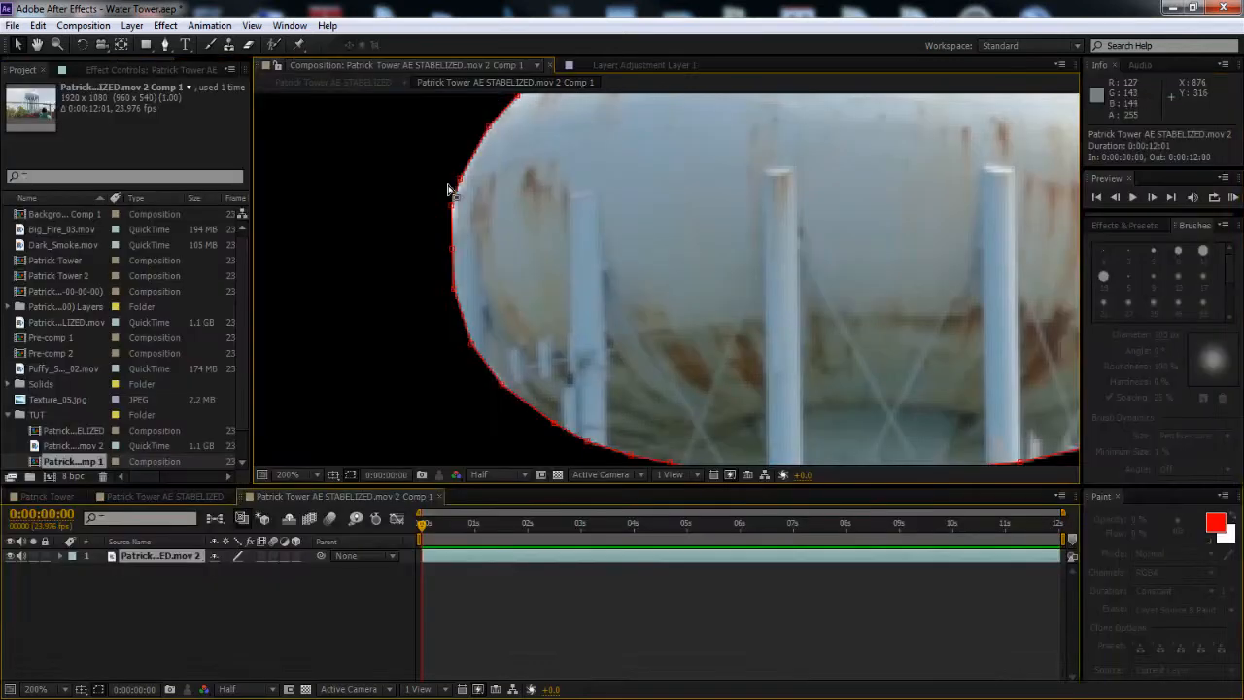
{"action": "scroll", "coordinate": [429, 280], "scroll_direction": "down", "scroll_amount": 1}
{"action": "left_click", "coordinate": [180, 497]}
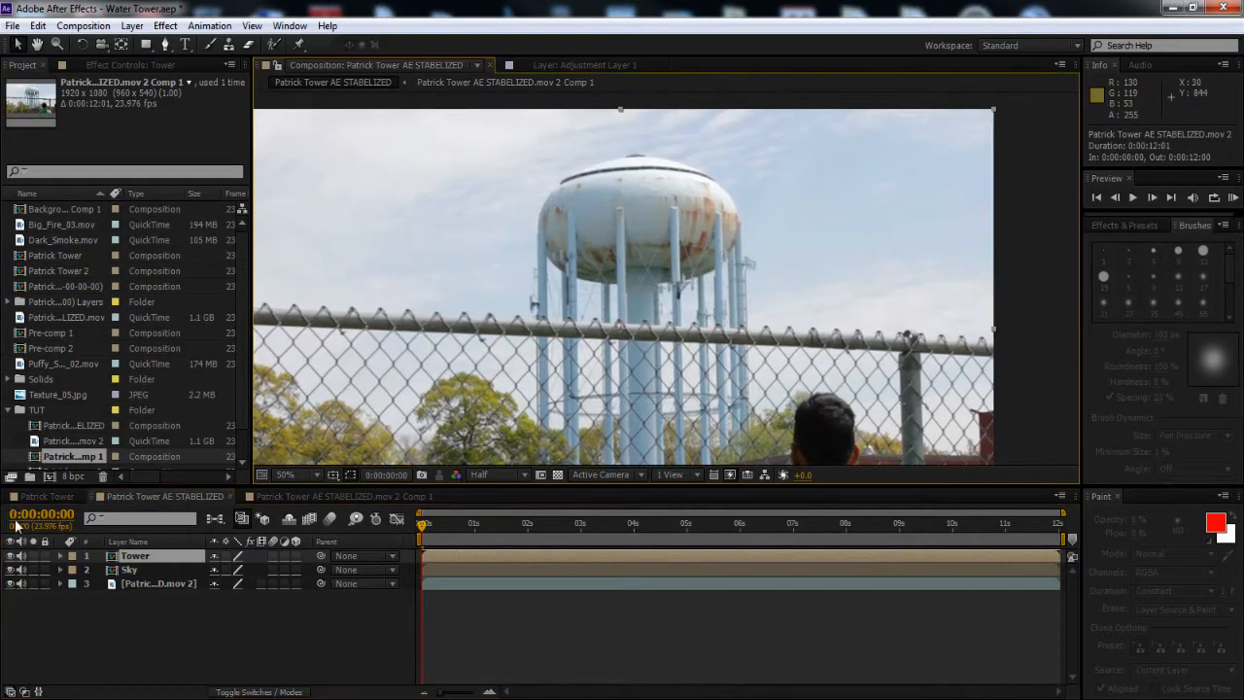
{"action": "left_click", "coordinate": [33, 555]}
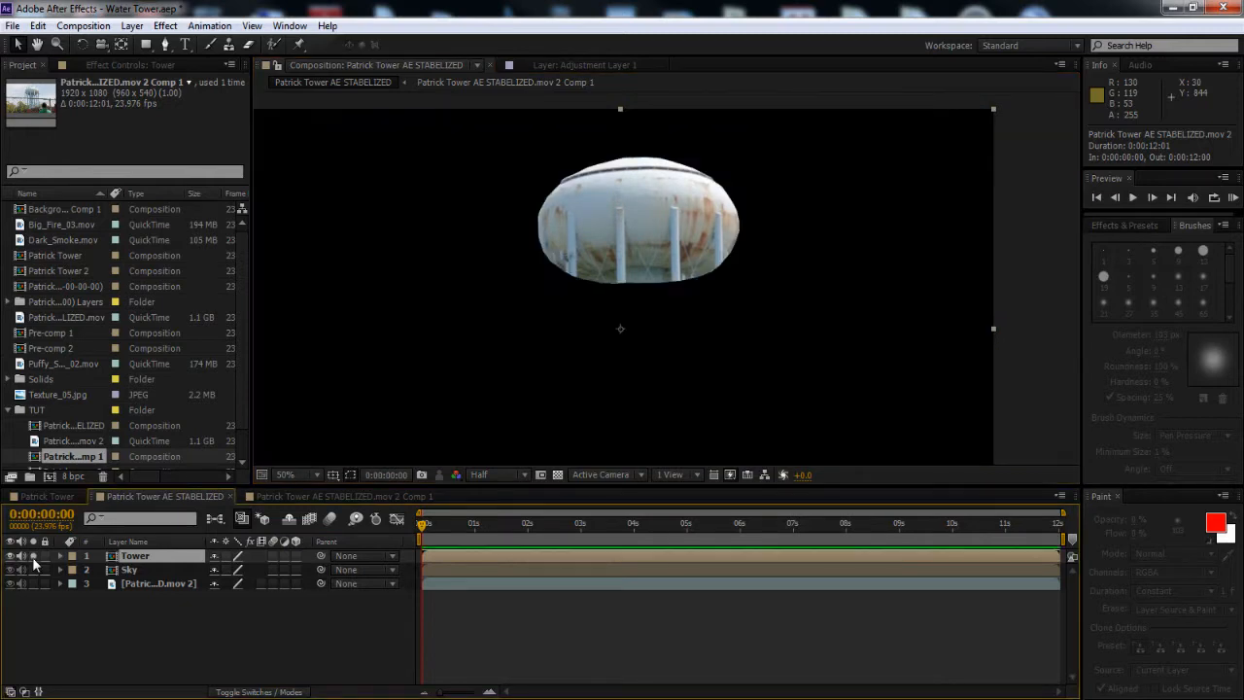
{"action": "left_click", "coordinate": [33, 555]}
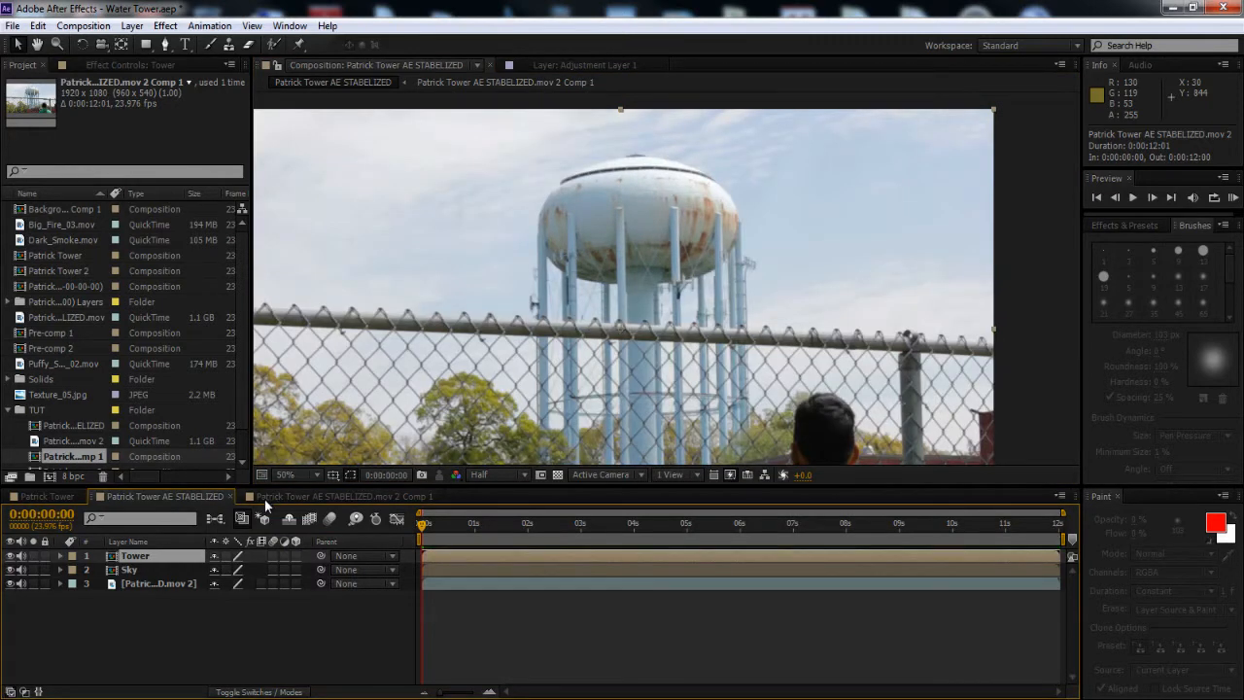
Feather the tank mask in the Tower pre-composition by 12 pixels and close that composition
{"action": "left_click", "coordinate": [264, 499]}
{"action": "key", "text": "f"}
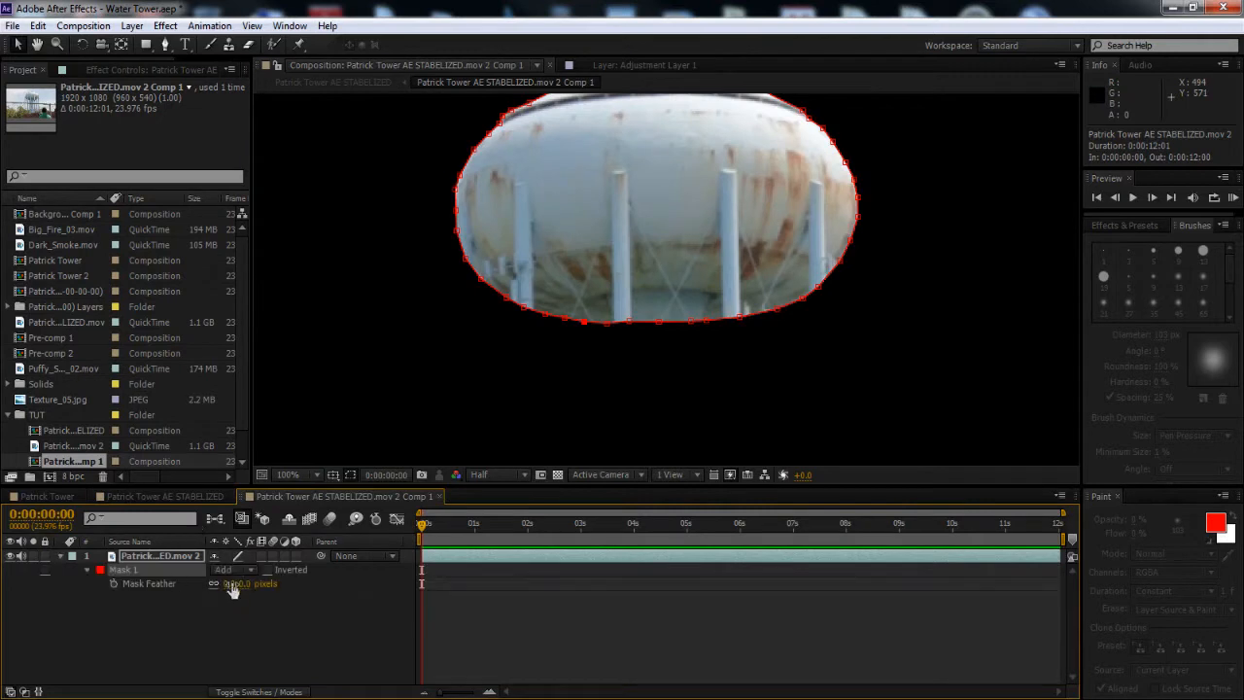
{"action": "left_click_drag", "start_coordinate": [227, 584], "coordinate": [236, 584]}
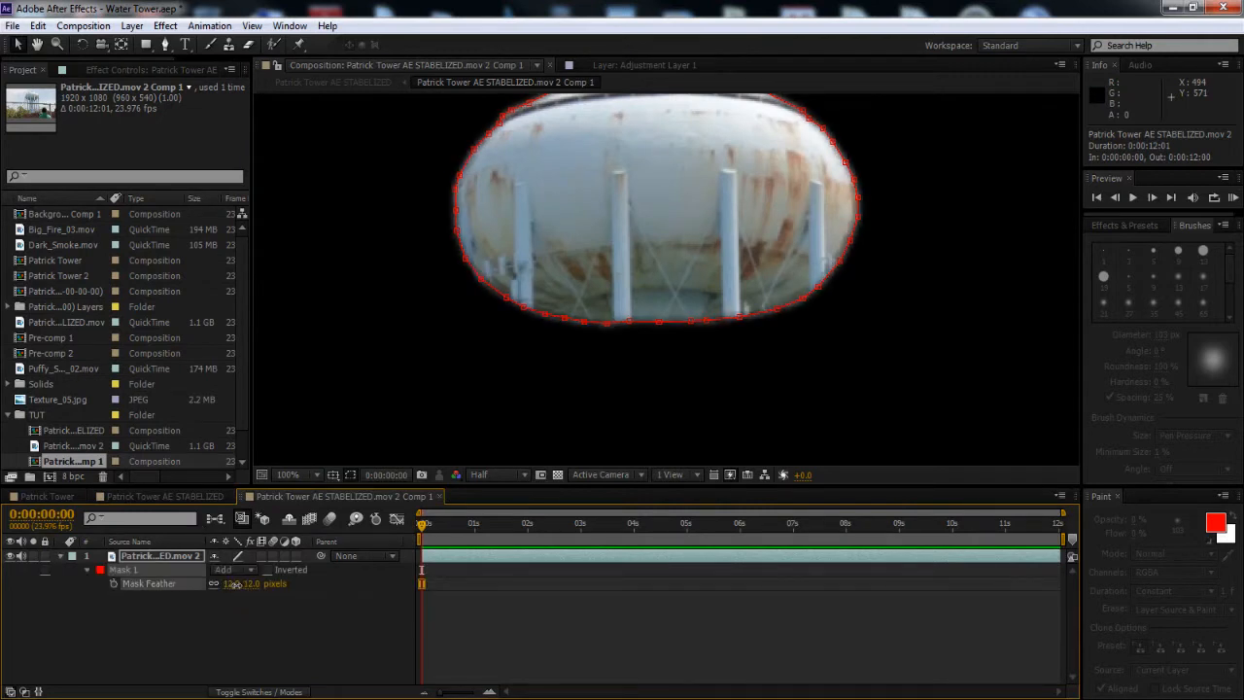
{"action": "left_click", "coordinate": [439, 495]}
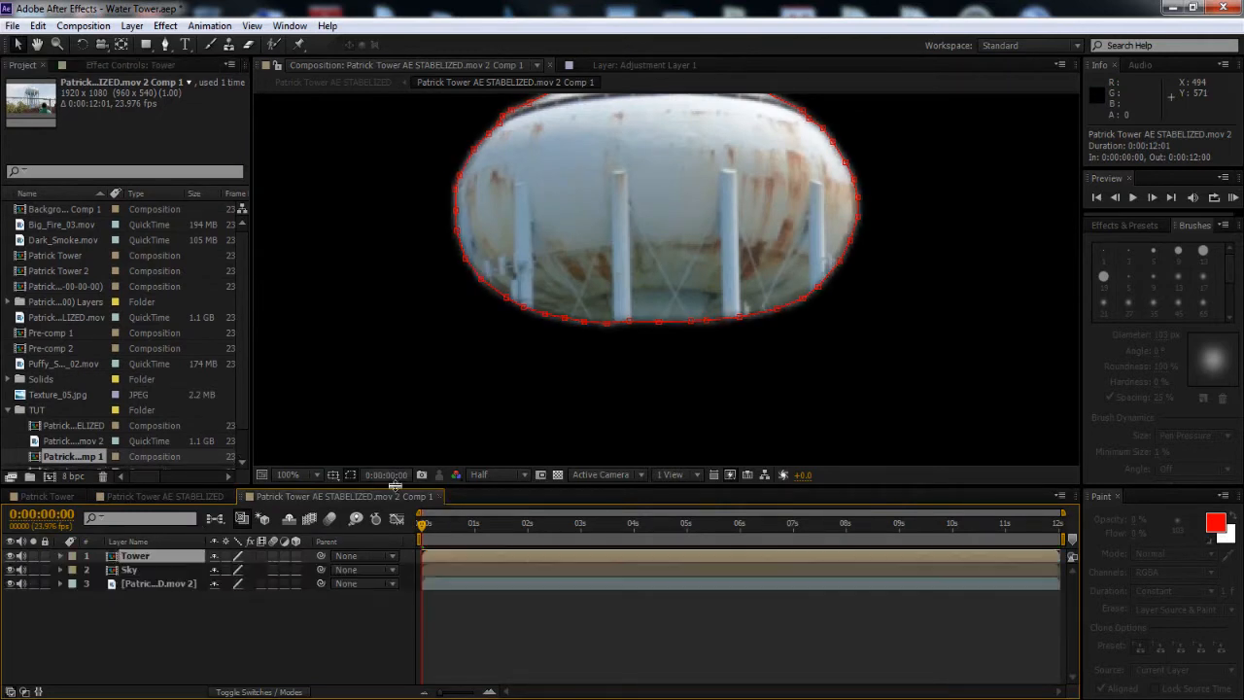
Open the Sky pre-composition and its footage layer in the Layer viewer, framed on the tank
{"action": "double_click", "coordinate": [129, 570]}
{"action": "double_click", "coordinate": [159, 556]}
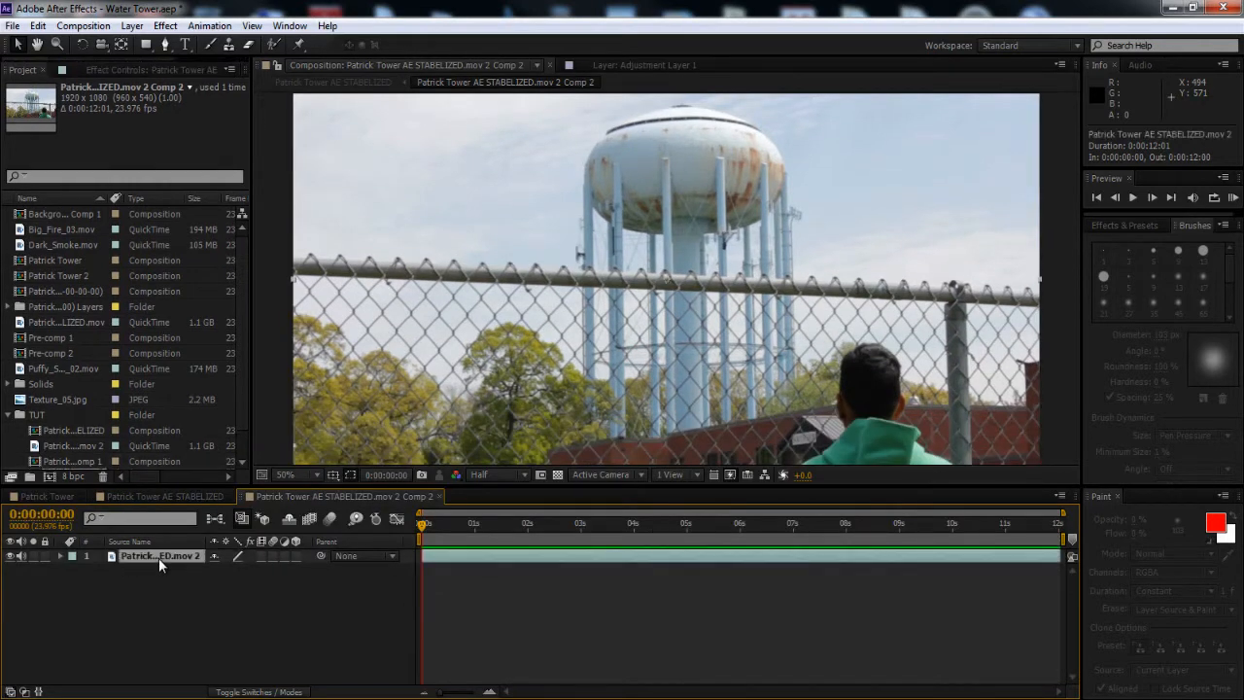
{"action": "left_click_drag", "start_coordinate": [483, 307], "coordinate": [481, 443]}
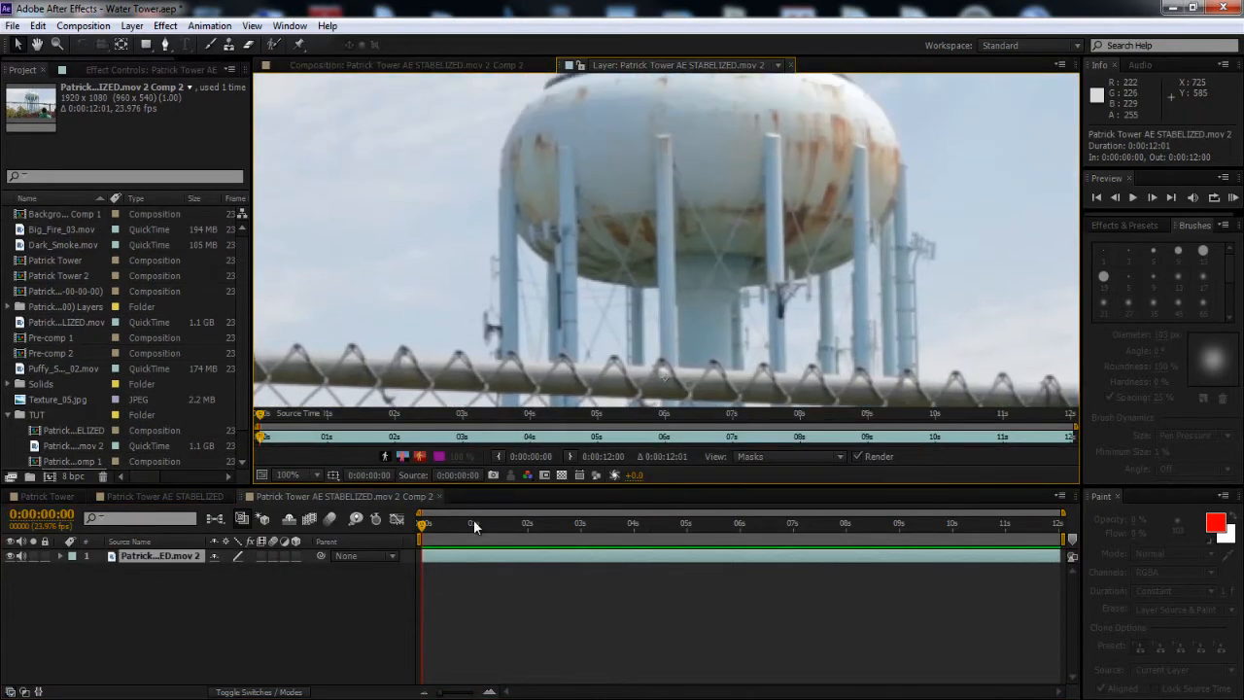
{"action": "left_click_drag", "start_coordinate": [541, 540], "coordinate": [335, 556]}
{"action": "scroll", "coordinate": [571, 181], "scroll_direction": "up", "scroll_amount": 3}
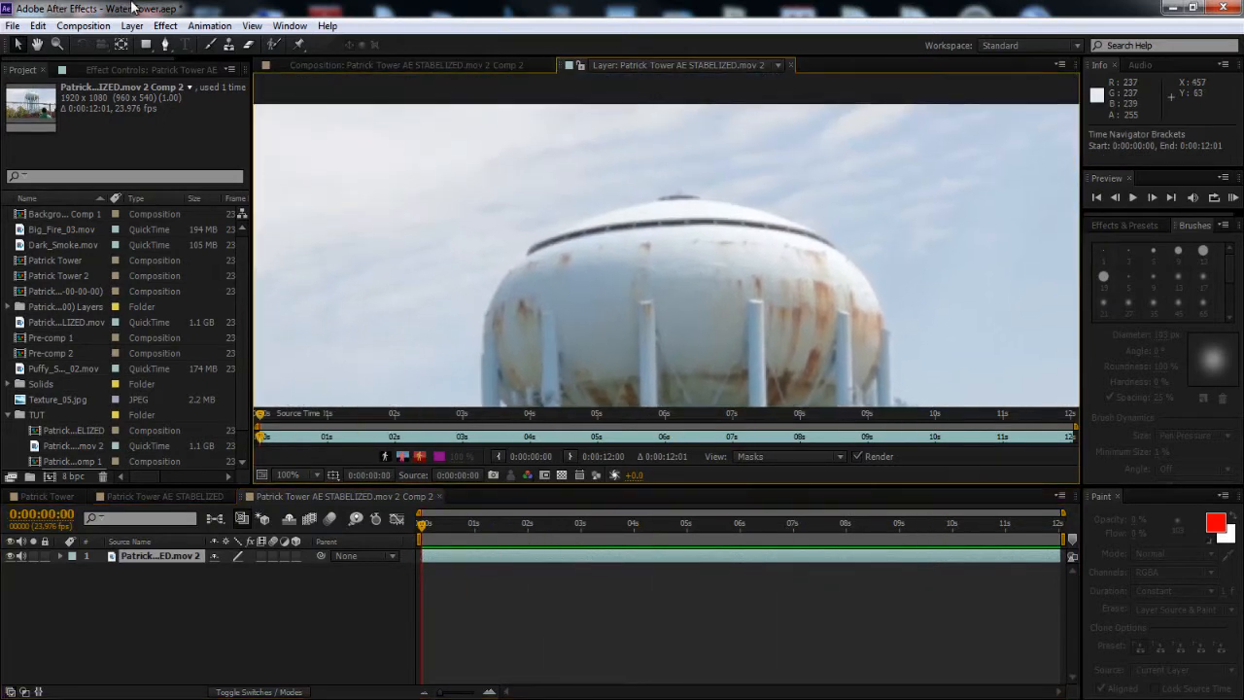
Use the Clone Stamp tool to paint nearby sky over the tank's upper-left part
{"action": "left_click", "coordinate": [229, 46]}
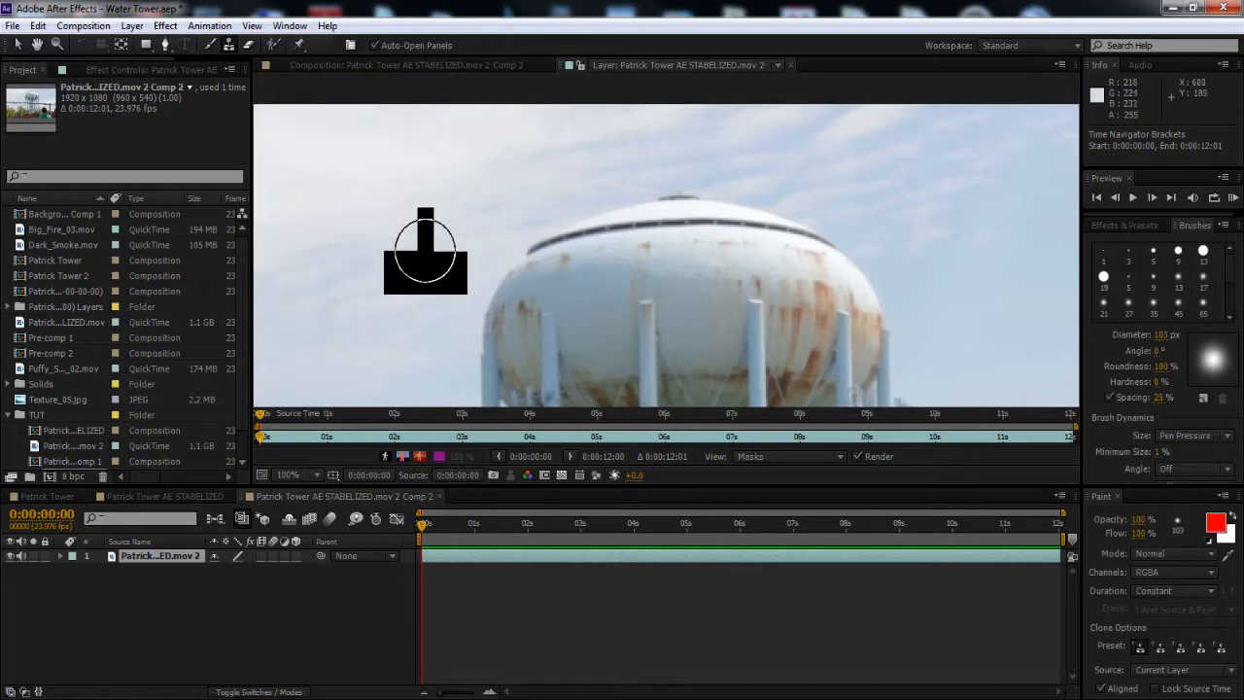
{"action": "key", "text": "grave"}
{"action": "scroll", "coordinate": [546, 263], "scroll_direction": "down", "scroll_amount": 3}
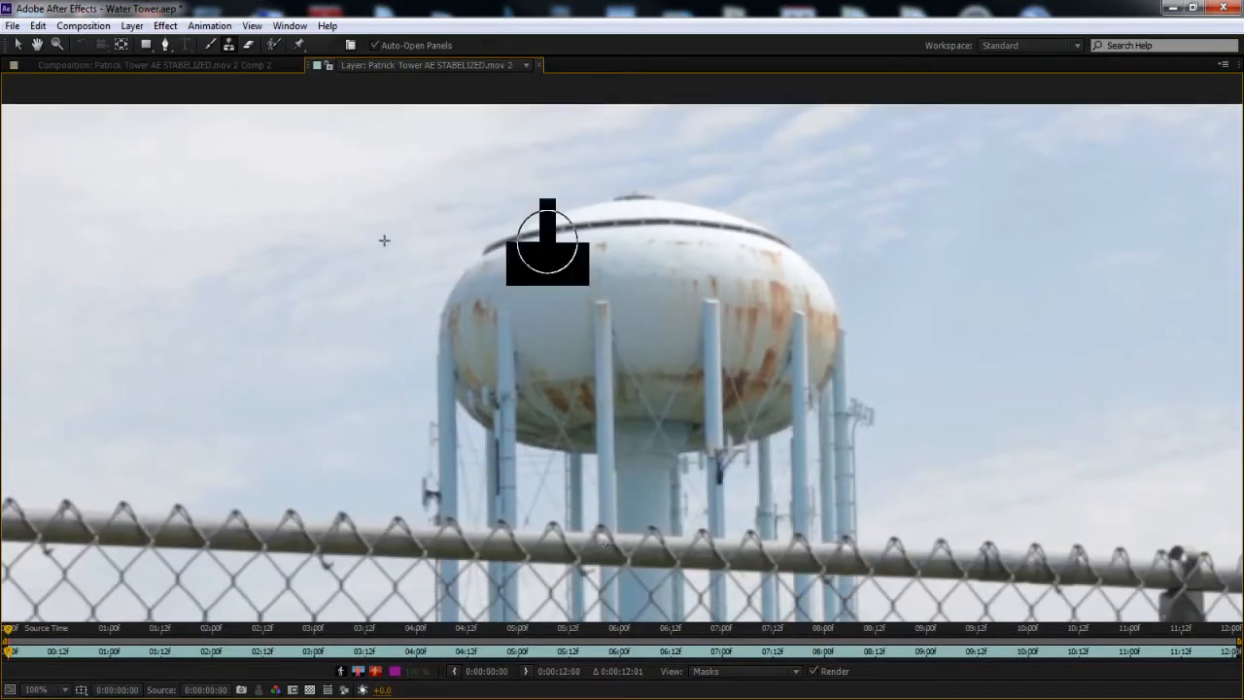
{"action": "key", "text": "grave"}
{"action": "scroll", "coordinate": [512, 245], "scroll_direction": "up", "scroll_amount": 3}
{"action": "key", "text": "grave"}
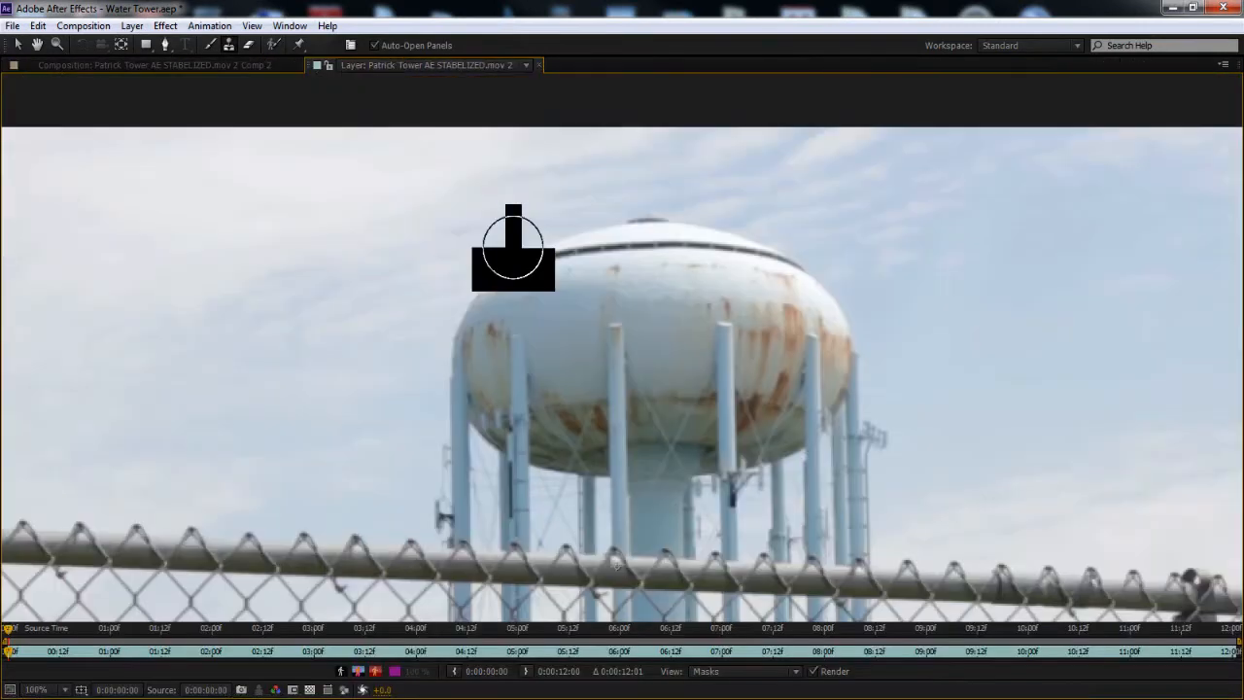
{"action": "scroll", "coordinate": [555, 255], "scroll_direction": "down", "scroll_amount": 1}
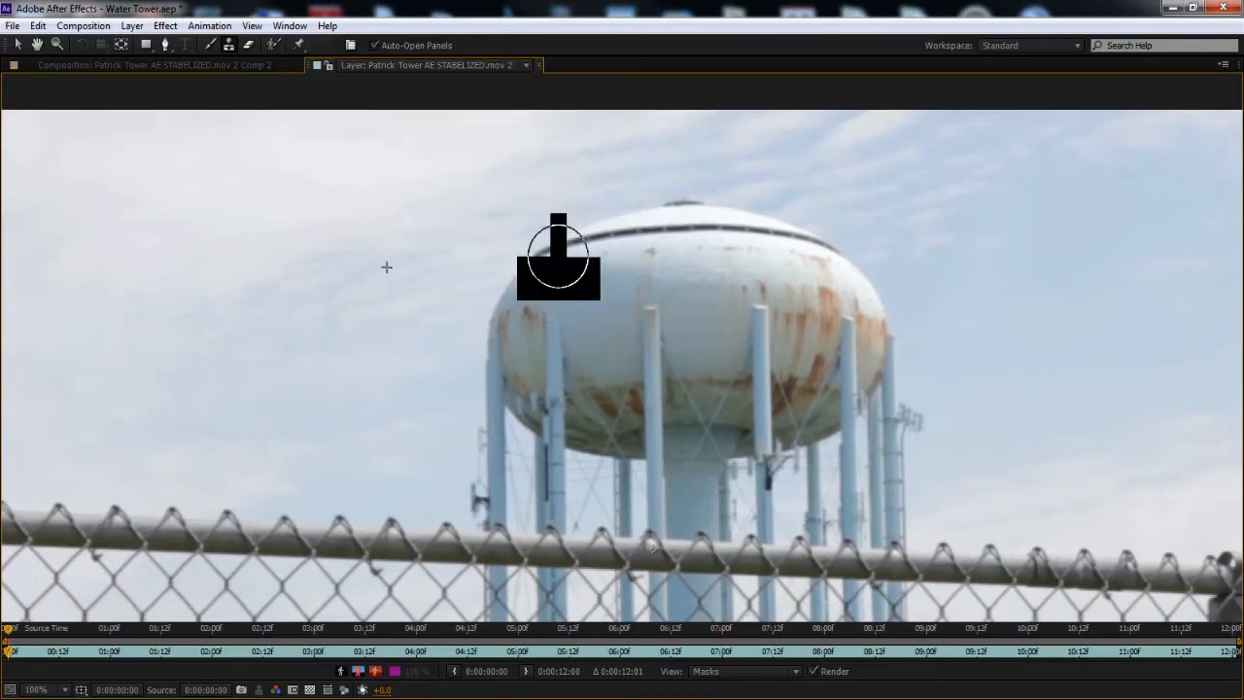
{"action": "key", "text": "grave"}
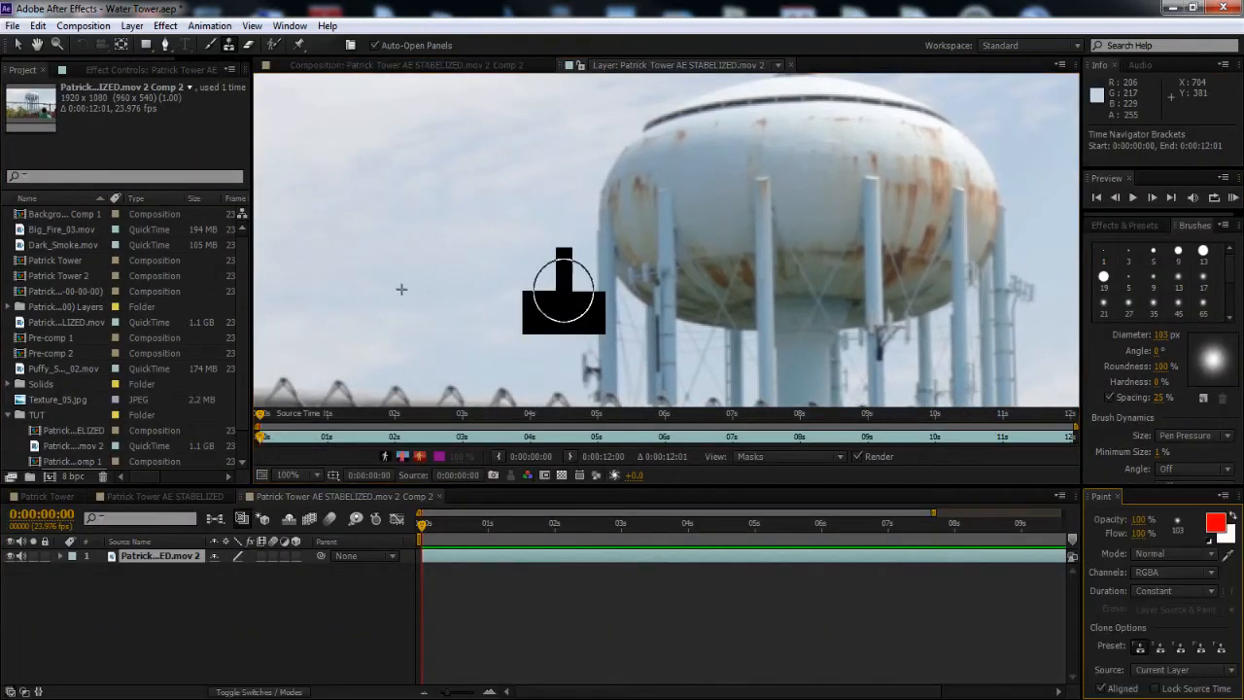
{"action": "key", "text": "grave"}
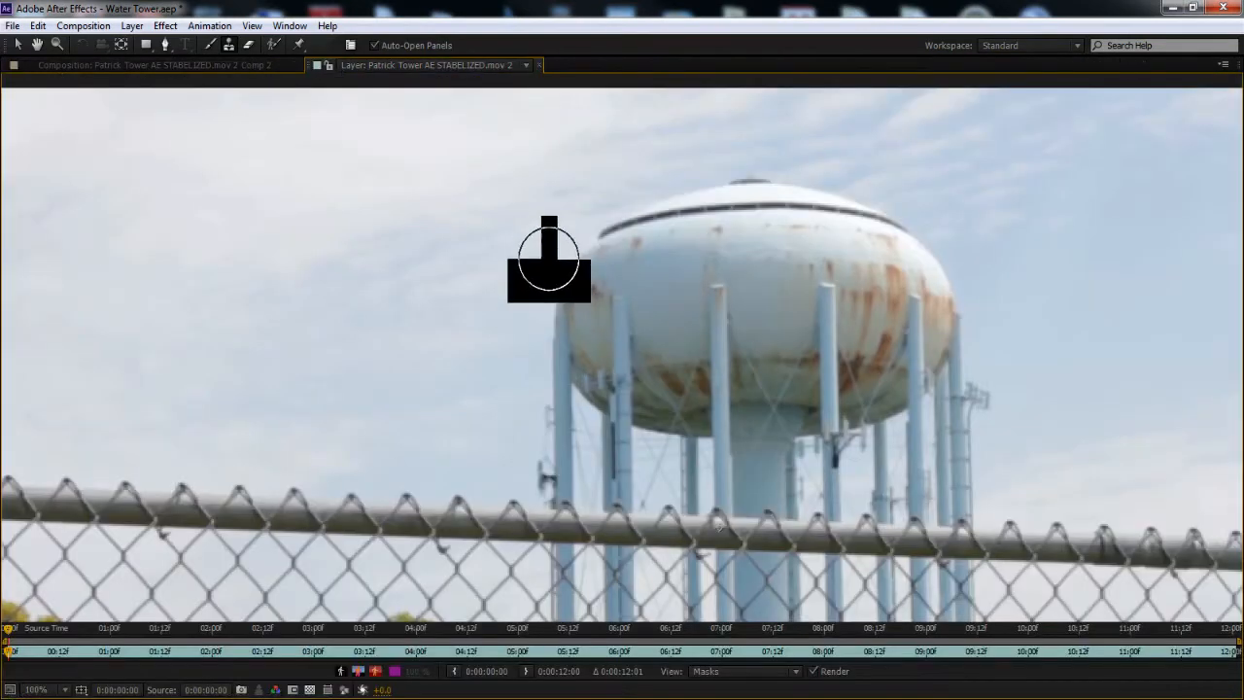
{"action": "left_click", "coordinate": [506, 193], "text": "alt"}
{"action": "mouse_move", "coordinate": [569, 213]}
{"action": "left_mouse_down"}
{"action": "mouse_move", "coordinate": [641, 211]}
{"action": "mouse_move", "coordinate": [607, 212]}
{"action": "mouse_move", "coordinate": [589, 233]}
{"action": "mouse_move", "coordinate": [551, 317]}
{"action": "mouse_move", "coordinate": [573, 292]}
{"action": "mouse_move", "coordinate": [584, 242]}
{"action": "mouse_move", "coordinate": [616, 208]}
{"action": "mouse_move", "coordinate": [582, 147]}
{"action": "mouse_move", "coordinate": [701, 202]}
{"action": "mouse_move", "coordinate": [737, 207]}
{"action": "mouse_move", "coordinate": [779, 188]}
{"action": "mouse_move", "coordinate": [751, 187]}
{"action": "mouse_move", "coordinate": [662, 238]}
{"action": "mouse_move", "coordinate": [607, 318]}
{"action": "mouse_move", "coordinate": [620, 385]}
{"action": "mouse_move", "coordinate": [578, 342]}
{"action": "mouse_move", "coordinate": [576, 300]}
{"action": "mouse_move", "coordinate": [544, 282]}
{"action": "mouse_move", "coordinate": [573, 271]}
{"action": "mouse_move", "coordinate": [676, 275]}
{"action": "left_mouse_up"}
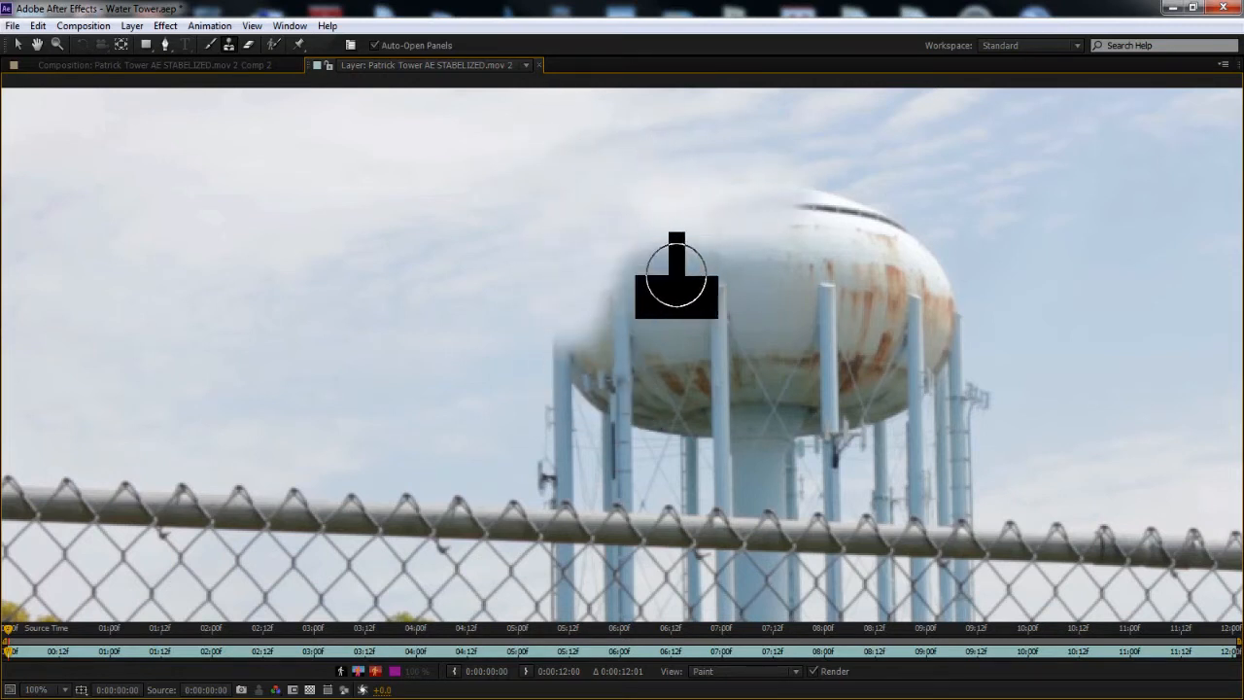
Clone sky samples from both sides of the tower over the remaining upper half of the tank
{"action": "left_click", "coordinate": [1111, 249], "text": "alt"}
{"action": "mouse_move", "coordinate": [959, 248]}
{"action": "left_mouse_down"}
{"action": "mouse_move", "coordinate": [805, 234]}
{"action": "mouse_move", "coordinate": [783, 191]}
{"action": "mouse_move", "coordinate": [883, 193]}
{"action": "mouse_move", "coordinate": [497, 211]}
{"action": "mouse_move", "coordinate": [604, 206]}
{"action": "mouse_move", "coordinate": [746, 230]}
{"action": "mouse_move", "coordinate": [715, 231]}
{"action": "left_mouse_up"}
{"action": "left_click", "coordinate": [435, 235], "text": "alt"}
{"action": "left_click", "coordinate": [461, 238], "text": "alt"}
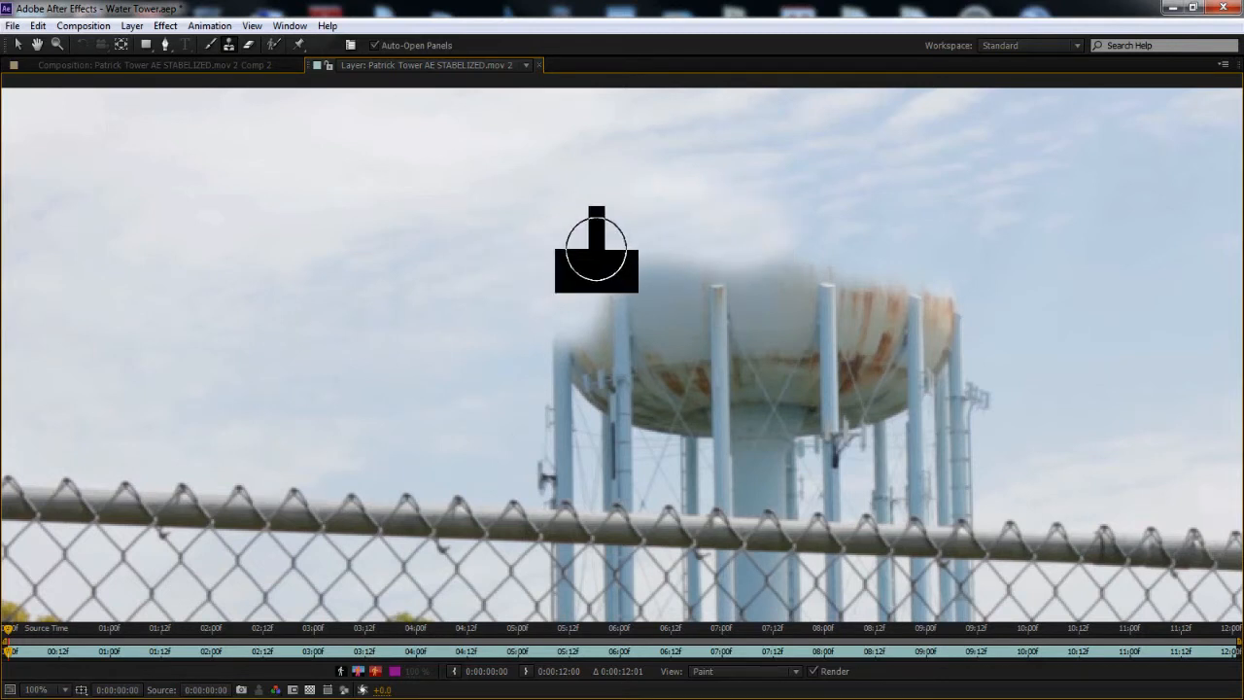
{"action": "mouse_move", "coordinate": [595, 250]}
{"action": "left_mouse_down"}
{"action": "mouse_move", "coordinate": [675, 250]}
{"action": "mouse_move", "coordinate": [661, 252]}
{"action": "mouse_move", "coordinate": [679, 265]}
{"action": "mouse_move", "coordinate": [638, 263]}
{"action": "mouse_move", "coordinate": [751, 146]}
{"action": "mouse_move", "coordinate": [764, 260]}
{"action": "mouse_move", "coordinate": [818, 255]}
{"action": "mouse_move", "coordinate": [739, 251]}
{"action": "mouse_move", "coordinate": [855, 251]}
{"action": "mouse_move", "coordinate": [596, 260]}
{"action": "mouse_move", "coordinate": [975, 276]}
{"action": "left_mouse_up"}
{"action": "left_click", "coordinate": [716, 145], "text": "alt"}
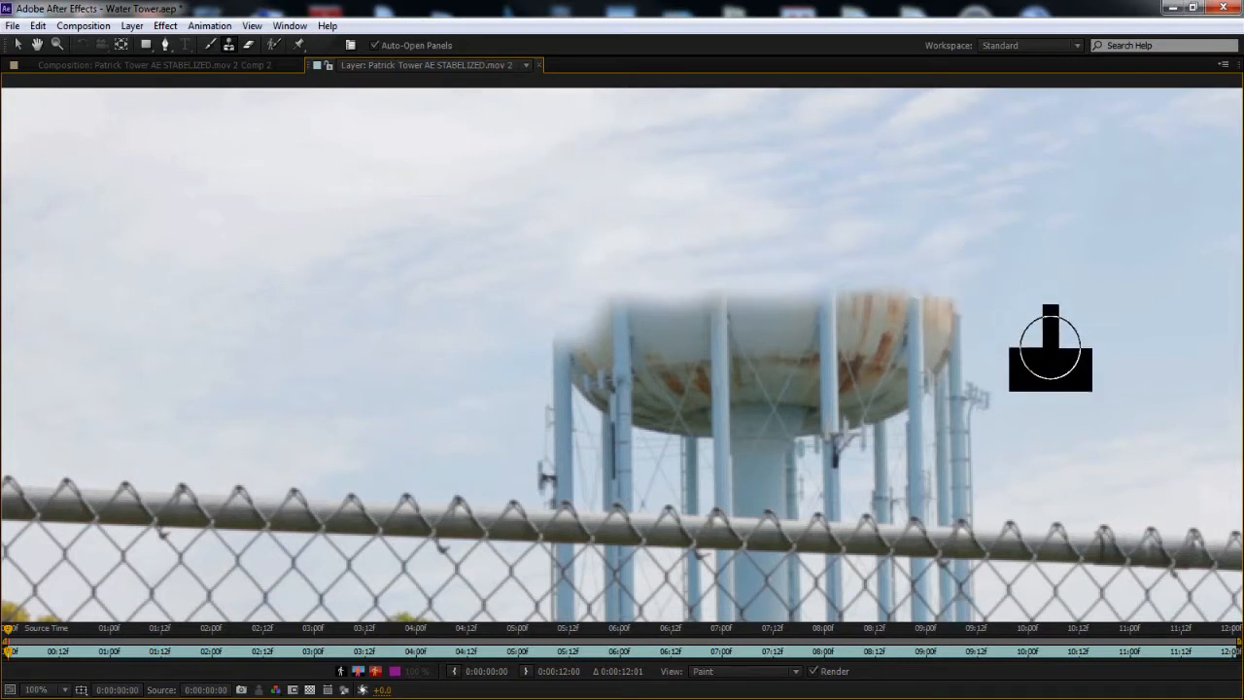
{"action": "key", "text": "comma"}
{"action": "key", "text": "comma"}
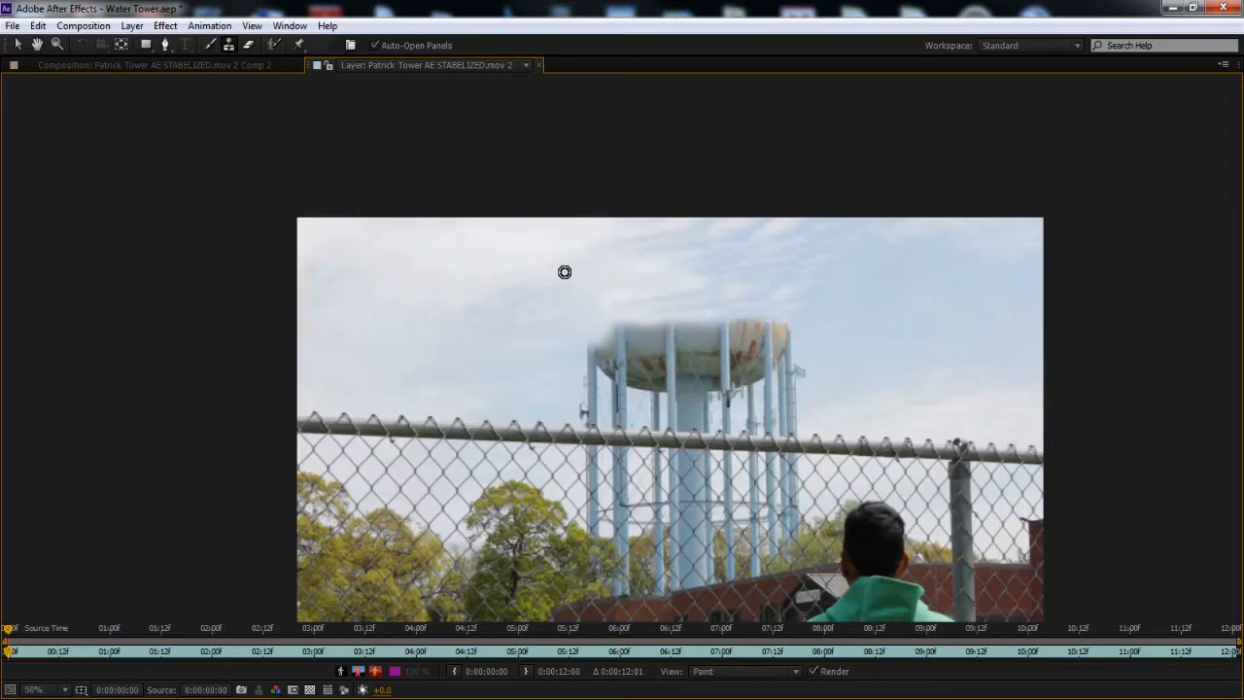
{"action": "left_click", "coordinate": [544, 299], "text": "alt"}
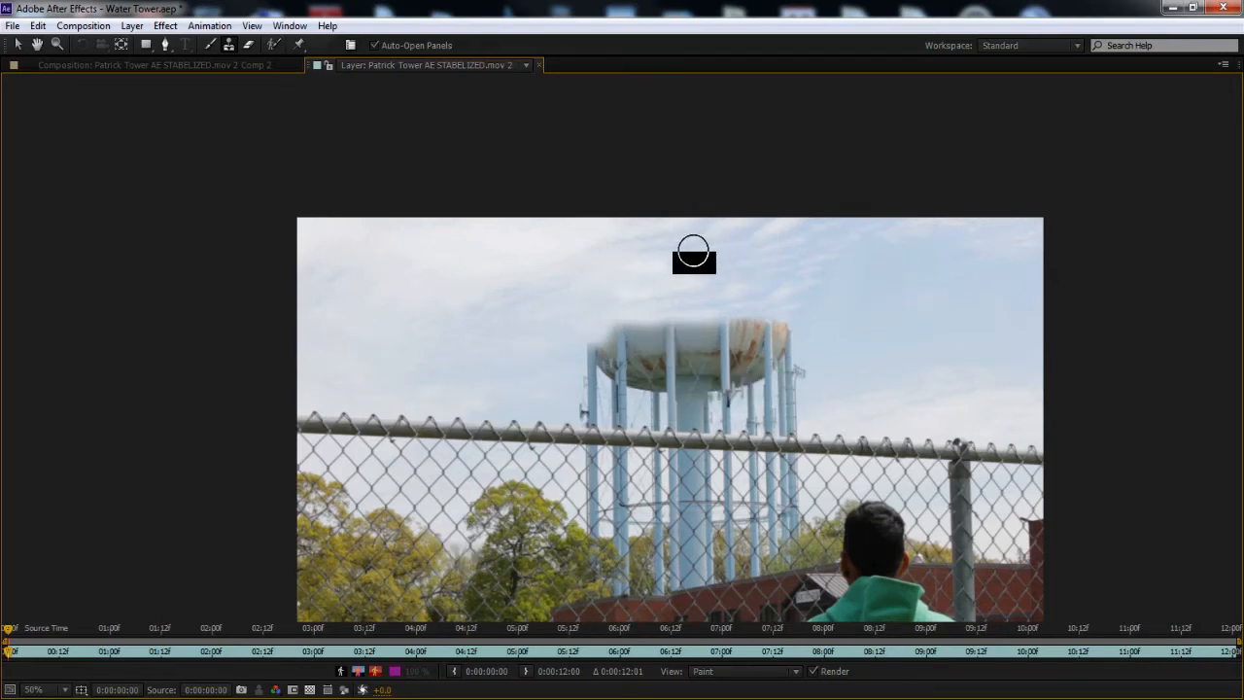
{"action": "key", "text": "grave"}
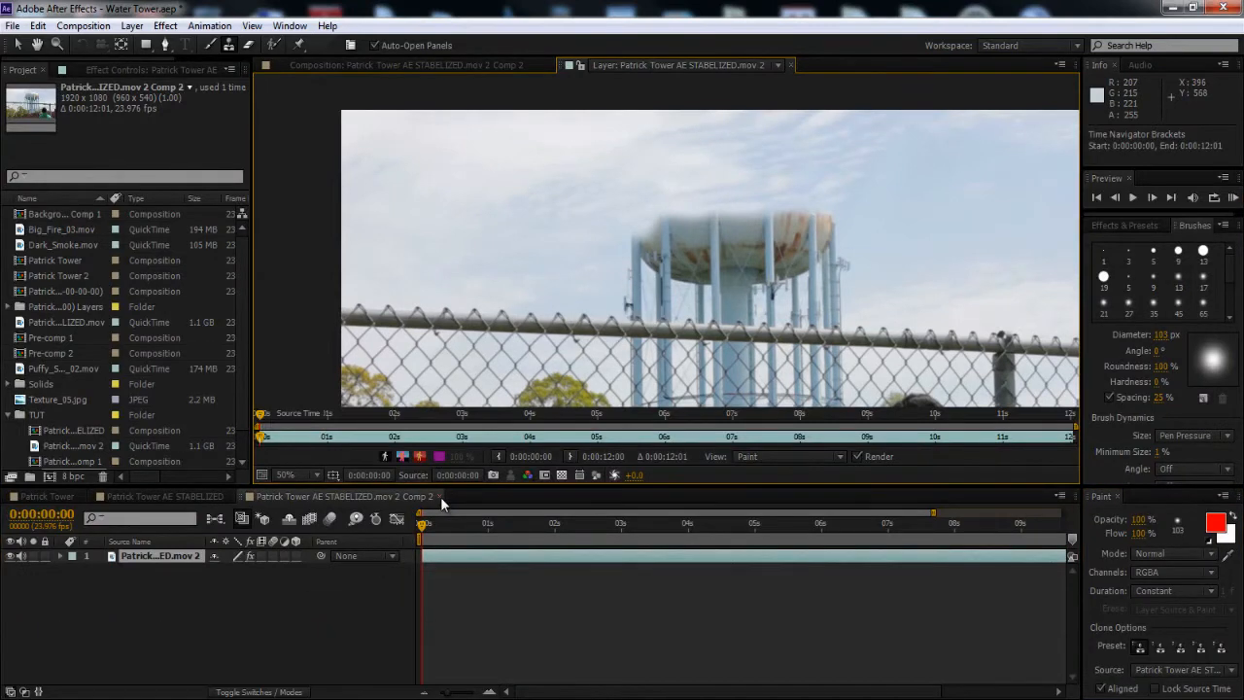
Close the Sky pre-composition and solo the Tower, Sky and original footage layers in turn to check each one
{"action": "left_click", "coordinate": [440, 496]}
{"action": "left_click", "coordinate": [195, 492]}
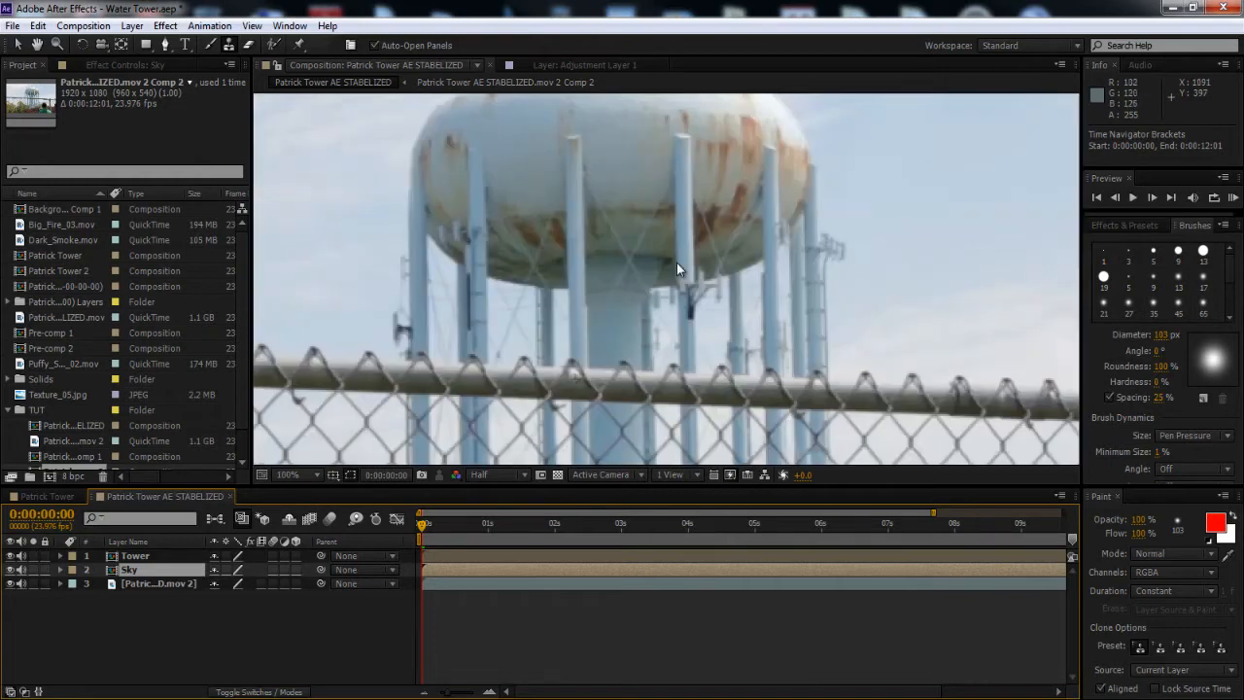
{"action": "left_click", "coordinate": [33, 555]}
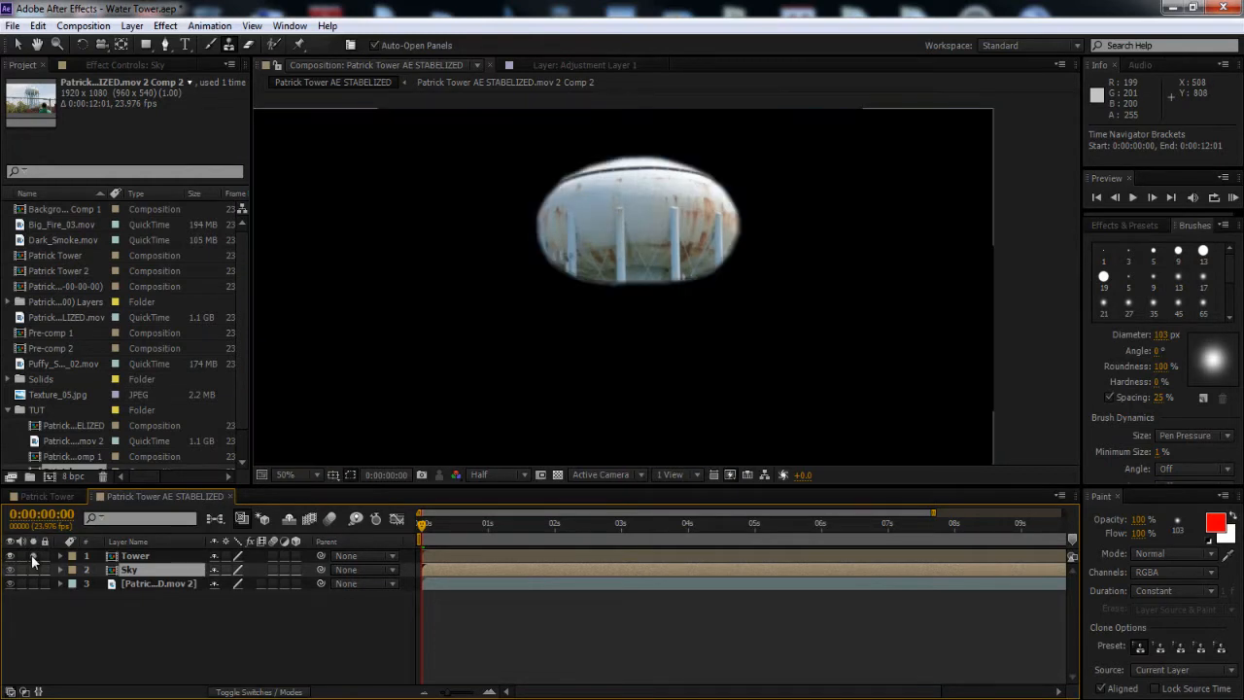
{"action": "left_click", "coordinate": [33, 570]}
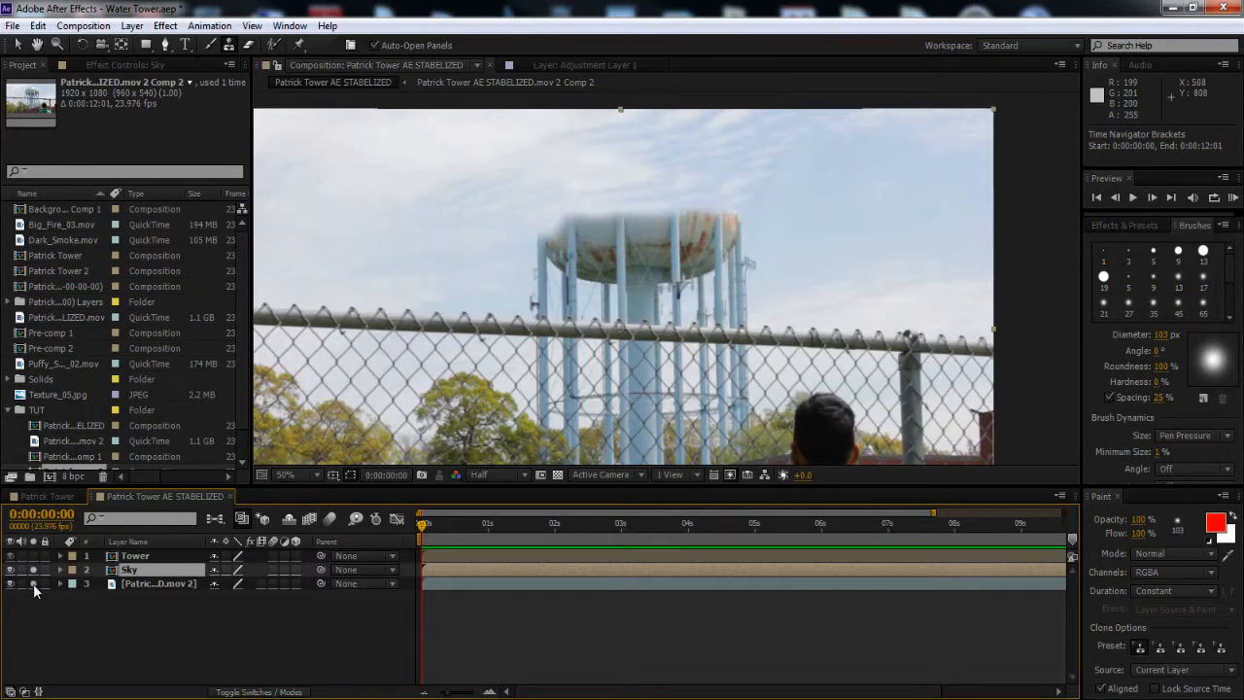
{"action": "left_click", "coordinate": [33, 583]}
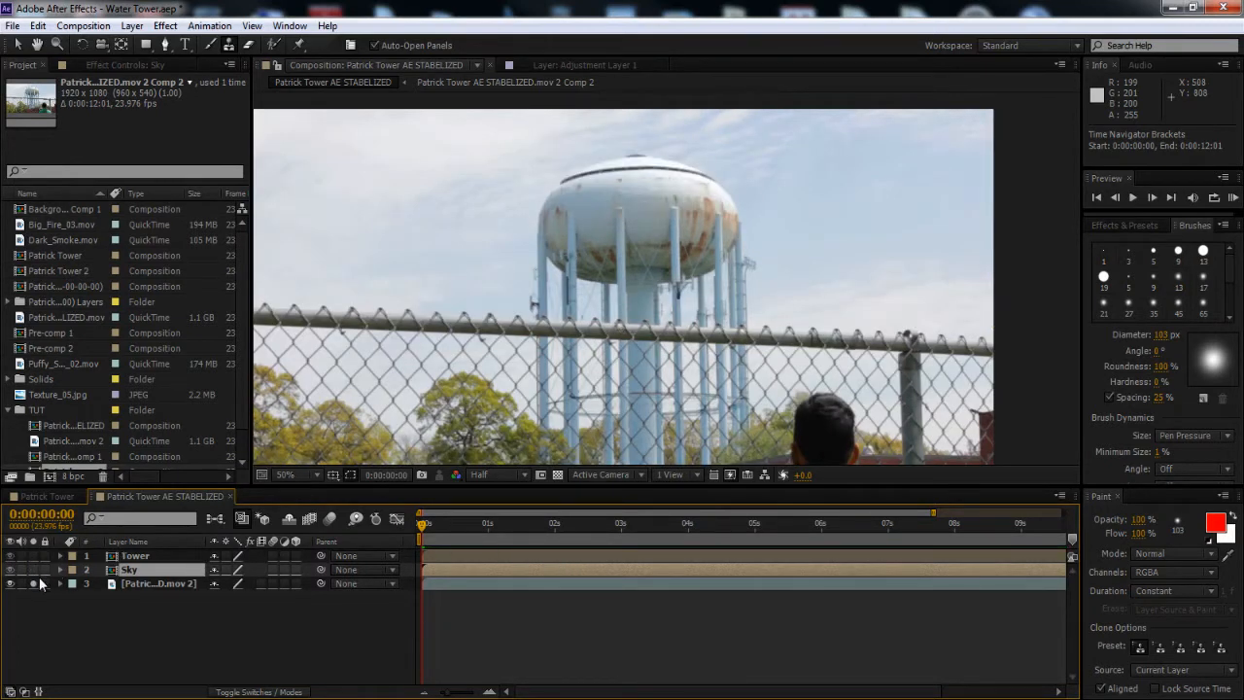
{"action": "left_click", "coordinate": [33, 583]}
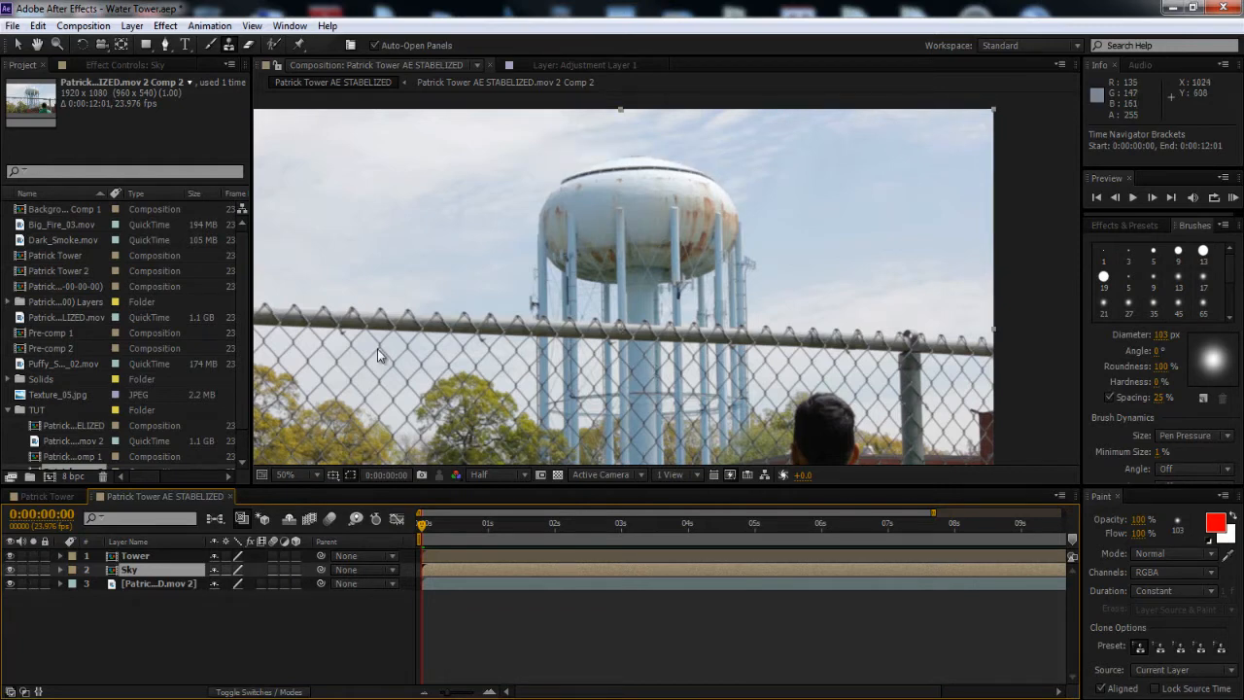
Draw a jagged mask edge with the Pen tool on the Tower layer, zigzagging across the tank's middle and ending in the sky on its right
{"action": "left_click", "coordinate": [151, 552]}
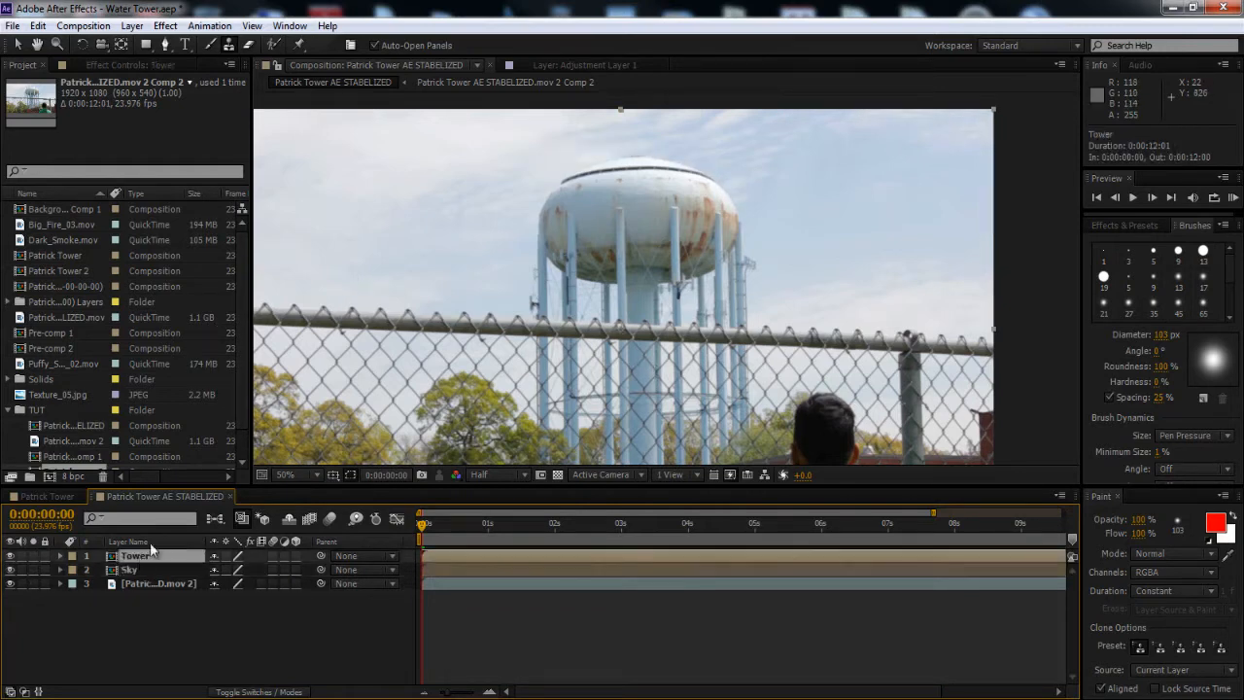
{"action": "left_click", "coordinate": [165, 45]}
{"action": "scroll", "coordinate": [688, 256], "scroll_direction": "up", "scroll_amount": 1}
{"action": "left_click_drag", "start_coordinate": [700, 256], "coordinate": [710, 361]}
{"action": "left_click_drag", "start_coordinate": [461, 205], "coordinate": [463, 234]}
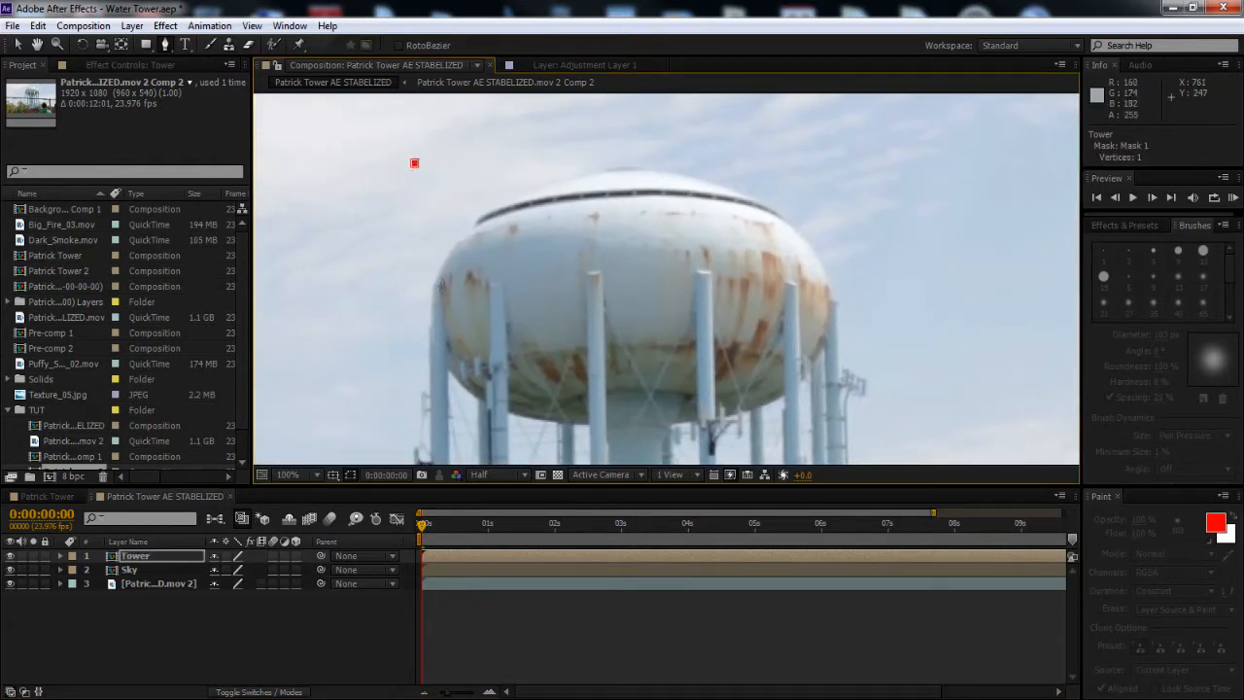
{"action": "left_click", "coordinate": [443, 284]}
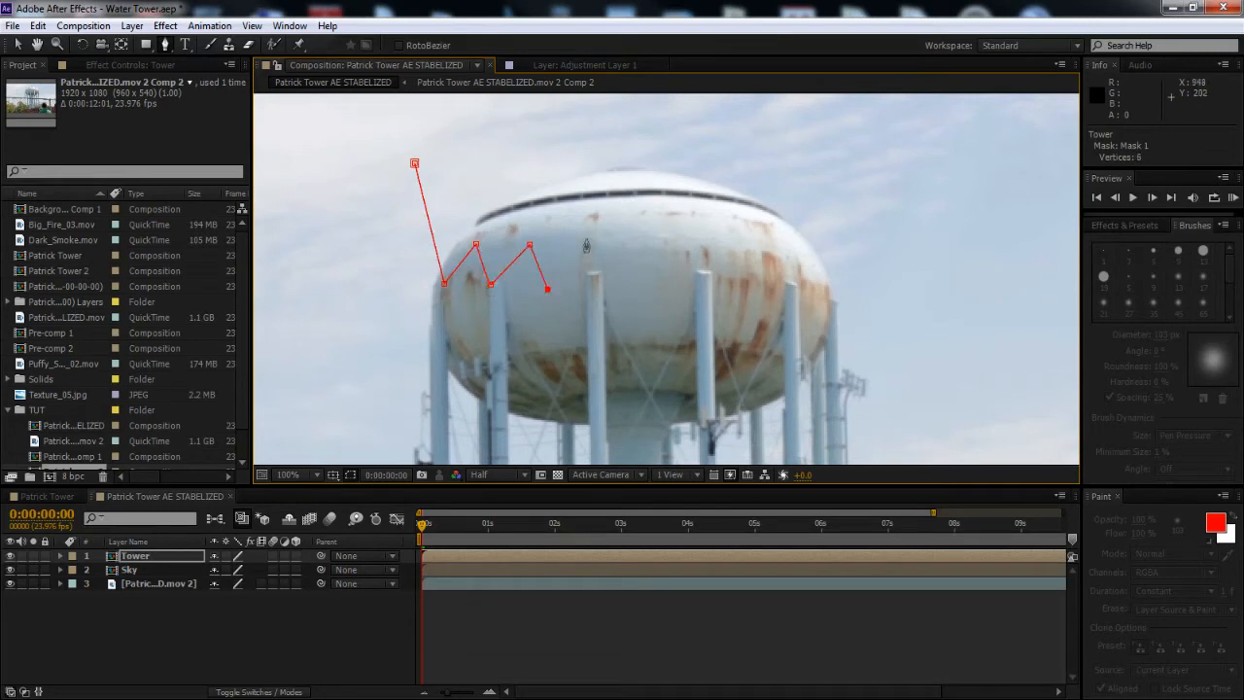
{"action": "left_click", "coordinate": [644, 287]}
{"action": "left_click", "coordinate": [683, 248]}
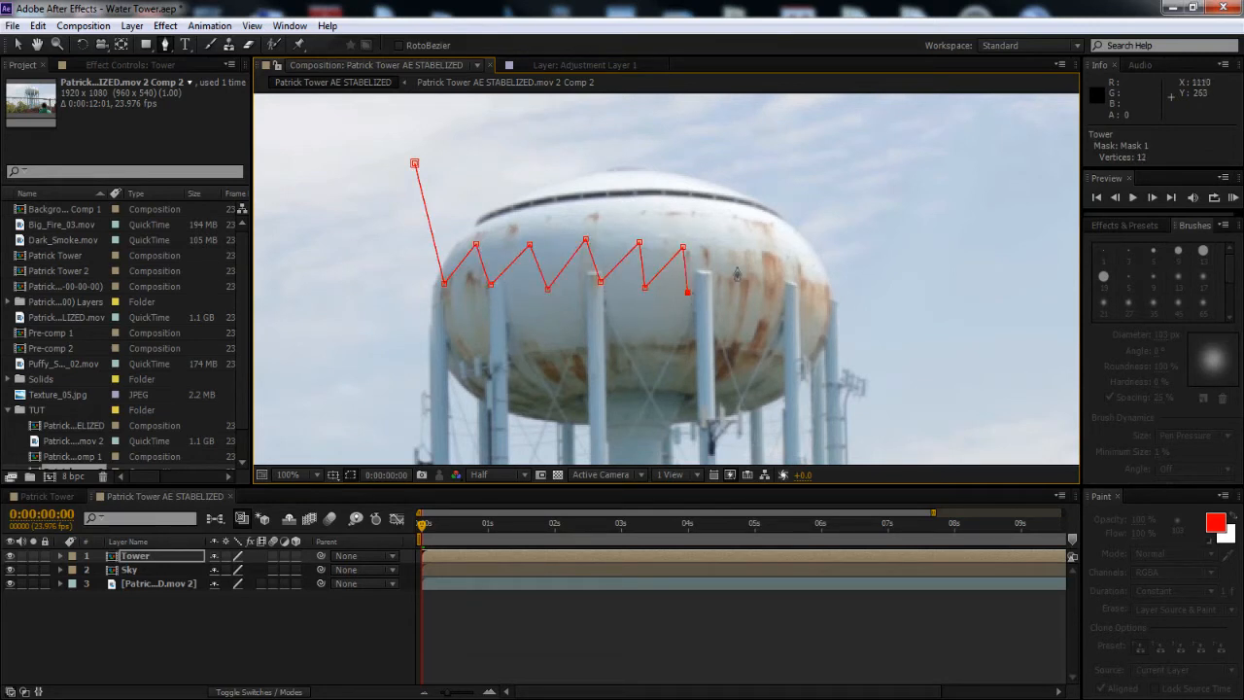
{"action": "left_click", "coordinate": [739, 256]}
{"action": "left_click", "coordinate": [918, 184]}
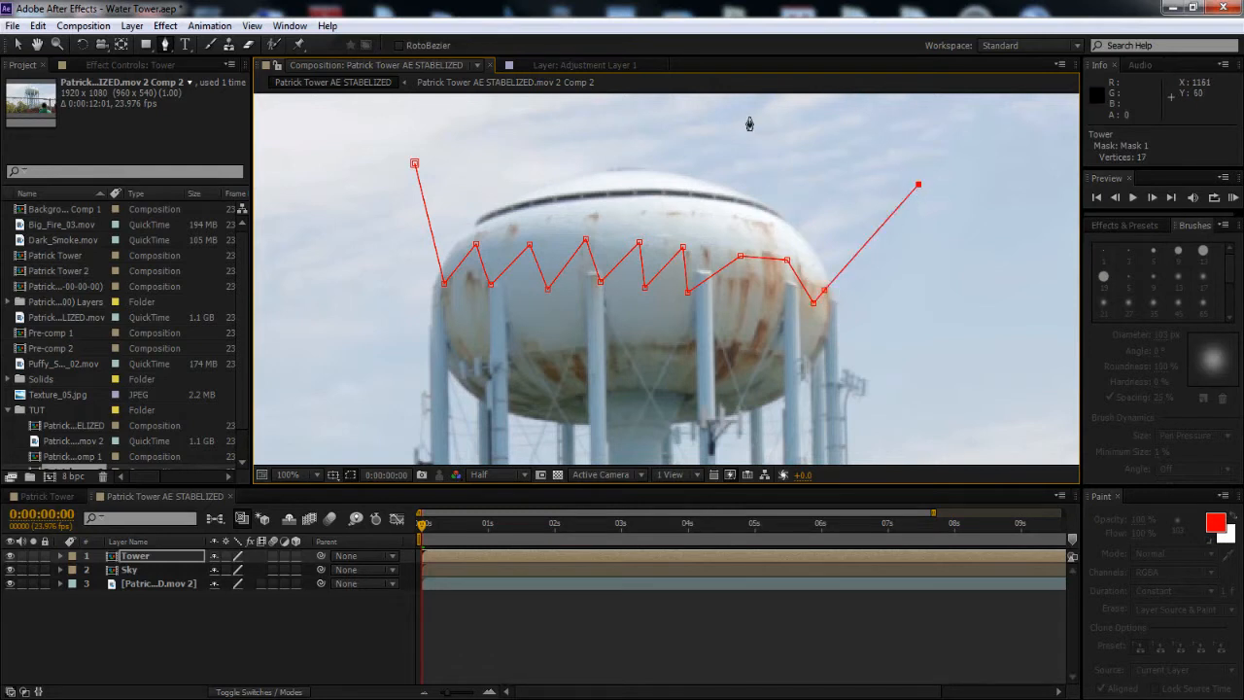
Route the Tower mask path above the frame and close it at its starting point
{"action": "key", "text": "comma"}
{"action": "left_click", "coordinate": [771, 129]}
{"action": "left_click", "coordinate": [538, 136]}
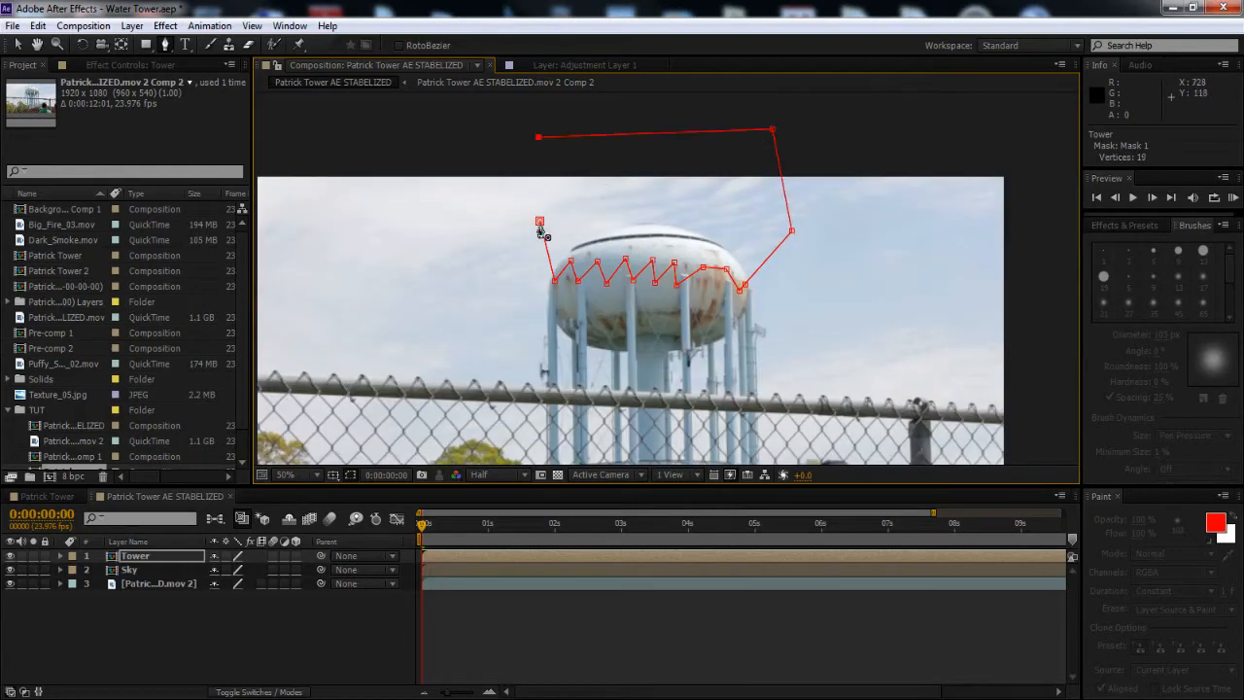
{"action": "left_click", "coordinate": [562, 271]}
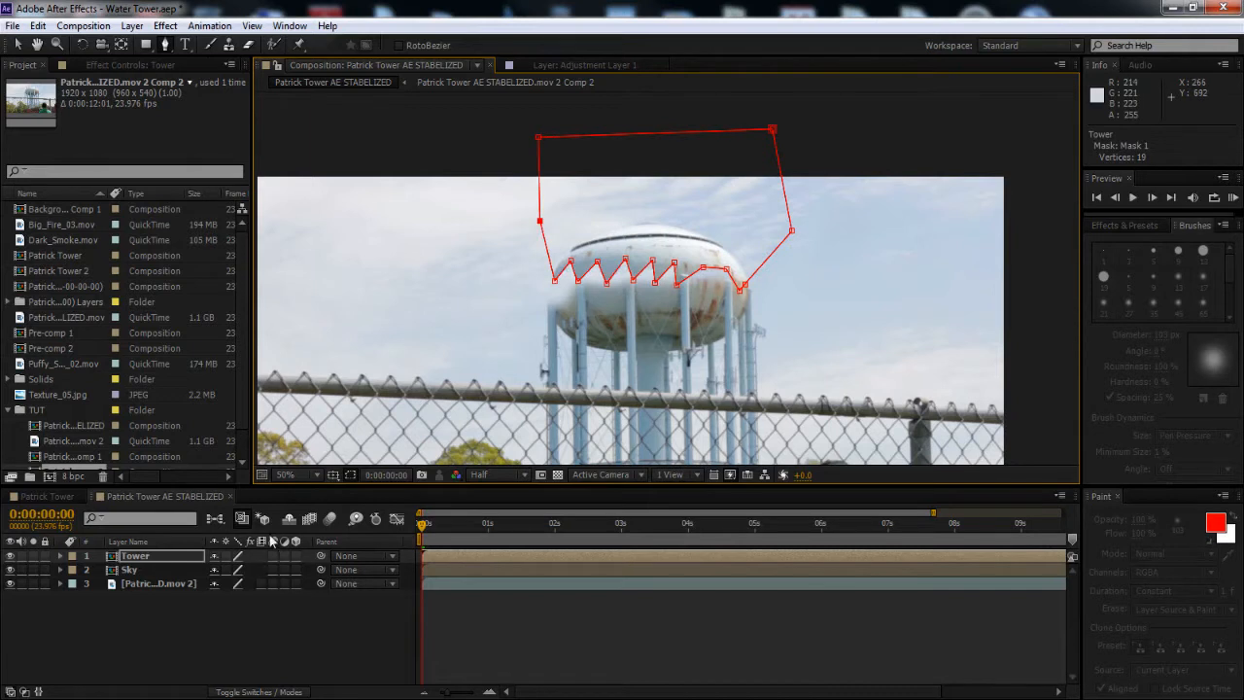
Set the mode of the Tower layer's Mask 1 to Subtract
{"action": "key", "text": "m"}
{"action": "left_click", "coordinate": [236, 572]}
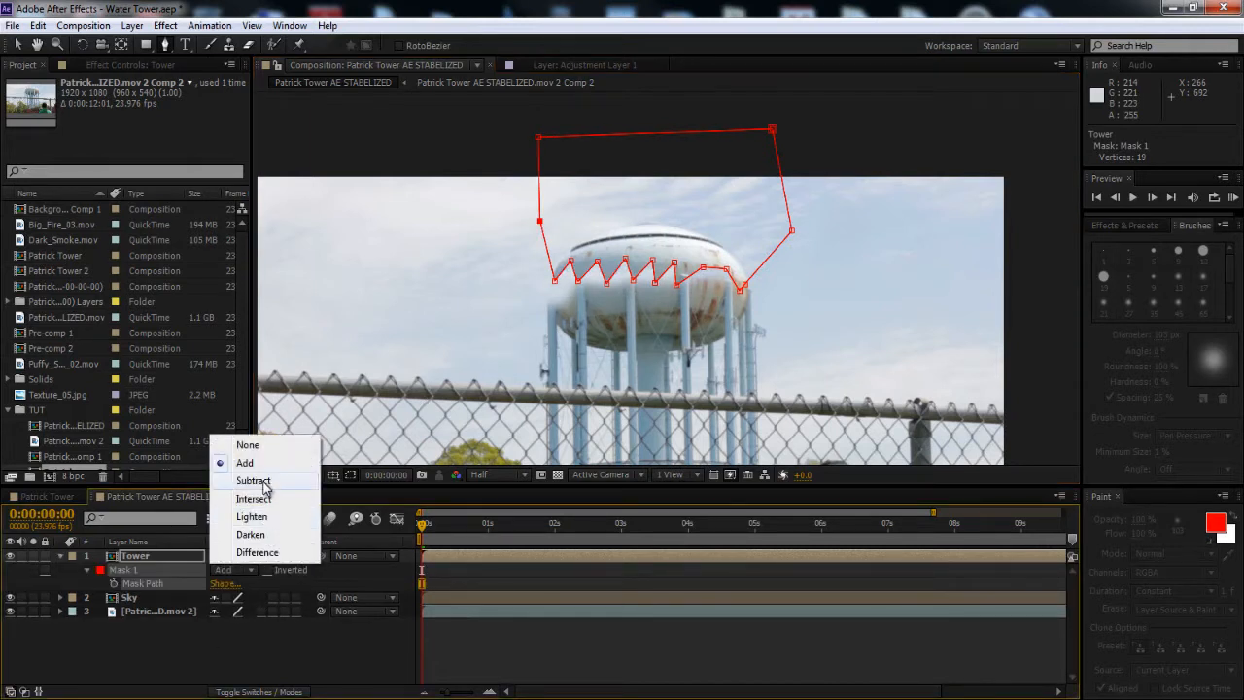
{"action": "left_click", "coordinate": [248, 482]}
{"action": "key", "text": "period"}
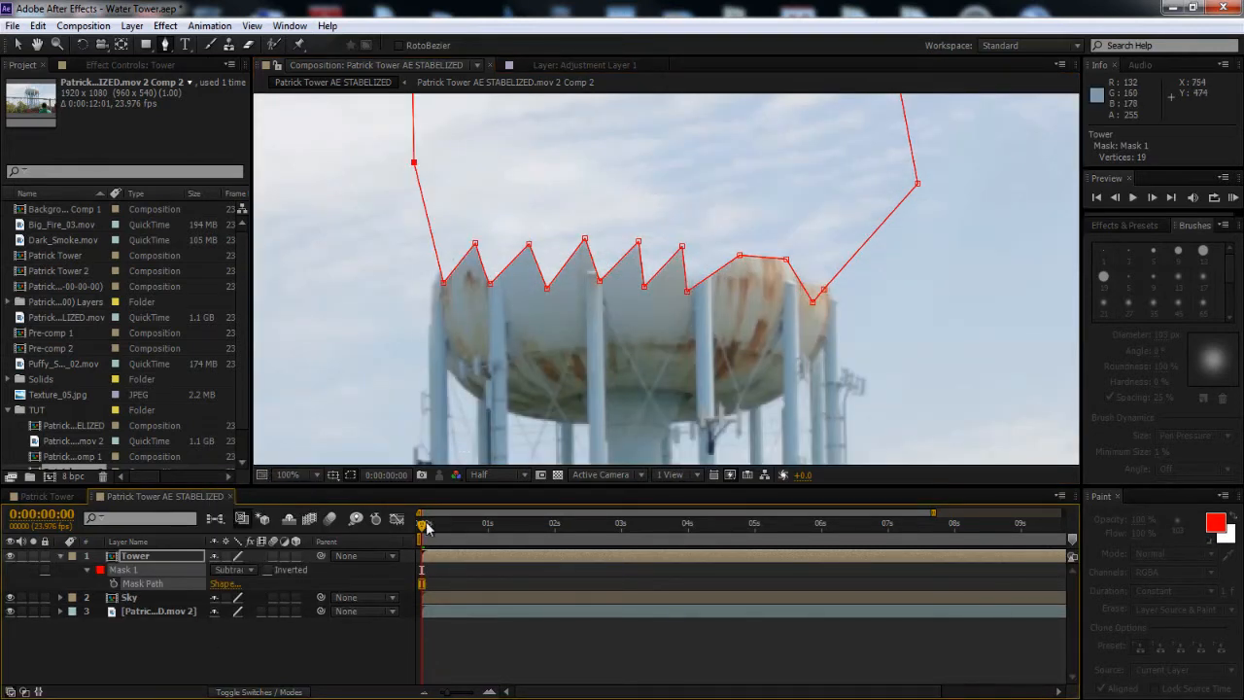
Inspect the tank's broken edge with the mask outline temporarily hidden
{"action": "left_click", "coordinate": [483, 477]}
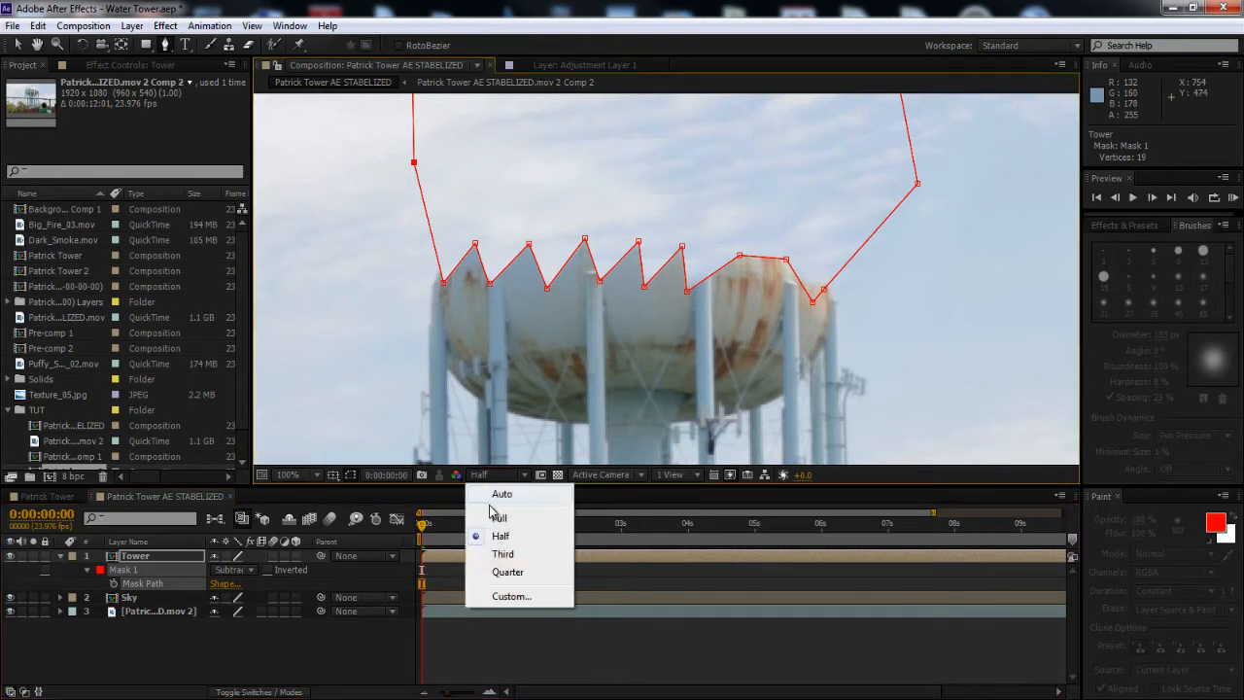
{"action": "left_click", "coordinate": [485, 479]}
{"action": "left_click", "coordinate": [350, 473]}
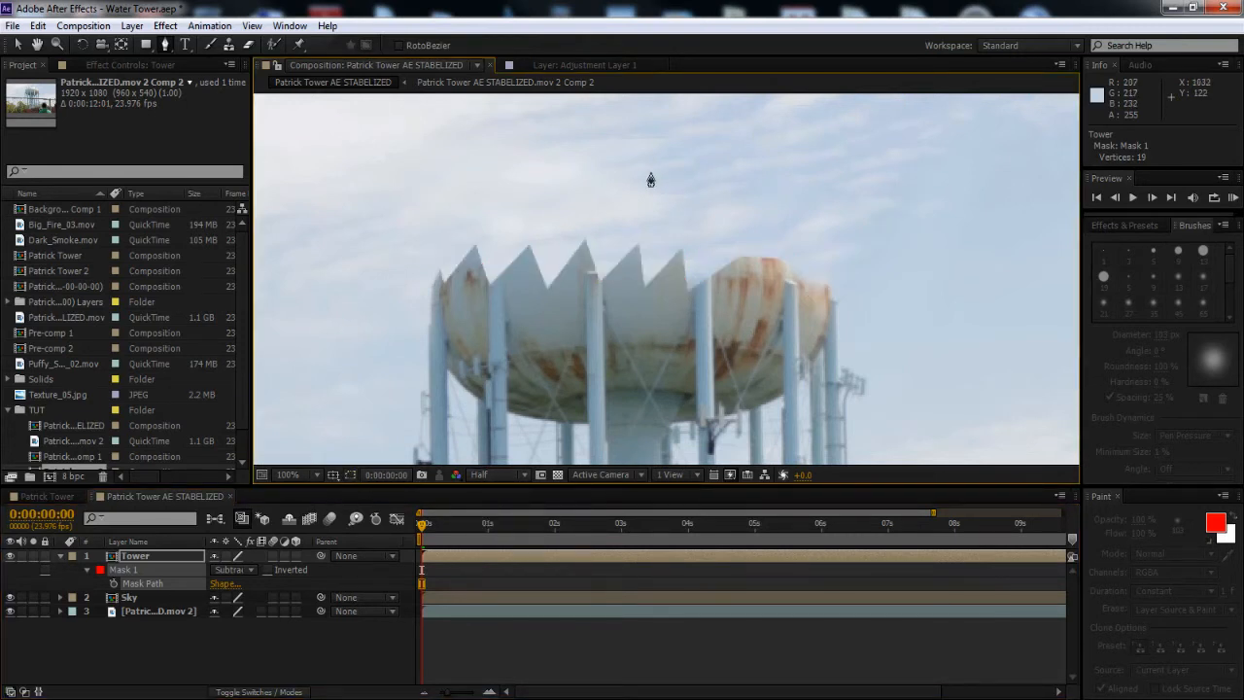
{"action": "key", "text": "comma"}
{"action": "key", "text": "period"}
{"action": "left_click", "coordinate": [350, 473]}
Reposition several vertices of the Tower mask so the tank's broken edge has more irregular spikes
{"action": "key", "text": "v"}
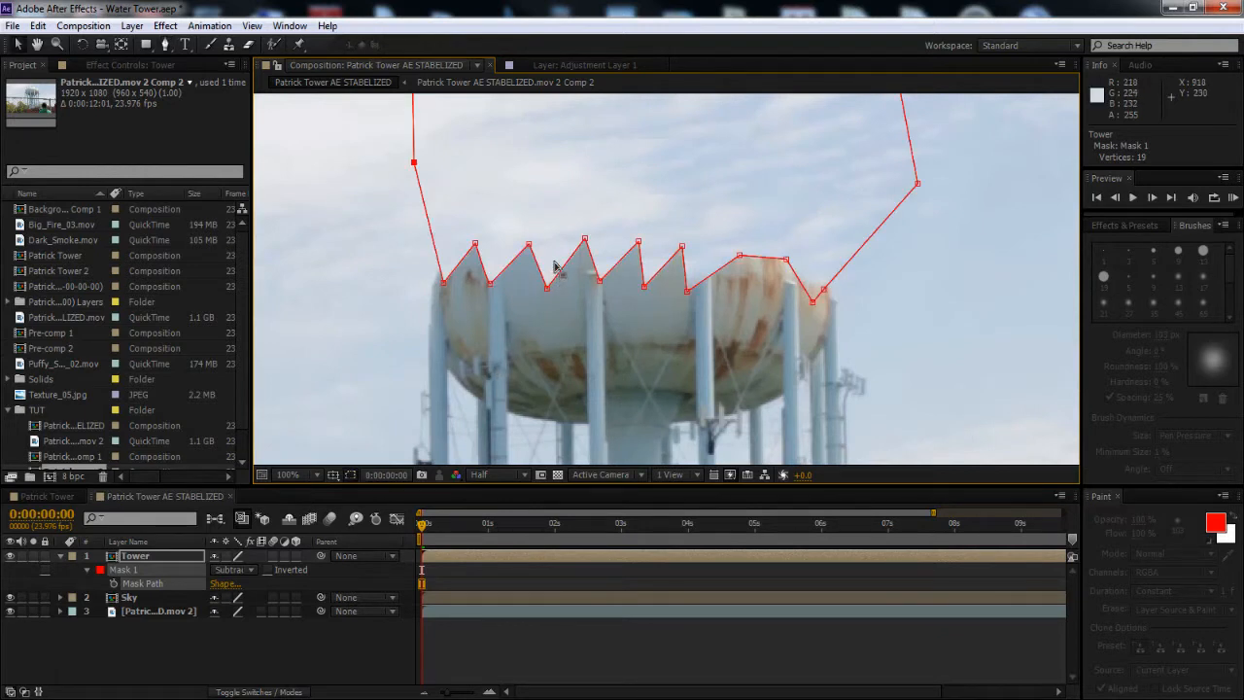
{"action": "left_click_drag", "start_coordinate": [547, 283], "coordinate": [615, 268]}
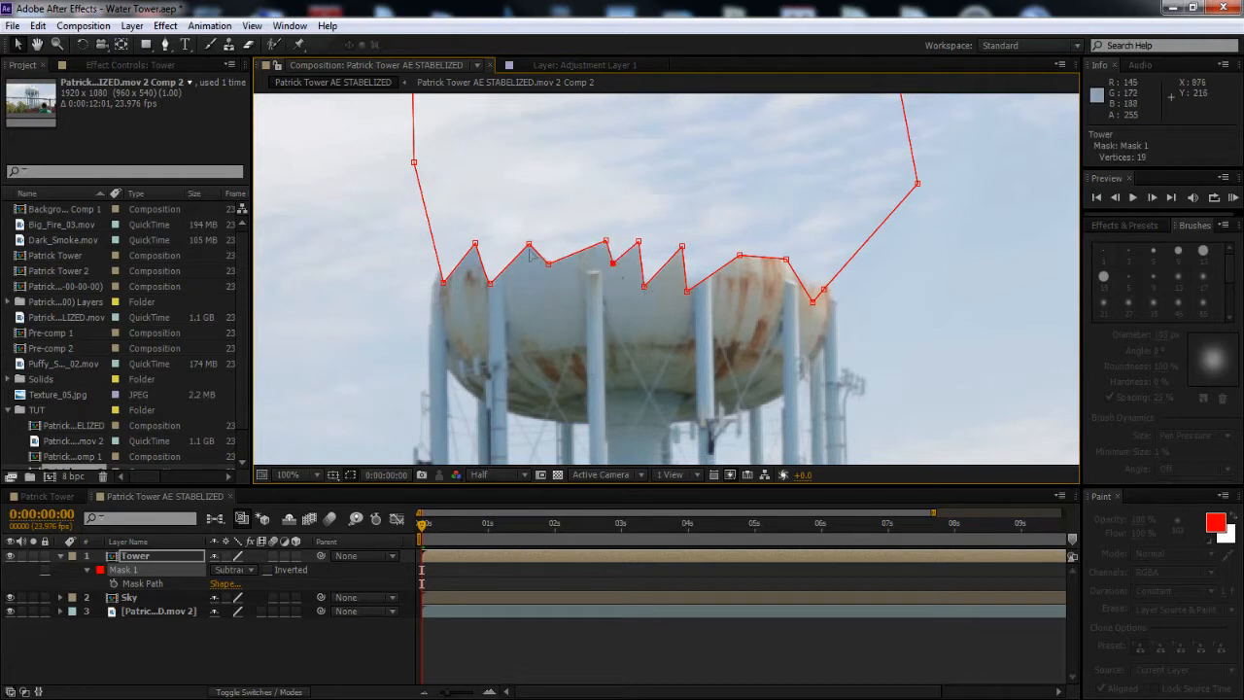
{"action": "left_click_drag", "start_coordinate": [527, 244], "coordinate": [510, 245]}
{"action": "left_click_drag", "start_coordinate": [442, 284], "coordinate": [432, 290]}
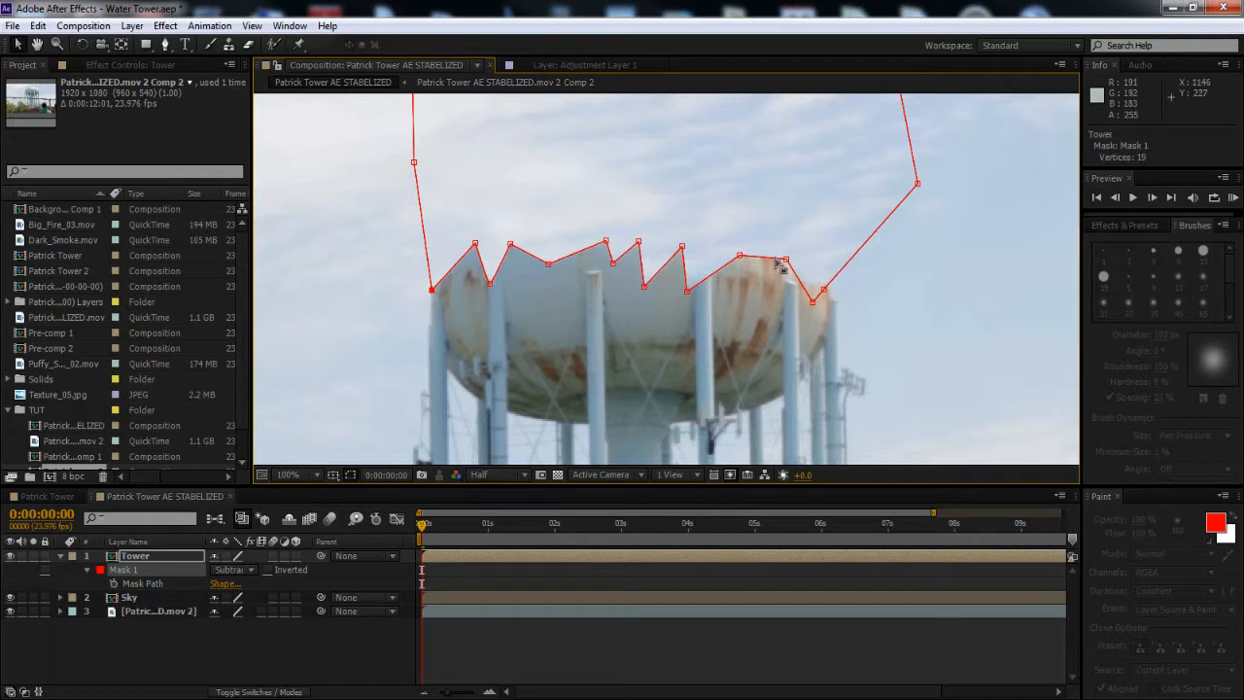
{"action": "left_click_drag", "start_coordinate": [683, 248], "coordinate": [648, 244]}
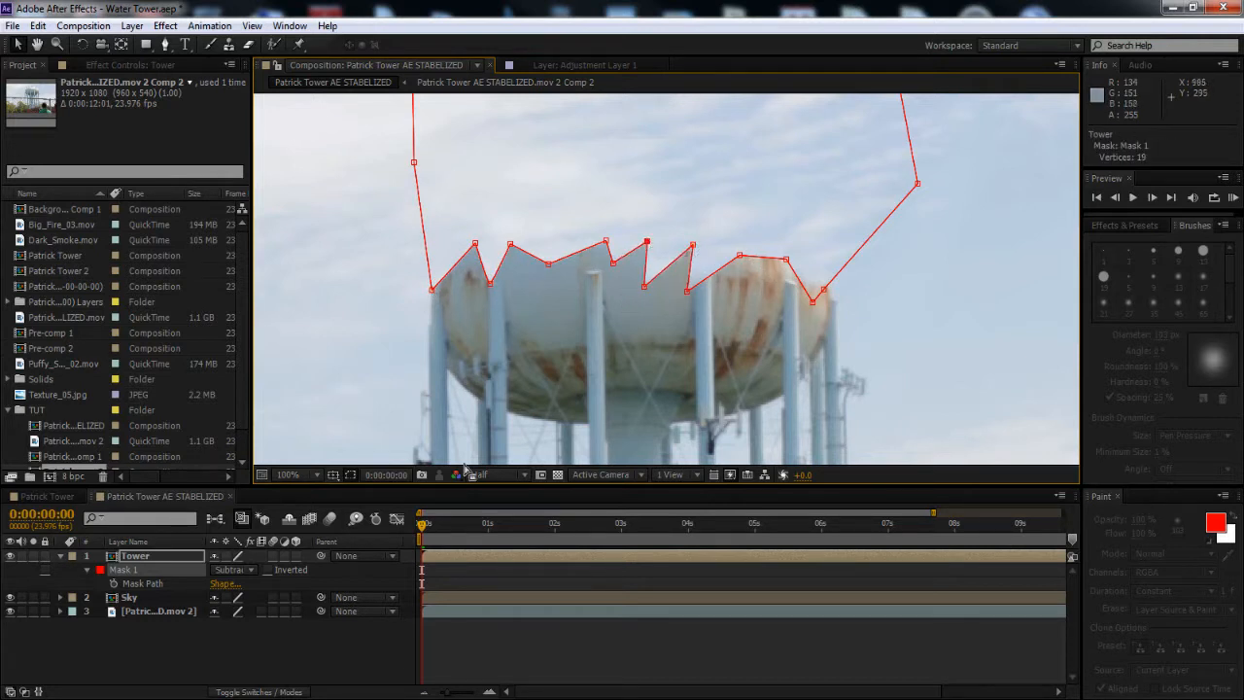
Hide the mask outline and feather the Tower layer's Mask 1 by 2 pixels
{"action": "left_click", "coordinate": [350, 474]}
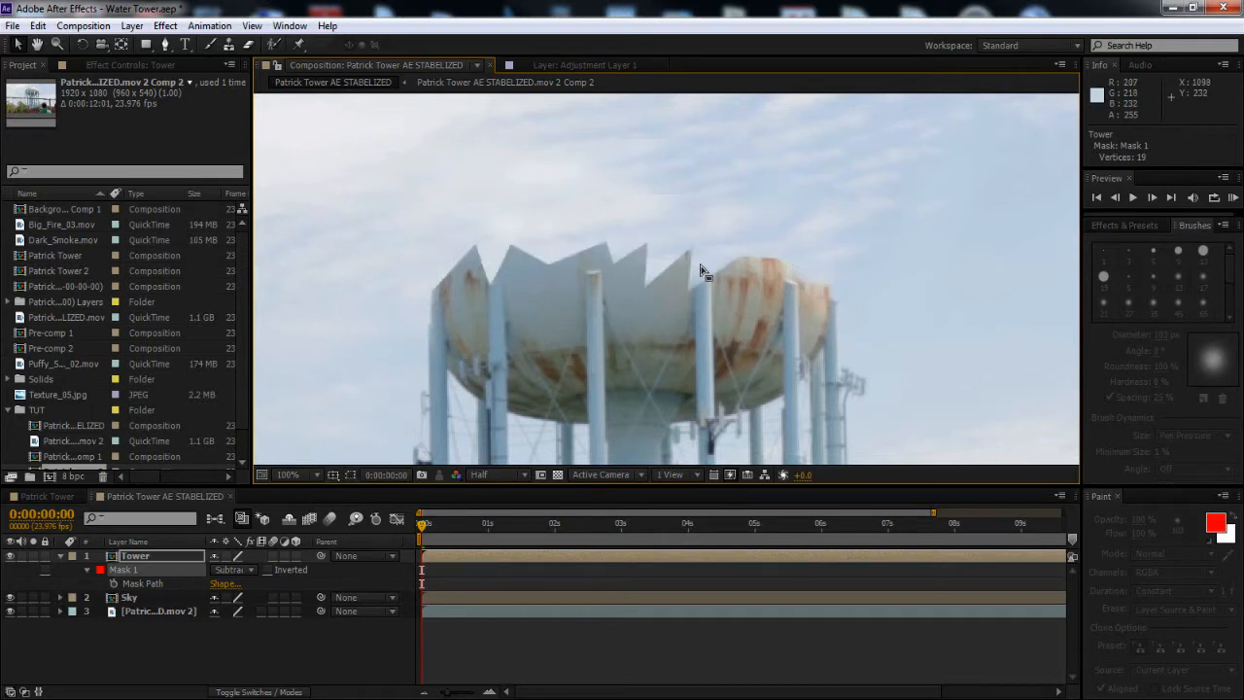
{"action": "scroll", "coordinate": [766, 315], "scroll_direction": "down", "scroll_amount": 1}
{"action": "scroll", "coordinate": [763, 315], "scroll_direction": "up", "scroll_amount": 1}
{"action": "key", "text": "f"}
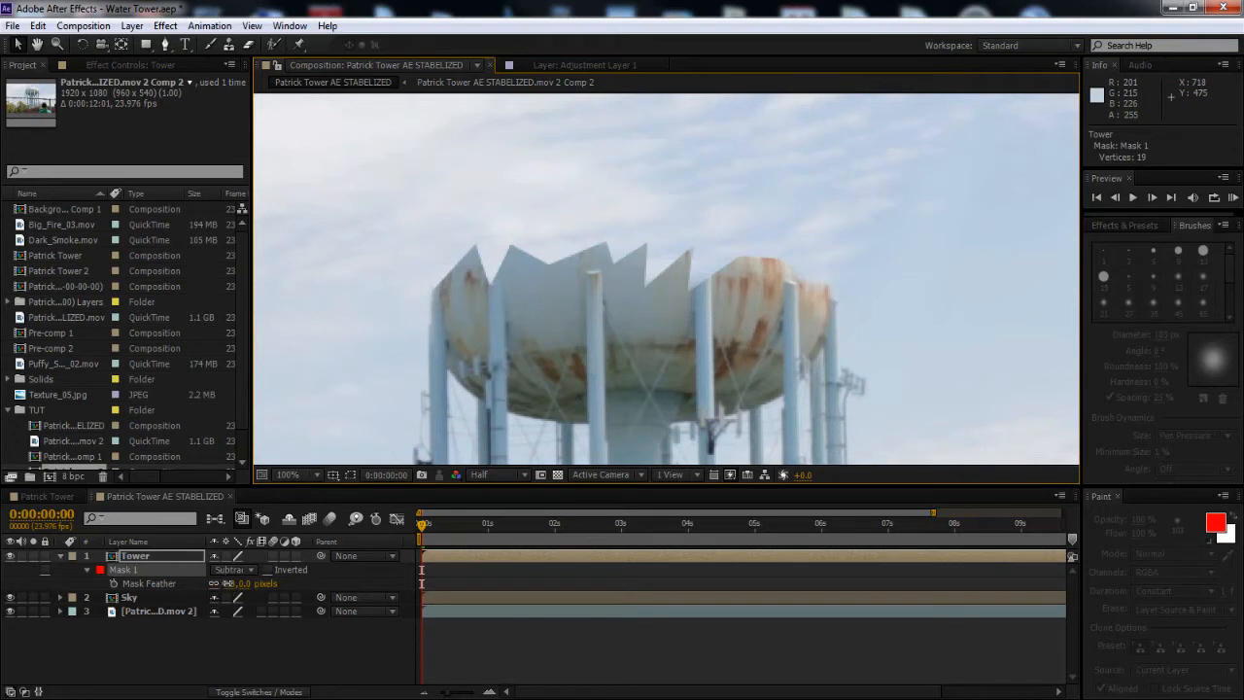
{"action": "left_click", "coordinate": [236, 583]}
{"action": "type", "text": "2"}
{"action": "key", "text": "Return"}
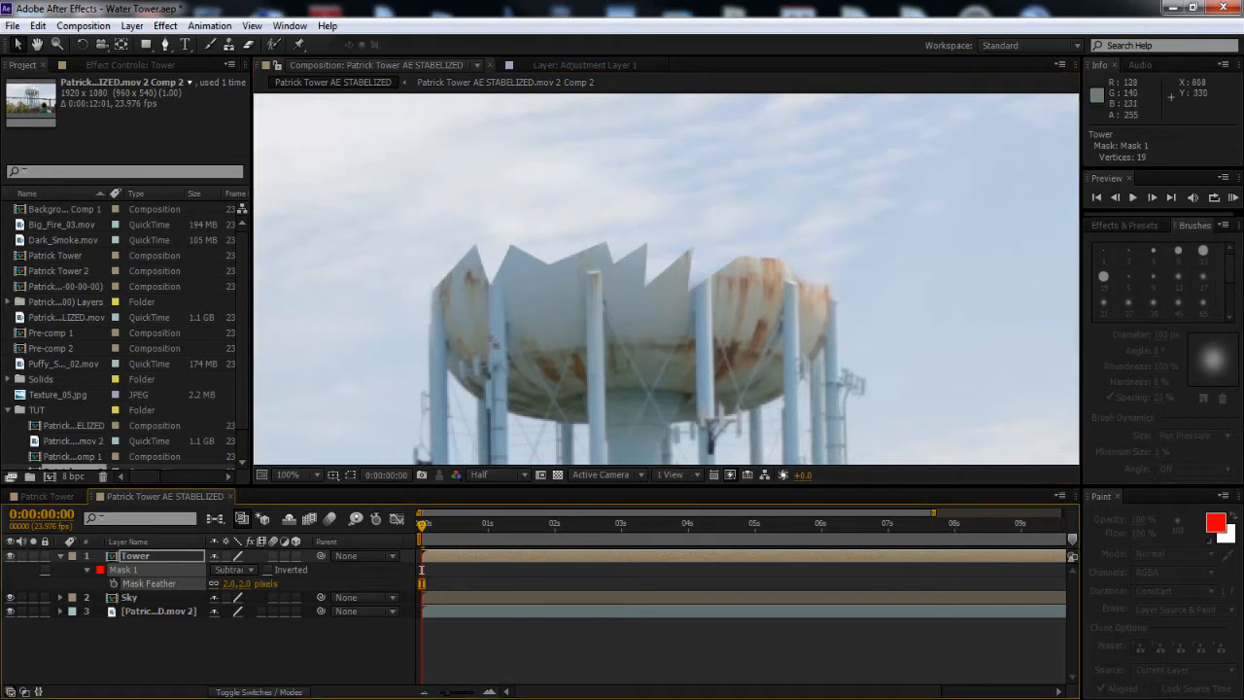
Set the preview resolution to Full and inspect the feathered edge of the broken tank up close
{"action": "left_click", "coordinate": [479, 474]}
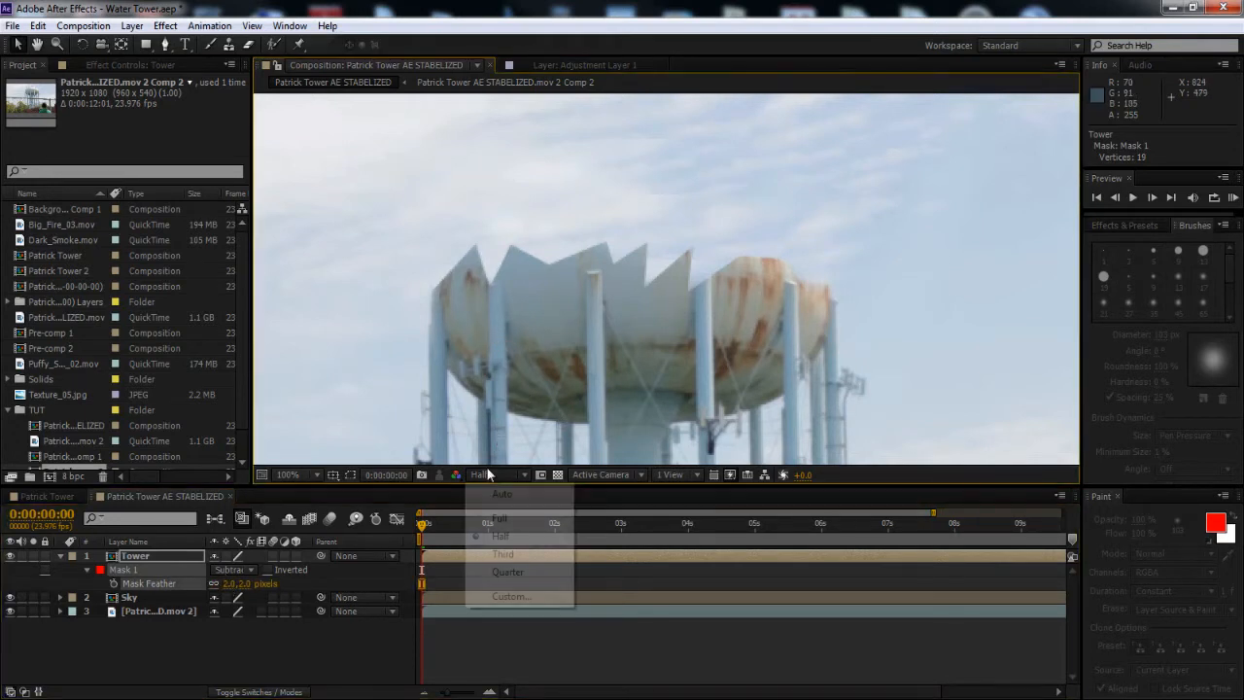
{"action": "left_click", "coordinate": [498, 518]}
{"action": "scroll", "coordinate": [588, 292], "scroll_direction": "up", "scroll_amount": 2}
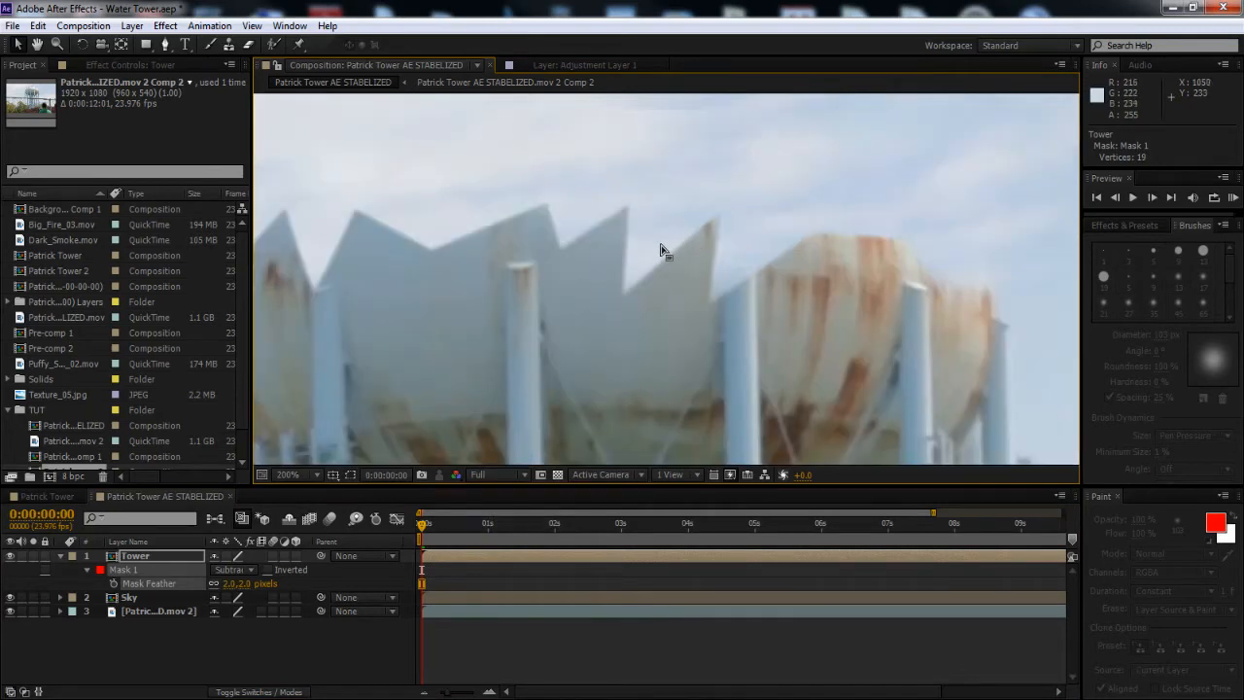
{"action": "scroll", "coordinate": [655, 266], "scroll_direction": "down", "scroll_amount": 2}
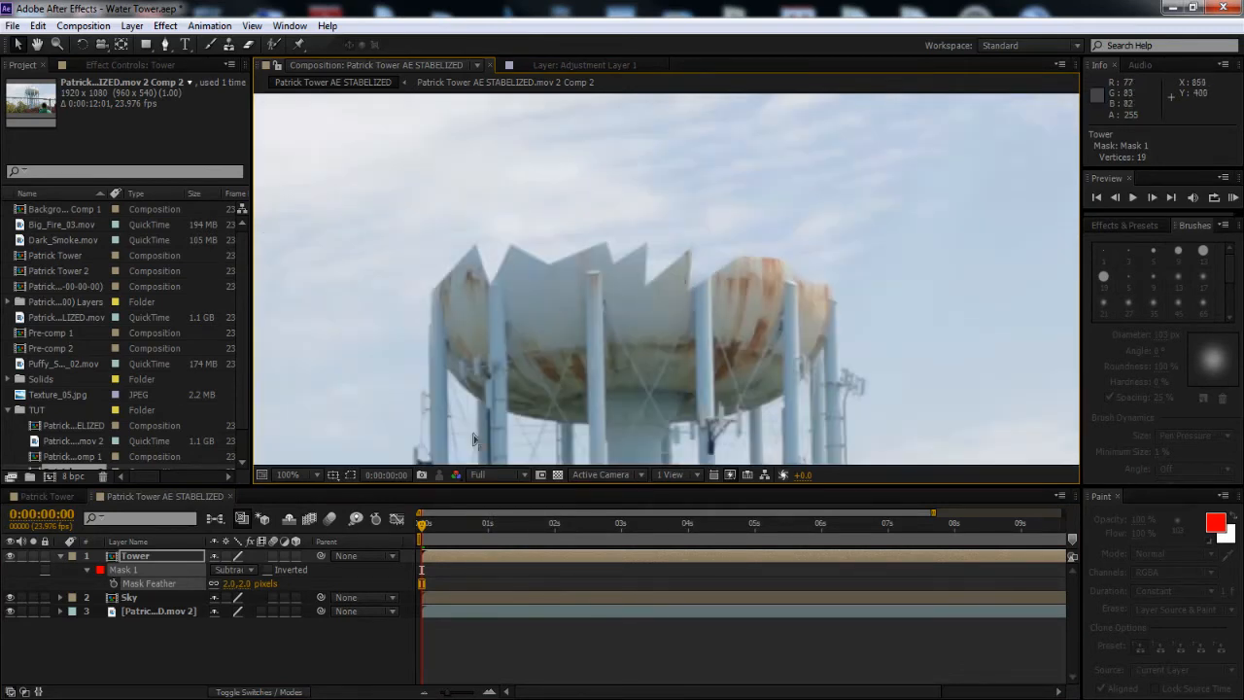
{"action": "scroll", "coordinate": [661, 276], "scroll_direction": "down", "scroll_amount": 1}
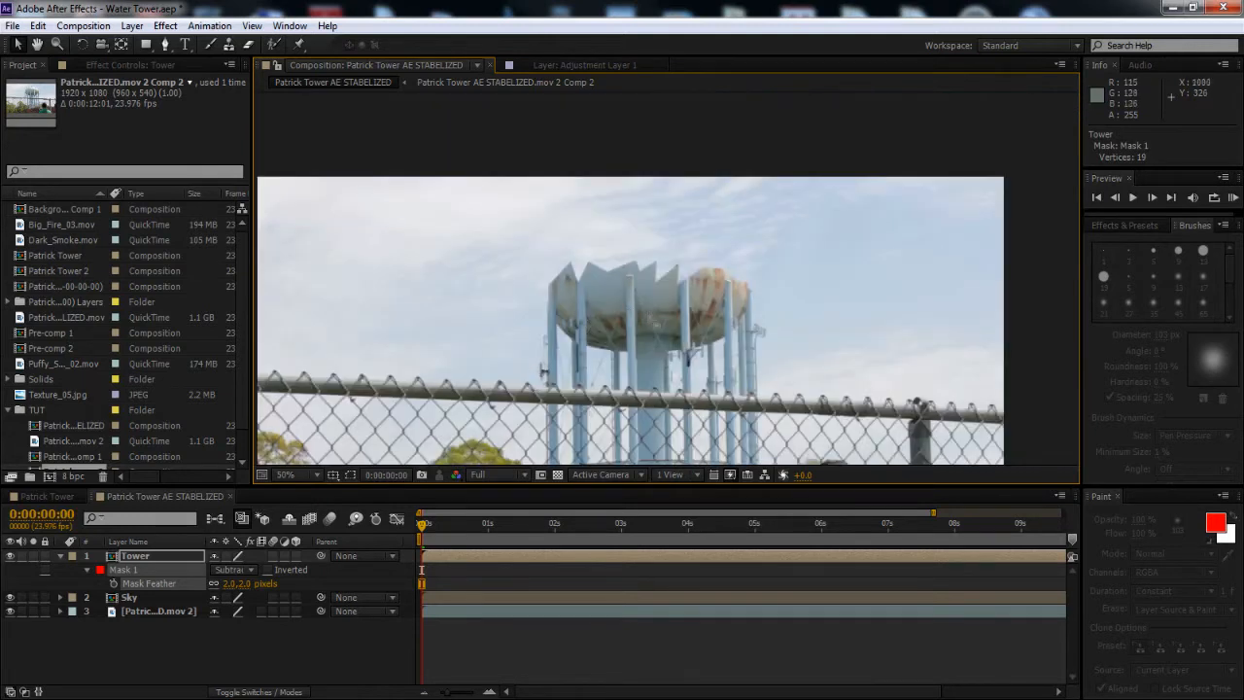
{"action": "scroll", "coordinate": [666, 311], "scroll_direction": "up", "scroll_amount": 1}
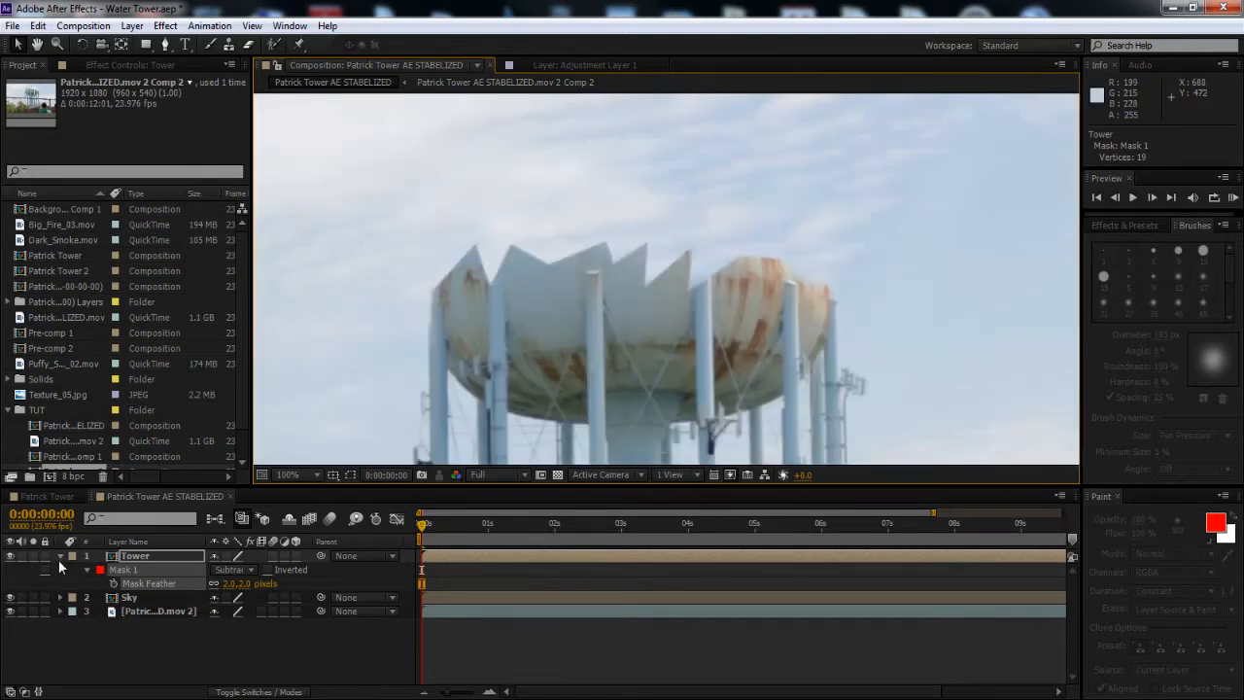
Collapse the Tower layer's mask properties and solo the Sky layer
{"action": "key", "text": "f"}
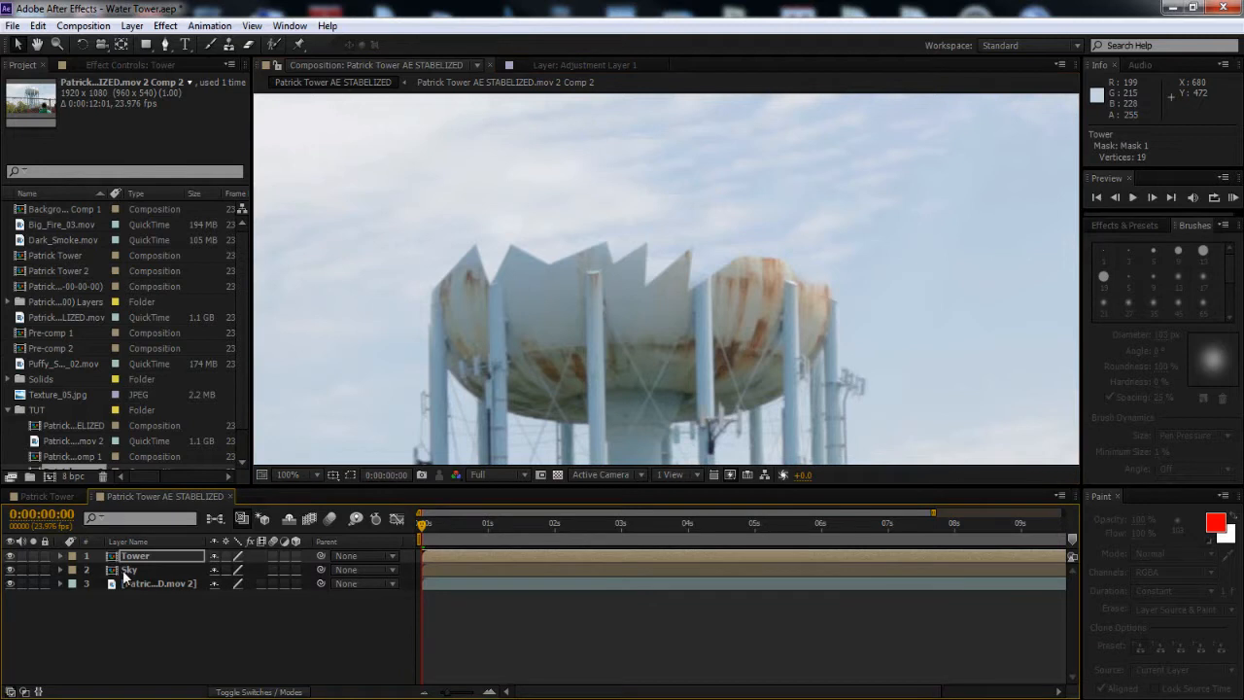
{"action": "left_click", "coordinate": [129, 569]}
{"action": "left_click", "coordinate": [133, 555]}
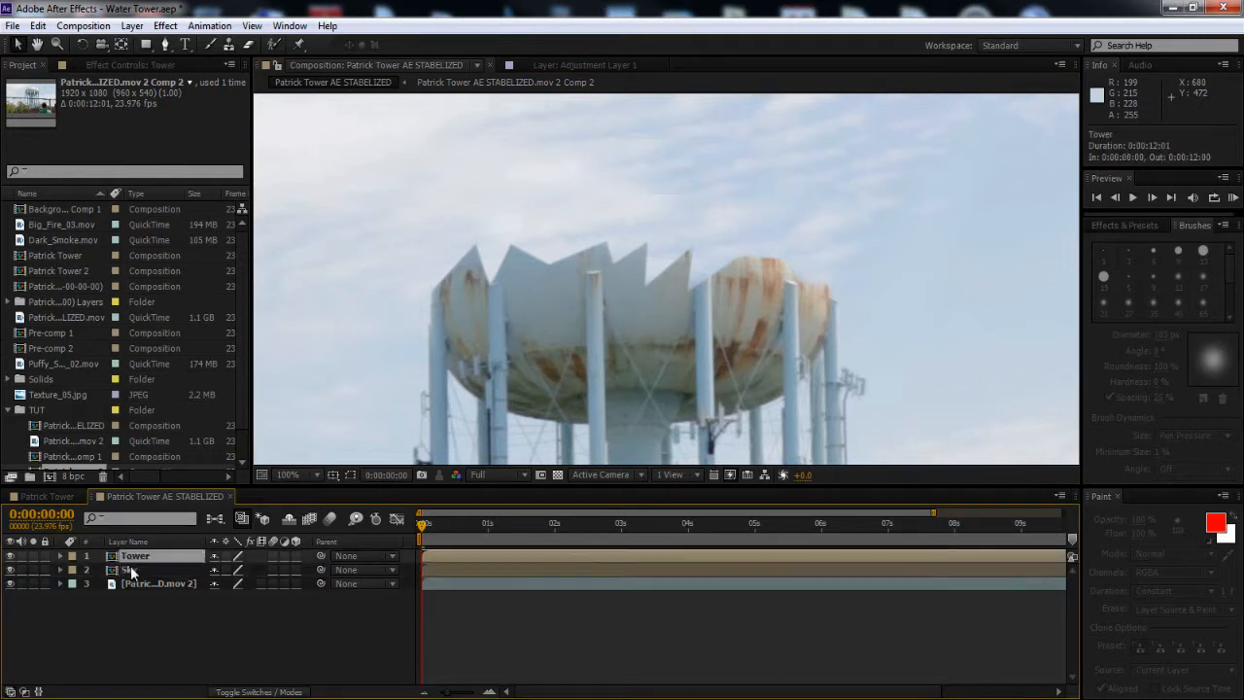
{"action": "left_click", "coordinate": [134, 571]}
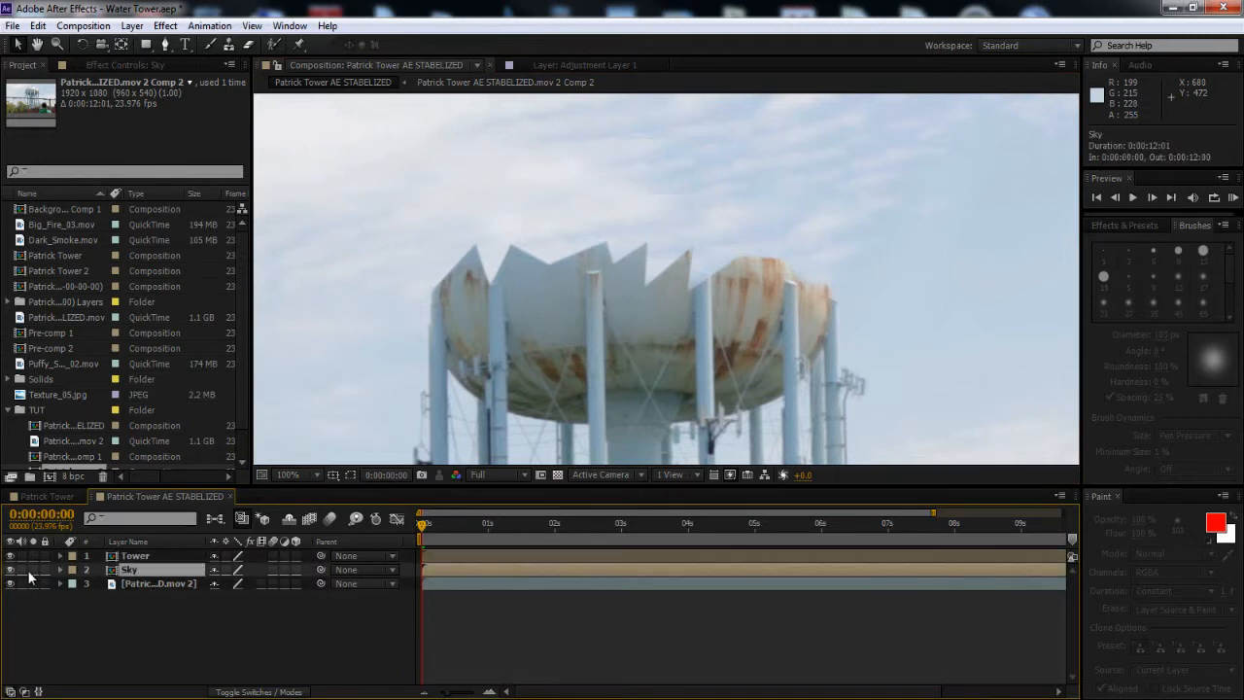
{"action": "left_click", "coordinate": [33, 569]}
{"action": "scroll", "coordinate": [441, 255], "scroll_direction": "down", "scroll_amount": 1}
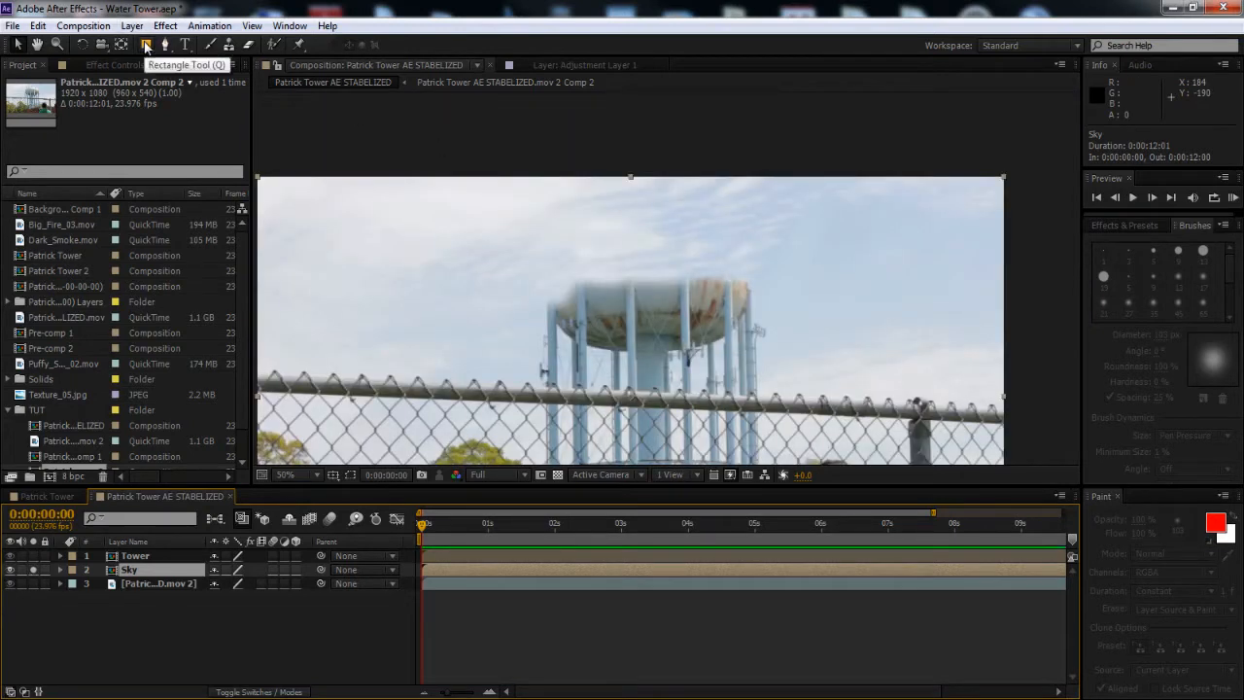
Draw a closed six-point Pen tool mask on the Sky layer around the sky above the tank's upper part
{"action": "left_click", "coordinate": [165, 45]}
{"action": "scroll", "coordinate": [665, 281], "scroll_direction": "down", "scroll_amount": 2}
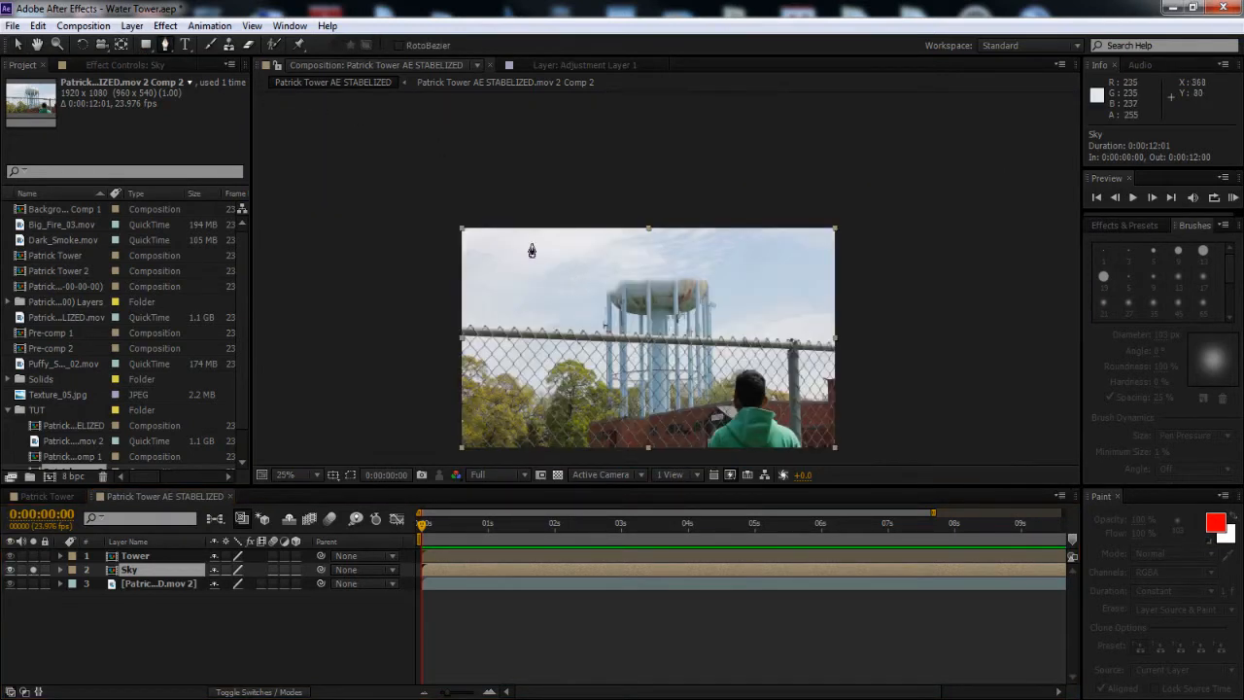
{"action": "left_click", "coordinate": [435, 206]}
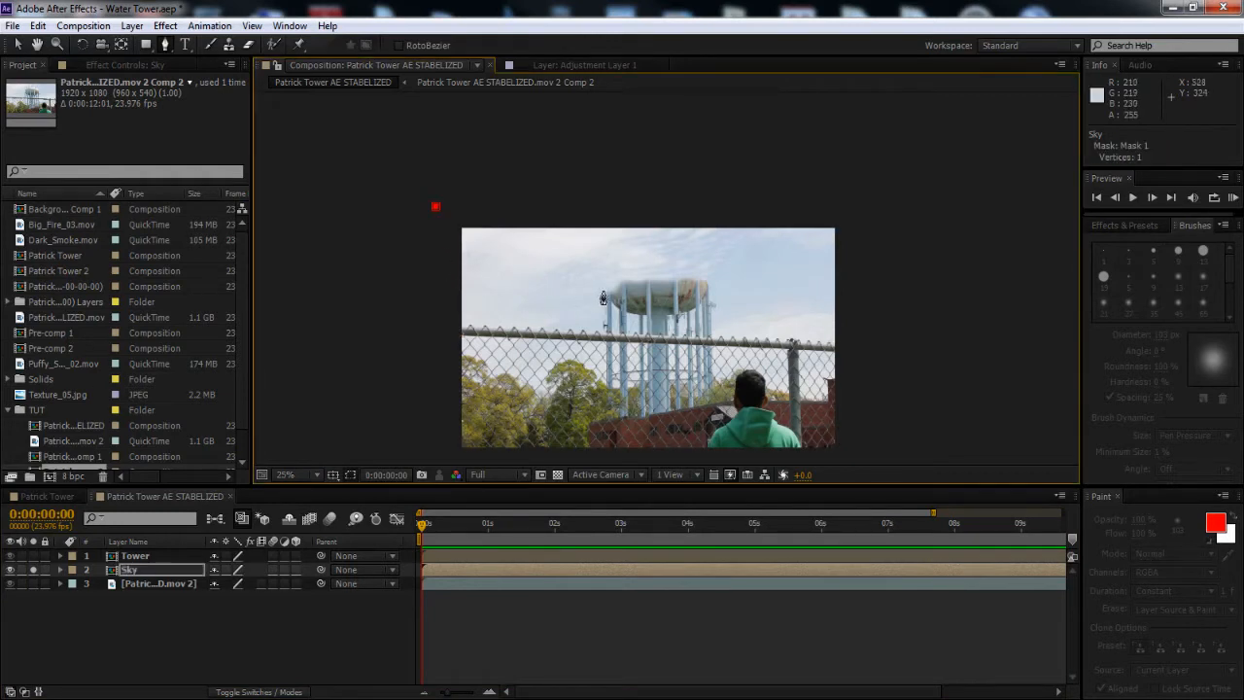
{"action": "left_click", "coordinate": [561, 285]}
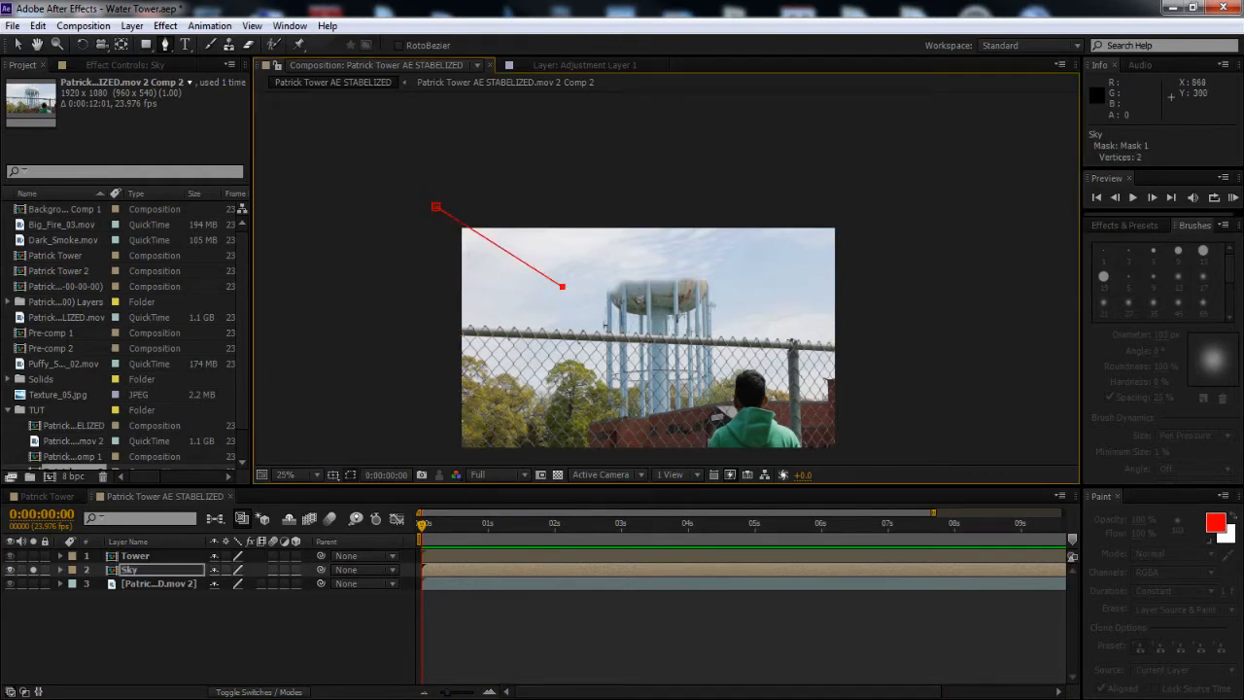
{"action": "left_click", "coordinate": [730, 284]}
{"action": "left_click", "coordinate": [883, 272]}
{"action": "left_click", "coordinate": [544, 157]}
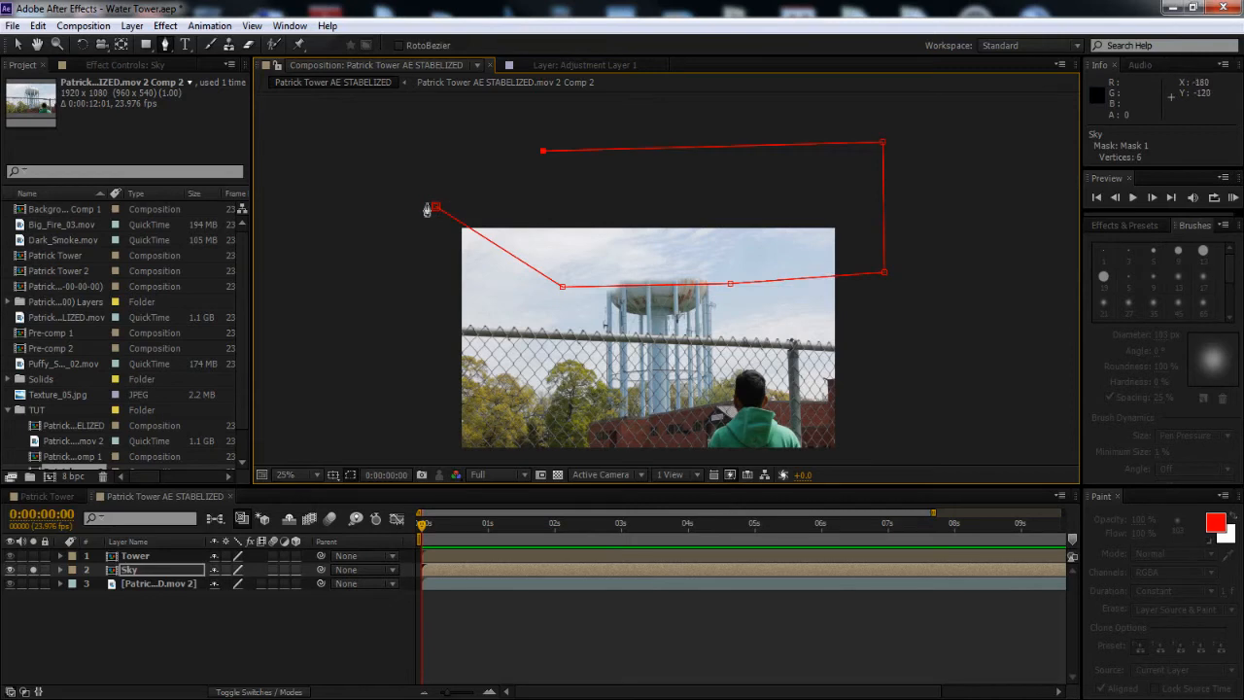
{"action": "left_click", "coordinate": [435, 206]}
{"action": "scroll", "coordinate": [683, 280], "scroll_direction": "up", "scroll_amount": 1}
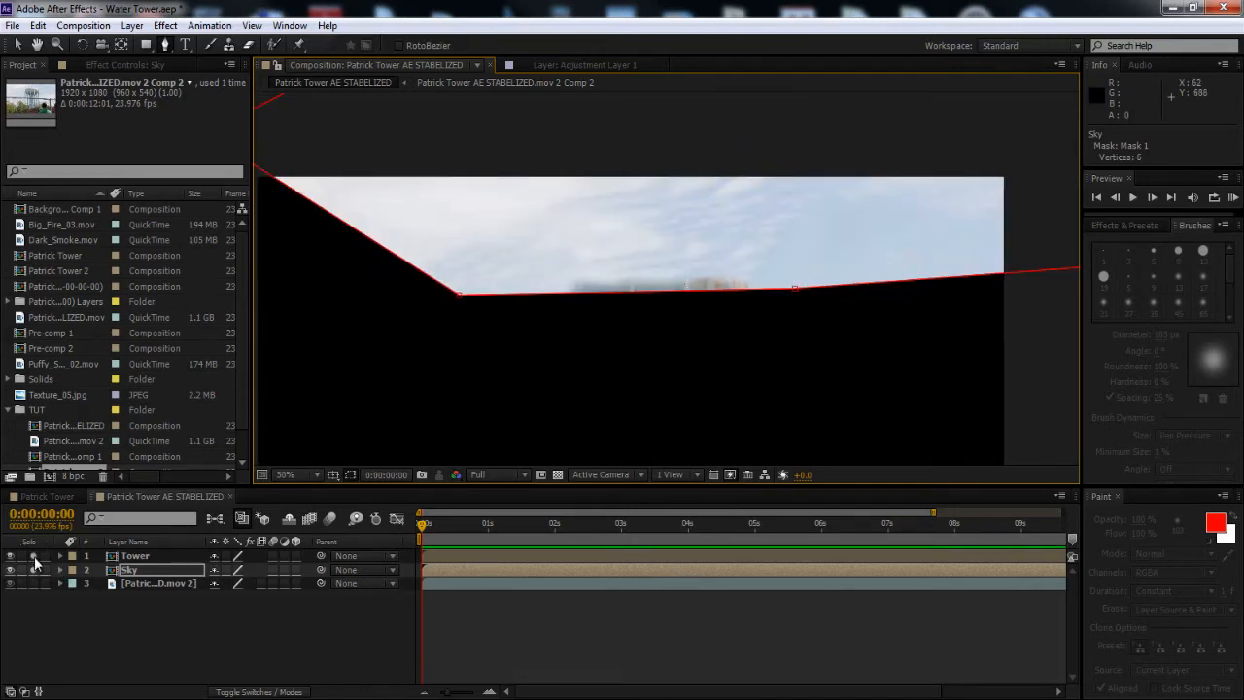
Feather the Sky layer's Mask 1 by 21 pixels, unsolo the layer and collapse its mask properties
{"action": "left_click", "coordinate": [34, 557]}
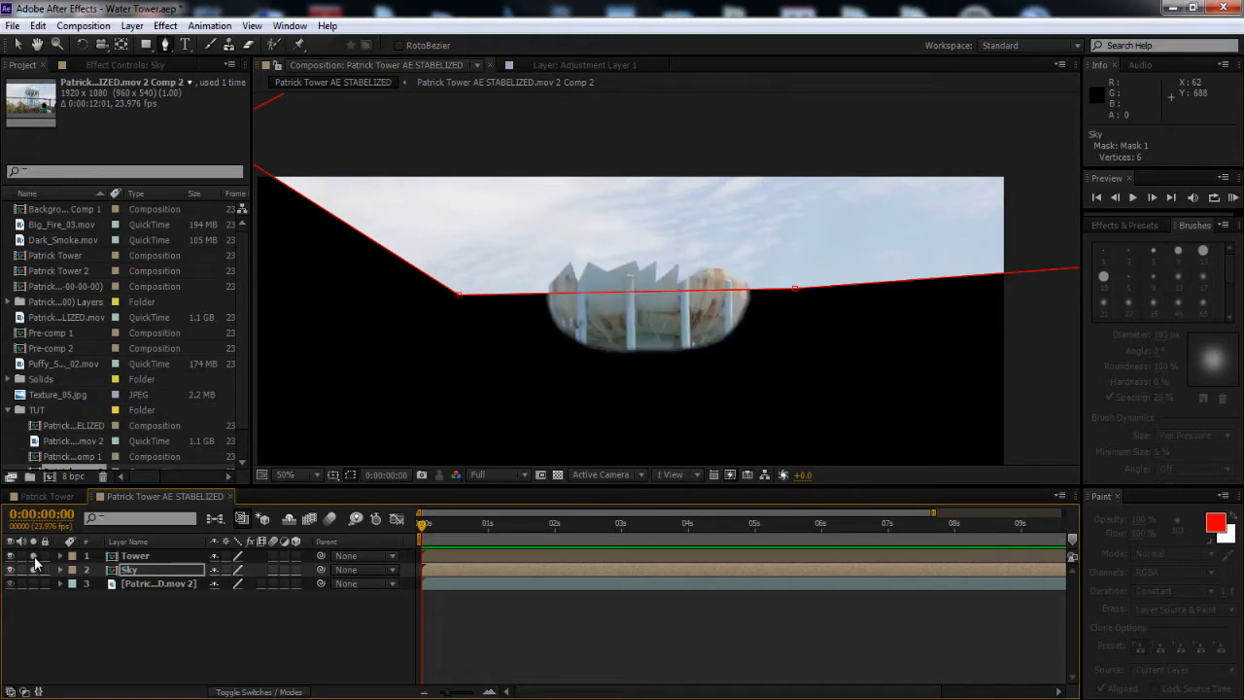
{"action": "left_click", "coordinate": [35, 560]}
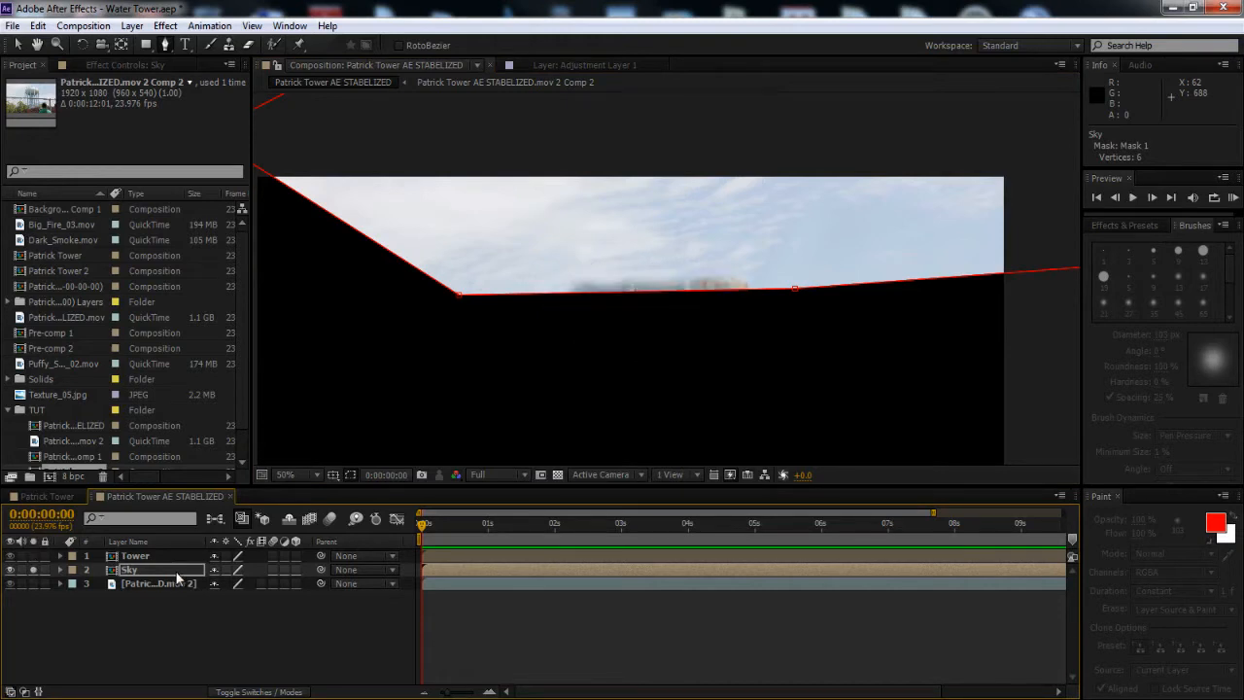
{"action": "key", "text": "f"}
{"action": "left_click_drag", "start_coordinate": [233, 602], "coordinate": [254, 603]}
{"action": "left_click", "coordinate": [34, 571]}
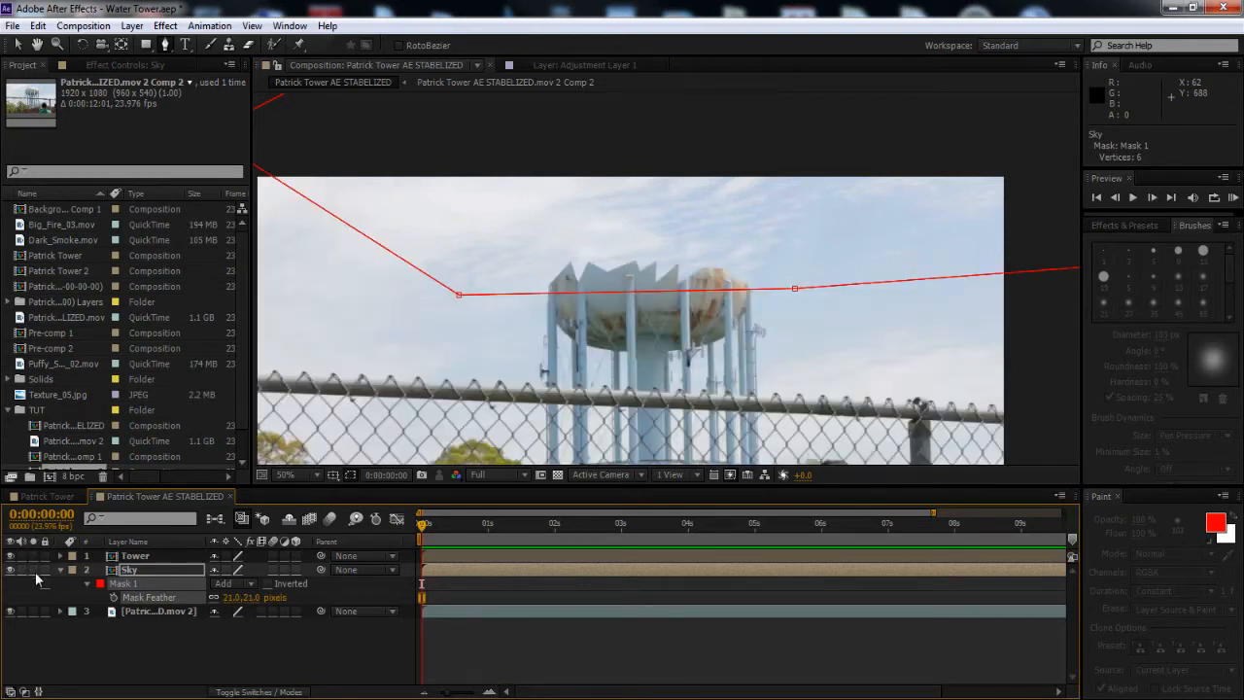
{"action": "left_click", "coordinate": [61, 569]}
Examine the broken tank against the feathered sky up close and scrub the shot from start to end and back
{"action": "scroll", "coordinate": [575, 317], "scroll_direction": "up", "scroll_amount": 1}
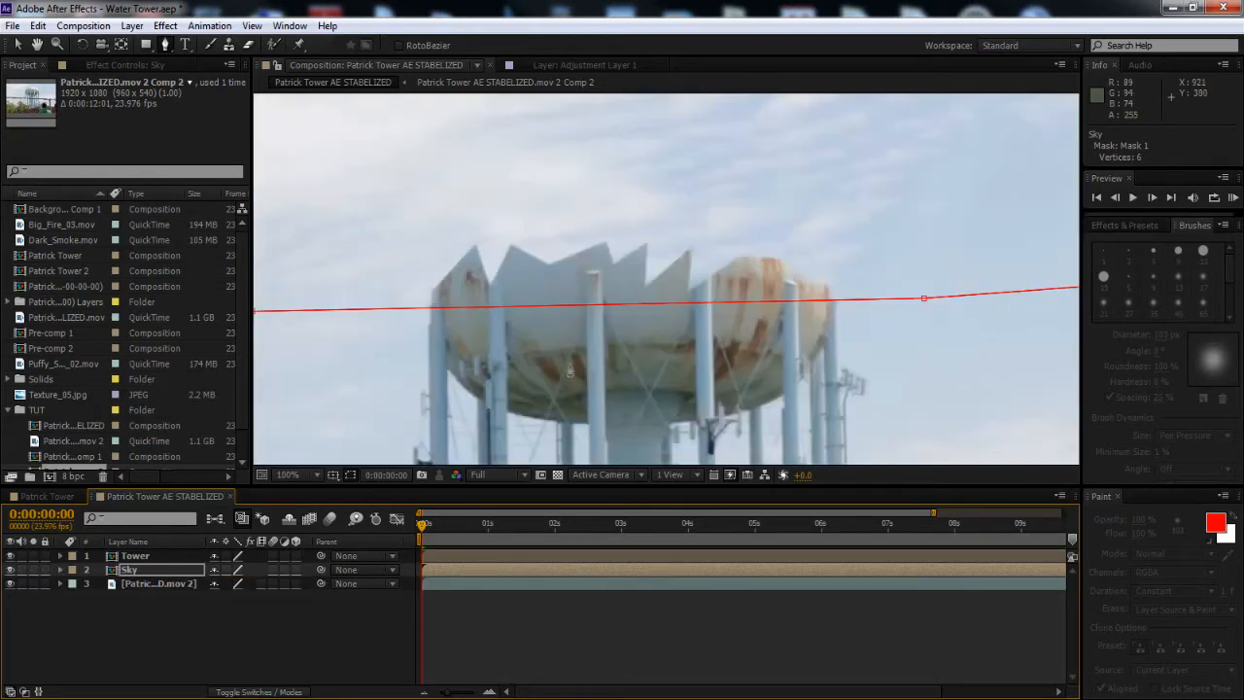
{"action": "left_click_drag", "start_coordinate": [581, 325], "coordinate": [581, 345]}
{"action": "scroll", "coordinate": [581, 345], "scroll_direction": "down", "scroll_amount": 4}
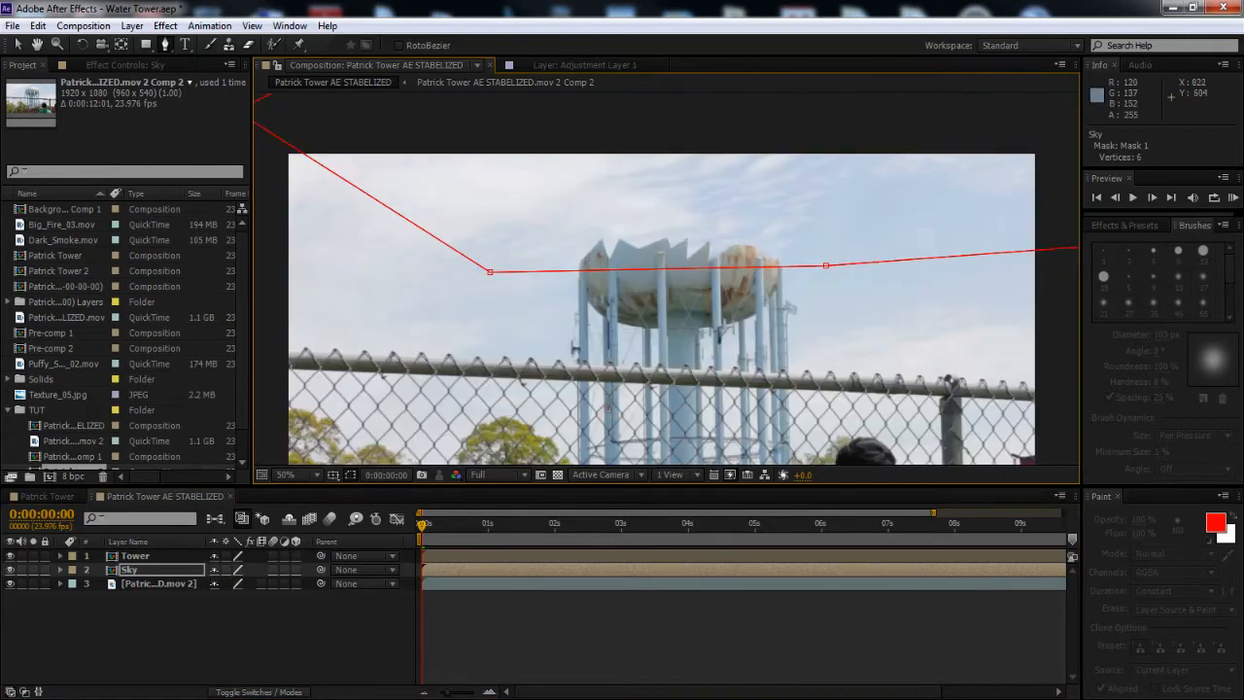
{"action": "left_click_drag", "start_coordinate": [423, 525], "coordinate": [1115, 526]}
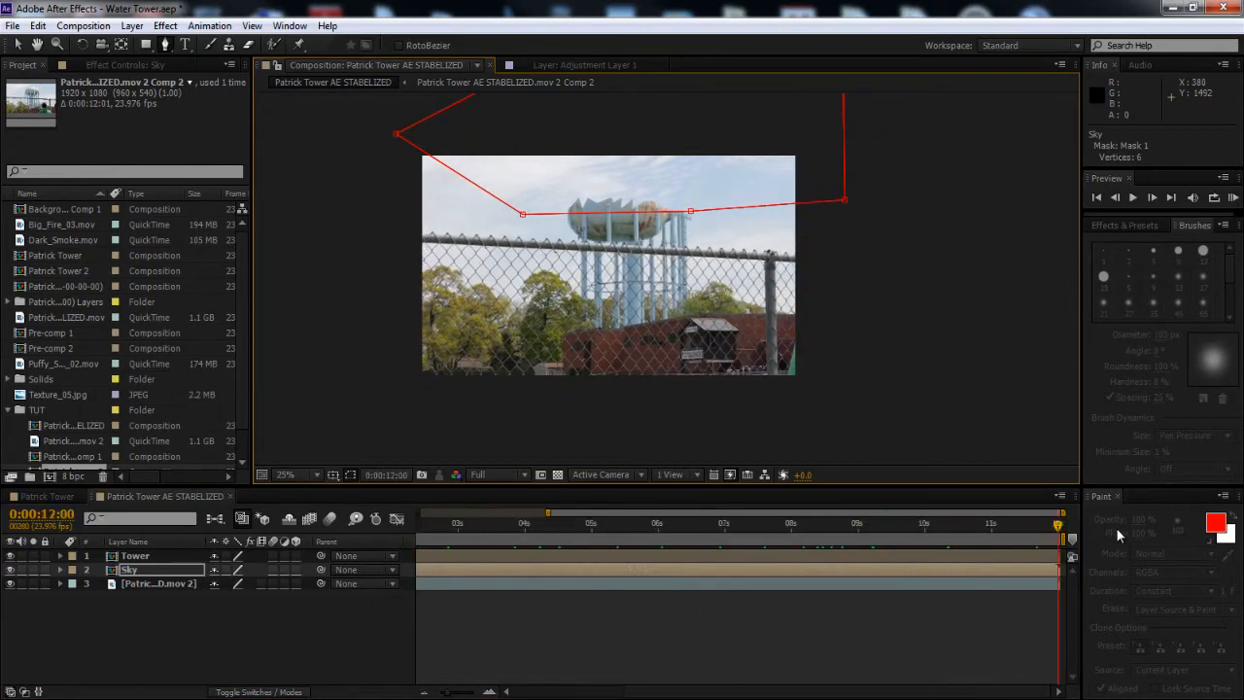
{"action": "left_click_drag", "start_coordinate": [941, 525], "coordinate": [186, 527]}
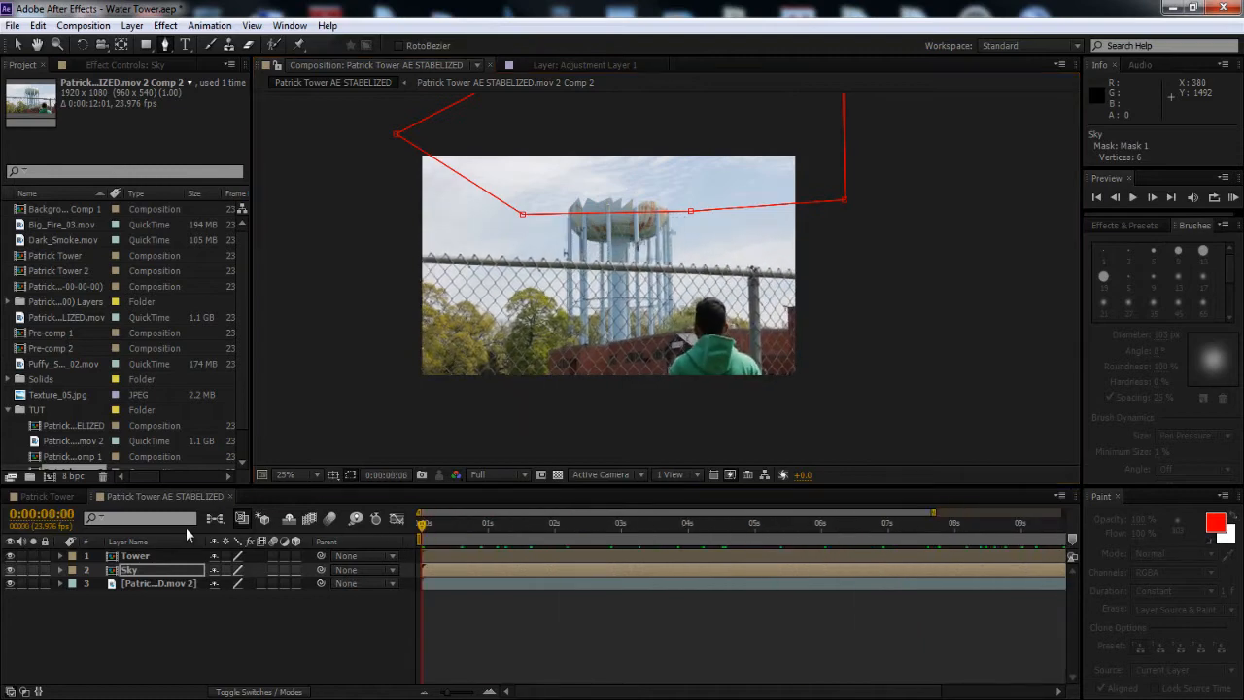
{"action": "scroll", "coordinate": [665, 278], "scroll_direction": "up", "scroll_amount": 1}
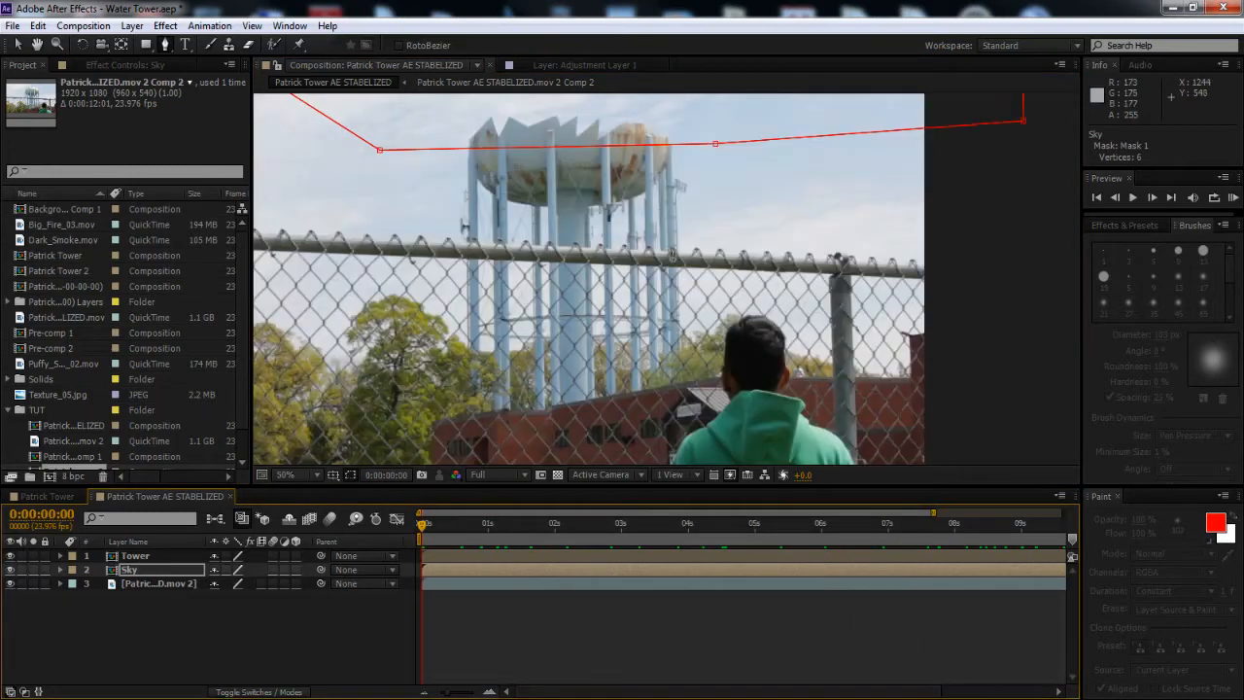
{"action": "scroll", "coordinate": [565, 249], "scroll_direction": "up", "scroll_amount": 1}
{"action": "left_click_drag", "start_coordinate": [534, 213], "coordinate": [633, 345]}
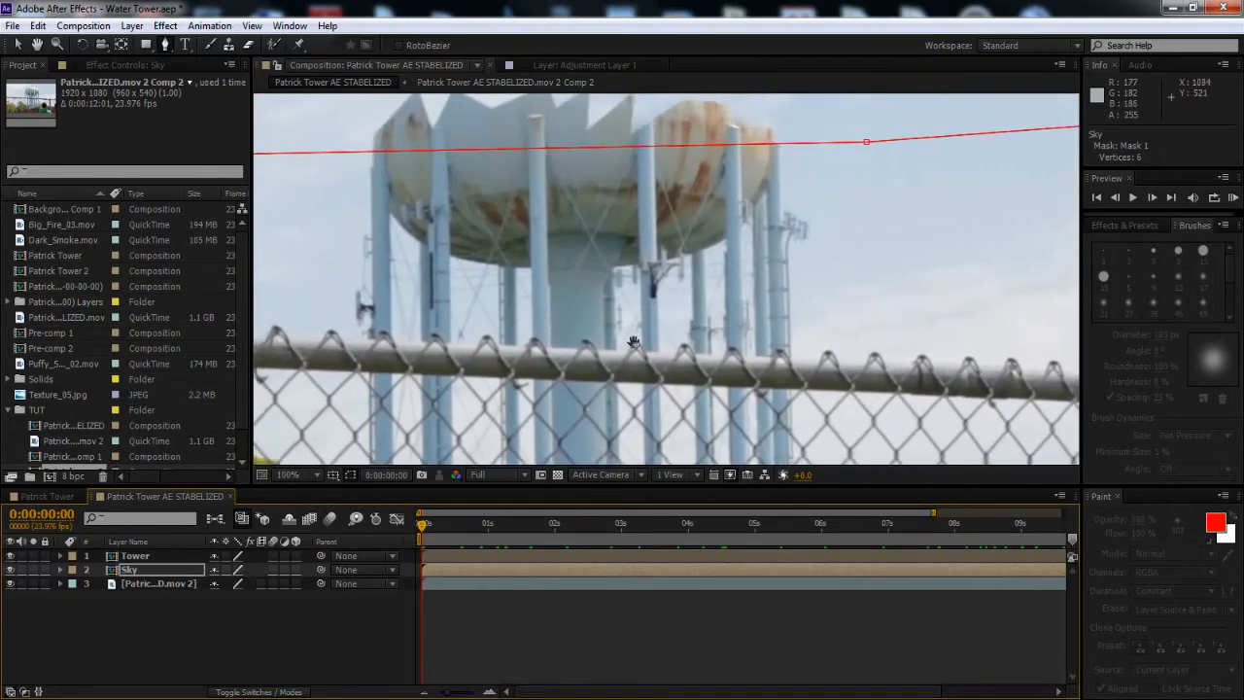
{"action": "left_click_drag", "start_coordinate": [541, 248], "coordinate": [585, 304]}
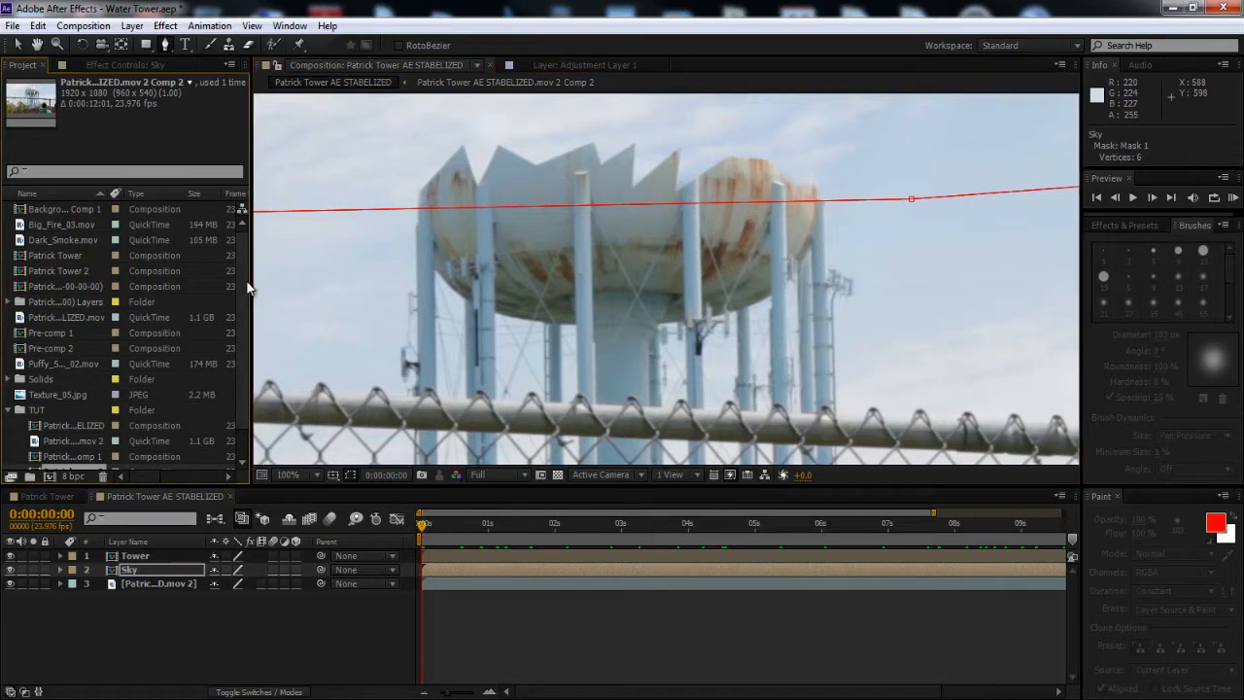
{"action": "scroll", "coordinate": [221, 370], "scroll_direction": "down", "scroll_amount": 2}
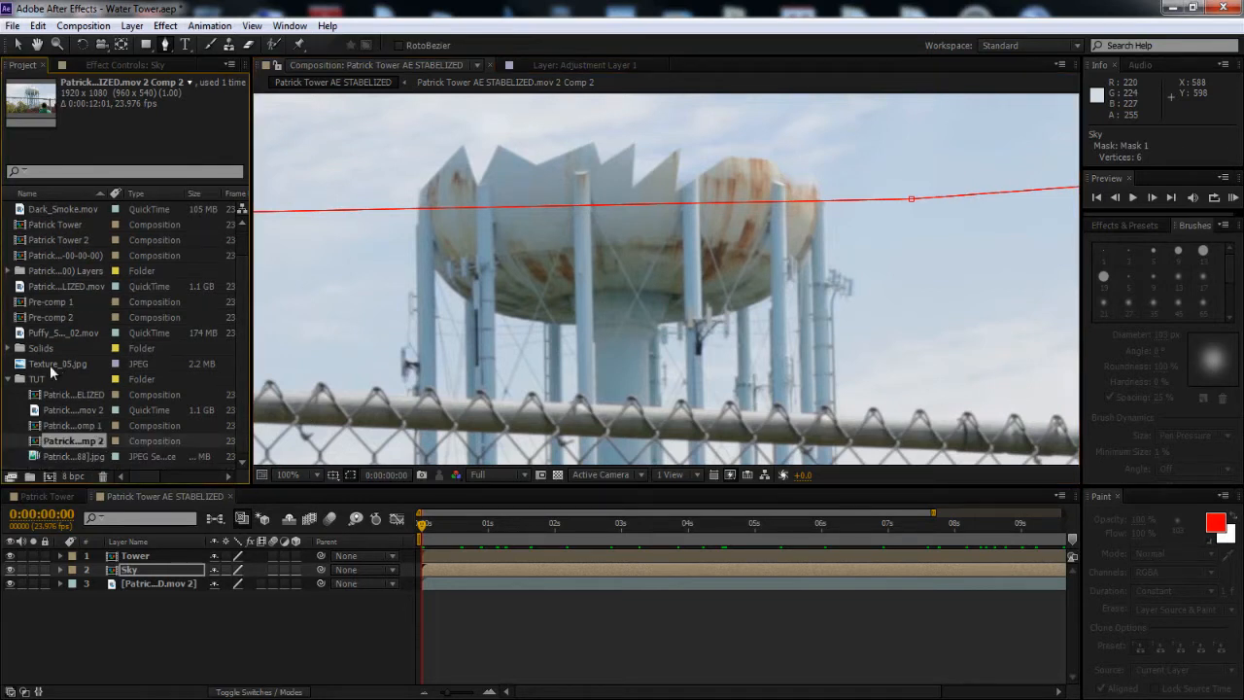
{"action": "left_click_drag", "start_coordinate": [54, 456], "coordinate": [169, 609]}
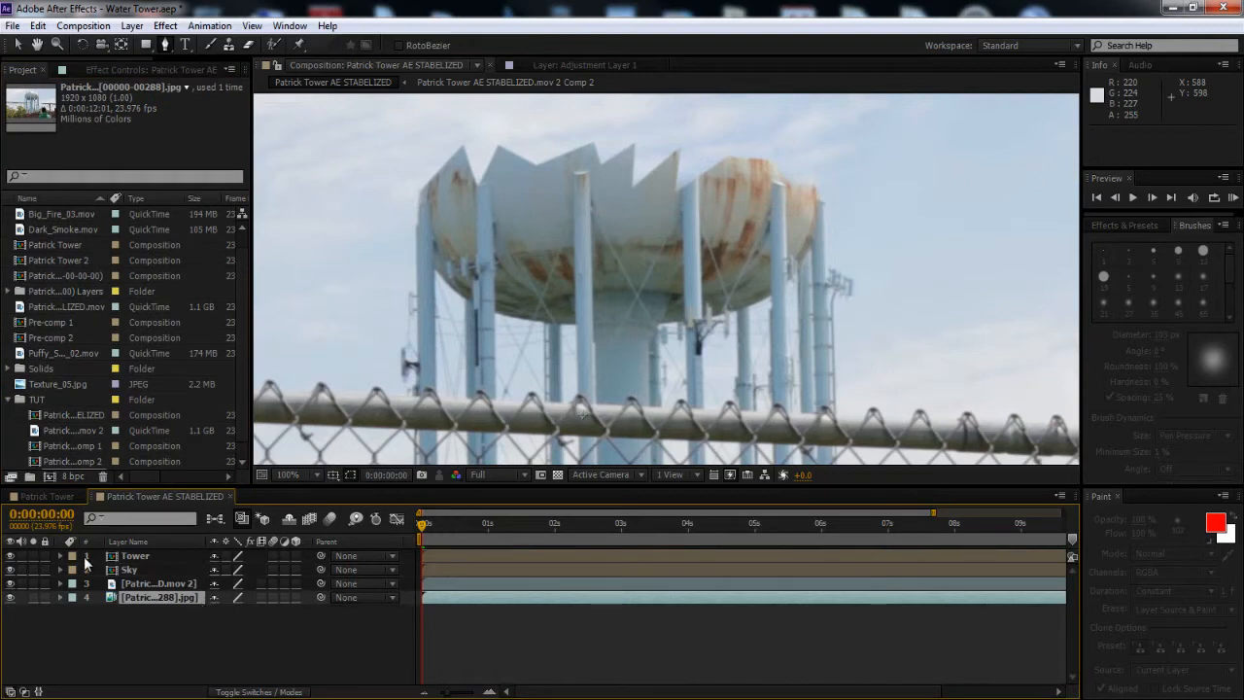
{"action": "left_click", "coordinate": [33, 596]}
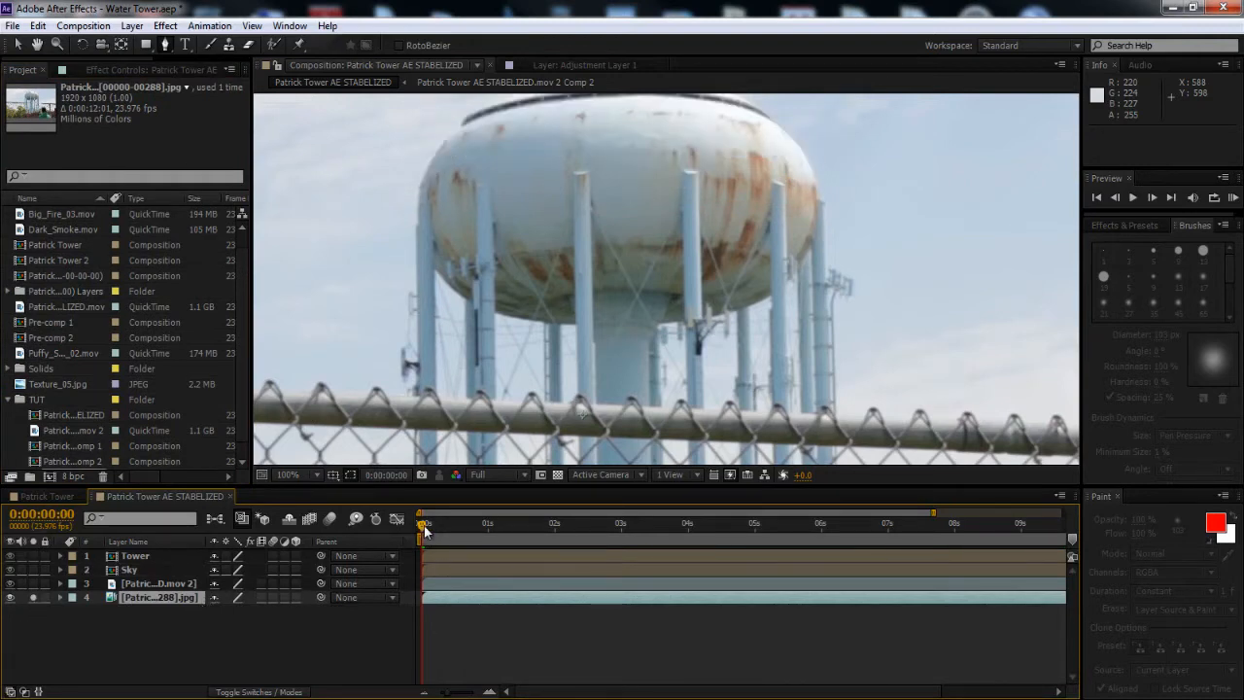
{"action": "left_click_drag", "start_coordinate": [425, 529], "coordinate": [299, 544]}
Send the JPEG sequence layer to mocha AE for tracking and scrub through the whole clip
{"action": "left_click", "coordinate": [211, 27]}
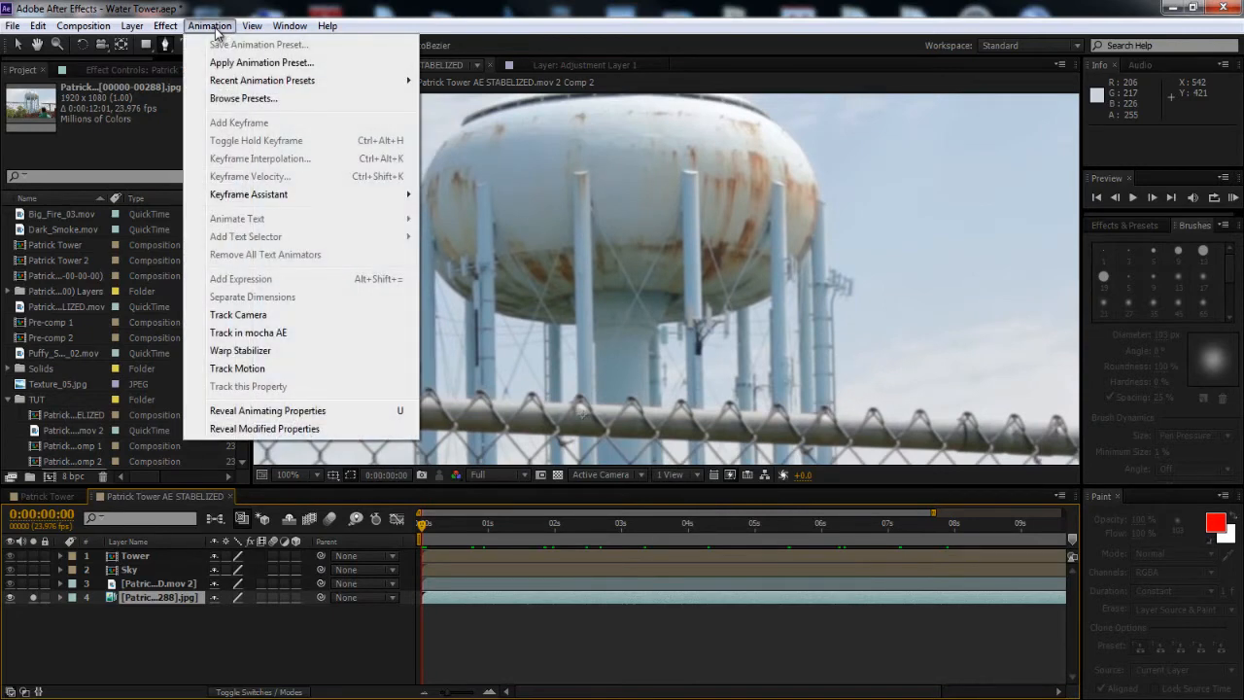
{"action": "left_click", "coordinate": [266, 335]}
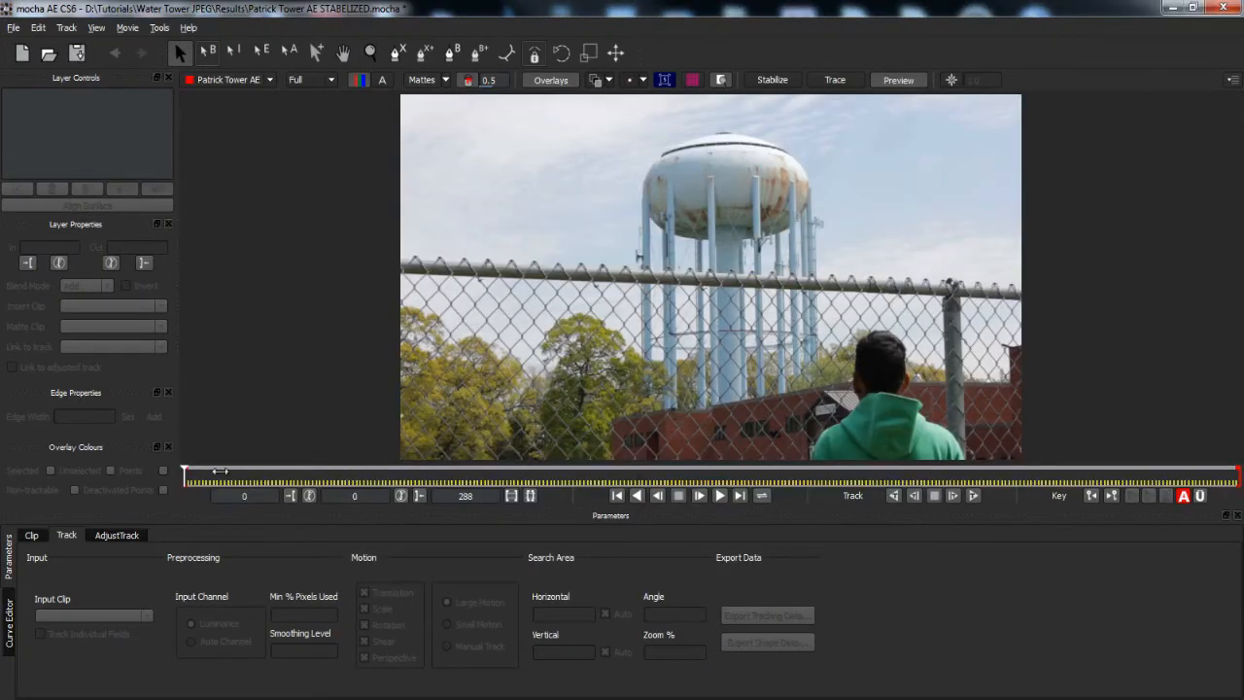
{"action": "left_click_drag", "start_coordinate": [219, 471], "coordinate": [947, 461]}
{"action": "left_click_drag", "start_coordinate": [1236, 452], "coordinate": [88, 459]}
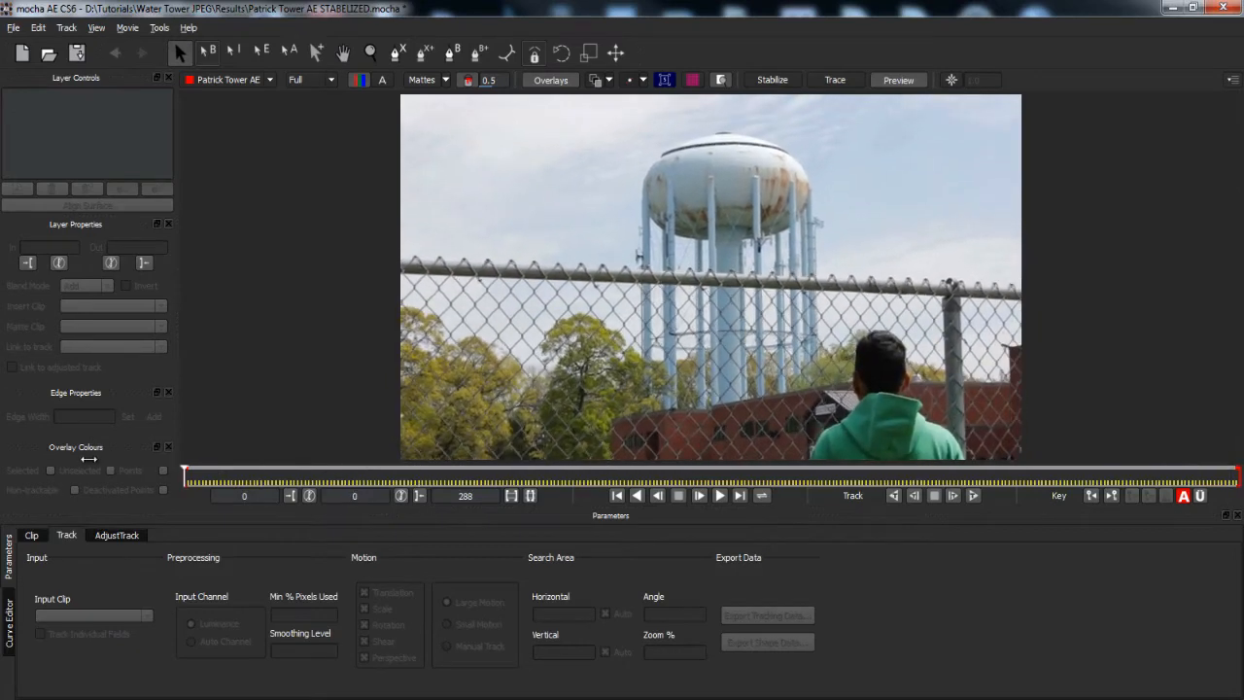
Draw a loose closed X-Spline around the whole water tank at frame 0 as the tracking region
{"action": "left_click", "coordinate": [398, 54]}
{"action": "left_click_drag", "start_coordinate": [715, 95], "coordinate": [599, 178]}
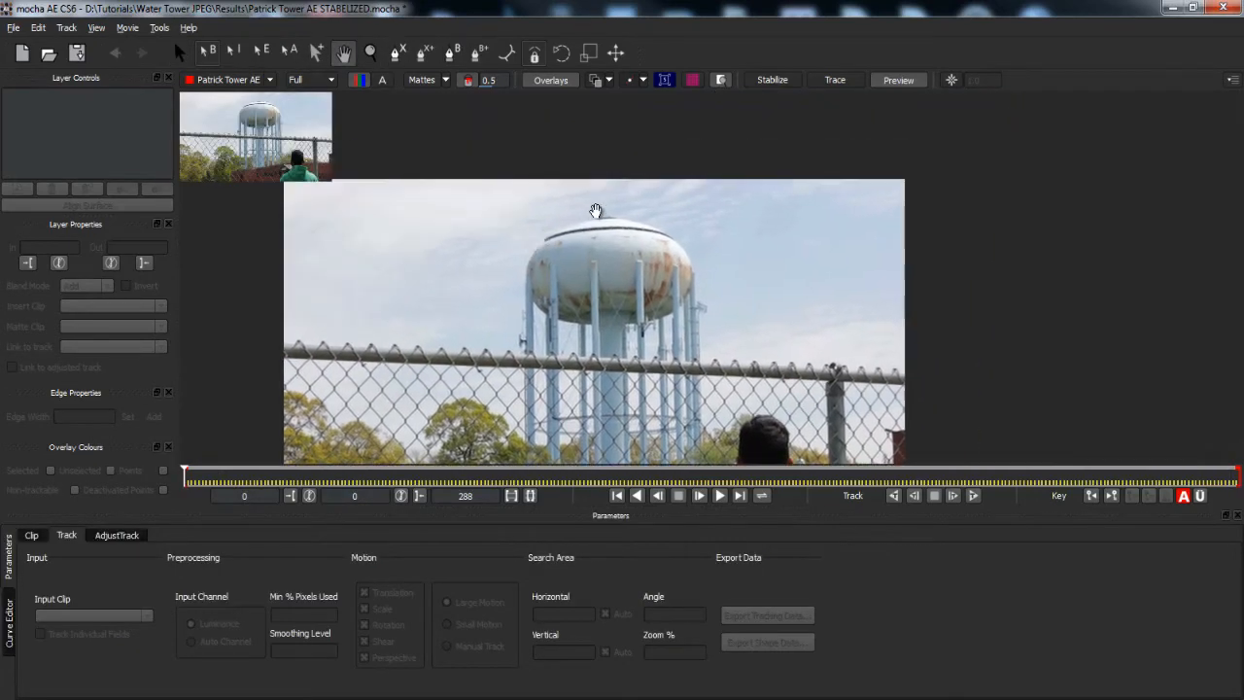
{"action": "left_click", "coordinate": [644, 199]}
{"action": "left_click", "coordinate": [565, 205]}
{"action": "left_click", "coordinate": [512, 230]}
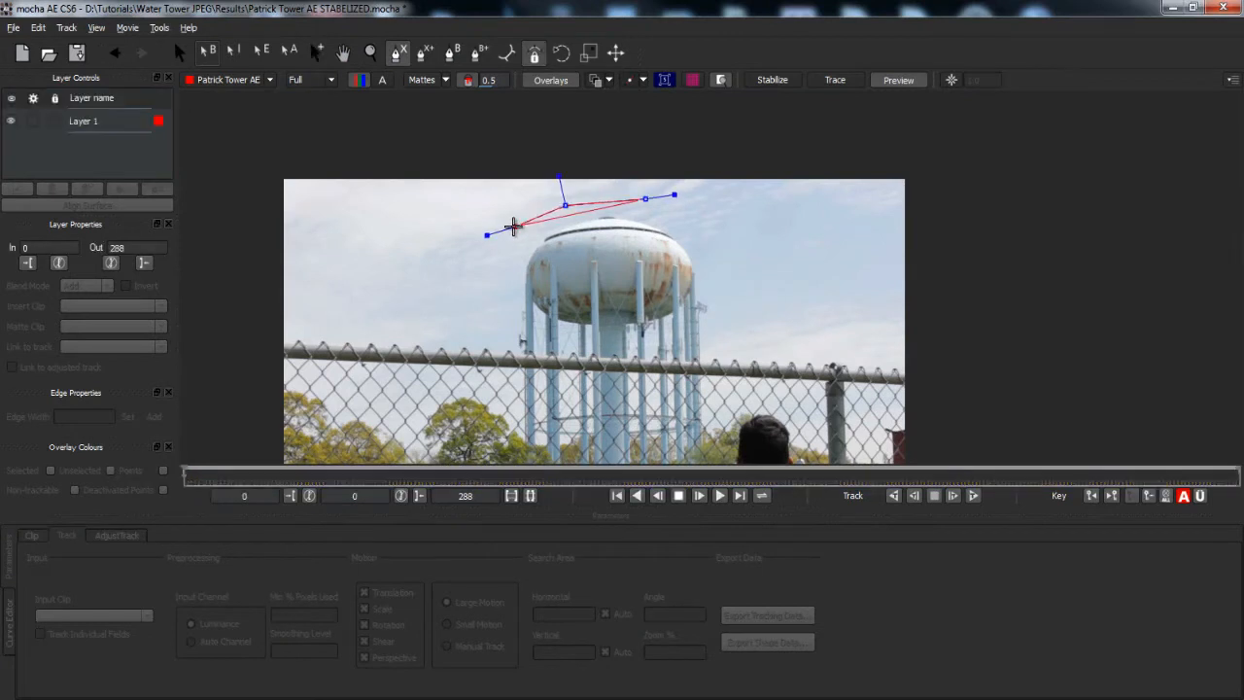
{"action": "left_click", "coordinate": [498, 287]}
{"action": "left_click", "coordinate": [537, 327]}
{"action": "left_click", "coordinate": [616, 341]}
{"action": "left_click", "coordinate": [675, 341]}
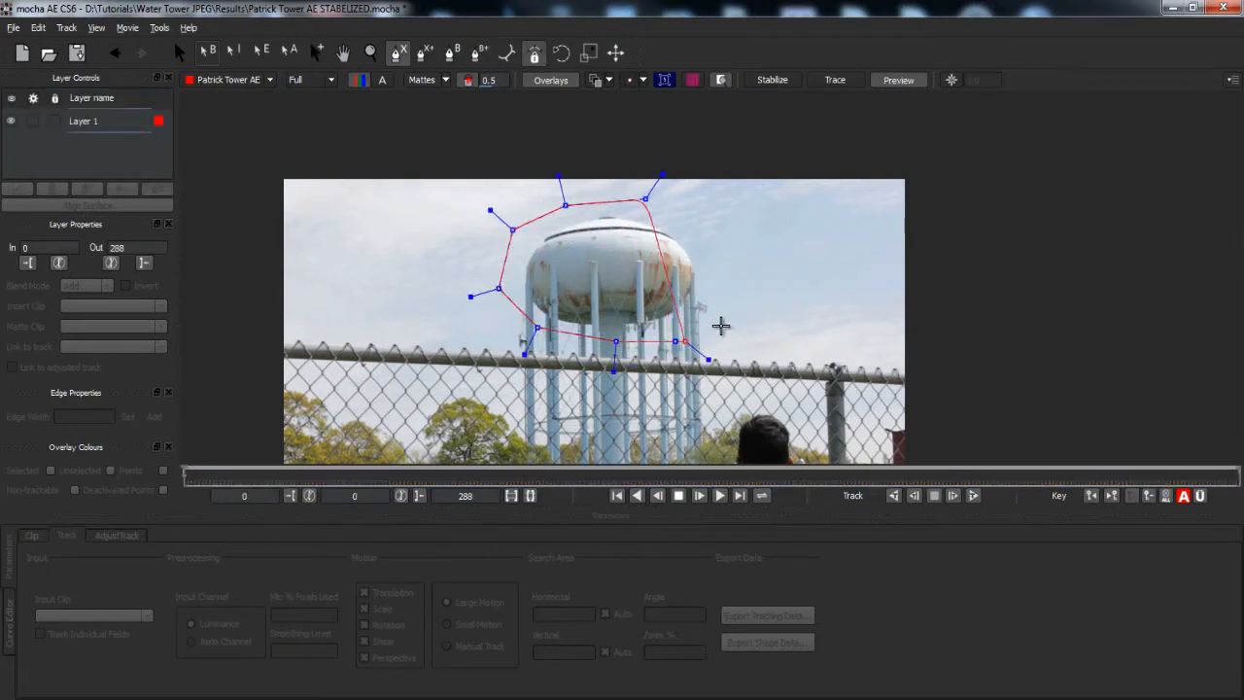
{"action": "left_click", "coordinate": [722, 321]}
{"action": "left_click", "coordinate": [727, 262]}
{"action": "left_click", "coordinate": [695, 210]}
{"action": "right_click", "coordinate": [695, 212]}
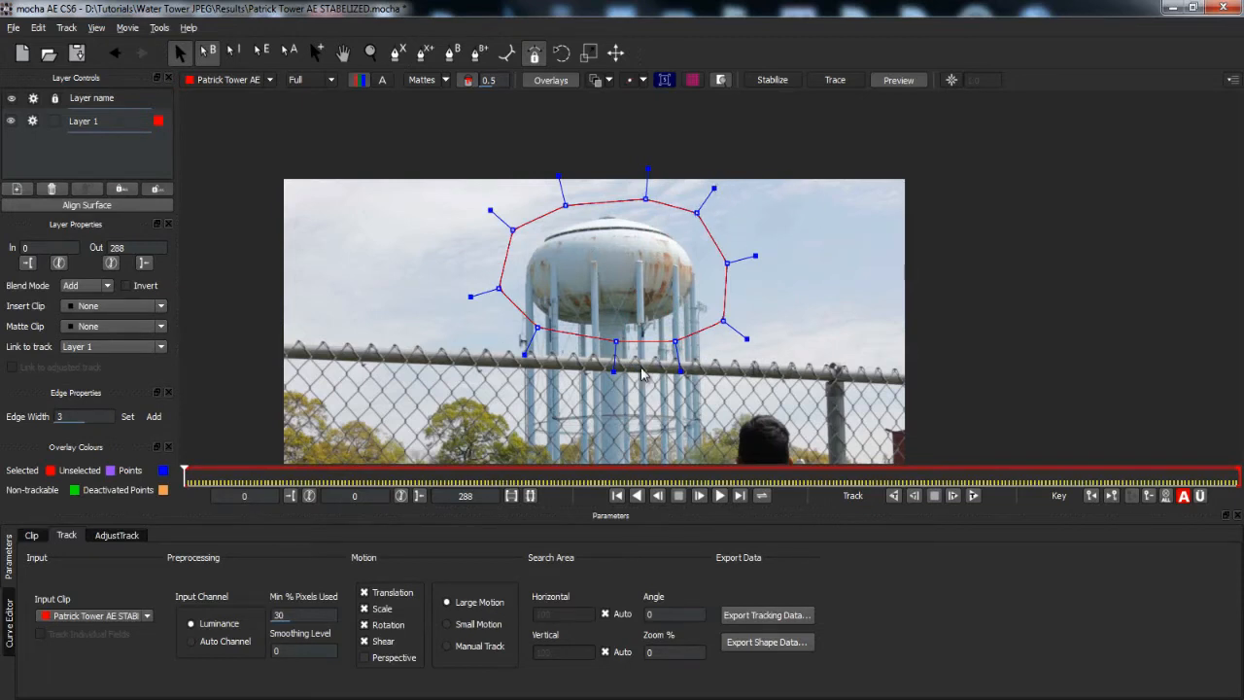
Track Layer 1 forward through the clip and scrub the result, ending back at frame 0
{"action": "left_click", "coordinate": [973, 497]}
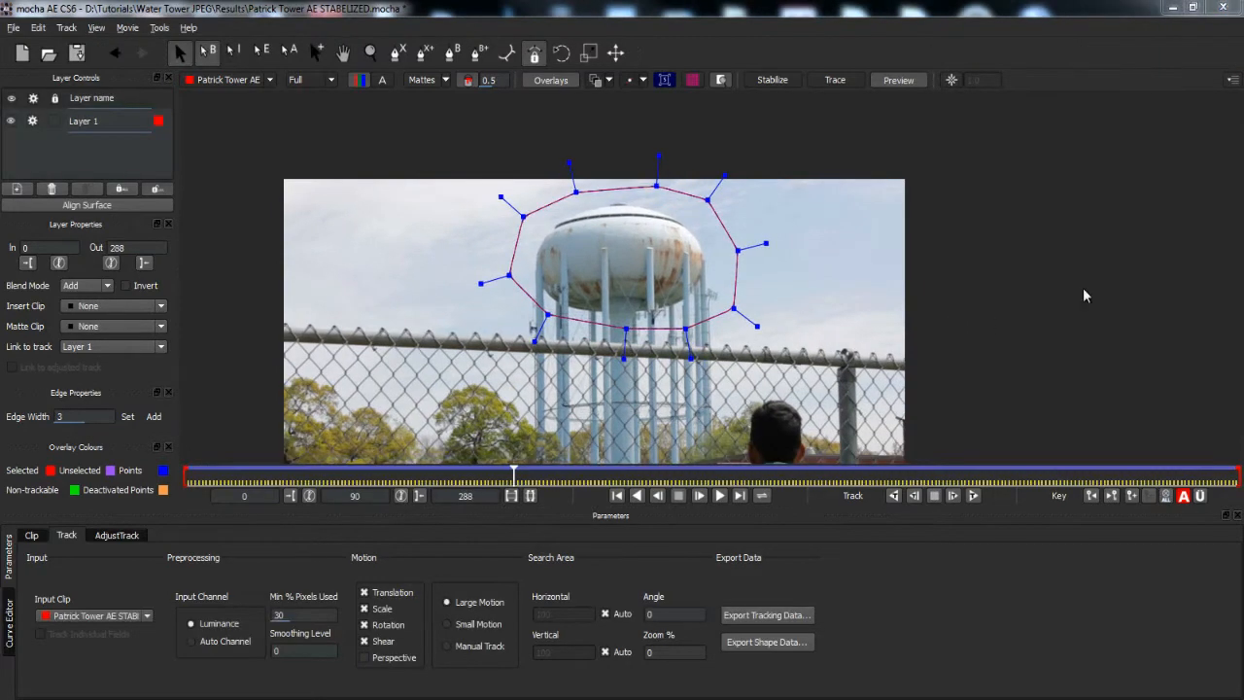
{"action": "left_click", "coordinate": [741, 473]}
{"action": "left_click_drag", "start_coordinate": [740, 473], "coordinate": [811, 474]}
{"action": "left_click_drag", "start_coordinate": [966, 474], "coordinate": [61, 489]}
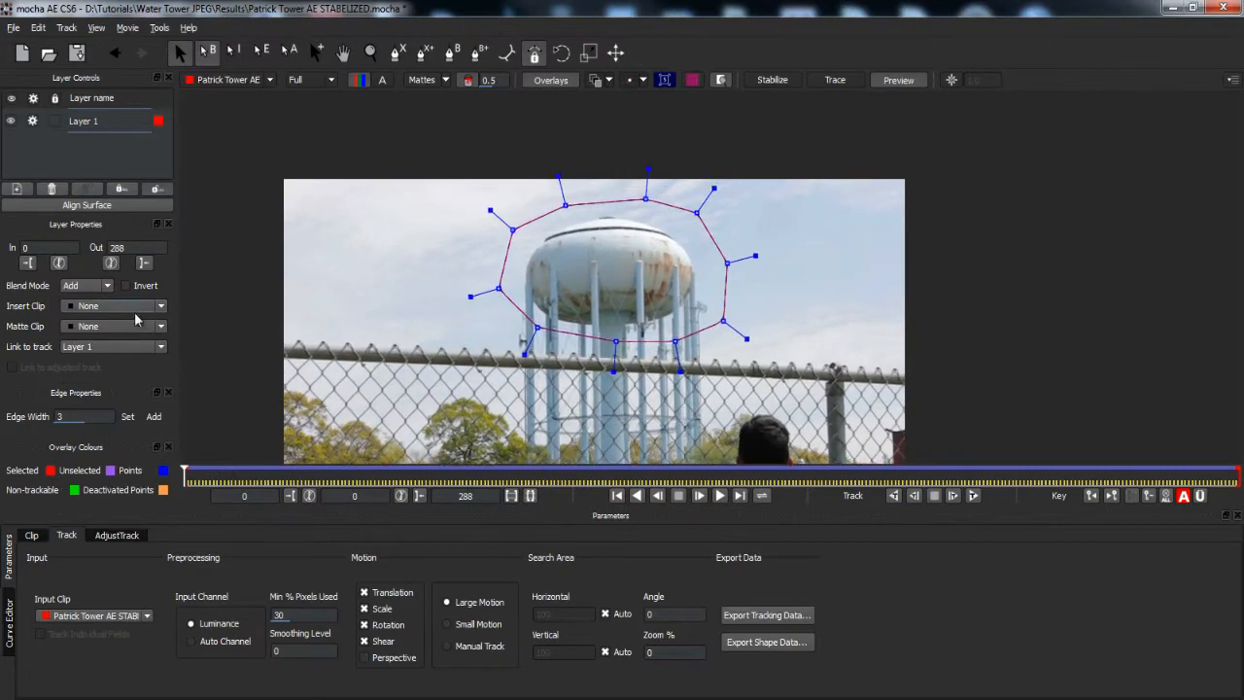
Hide Layer 1 so the tank is unobstructed for drawing a new X-Spline shape
{"action": "left_click", "coordinate": [396, 57]}
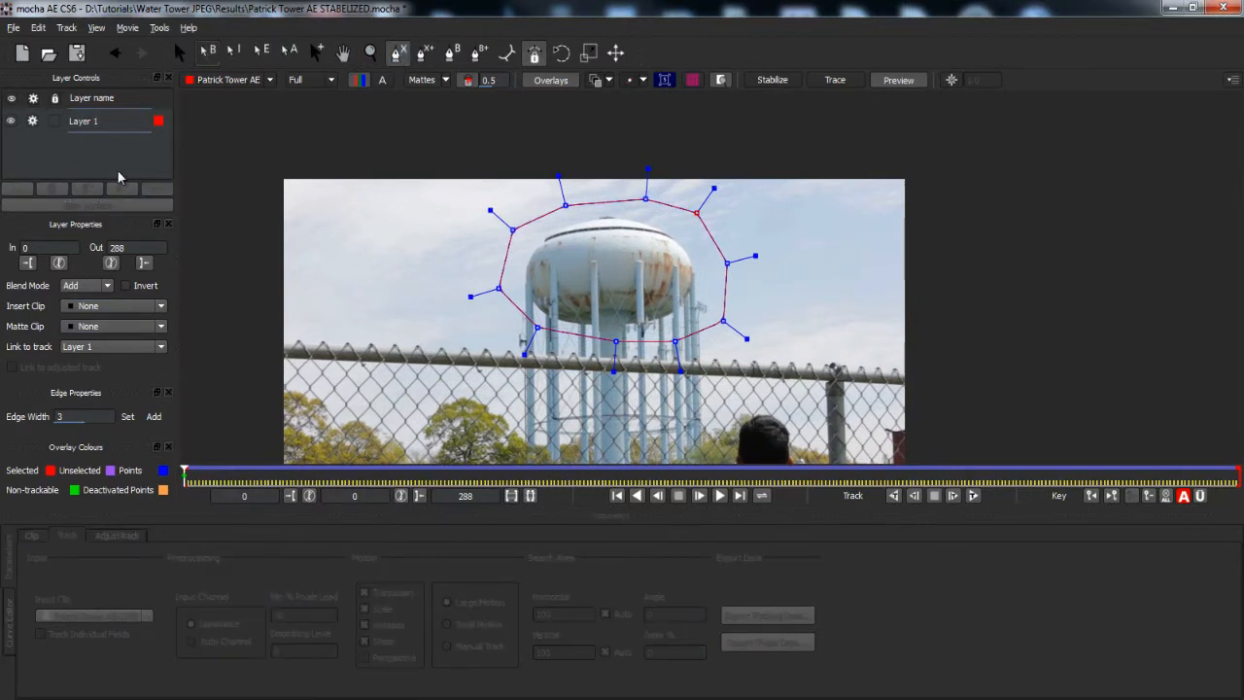
{"action": "left_click", "coordinate": [9, 123]}
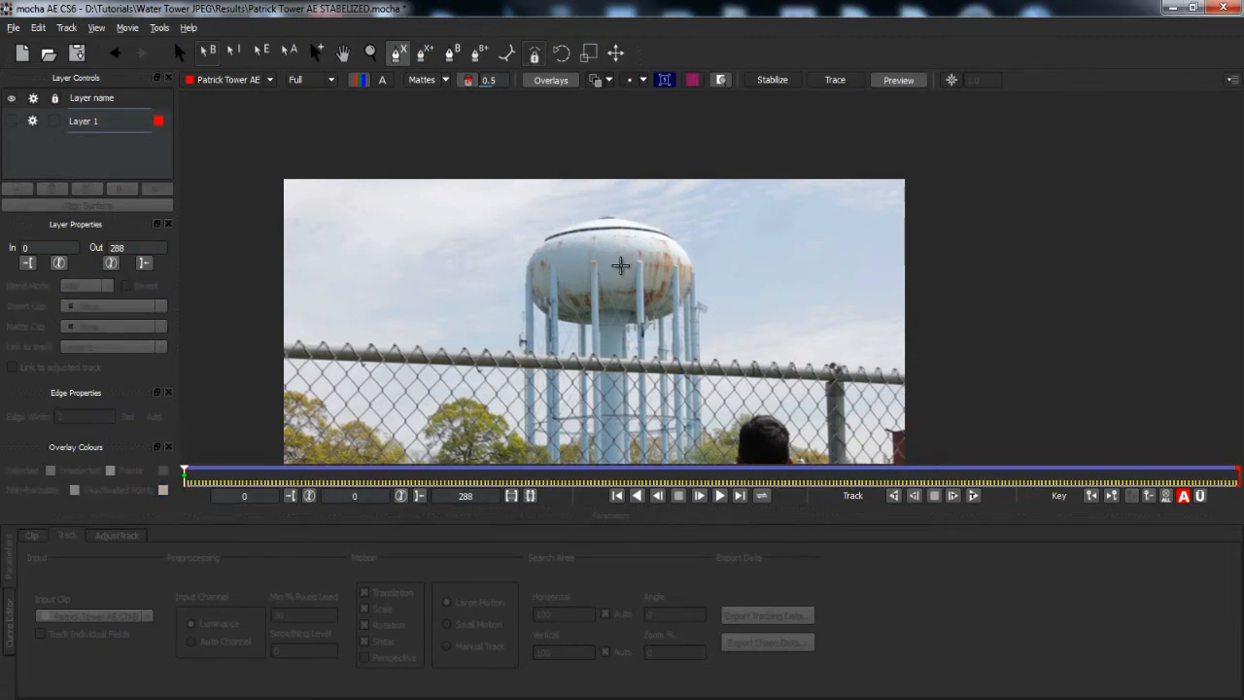
{"action": "scroll", "coordinate": [617, 265], "scroll_direction": "up", "scroll_amount": 8}
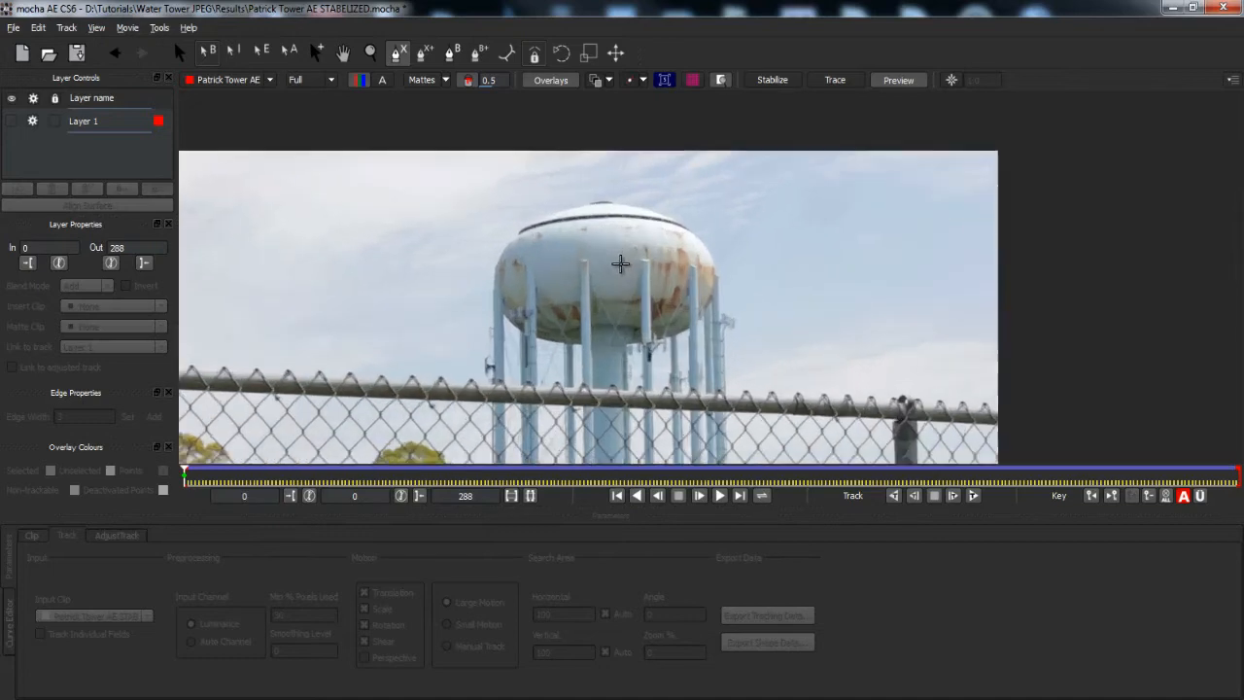
{"action": "scroll", "coordinate": [607, 250], "scroll_direction": "up", "scroll_amount": 3}
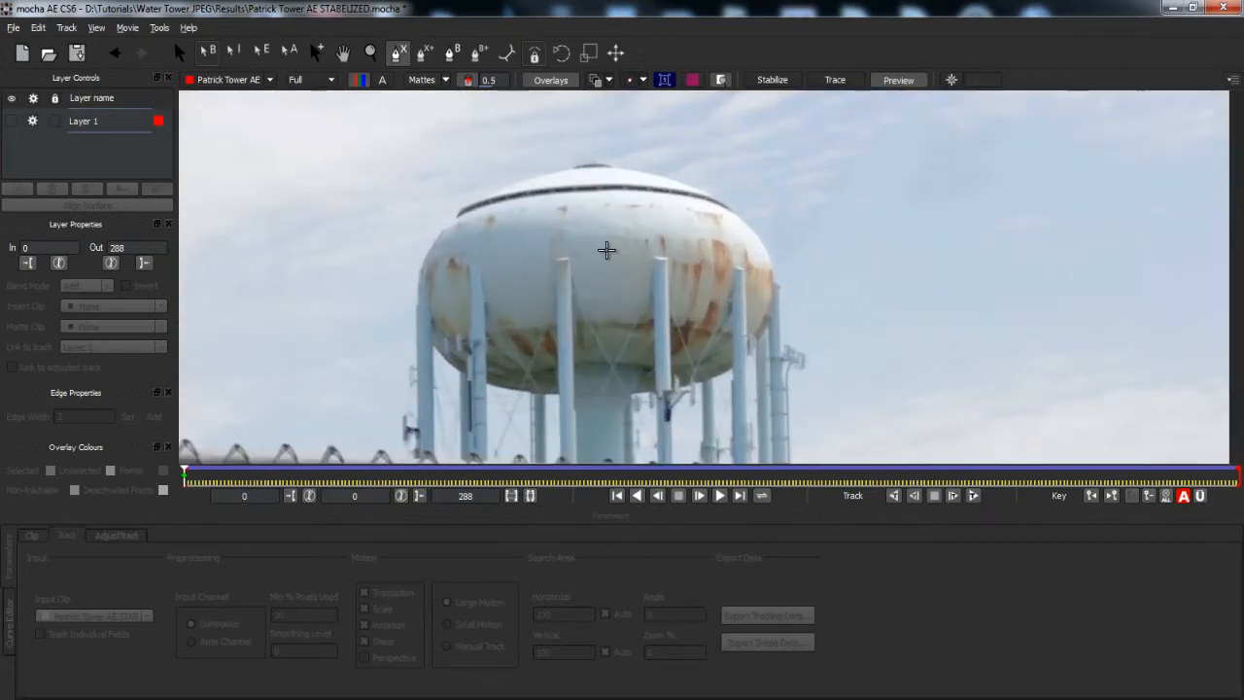
{"action": "scroll", "coordinate": [573, 168], "scroll_direction": "up", "scroll_amount": 1}
Trace the water tank's outline tightly at frame 0 with a closed X-Spline on a new layer
{"action": "left_click", "coordinate": [573, 169]}
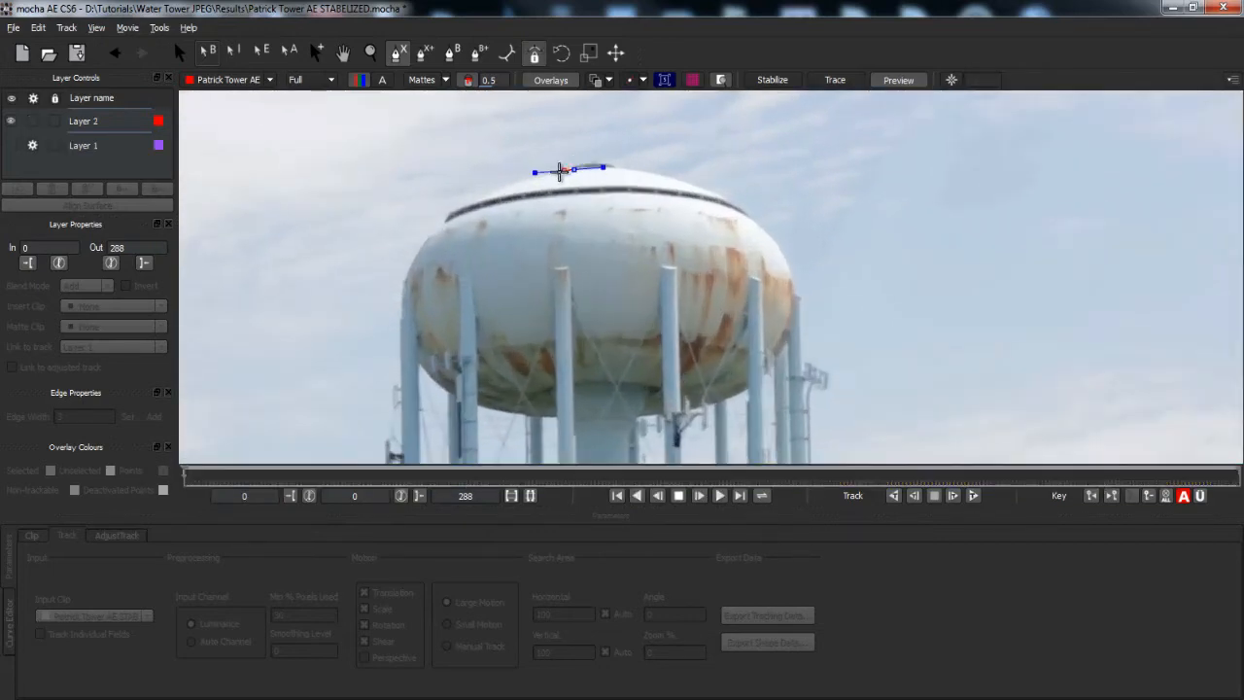
{"action": "left_click", "coordinate": [555, 174]}
{"action": "left_click", "coordinate": [525, 181]}
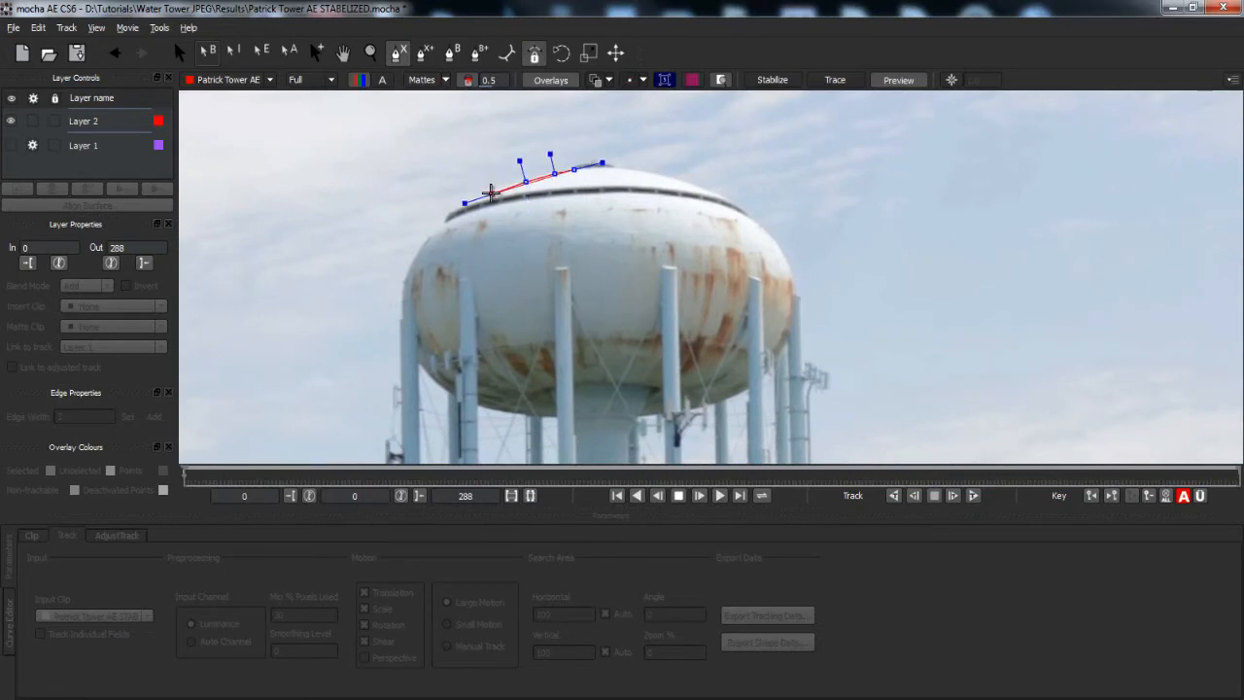
{"action": "left_click", "coordinate": [489, 194]}
{"action": "left_click", "coordinate": [469, 205]}
{"action": "left_click", "coordinate": [451, 214]}
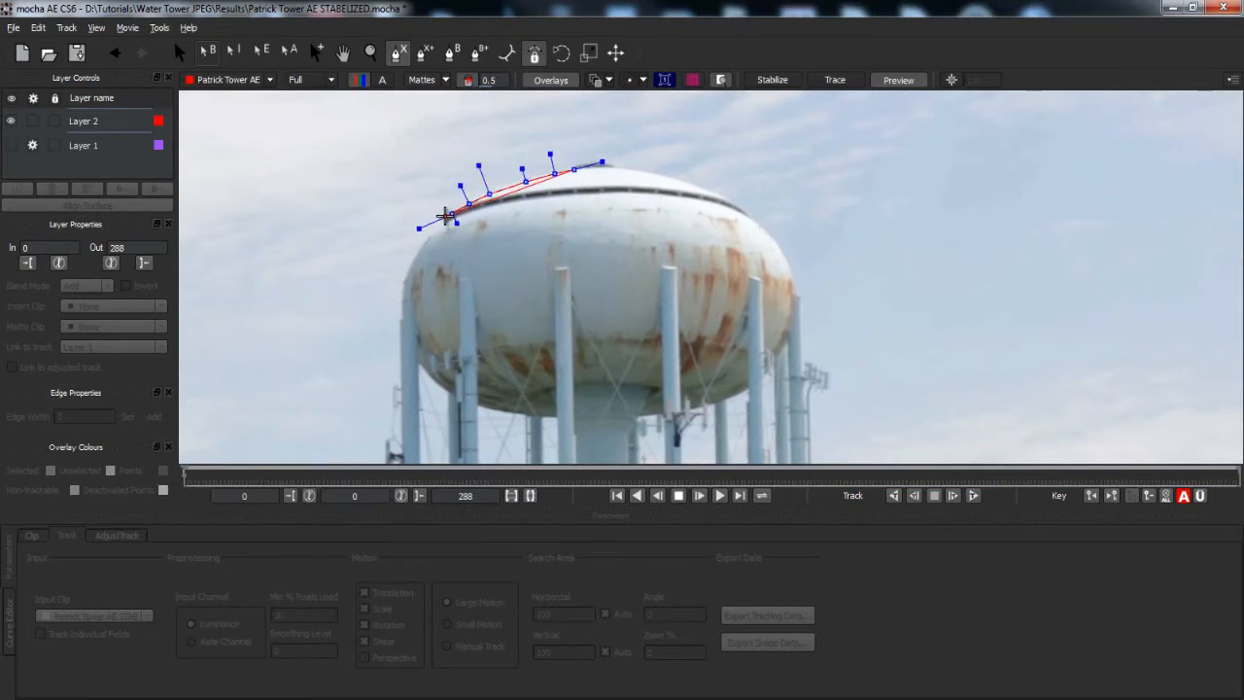
{"action": "left_click", "coordinate": [446, 216]}
{"action": "left_click", "coordinate": [445, 227]}
{"action": "left_click", "coordinate": [425, 238]}
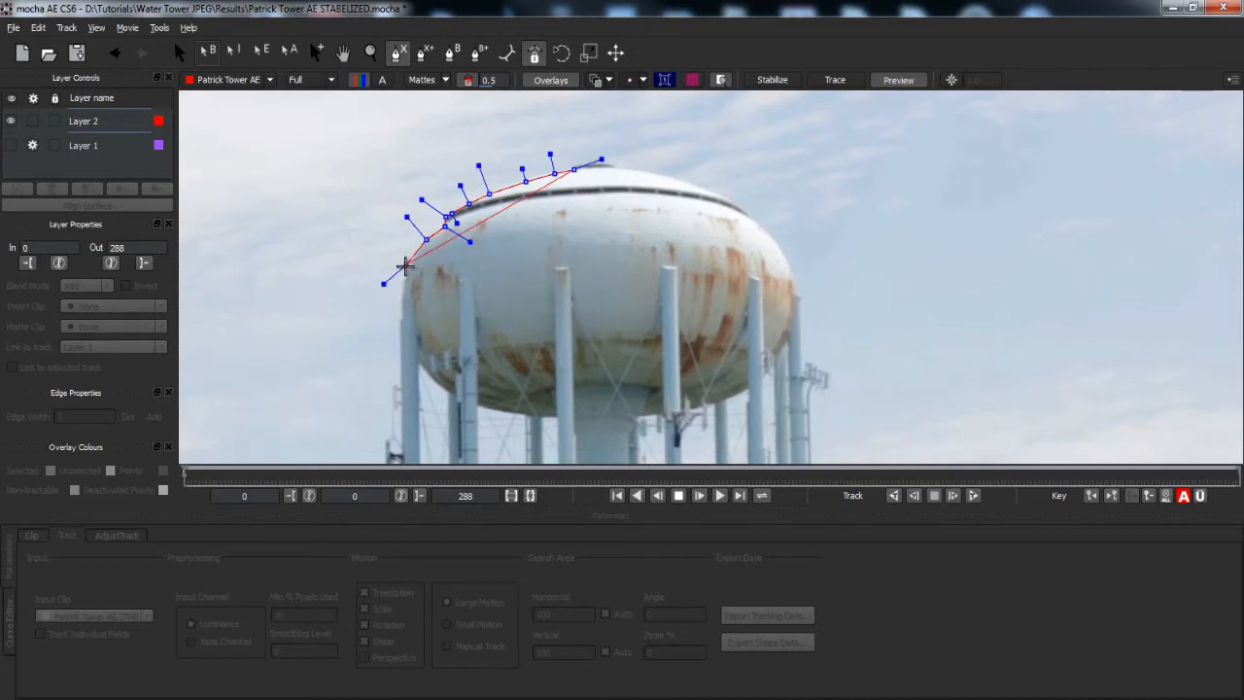
{"action": "left_click", "coordinate": [405, 271]}
{"action": "left_click", "coordinate": [400, 306]}
{"action": "left_click", "coordinate": [403, 331]}
{"action": "left_click", "coordinate": [410, 355]}
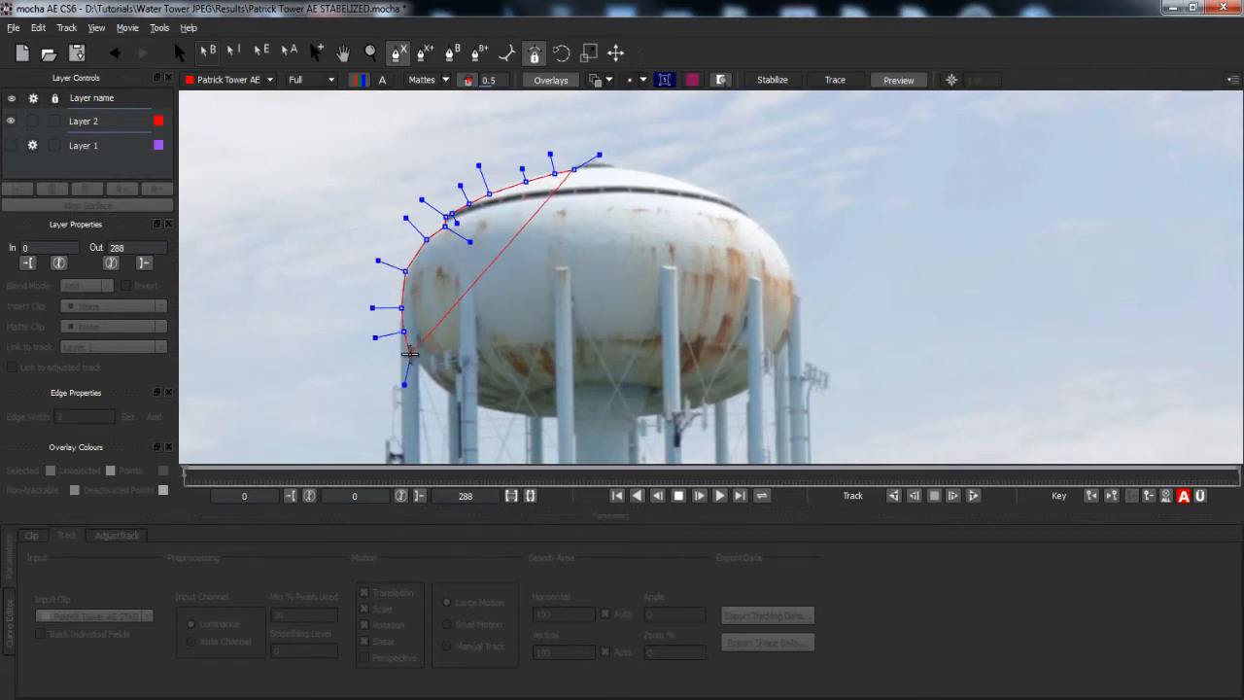
{"action": "left_click", "coordinate": [424, 368]}
{"action": "left_click", "coordinate": [436, 385]}
{"action": "left_click", "coordinate": [472, 408]}
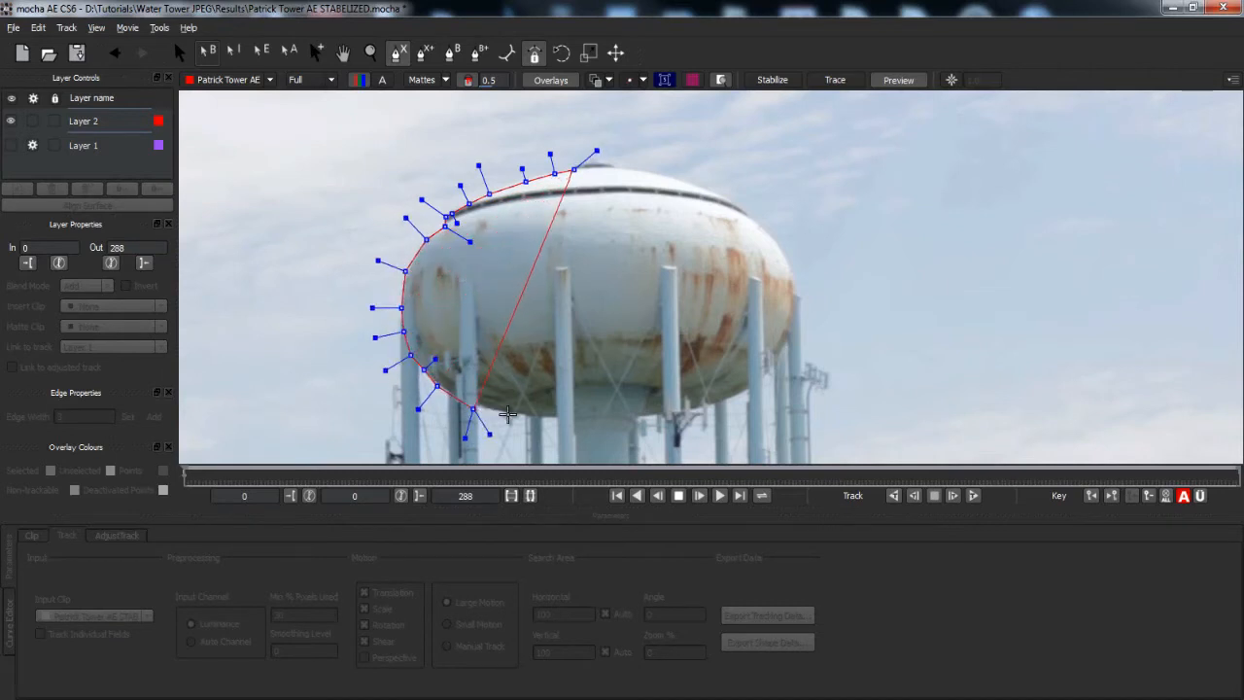
{"action": "left_click", "coordinate": [553, 419]}
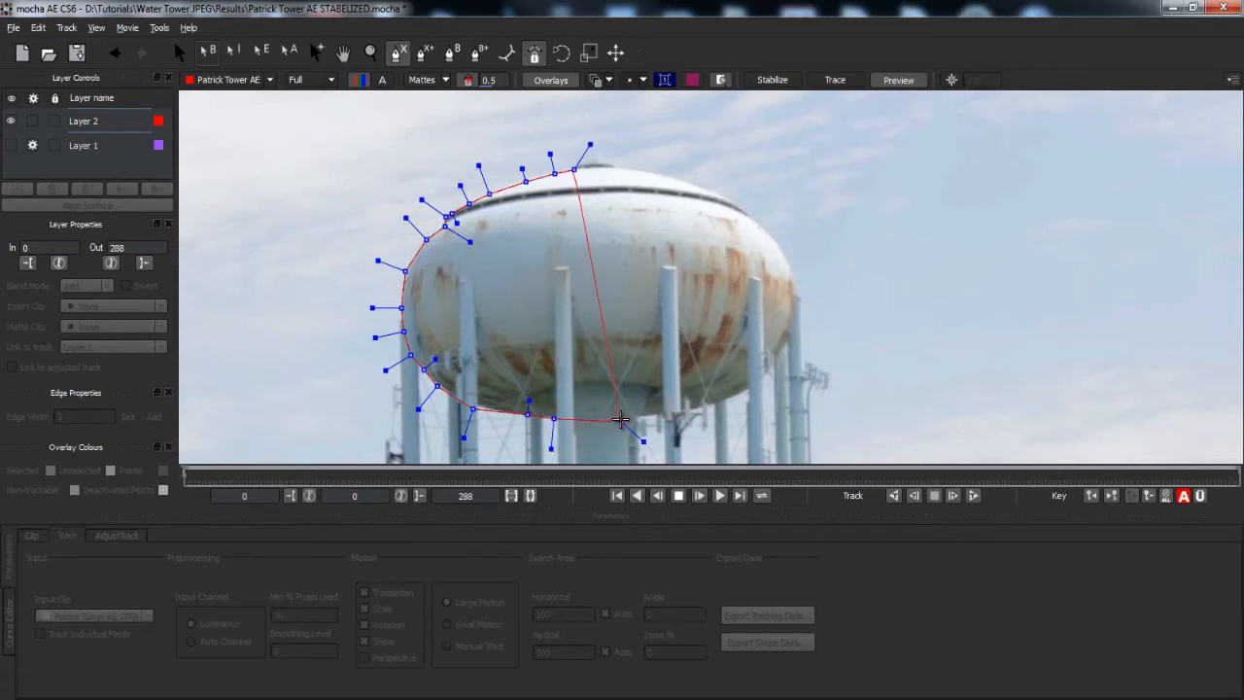
{"action": "left_click", "coordinate": [622, 420]}
{"action": "left_click", "coordinate": [660, 418]}
{"action": "left_click", "coordinate": [707, 407]}
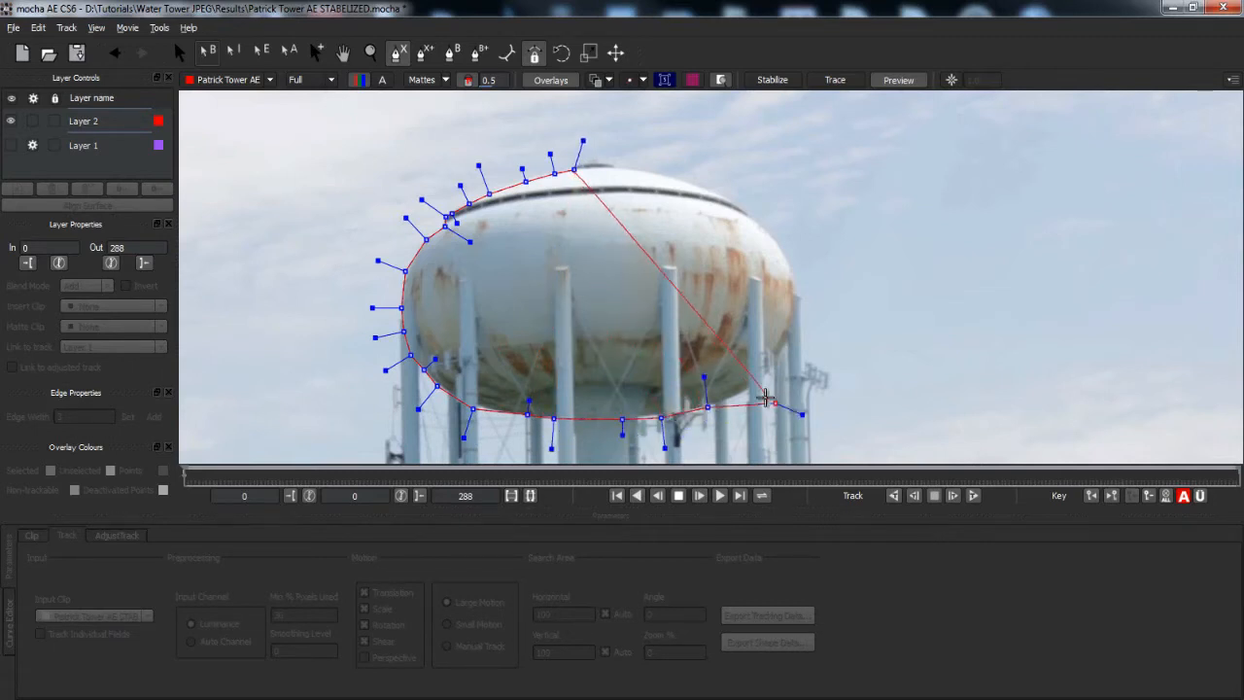
{"action": "left_click", "coordinate": [753, 387]}
{"action": "left_click", "coordinate": [775, 359]}
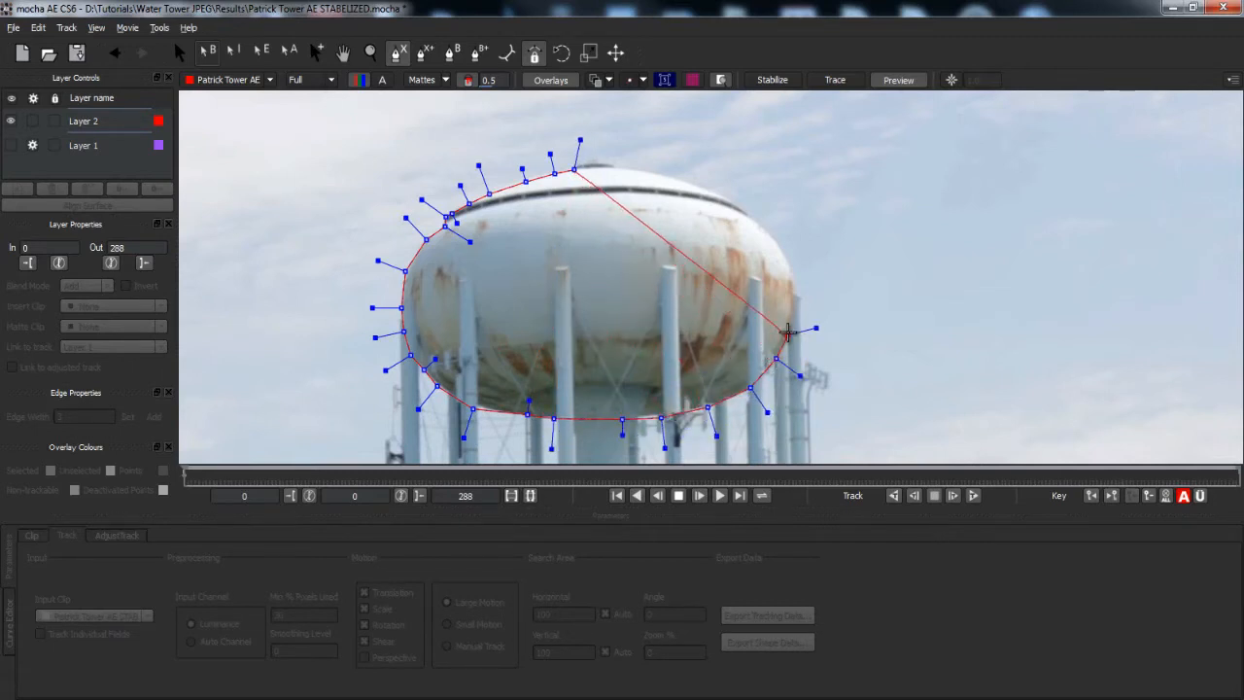
{"action": "left_click", "coordinate": [789, 333]}
{"action": "left_click", "coordinate": [801, 307]}
{"action": "left_click", "coordinate": [792, 278]}
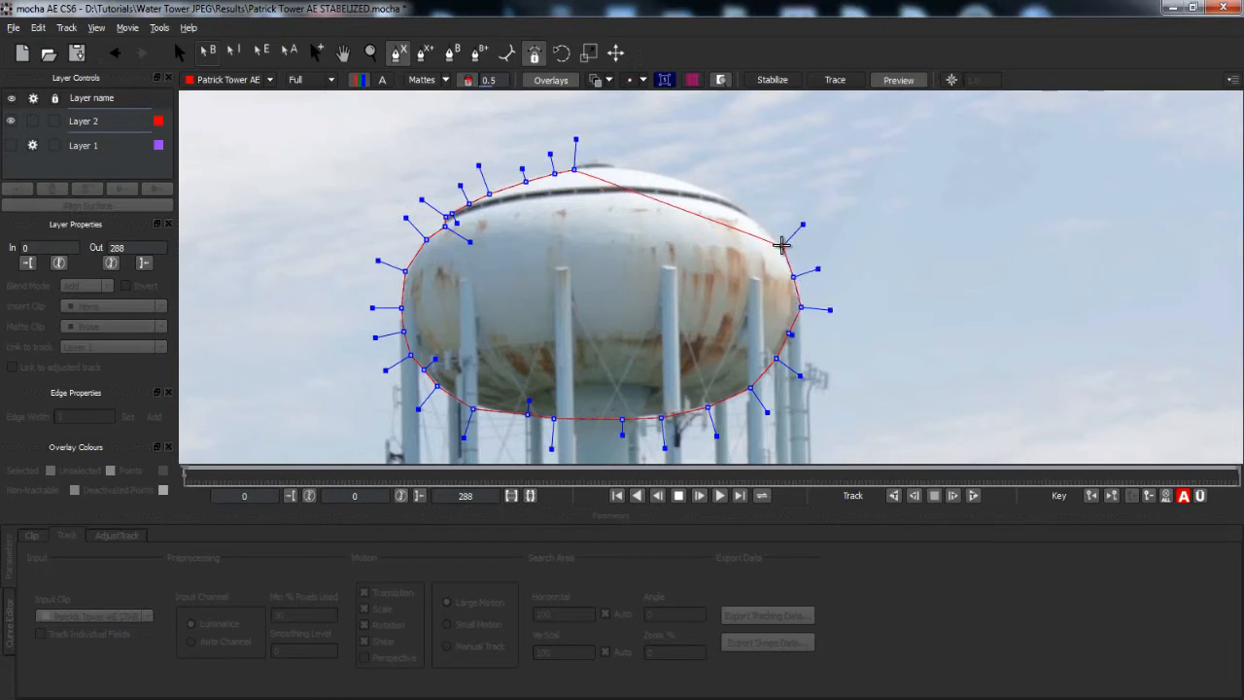
{"action": "left_click", "coordinate": [782, 246]}
{"action": "left_click", "coordinate": [743, 209]}
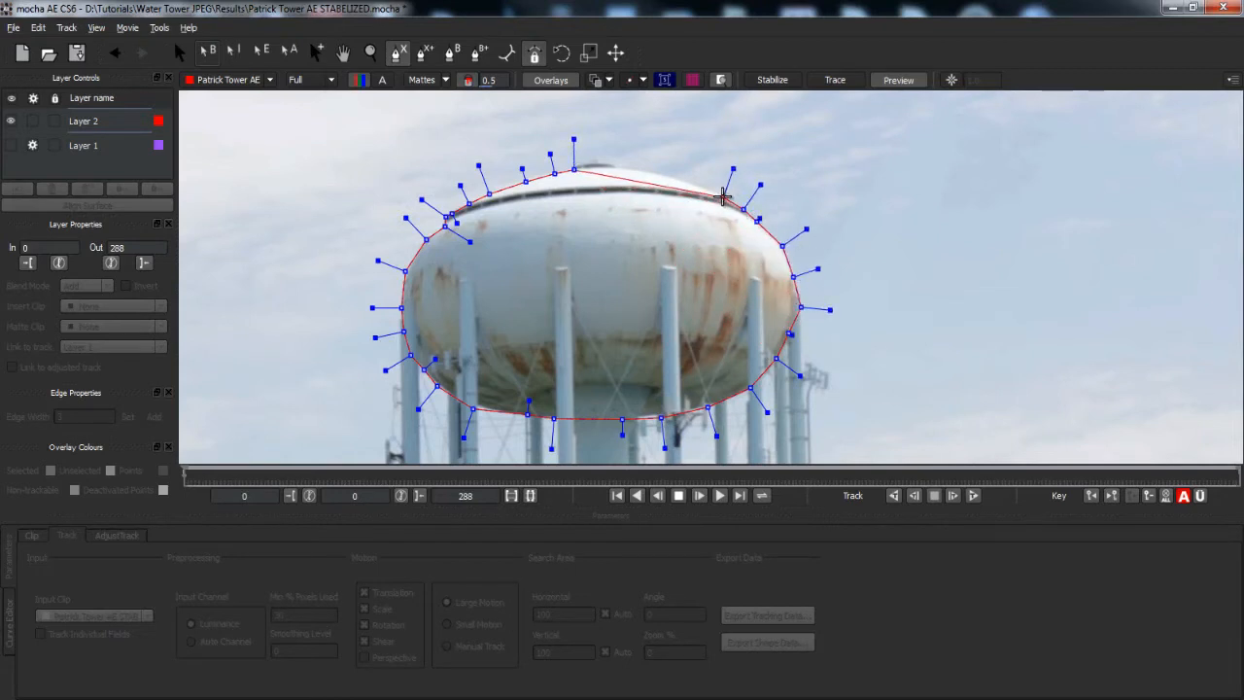
{"action": "left_click", "coordinate": [722, 197]}
{"action": "left_click", "coordinate": [696, 182]}
{"action": "left_click", "coordinate": [664, 174]}
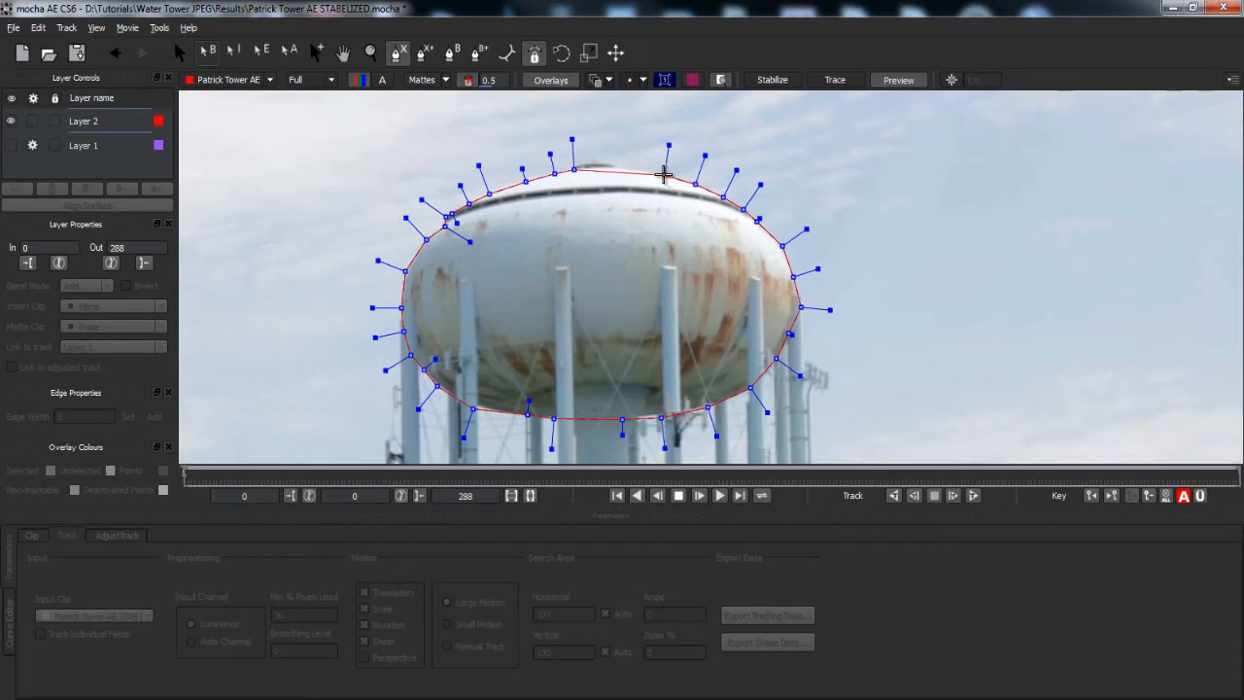
{"action": "left_click", "coordinate": [641, 170]}
{"action": "left_click", "coordinate": [617, 166]}
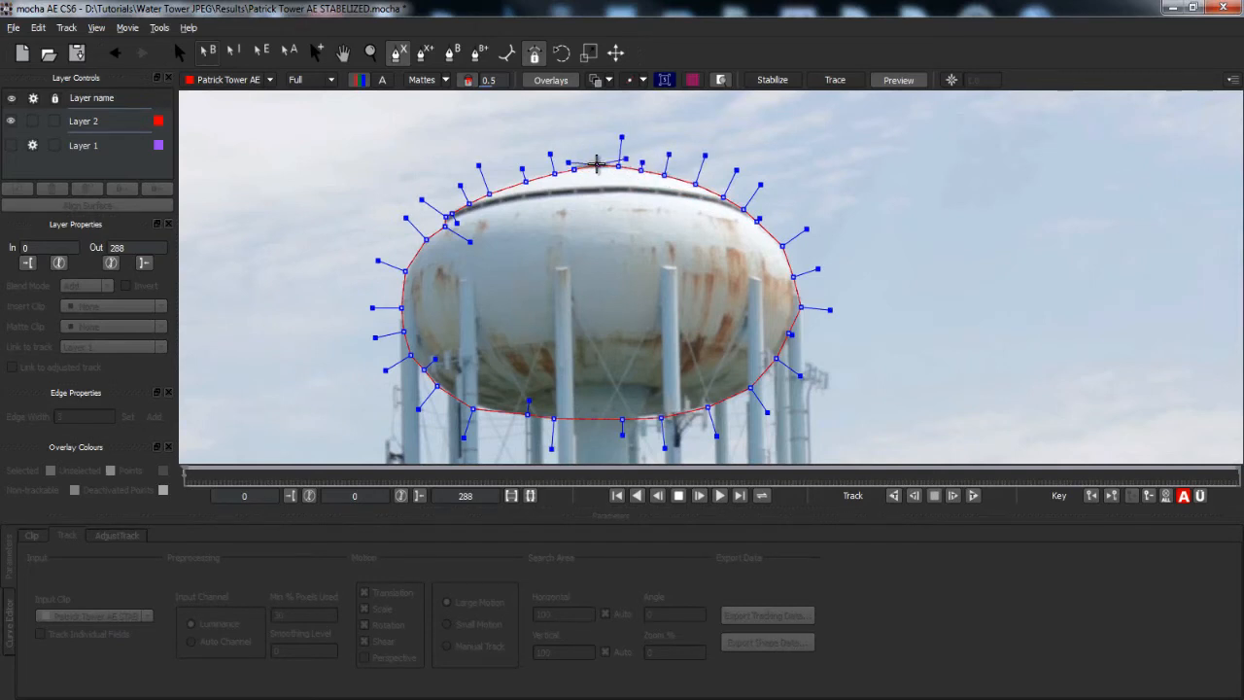
{"action": "right_click", "coordinate": [596, 163]}
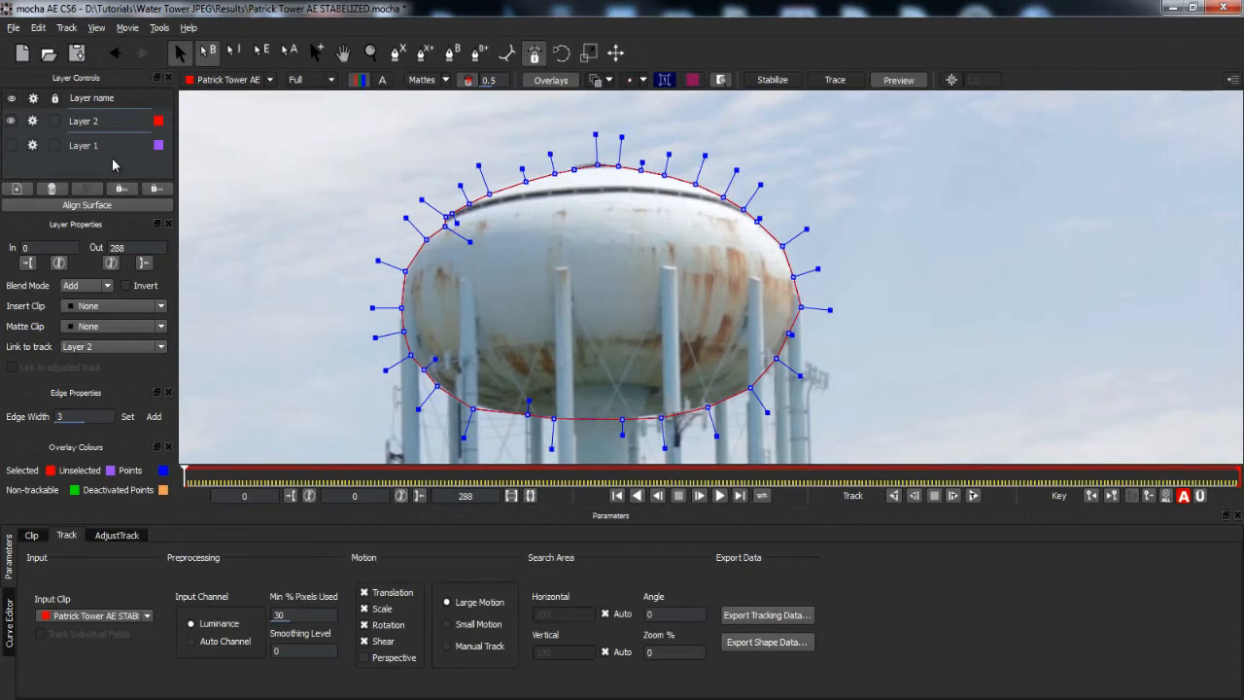
Show Layer 1 again, link Layer 2 to Layer 1's track, and scrub the clip back to frame 0
{"action": "left_click", "coordinate": [11, 146]}
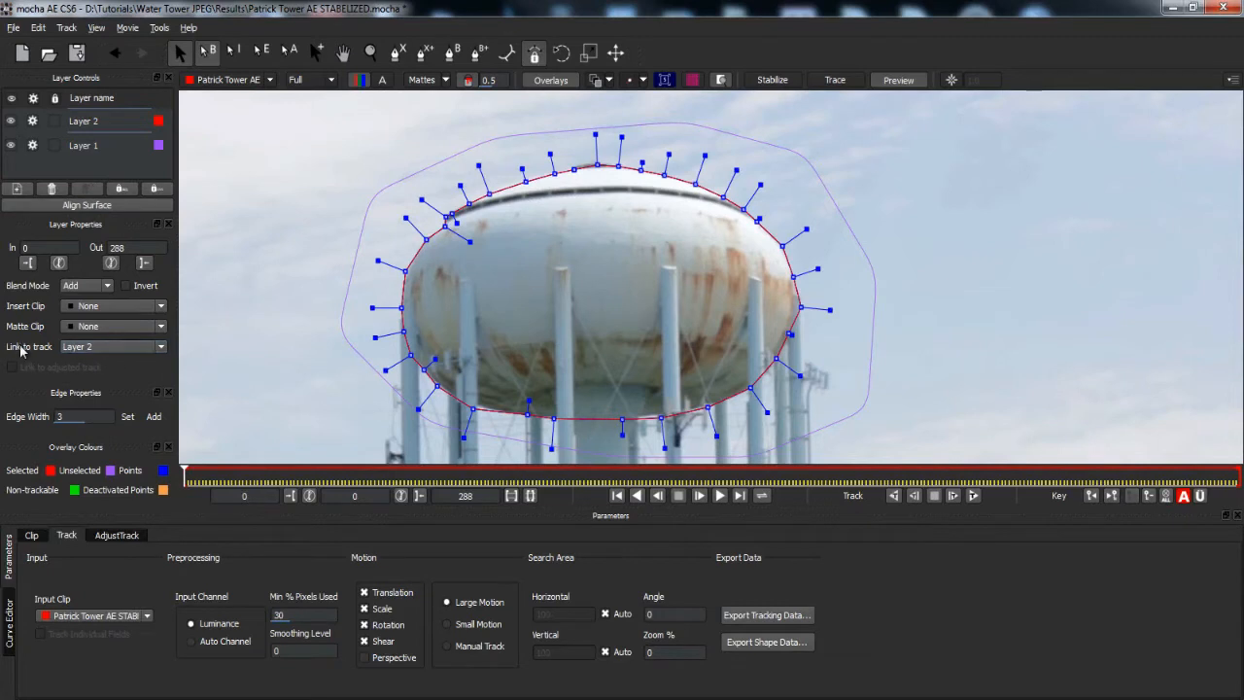
{"action": "left_click", "coordinate": [95, 352]}
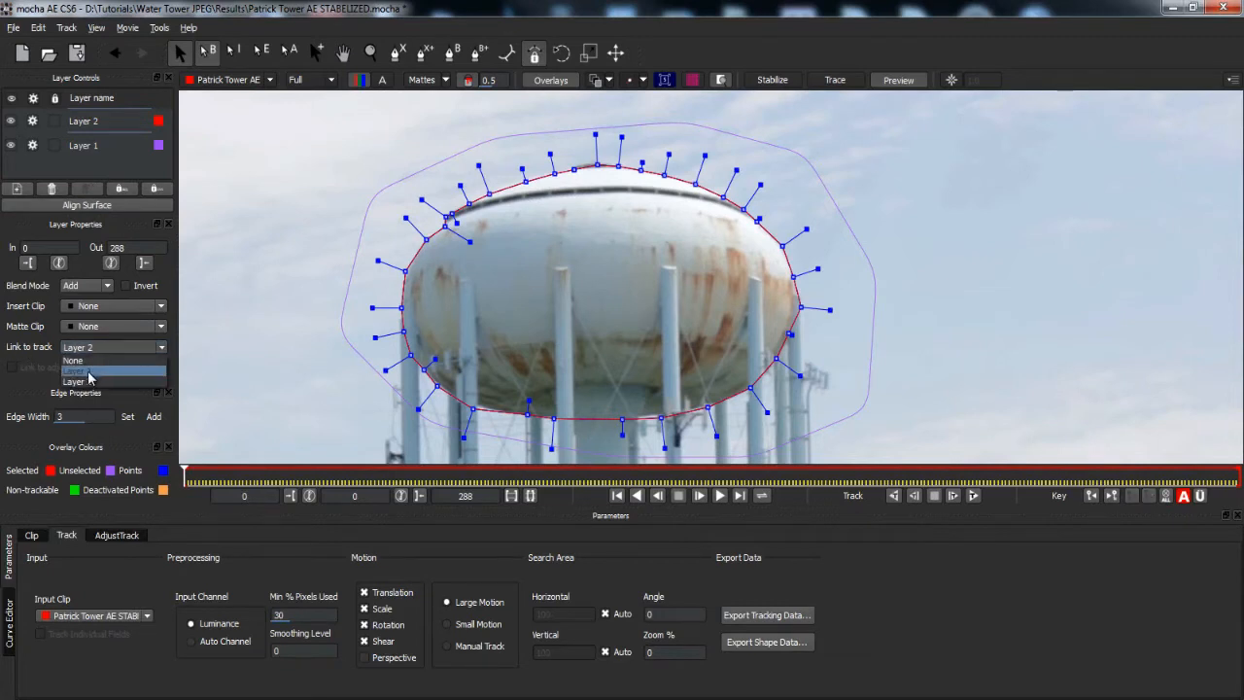
{"action": "left_click", "coordinate": [89, 372]}
{"action": "left_click_drag", "start_coordinate": [184, 473], "coordinate": [1224, 478]}
{"action": "left_click_drag", "start_coordinate": [1105, 480], "coordinate": [114, 483]}
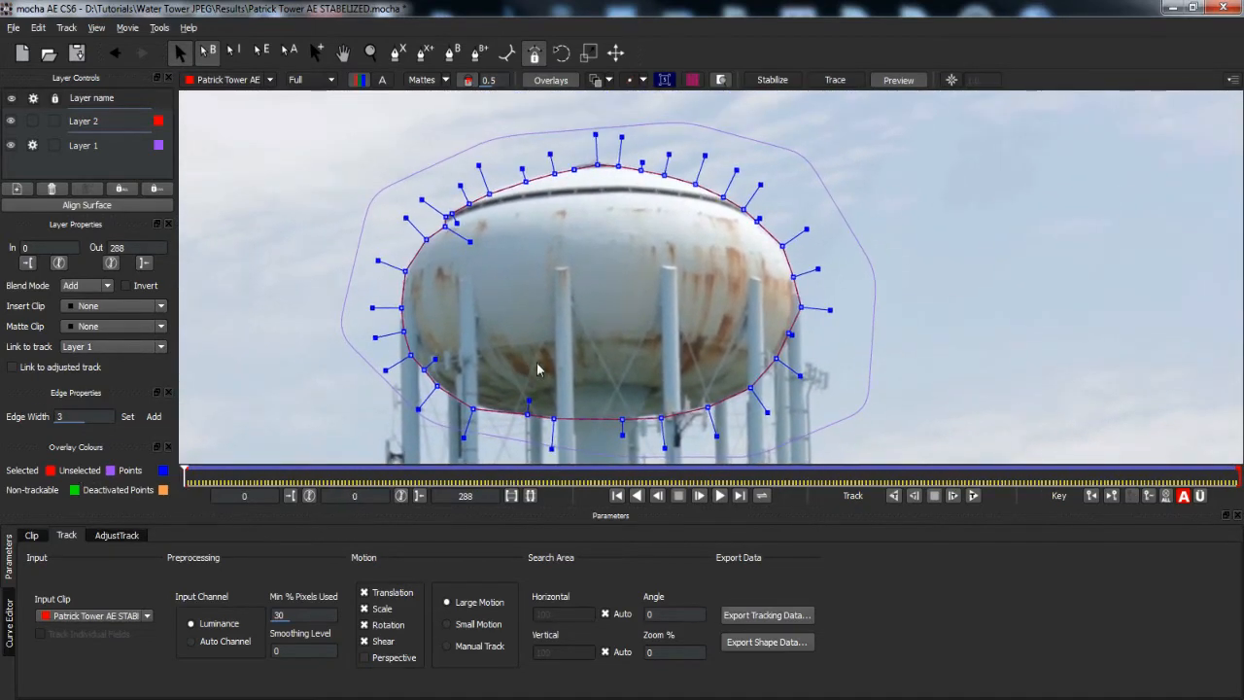
Copy Layer 2's tracking data to the clipboard as After Effects Transform Data (anchor point, position, scale and rotation) and switch to After Effects
{"action": "left_click", "coordinate": [745, 620]}
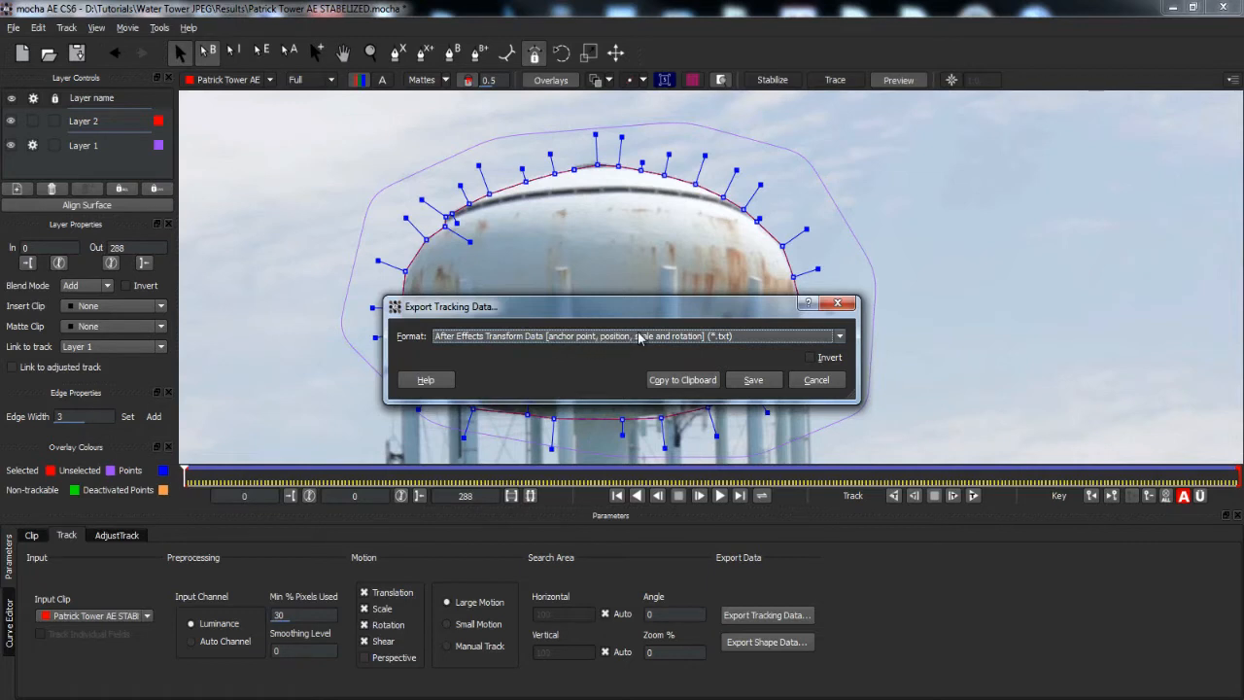
{"action": "left_click", "coordinate": [679, 382]}
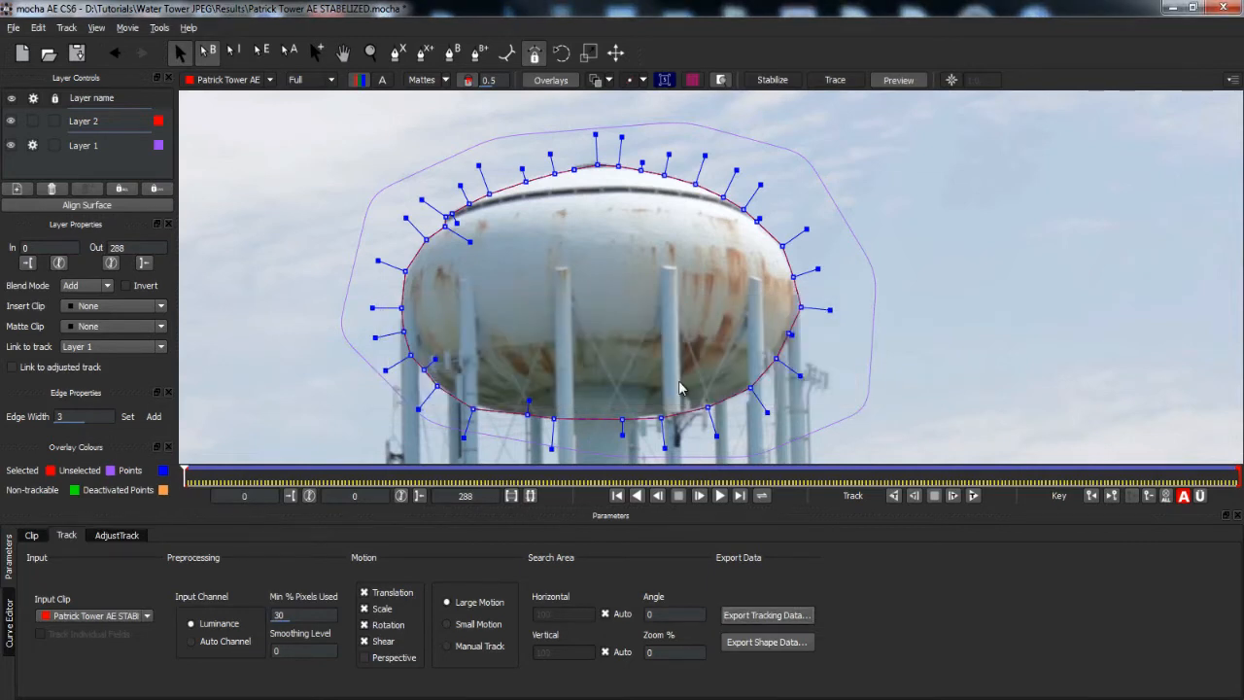
{"action": "key", "text": "alt+Tab"}
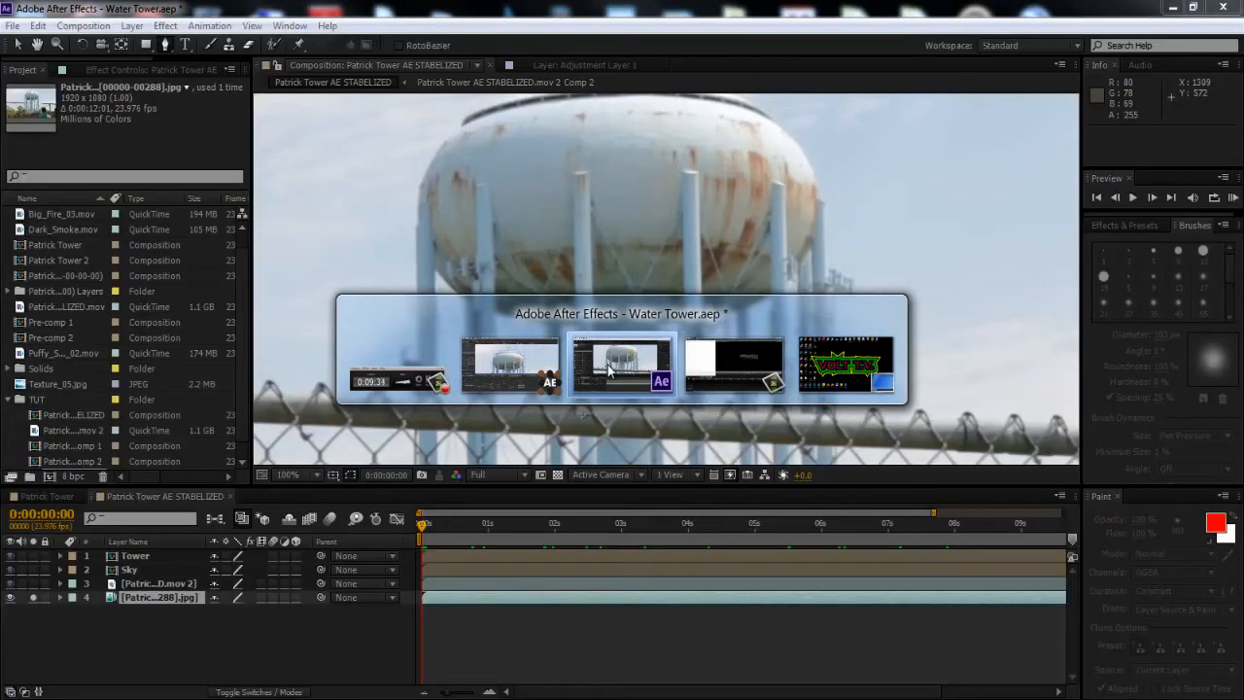
{"action": "left_click", "coordinate": [608, 370]}
{"action": "key", "text": "alt+Tab"}
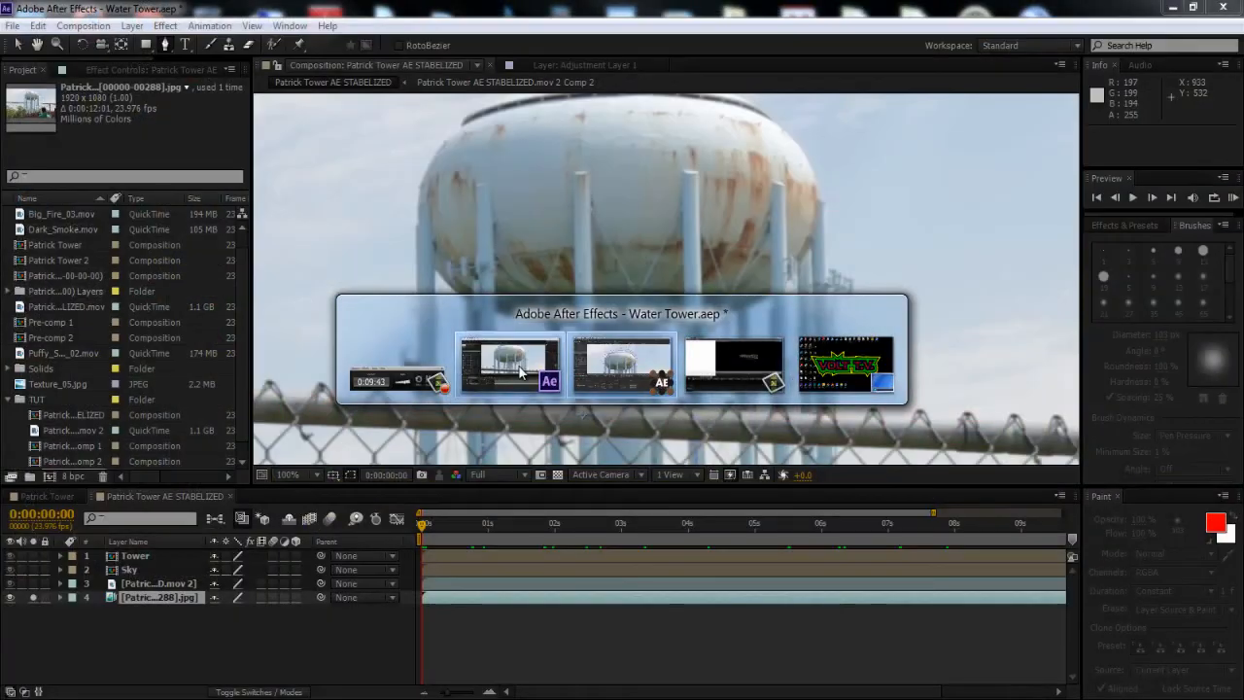
{"action": "left_click", "coordinate": [522, 370]}
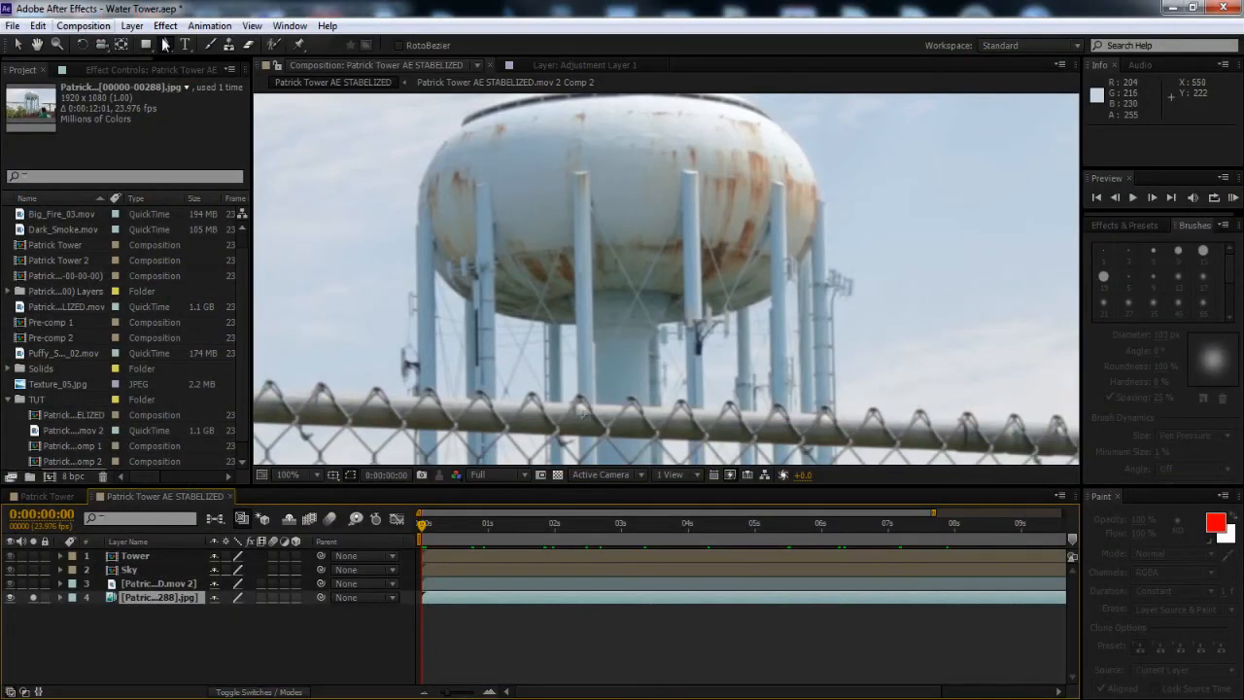
Create a new null object in the Patrick Tower AE STABELIZED composition and paste the mocha tracking data onto it
{"action": "left_click", "coordinate": [131, 25]}
{"action": "mouse_move", "coordinate": [323, 48]}
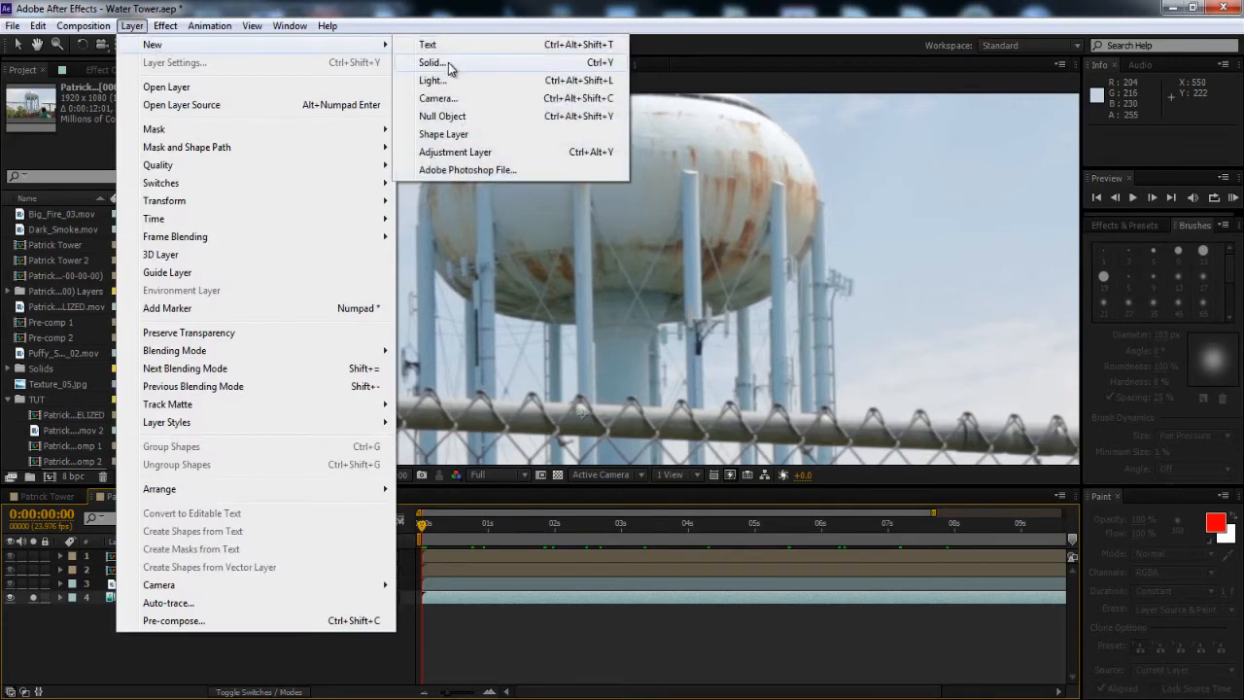
{"action": "left_click", "coordinate": [442, 115]}
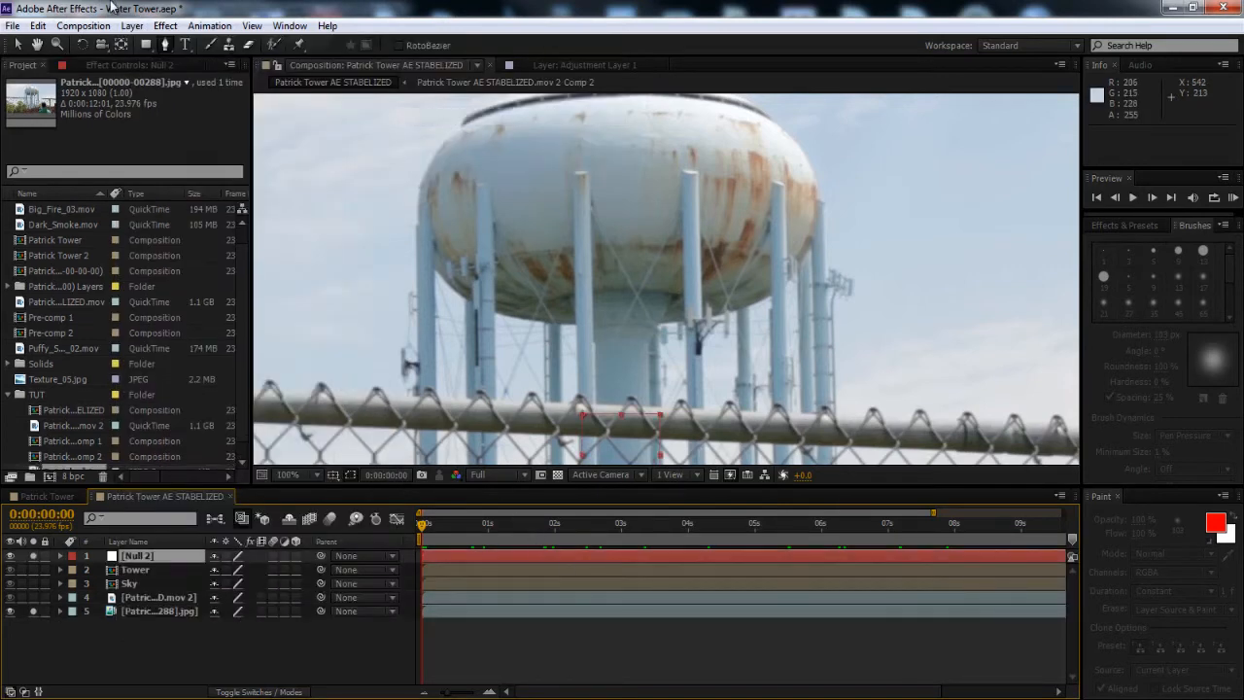
{"action": "left_click", "coordinate": [38, 25]}
{"action": "left_click", "coordinate": [97, 163]}
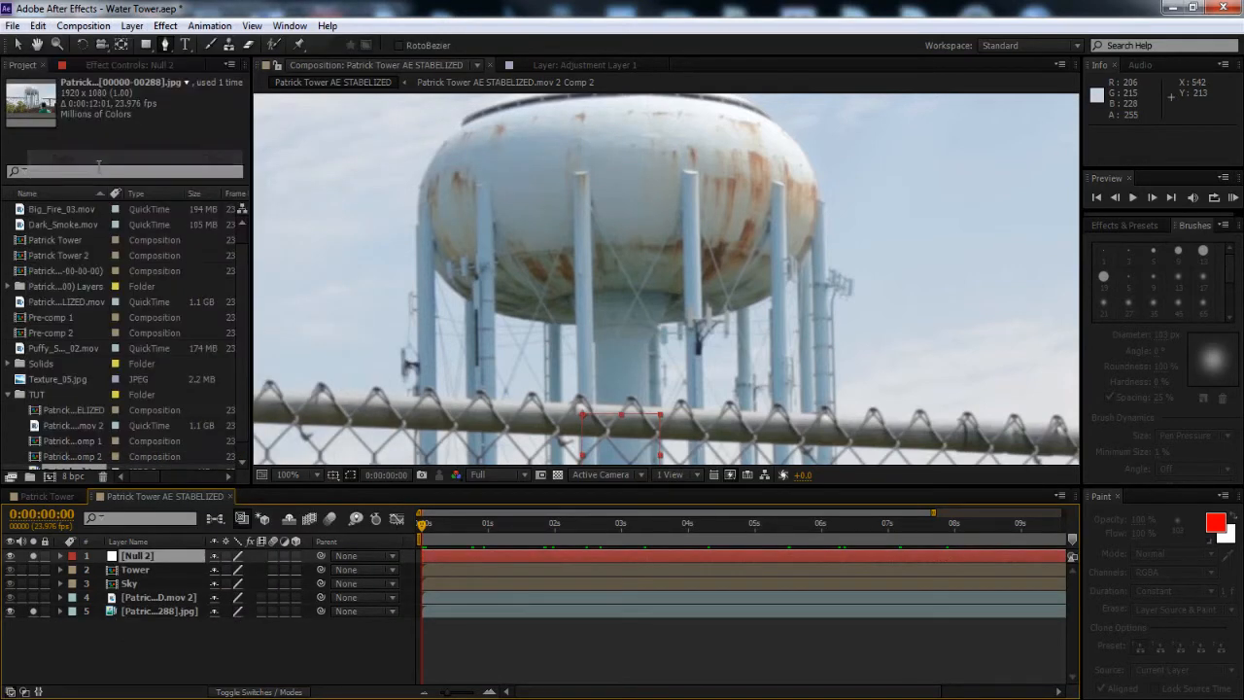
{"action": "left_click", "coordinate": [154, 561]}
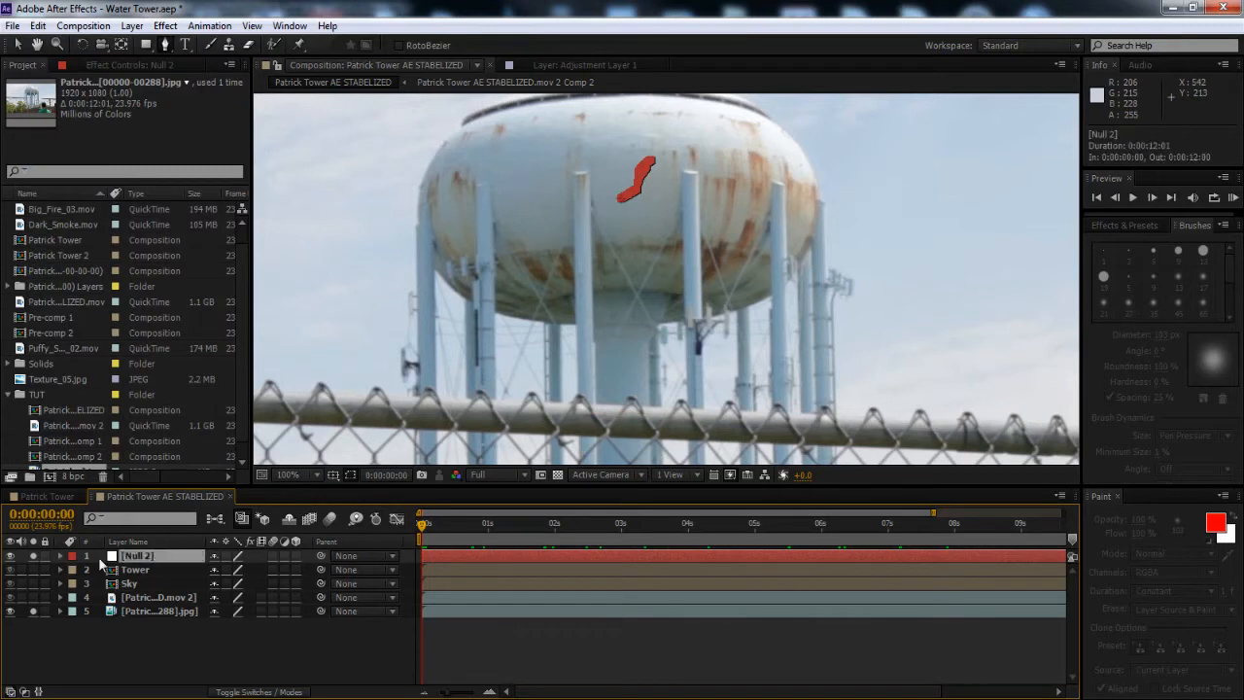
Turn off soloing for the null and the JPEG sequence layer, and reveal the null's keyframed transform properties
{"action": "left_click", "coordinate": [33, 556]}
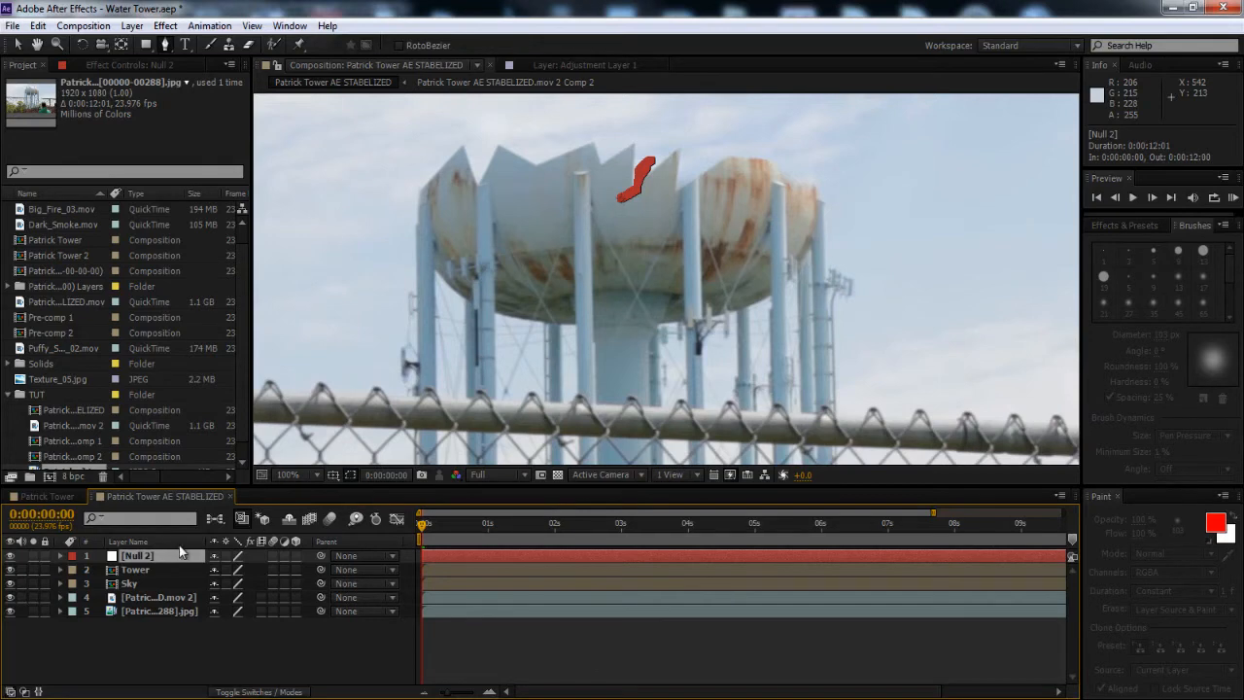
{"action": "key", "text": "u"}
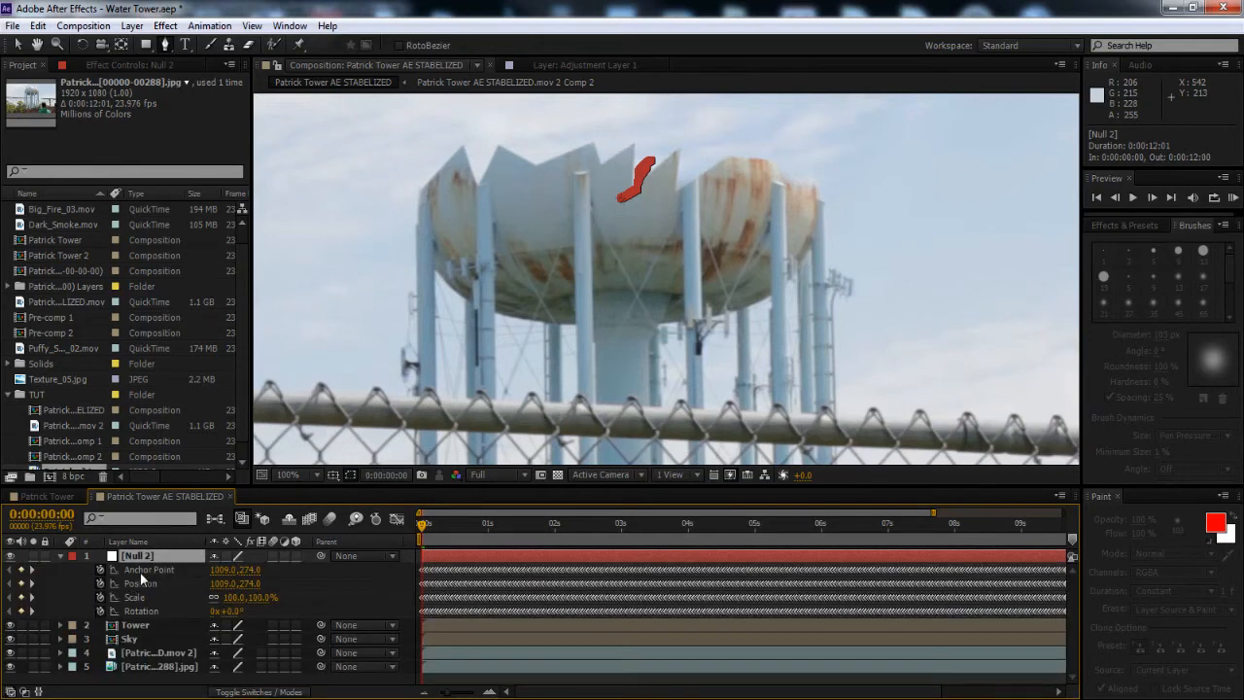
Copy Null 2's Anchor Point keyframes and paste them onto its Position property
{"action": "left_click", "coordinate": [140, 573]}
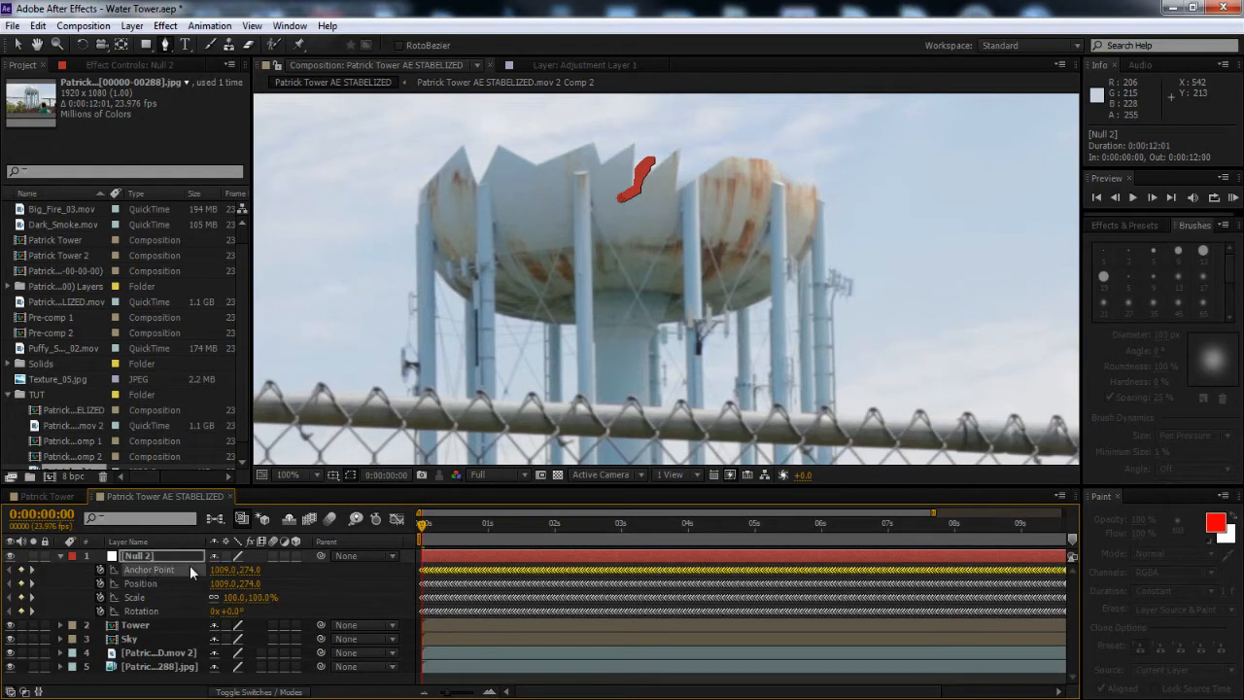
{"action": "left_click", "coordinate": [37, 26]}
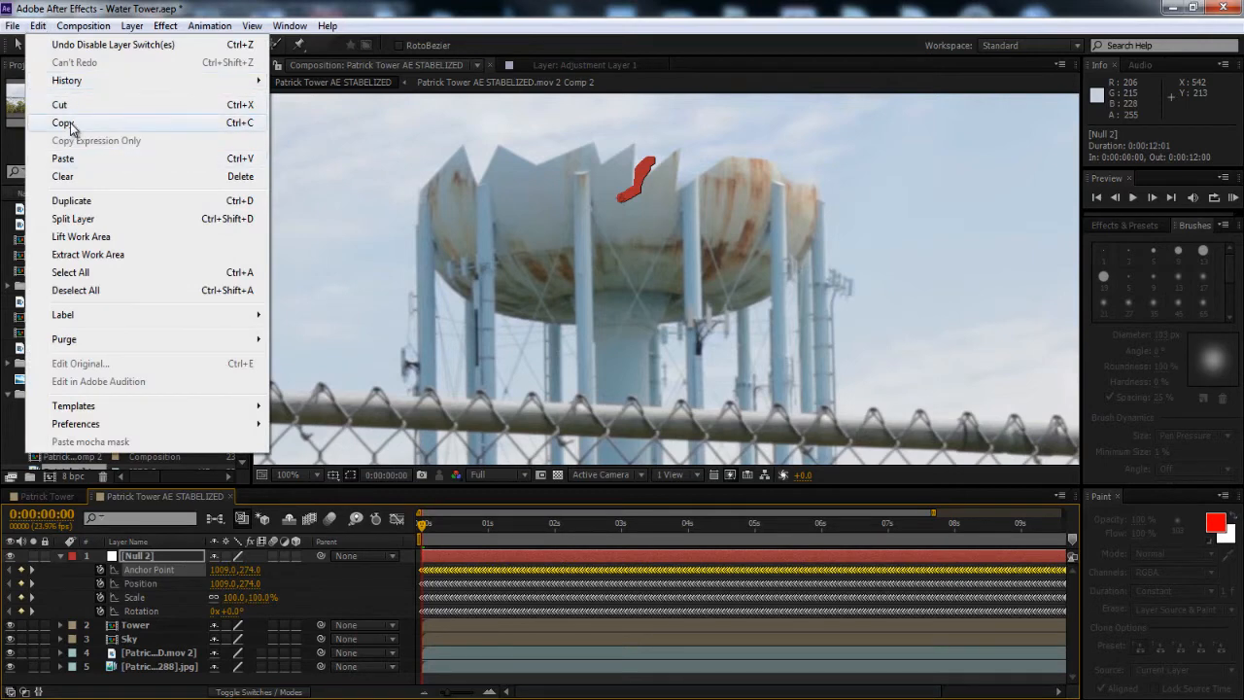
{"action": "left_click", "coordinate": [66, 123]}
{"action": "left_click", "coordinate": [140, 584]}
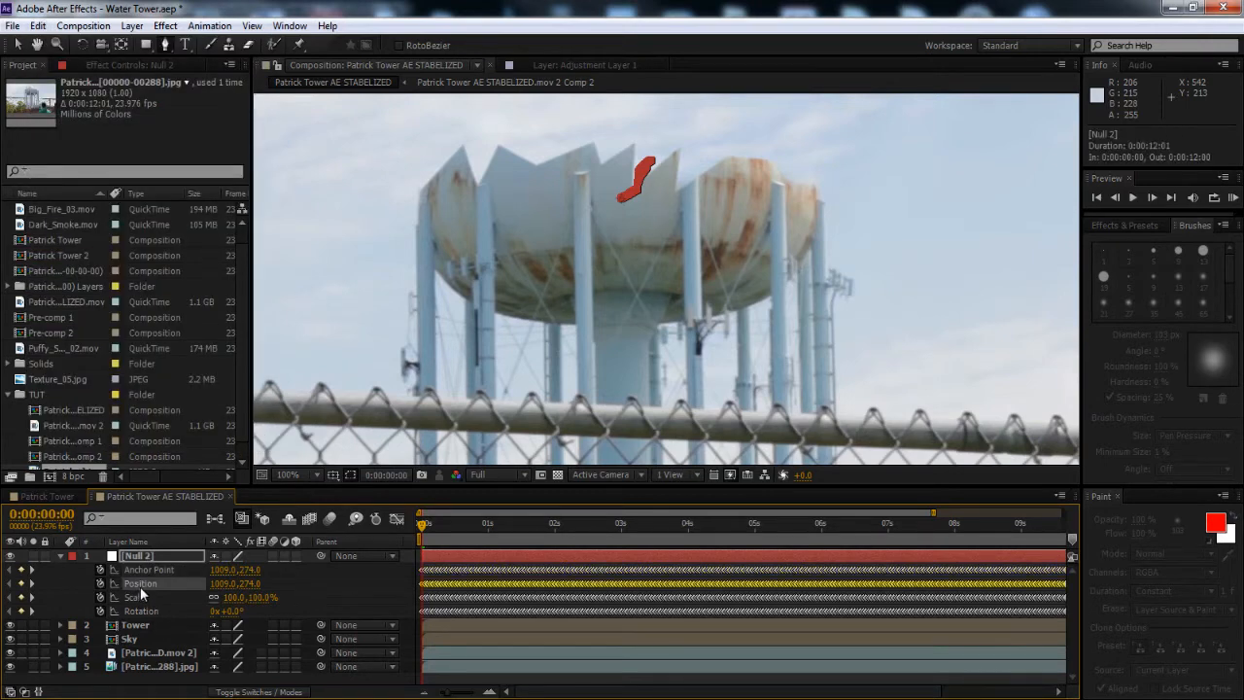
{"action": "left_click", "coordinate": [37, 26]}
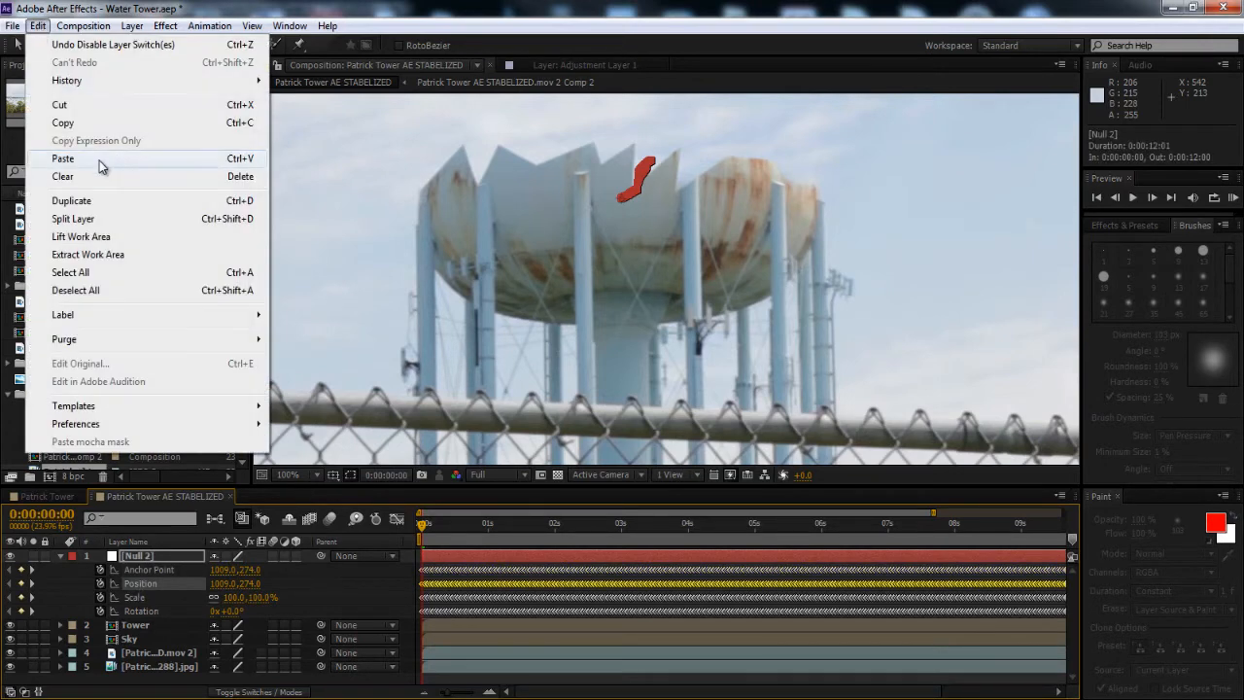
{"action": "left_click", "coordinate": [107, 158]}
Remove all Anchor Point keyframes from Null 2, set its Anchor Point to 0, 0 and preview the null's motion
{"action": "left_click", "coordinate": [99, 570]}
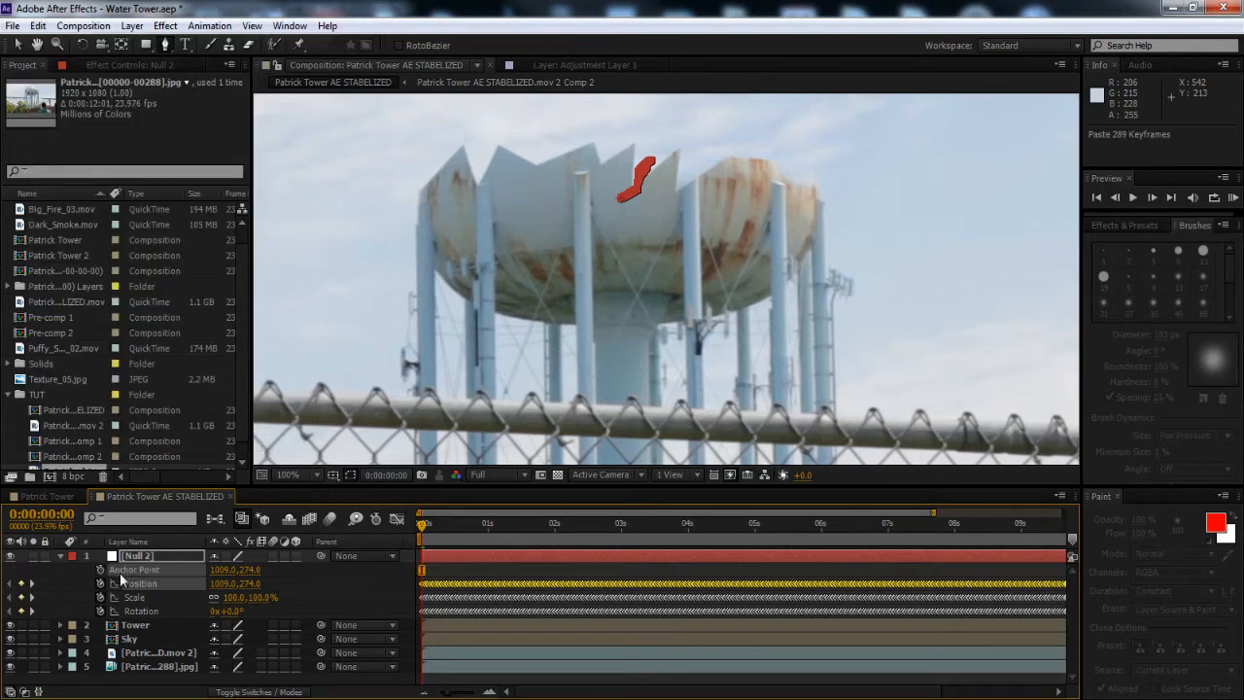
{"action": "left_click", "coordinate": [99, 570]}
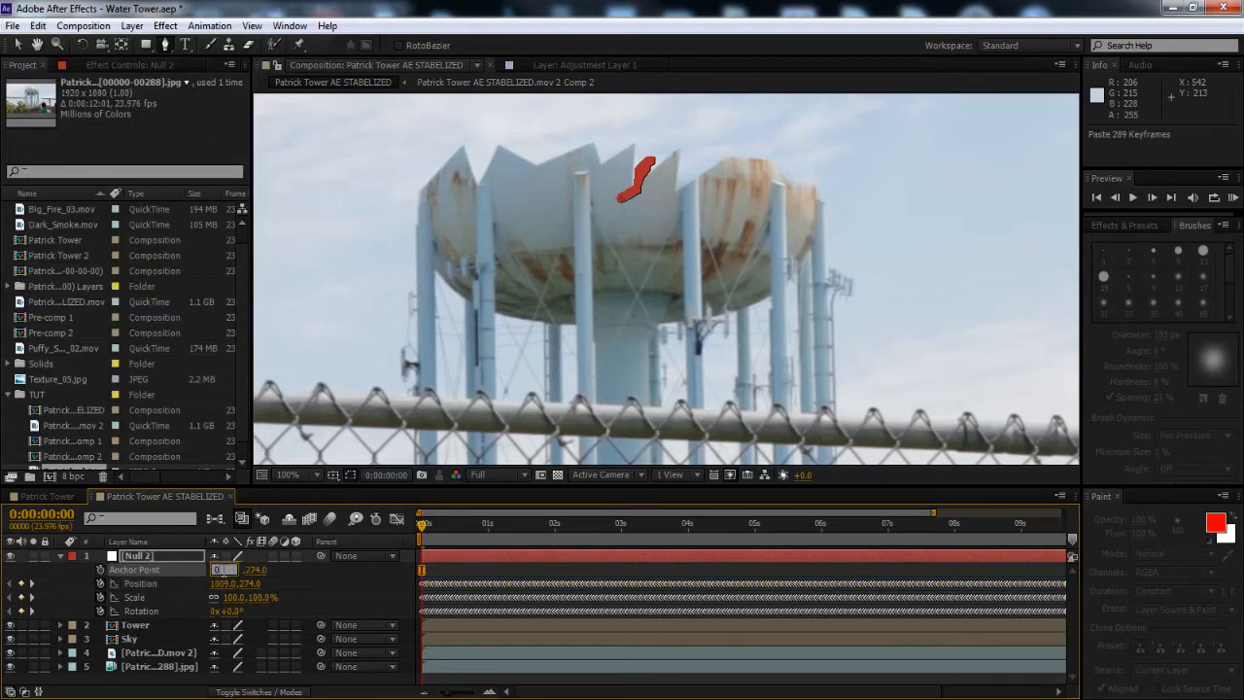
{"action": "type", "text": "0"}
{"action": "key", "text": "Return"}
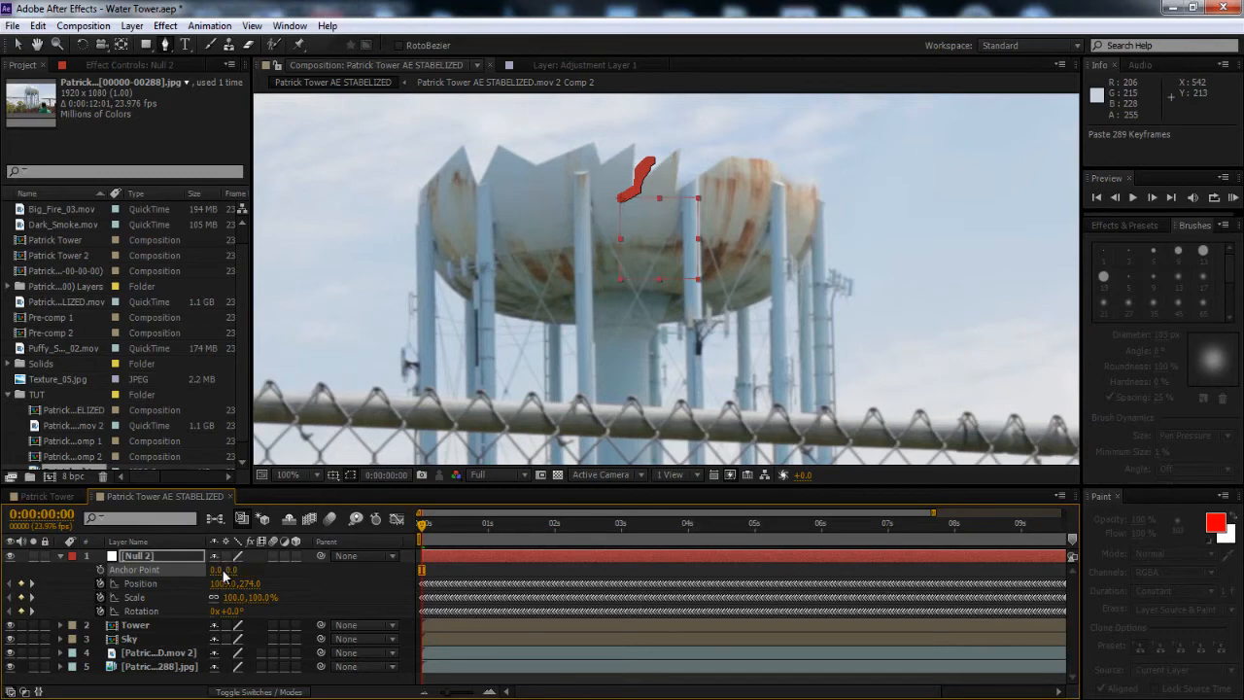
{"action": "key", "text": "space"}
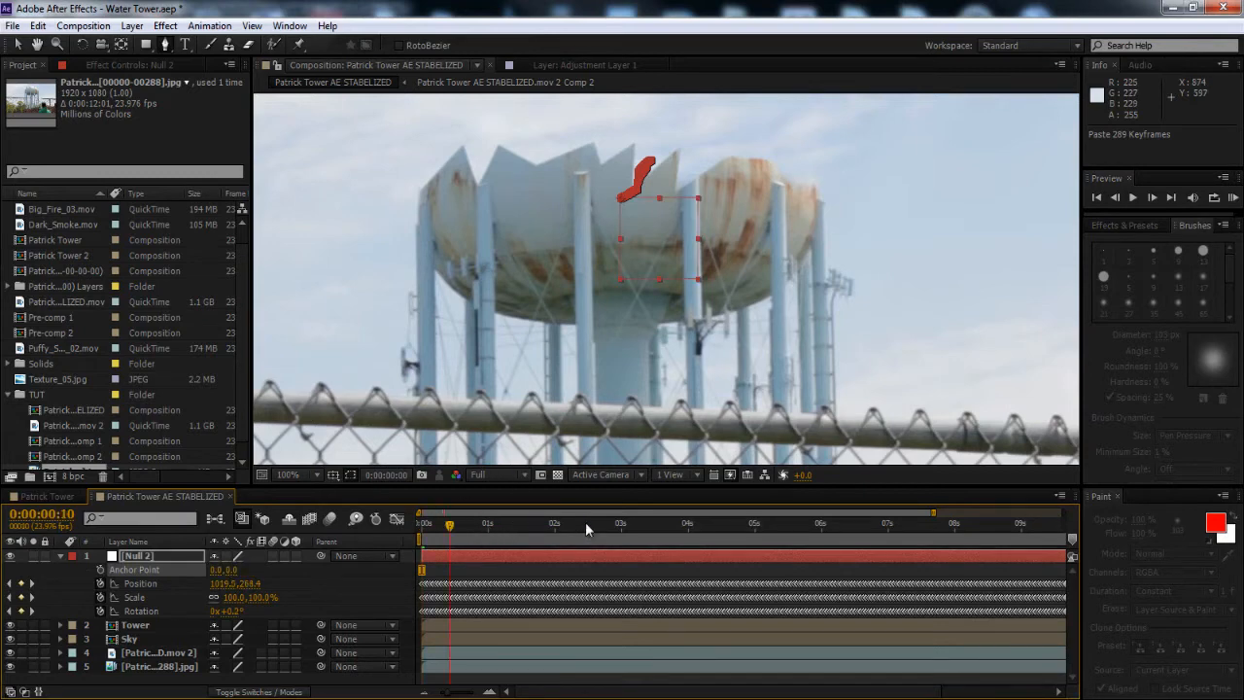
{"action": "key", "text": "space"}
Collapse Null 2's properties and parent the Tower and Sky layers to Null 2
{"action": "left_click", "coordinate": [60, 556]}
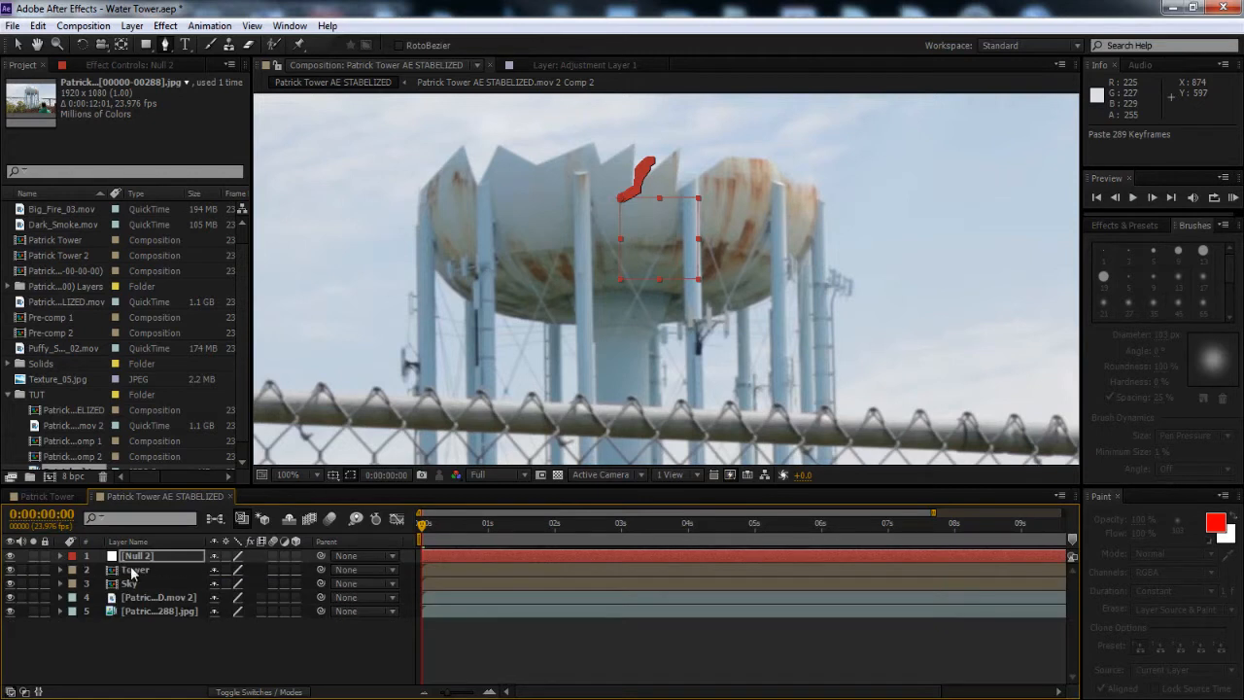
{"action": "left_click", "coordinate": [128, 574]}
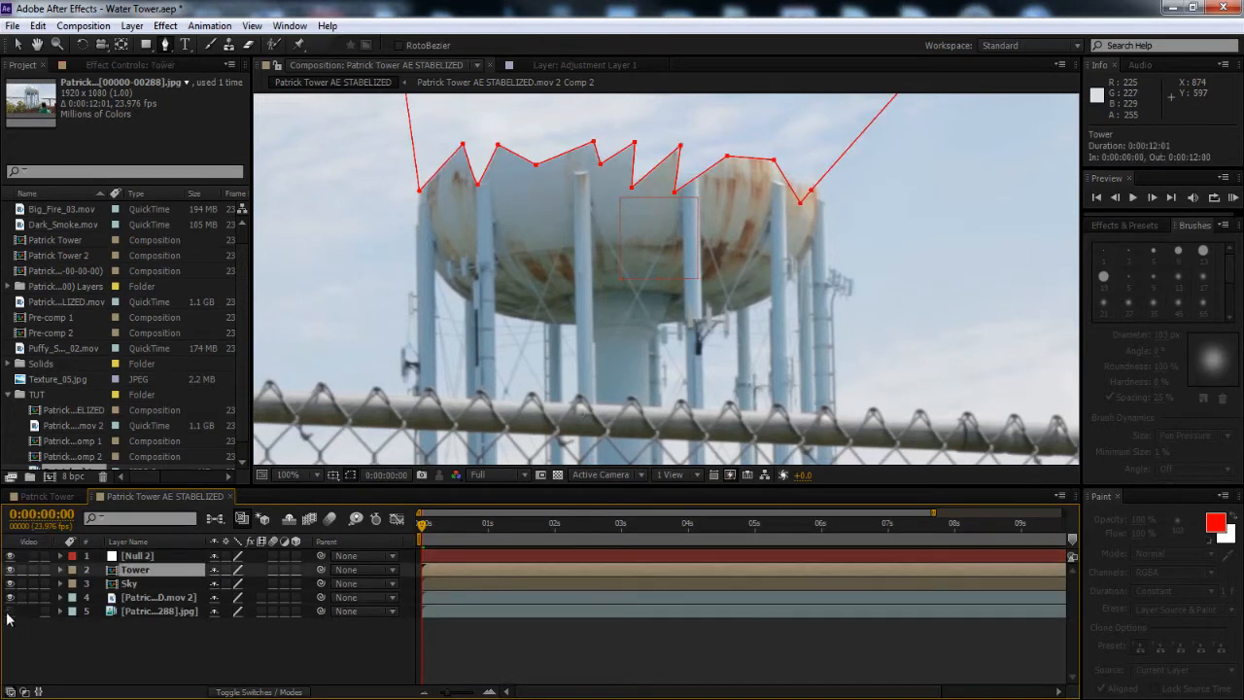
{"action": "left_click_drag", "start_coordinate": [321, 570], "coordinate": [136, 556]}
{"action": "left_click_drag", "start_coordinate": [321, 587], "coordinate": [141, 556]}
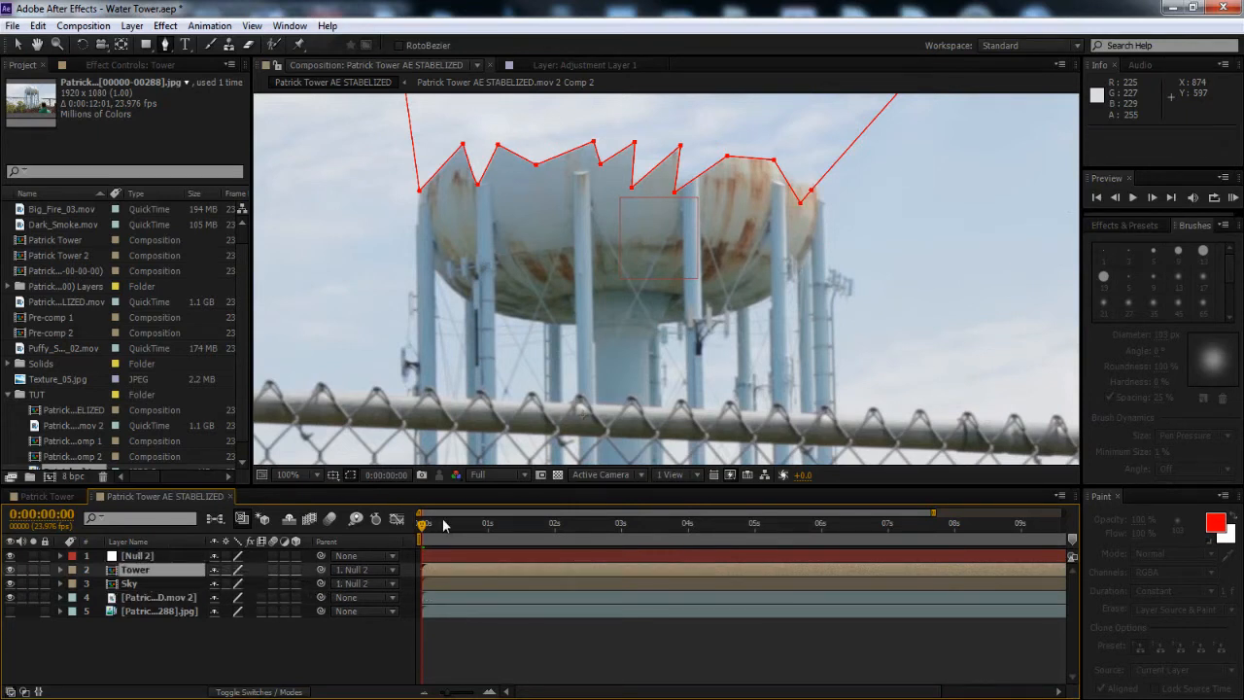
Preview the composition up close and at full view to check how the Tower and Sky layers follow the footage
{"action": "key", "text": "period"}
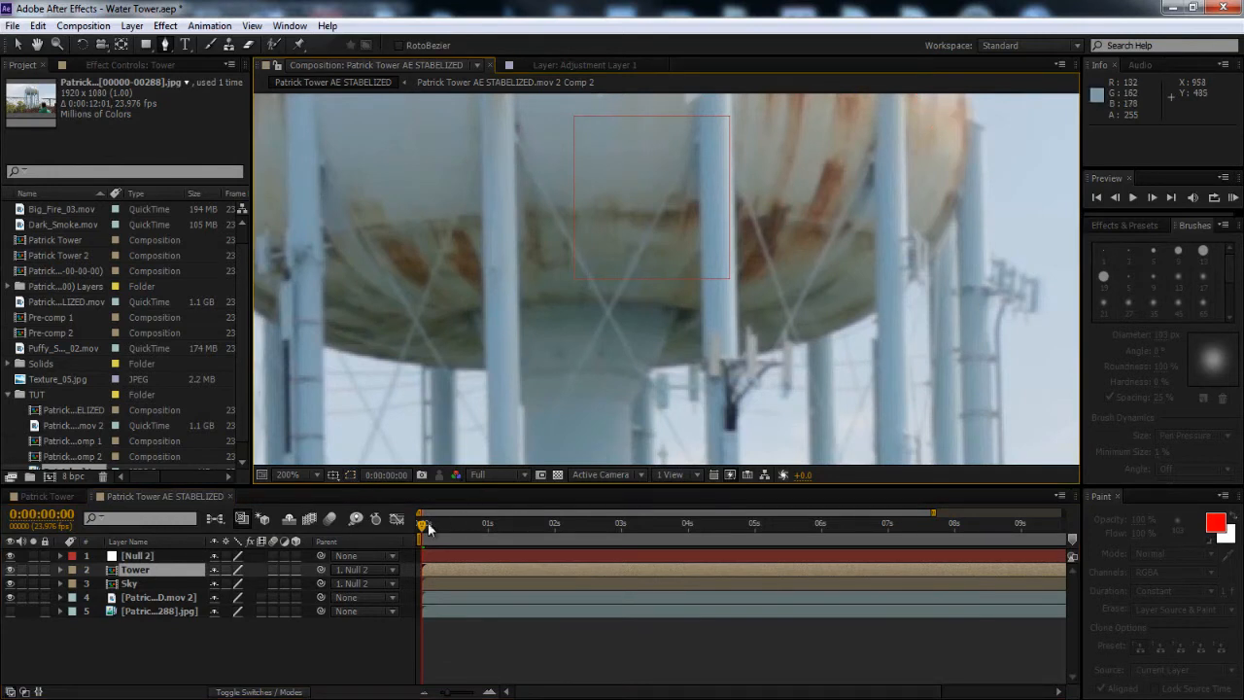
{"action": "left_click_drag", "start_coordinate": [426, 525], "coordinate": [352, 527]}
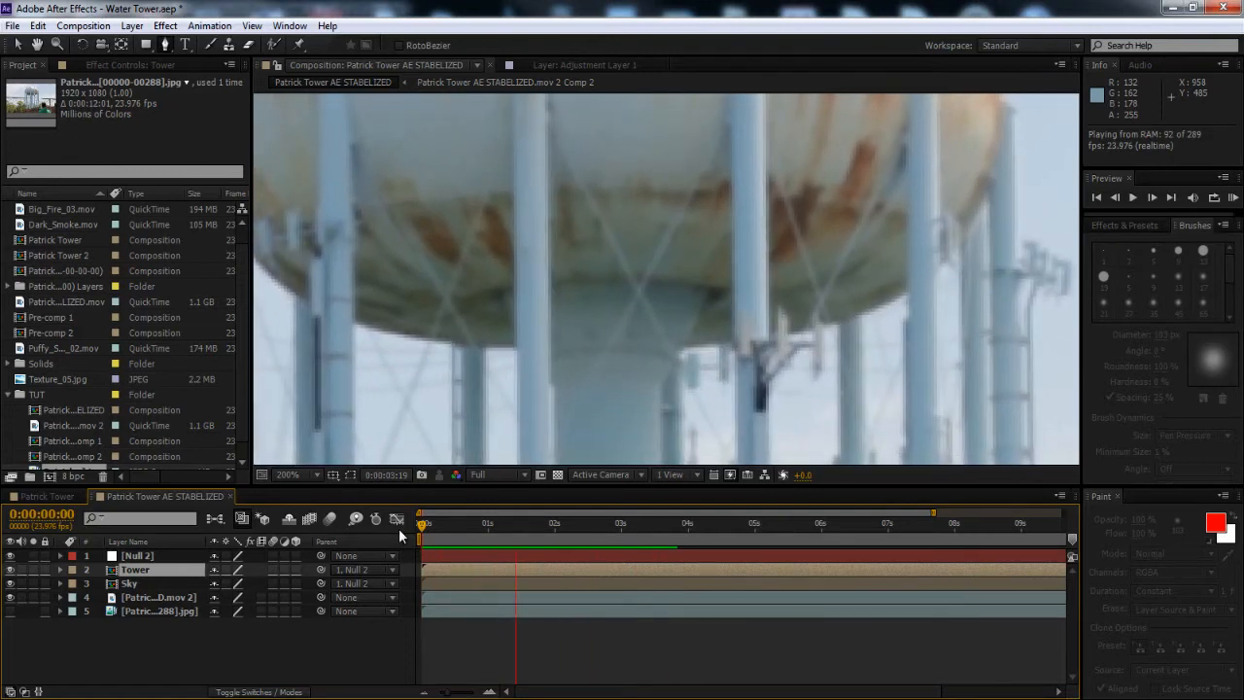
{"action": "key", "text": "space"}
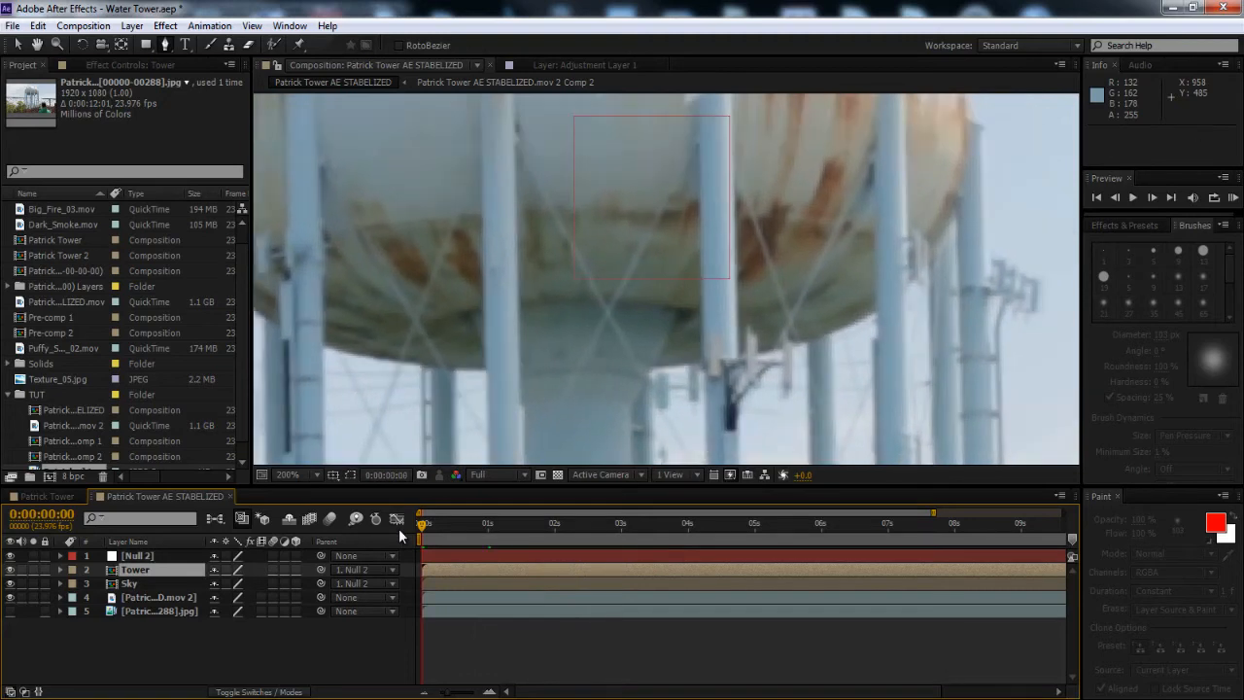
{"action": "key", "text": "comma"}
{"action": "scroll", "coordinate": [494, 342], "scroll_direction": "down", "scroll_amount": 2}
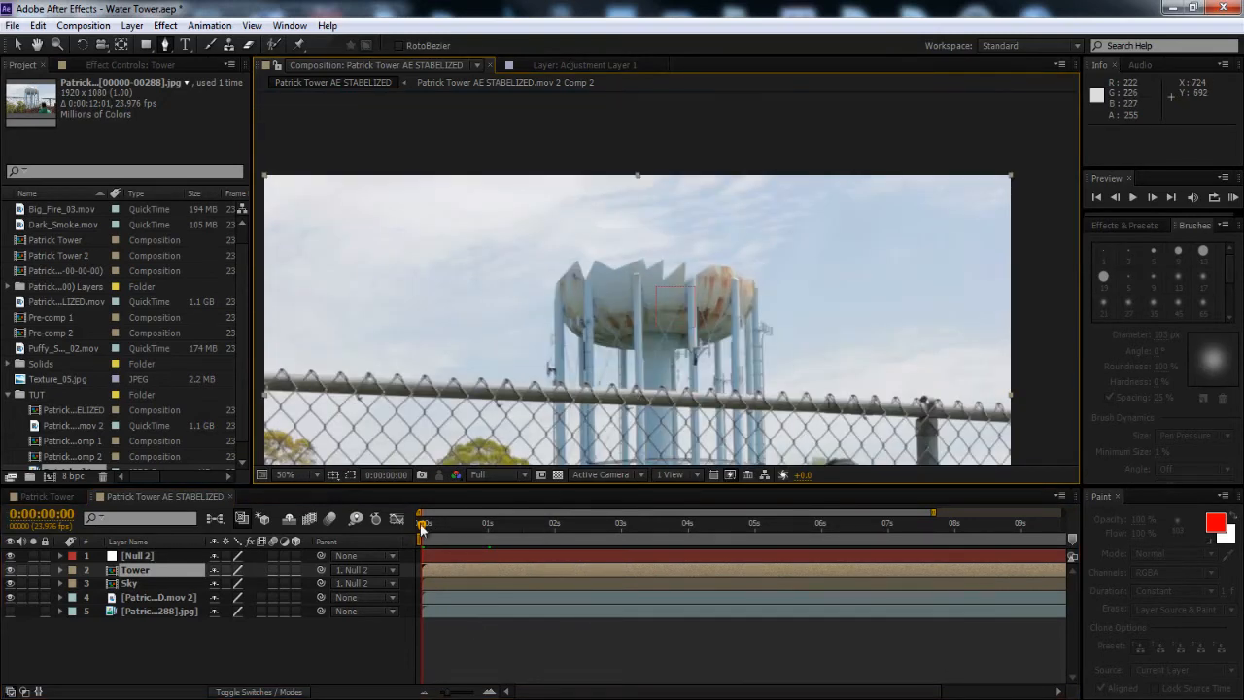
{"action": "left_click_drag", "start_coordinate": [422, 526], "coordinate": [389, 552]}
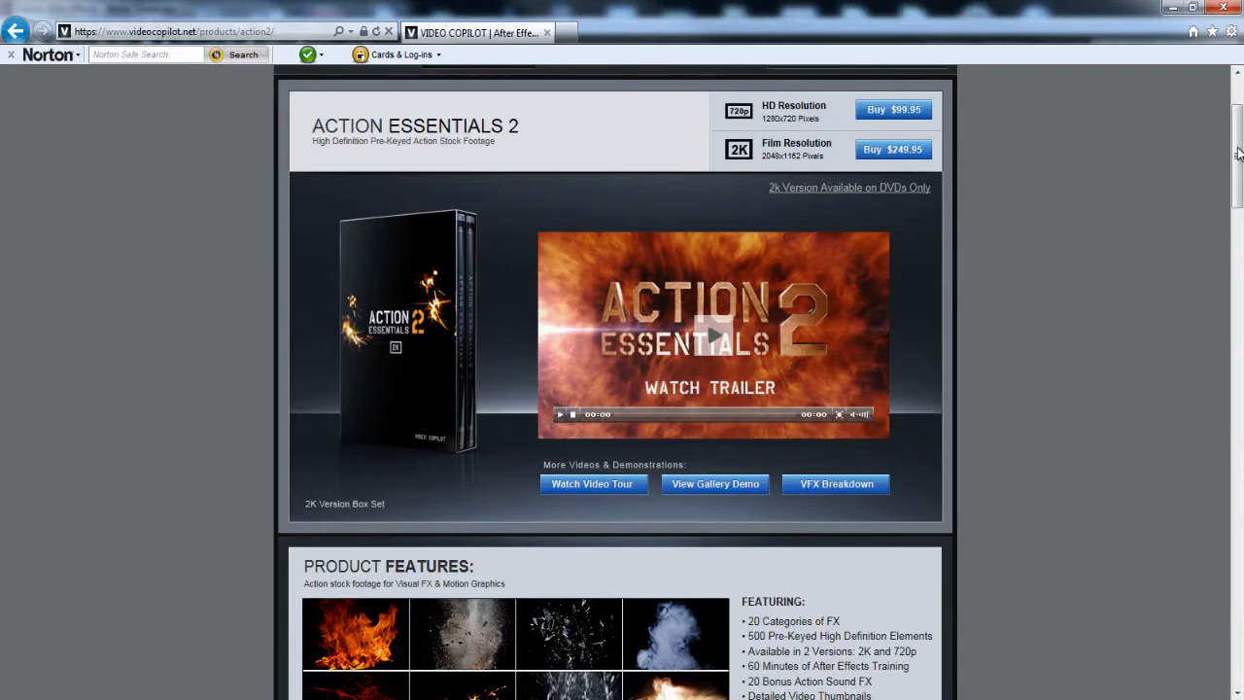
Look over the Action Essentials 2 product page on the Video Copilot site and return to After Effects
{"action": "scroll", "coordinate": [1237, 153], "scroll_direction": "up", "scroll_amount": 3}
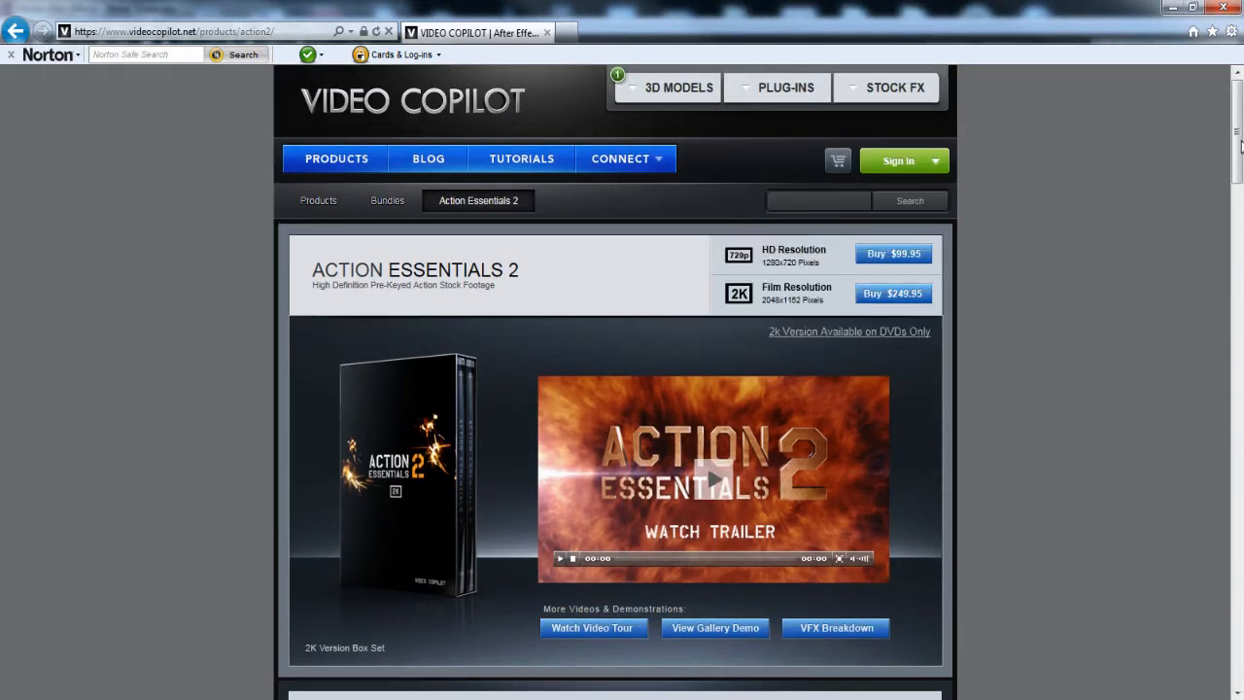
{"action": "scroll", "coordinate": [1239, 153], "scroll_direction": "down", "scroll_amount": 1}
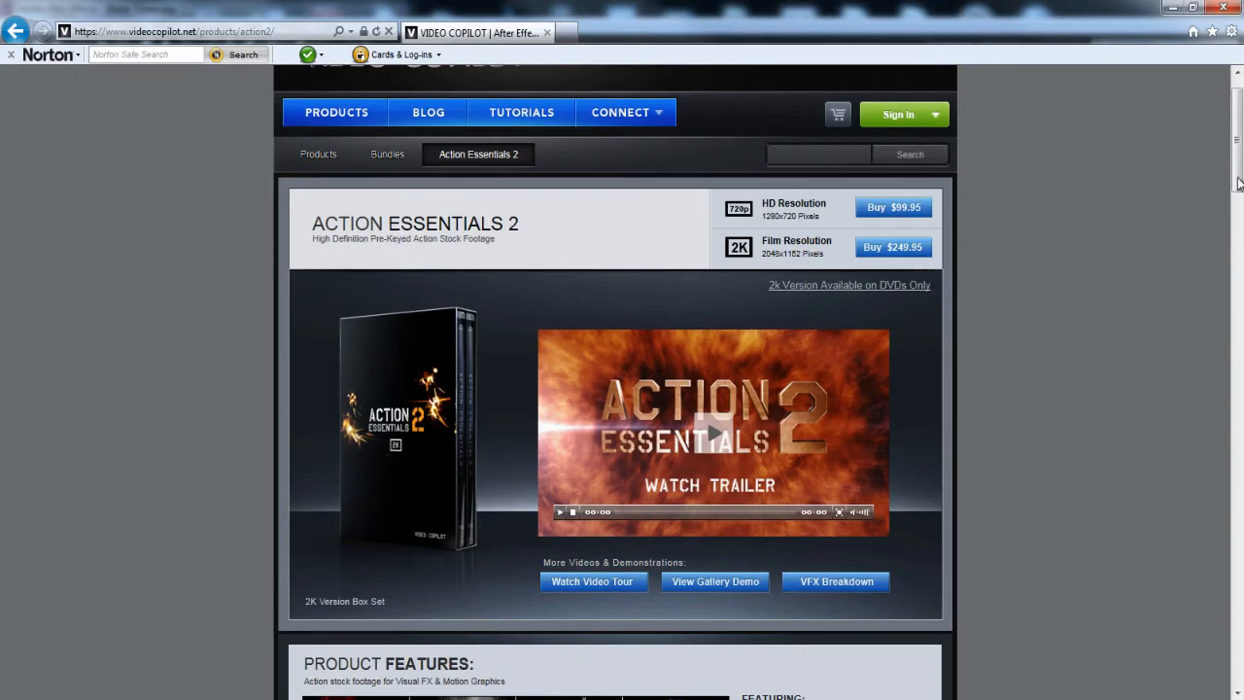
{"action": "left_click_drag", "start_coordinate": [1237, 173], "coordinate": [1178, 117]}
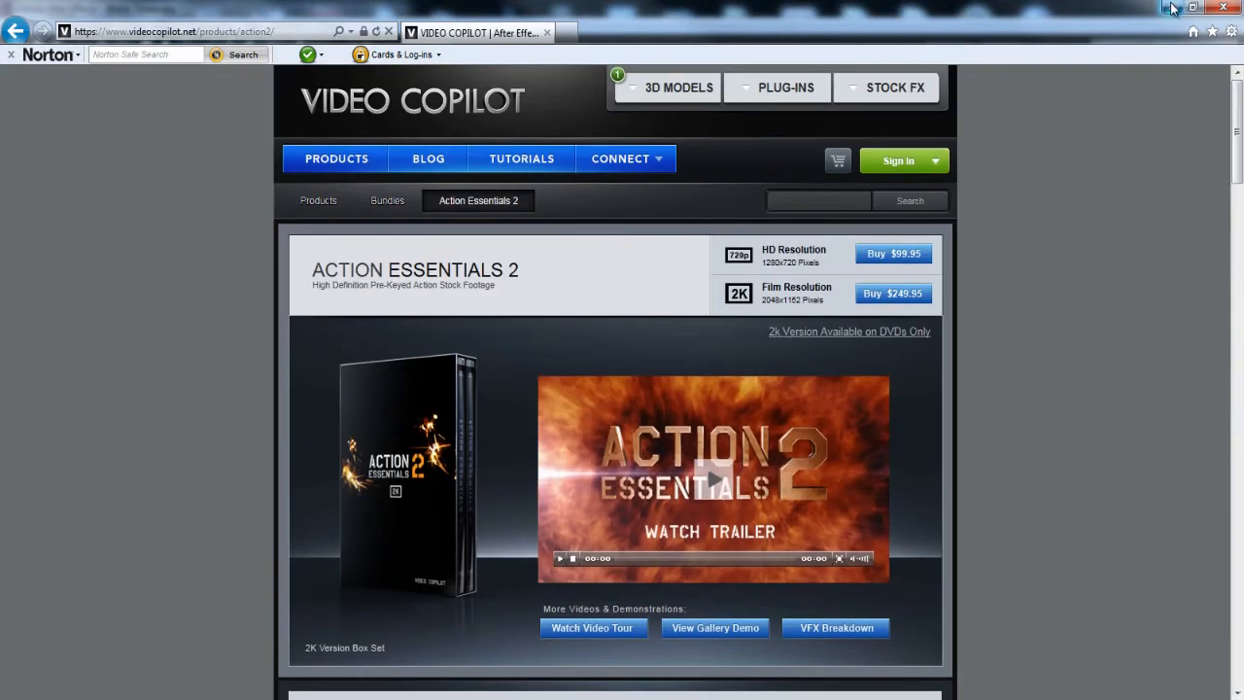
{"action": "left_click", "coordinate": [1226, 8]}
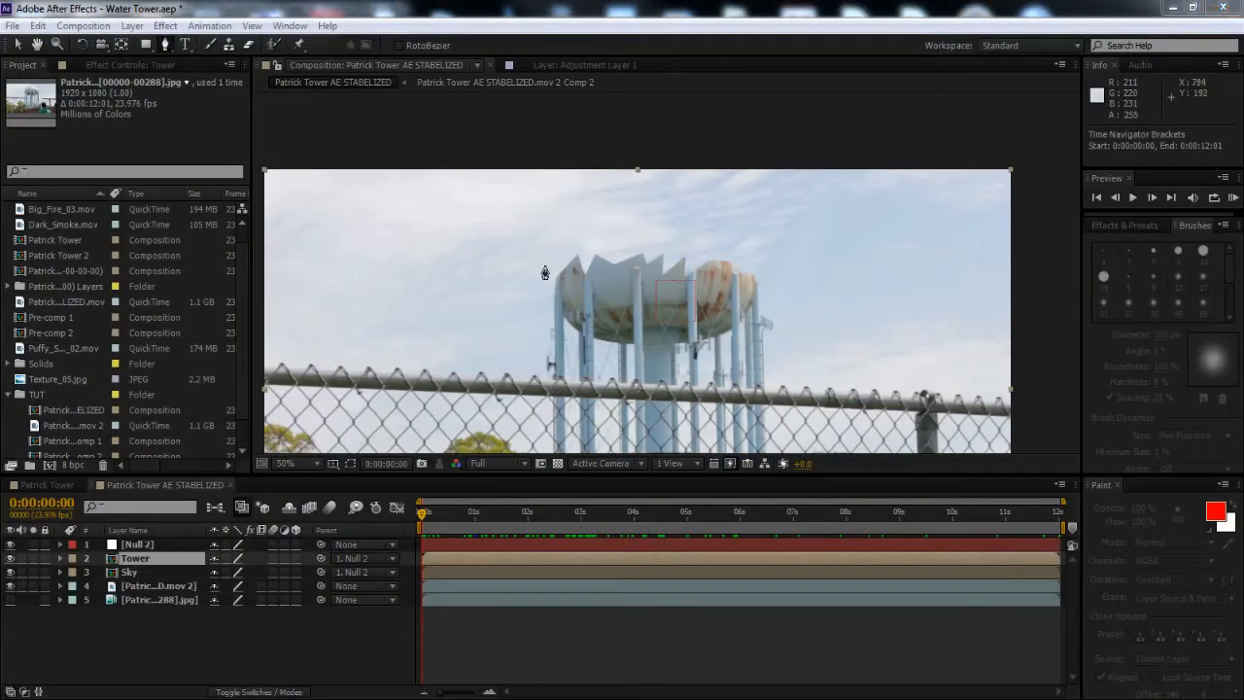
Examine the Big_Fire_03.mov, Dark_Smoke.mov and Puffy_Smoke_02.mov footage, viewing the smoke clips over the transparency grid
{"action": "left_click", "coordinate": [243, 221]}
{"action": "double_click", "coordinate": [44, 223]}
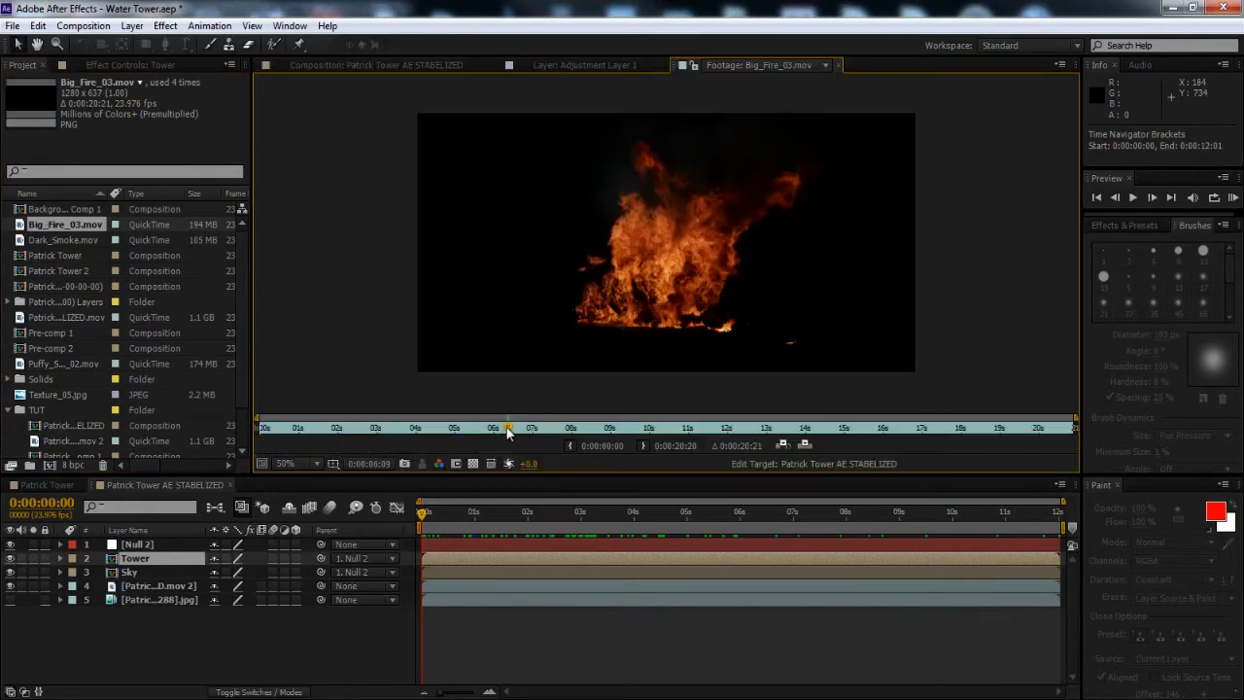
{"action": "left_click_drag", "start_coordinate": [507, 432], "coordinate": [263, 436]}
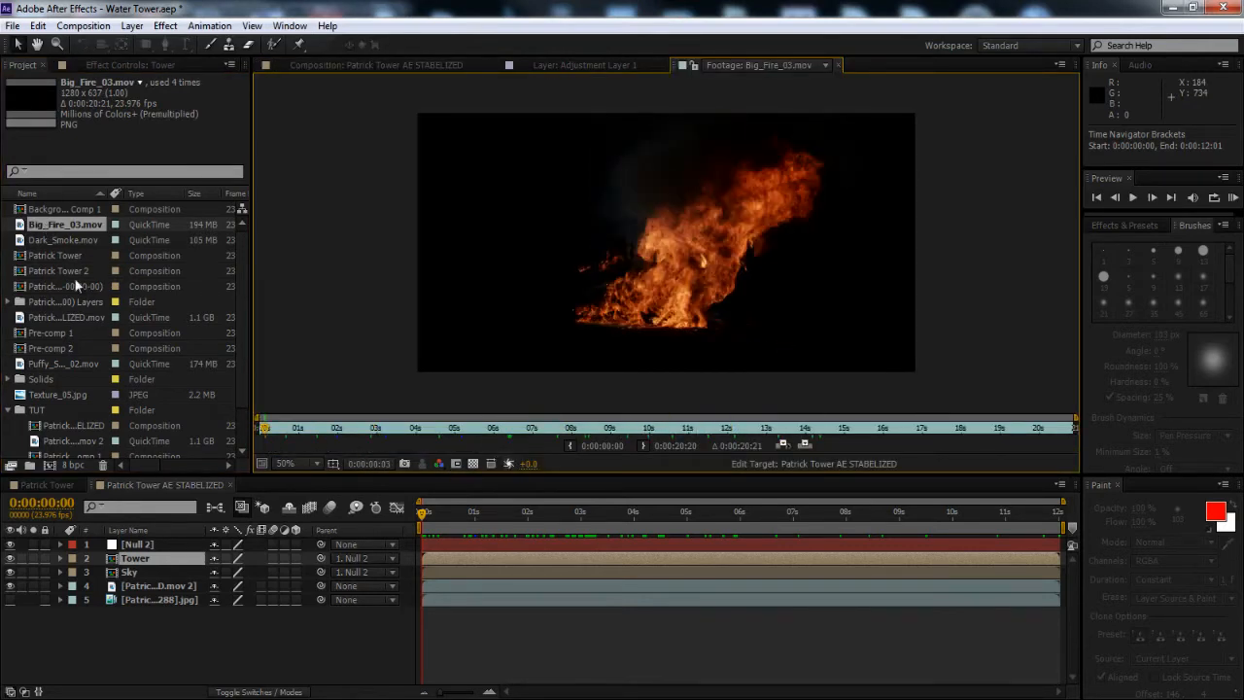
{"action": "double_click", "coordinate": [55, 241]}
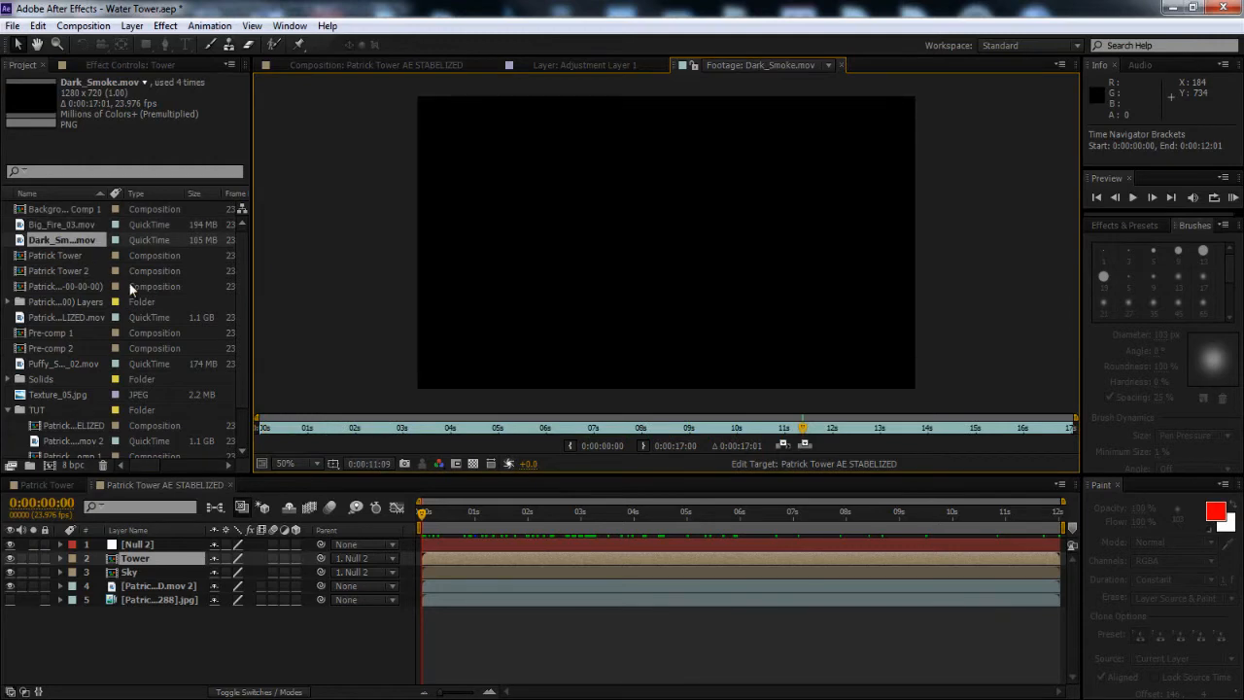
{"action": "left_click", "coordinate": [473, 464]}
{"action": "mouse_move", "coordinate": [298, 435]}
{"action": "left_mouse_down"}
{"action": "mouse_move", "coordinate": [789, 425]}
{"action": "mouse_move", "coordinate": [1016, 436]}
{"action": "mouse_move", "coordinate": [312, 439]}
{"action": "left_mouse_up"}
{"action": "double_click", "coordinate": [63, 364]}
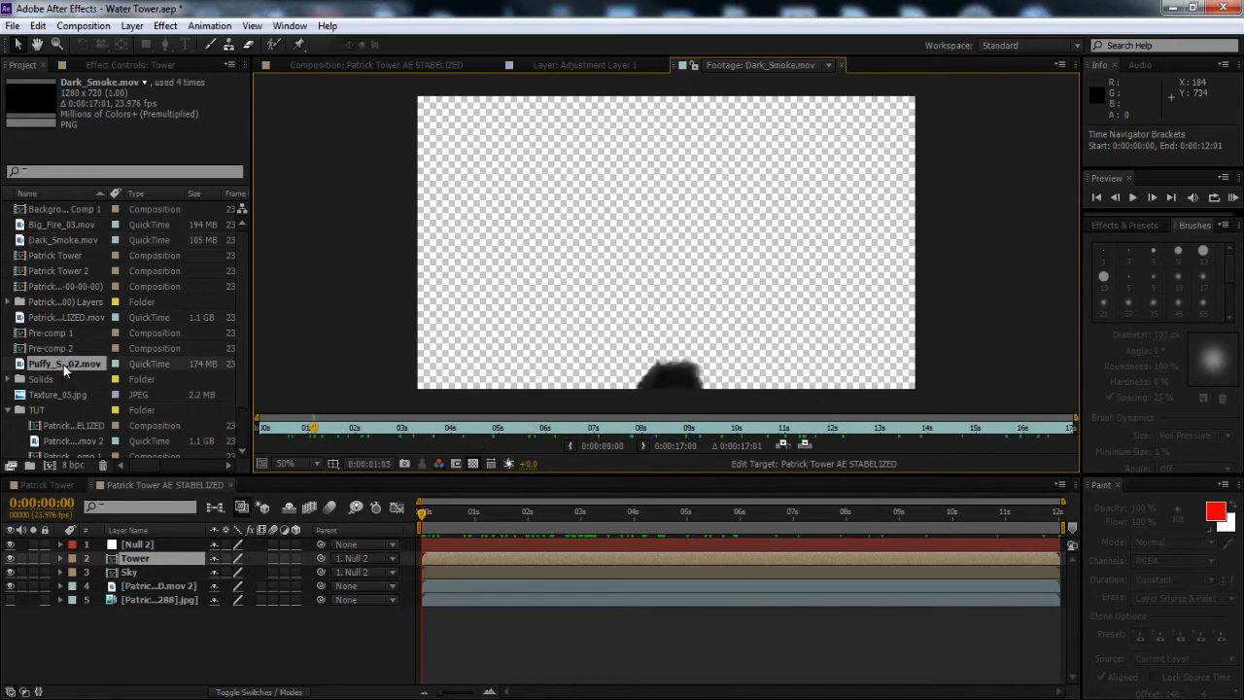
{"action": "left_click_drag", "start_coordinate": [324, 427], "coordinate": [265, 432]}
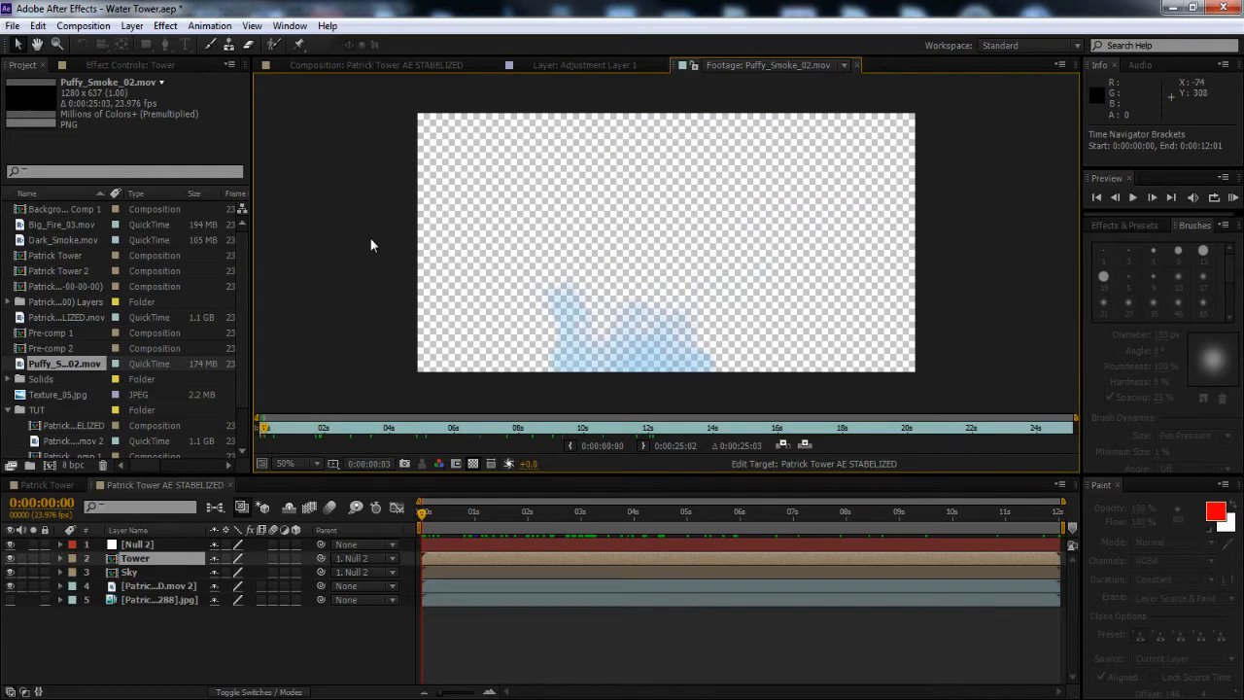
Add Big_Fire_03.mov, Dark_Smoke.mov and Puffy_Smoke_02.mov to the composition and place them between the Tower and Sky layers
{"action": "left_click", "coordinate": [65, 225]}
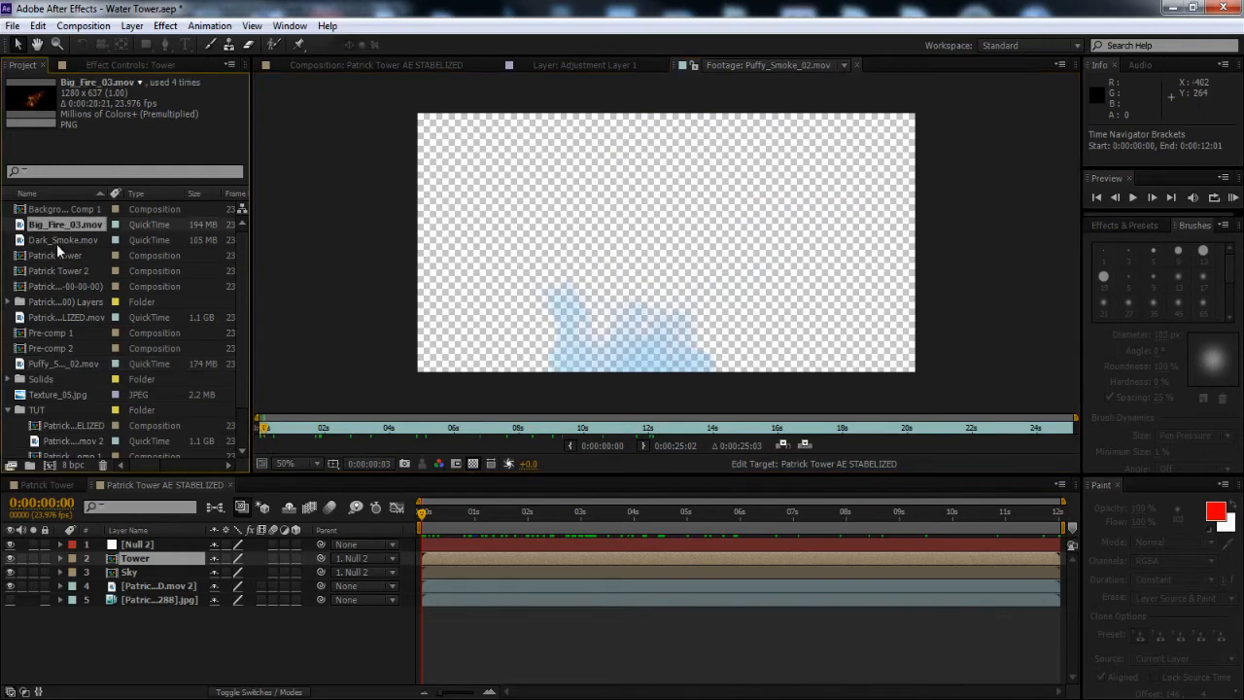
{"action": "left_click", "coordinate": [56, 241], "text": "shift"}
{"action": "left_click", "coordinate": [60, 364], "text": "ctrl"}
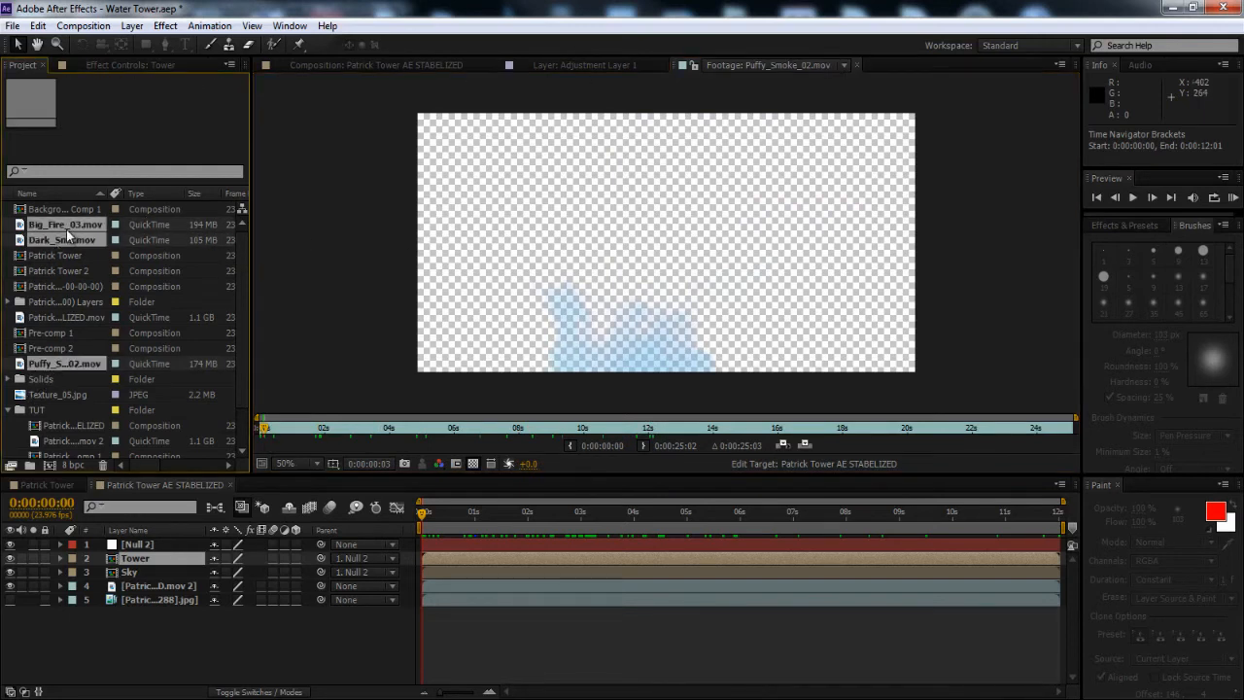
{"action": "left_click_drag", "start_coordinate": [66, 233], "coordinate": [202, 646]}
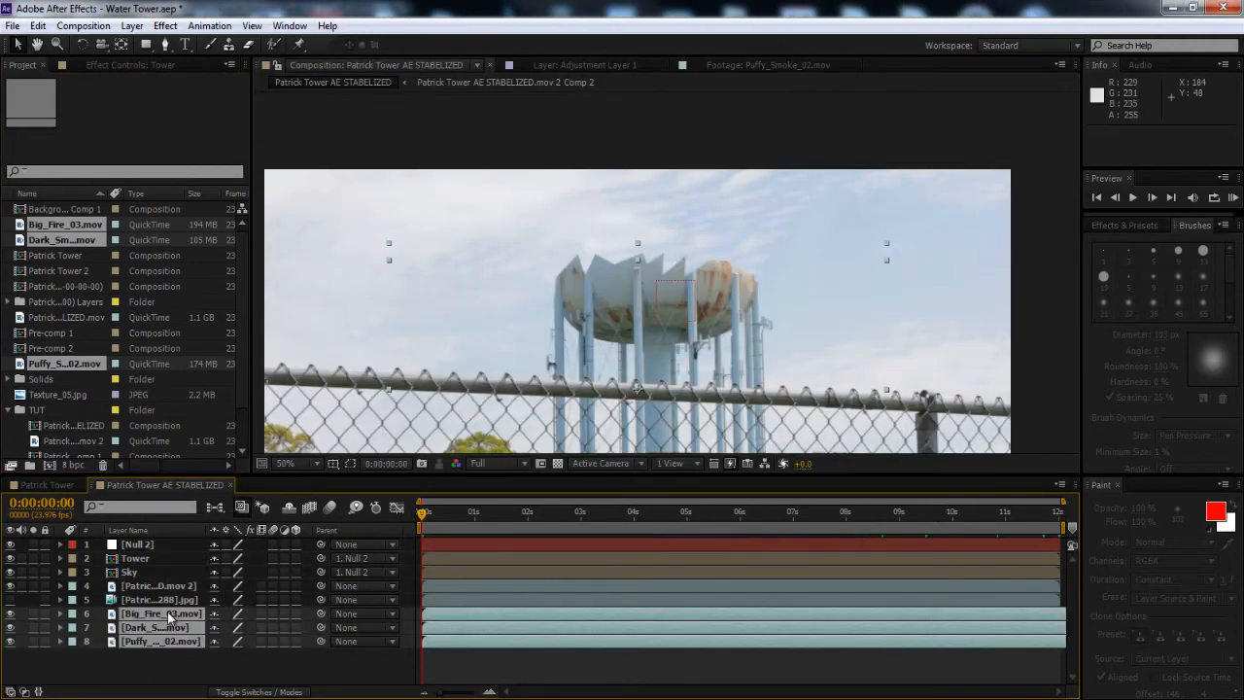
{"action": "left_click_drag", "start_coordinate": [168, 621], "coordinate": [184, 571]}
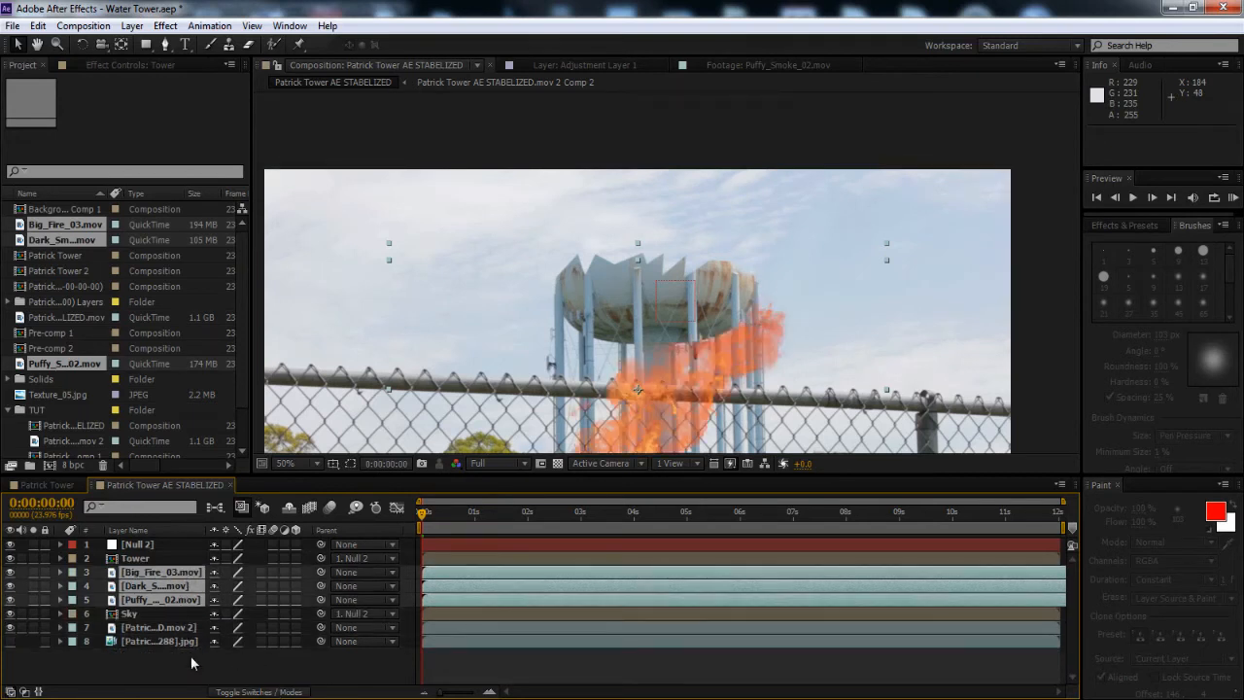
{"action": "left_click", "coordinate": [97, 671]}
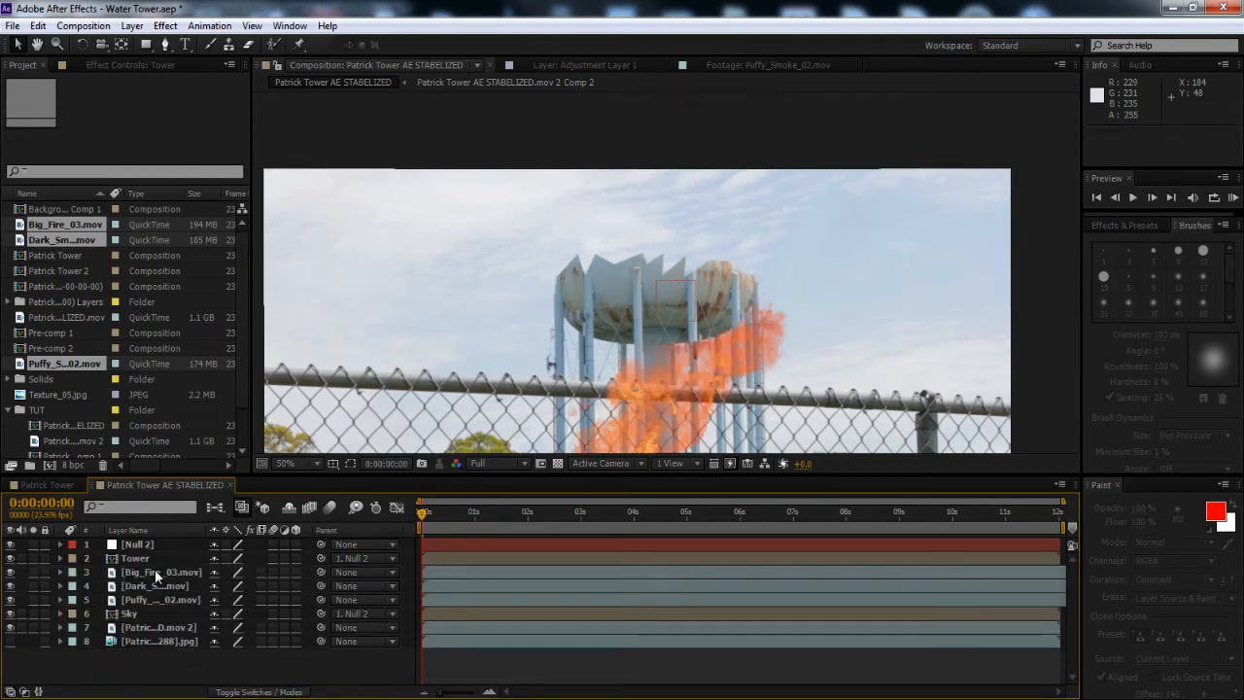
Hide the Dark_Smoke and Puffy_Smoke_02 layers, leaving Big_Fire_03 visible
{"action": "left_click", "coordinate": [32, 571]}
{"action": "left_click", "coordinate": [32, 572]}
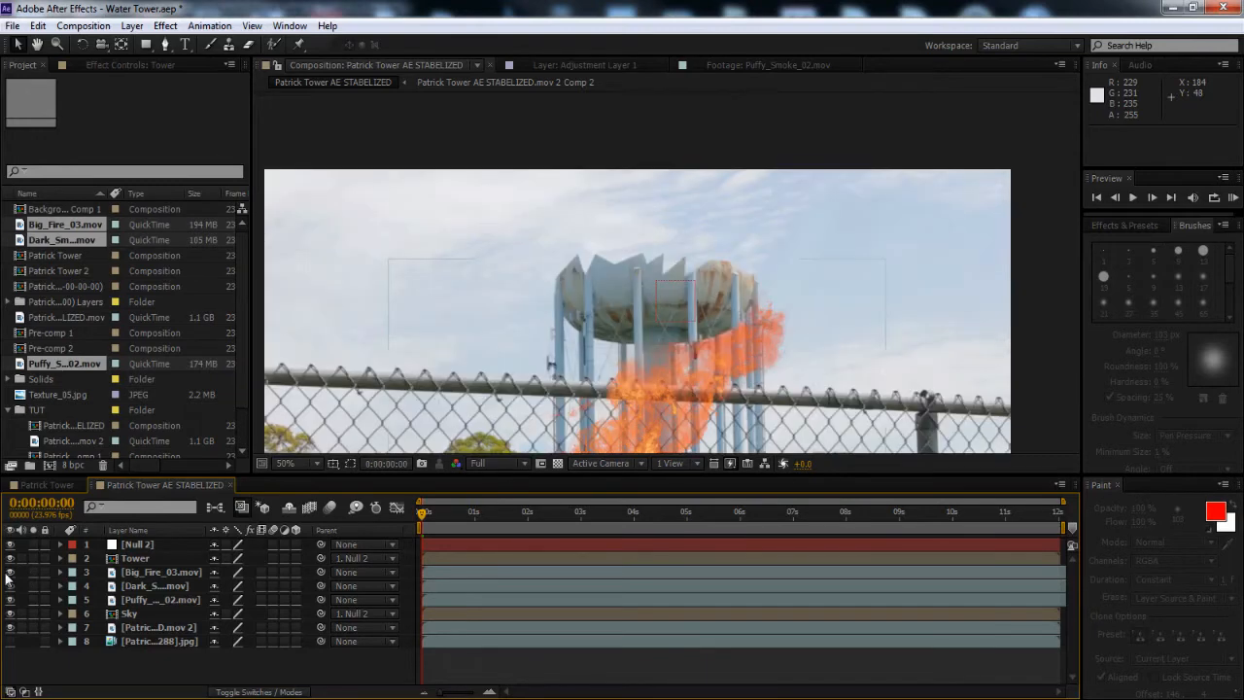
{"action": "left_click_drag", "start_coordinate": [9, 585], "coordinate": [9, 600]}
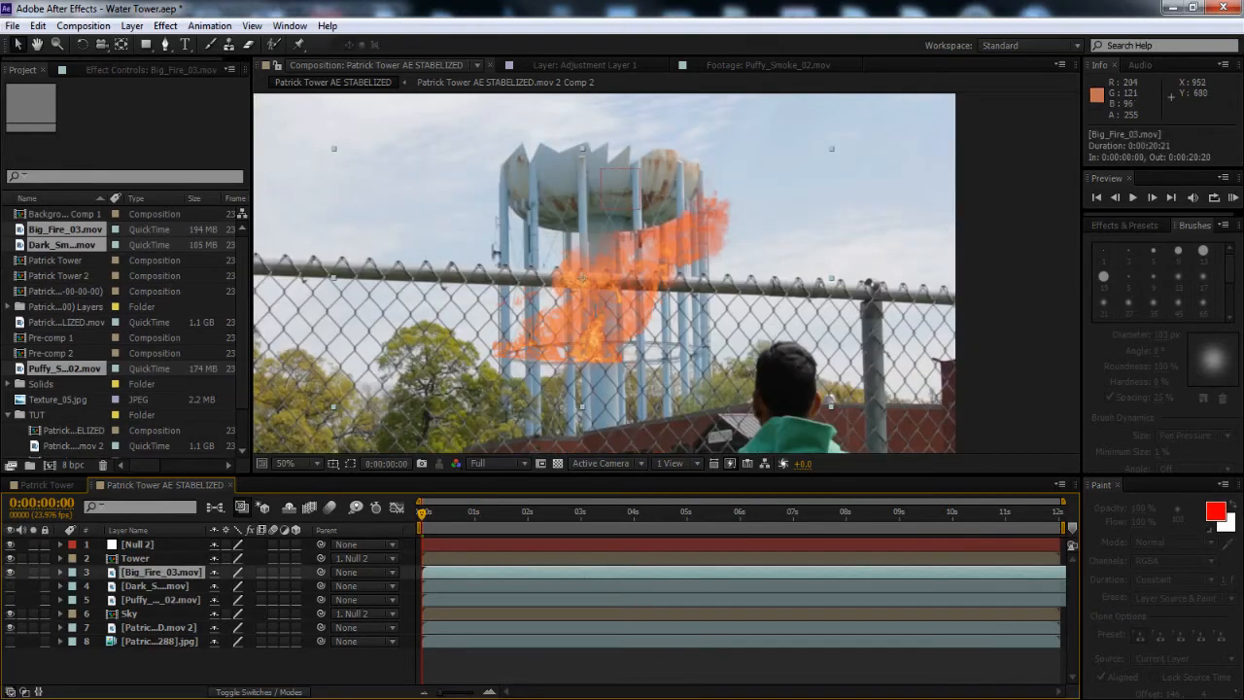
Scale Big_Fire_03 to about 93% width and move it behind the tank's broken rim at about position 1000, 118
{"action": "left_click_drag", "start_coordinate": [579, 324], "coordinate": [611, 284]}
{"action": "left_click_drag", "start_coordinate": [833, 200], "coordinate": [815, 201]}
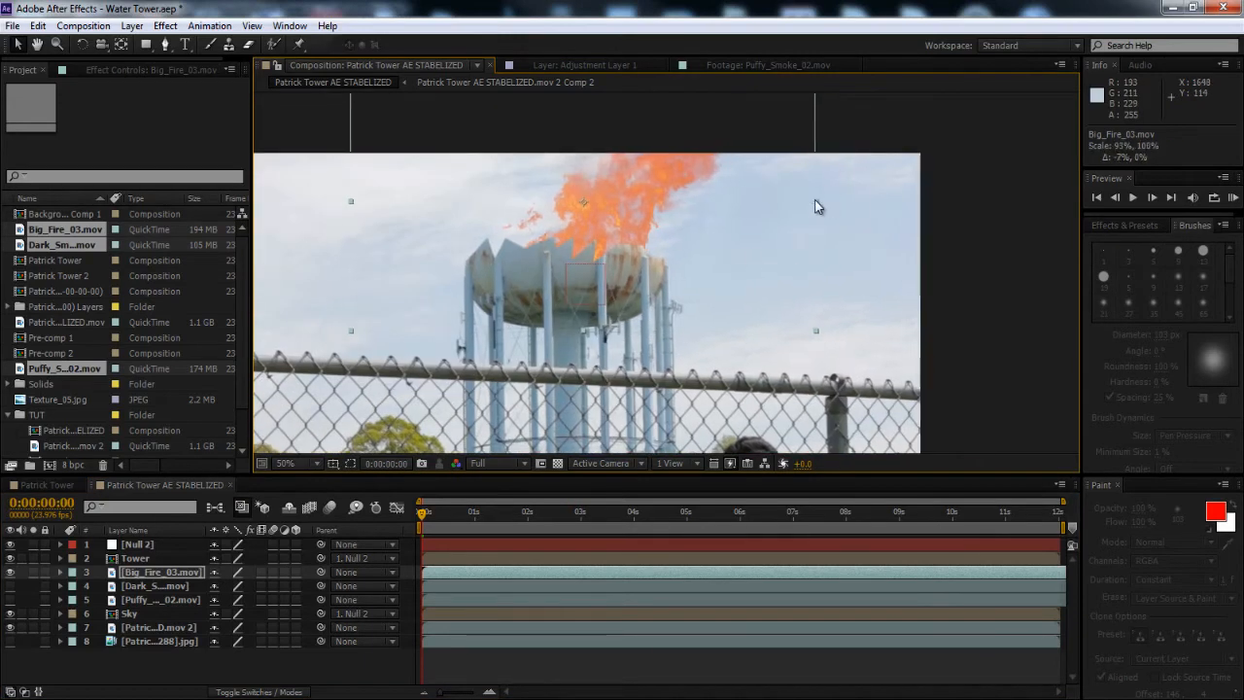
{"action": "left_click_drag", "start_coordinate": [629, 215], "coordinate": [587, 223]}
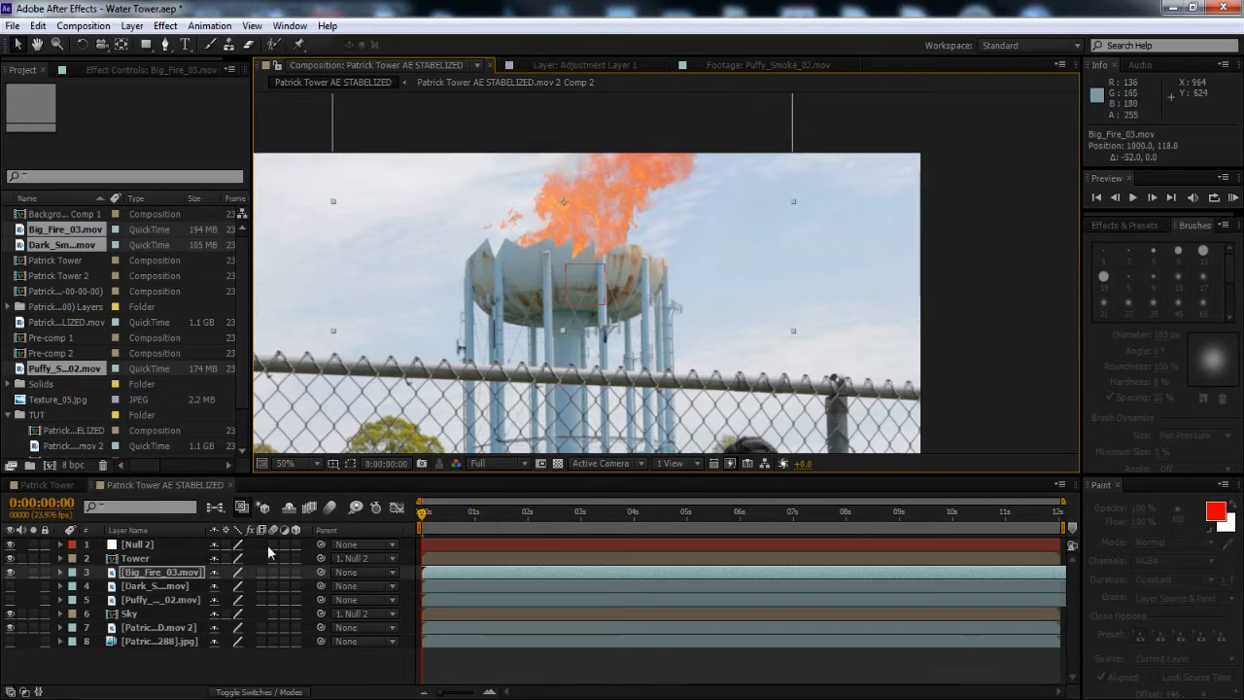
Parent Big_Fire_03 to Null 2, scrub through the timeline to check its motion, and return to the first frame
{"action": "left_click_drag", "start_coordinate": [321, 572], "coordinate": [146, 546]}
{"action": "left_click_drag", "start_coordinate": [436, 516], "coordinate": [908, 503]}
{"action": "left_click", "coordinate": [630, 510]}
{"action": "left_click_drag", "start_coordinate": [498, 510], "coordinate": [244, 515]}
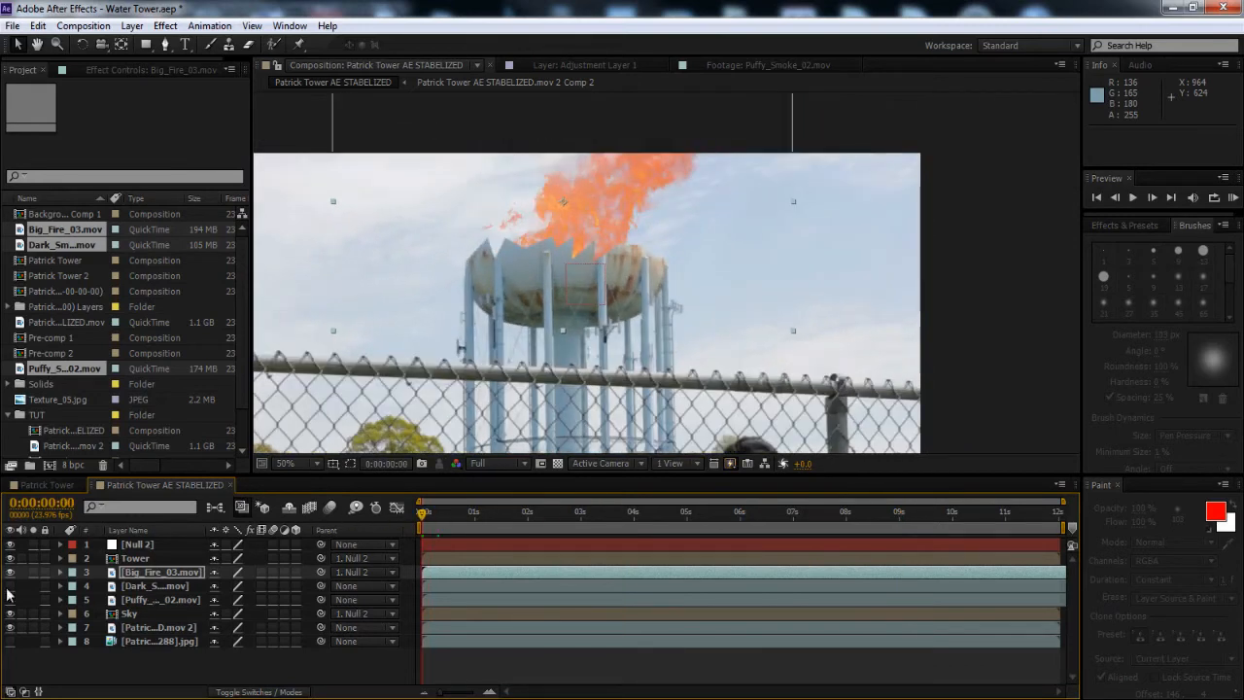
Show the Dark_Smoke layer and shift it 5 seconds earlier so its smoke is already rising at the first frame
{"action": "left_click", "coordinate": [138, 587]}
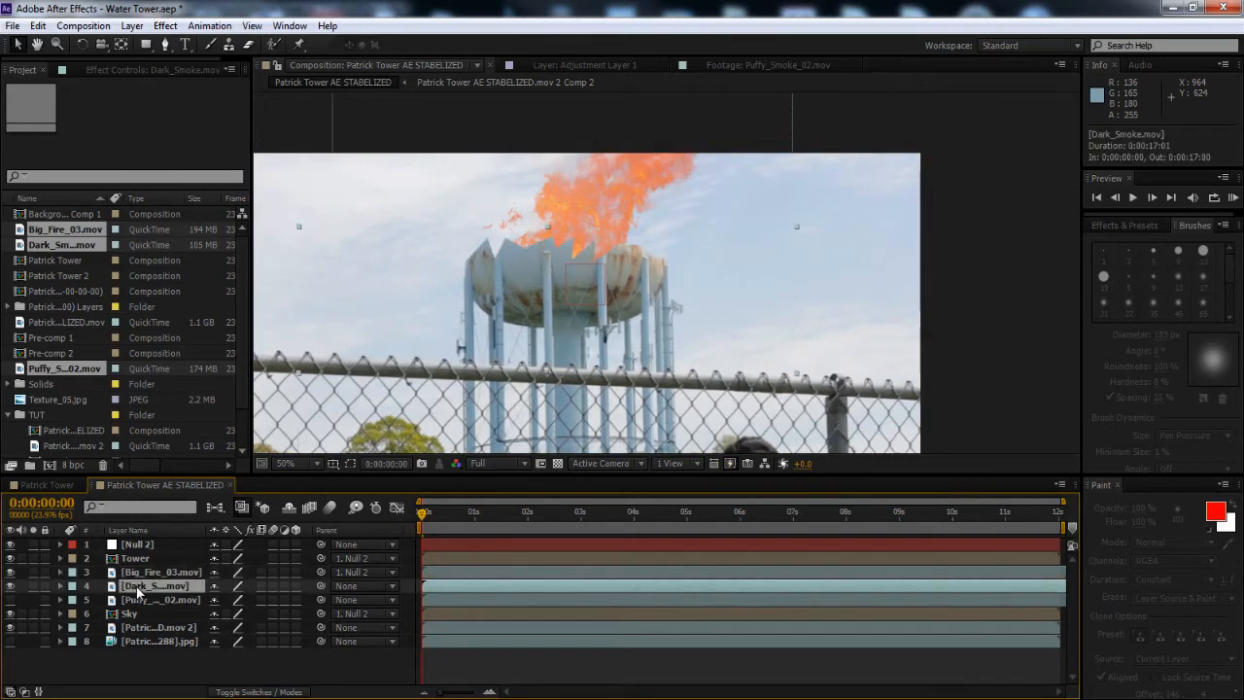
{"action": "left_click", "coordinate": [33, 586]}
{"action": "left_click", "coordinate": [33, 586]}
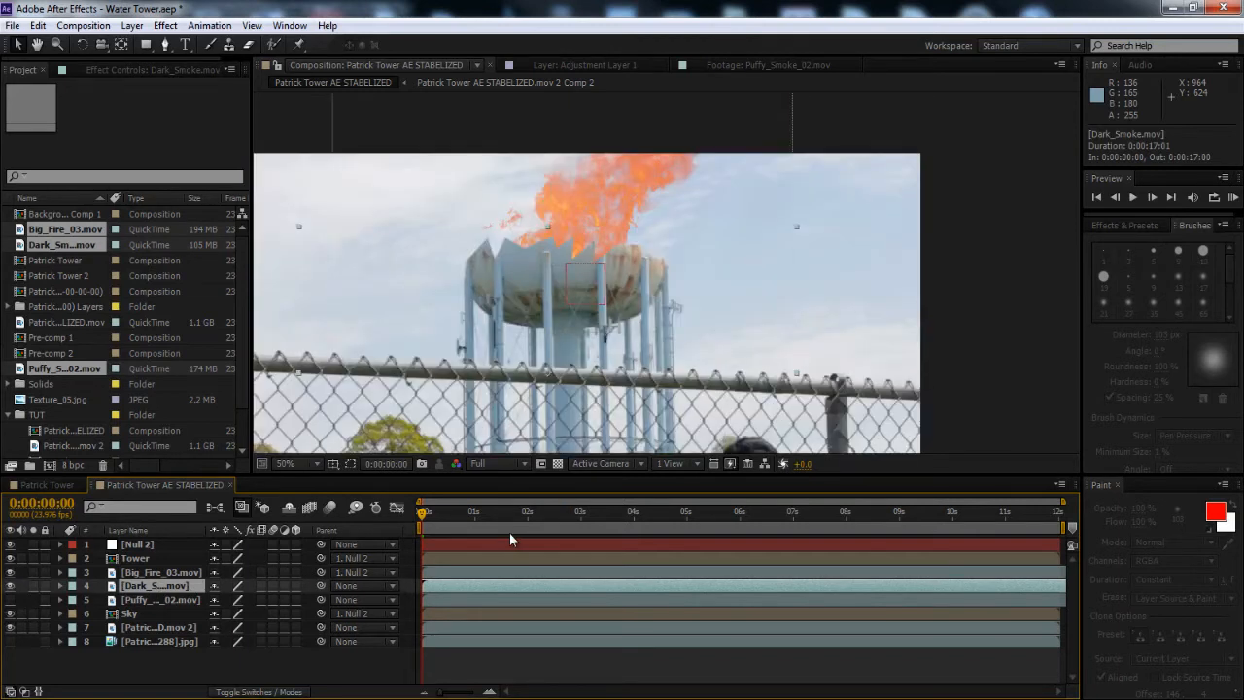
{"action": "scroll", "coordinate": [578, 336], "scroll_direction": "down", "scroll_amount": 2}
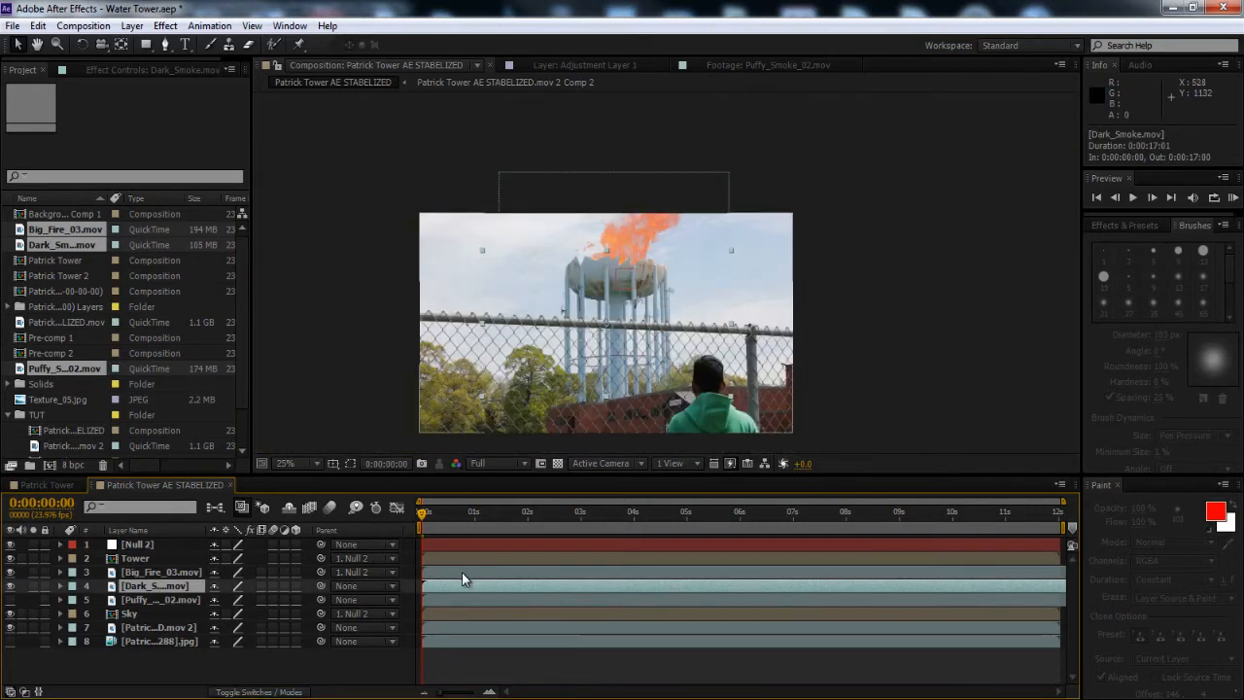
{"action": "left_click_drag", "start_coordinate": [477, 586], "coordinate": [205, 598]}
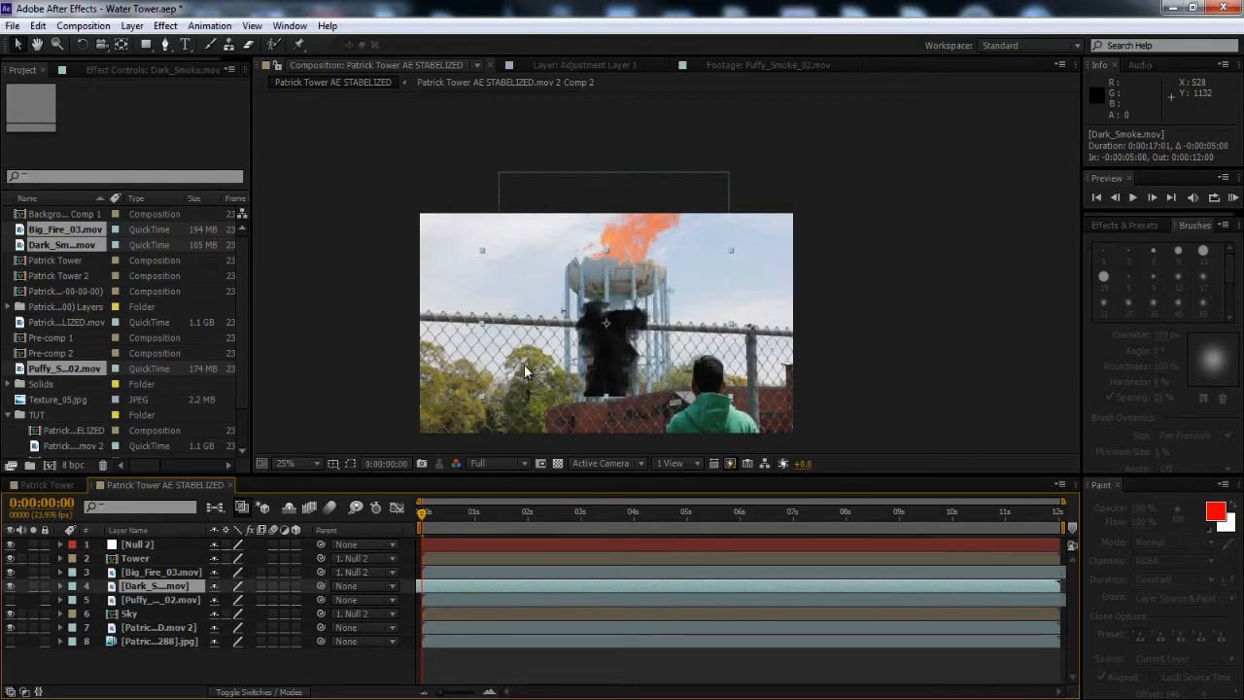
Move Dark_Smoke up behind the tank's broken rim to about position 992, 20 and scale its width to about 119%
{"action": "left_click_drag", "start_coordinate": [606, 351], "coordinate": [614, 254]}
{"action": "scroll", "coordinate": [663, 284], "scroll_direction": "up", "scroll_amount": 2}
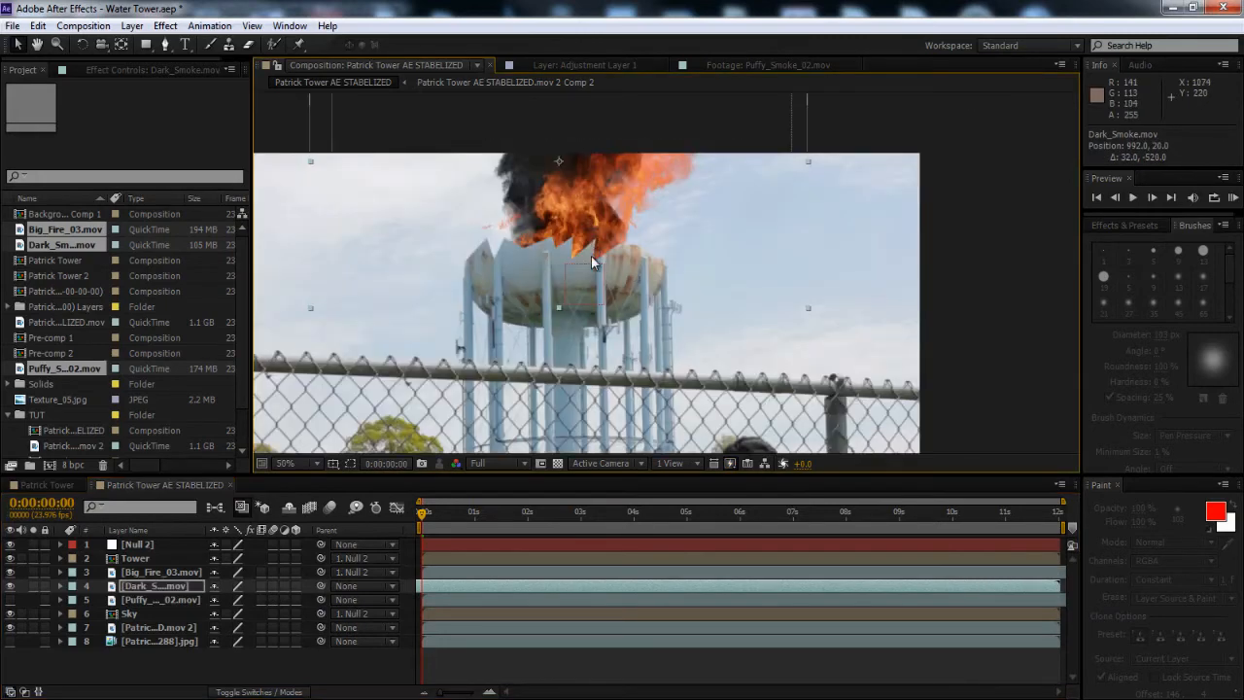
{"action": "left_click_drag", "start_coordinate": [807, 242], "coordinate": [855, 242]}
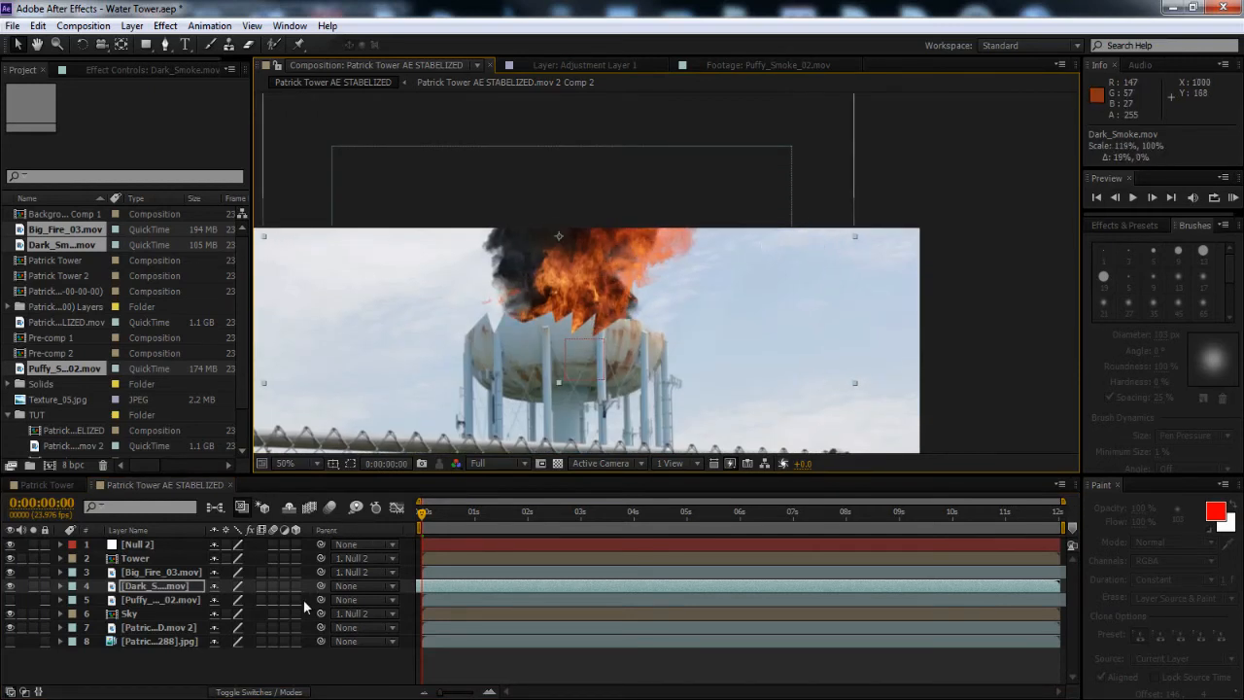
Parent Dark_Smoke to Null 2 and scrub to 0:00:07:18 to check its motion
{"action": "left_click_drag", "start_coordinate": [320, 586], "coordinate": [136, 545]}
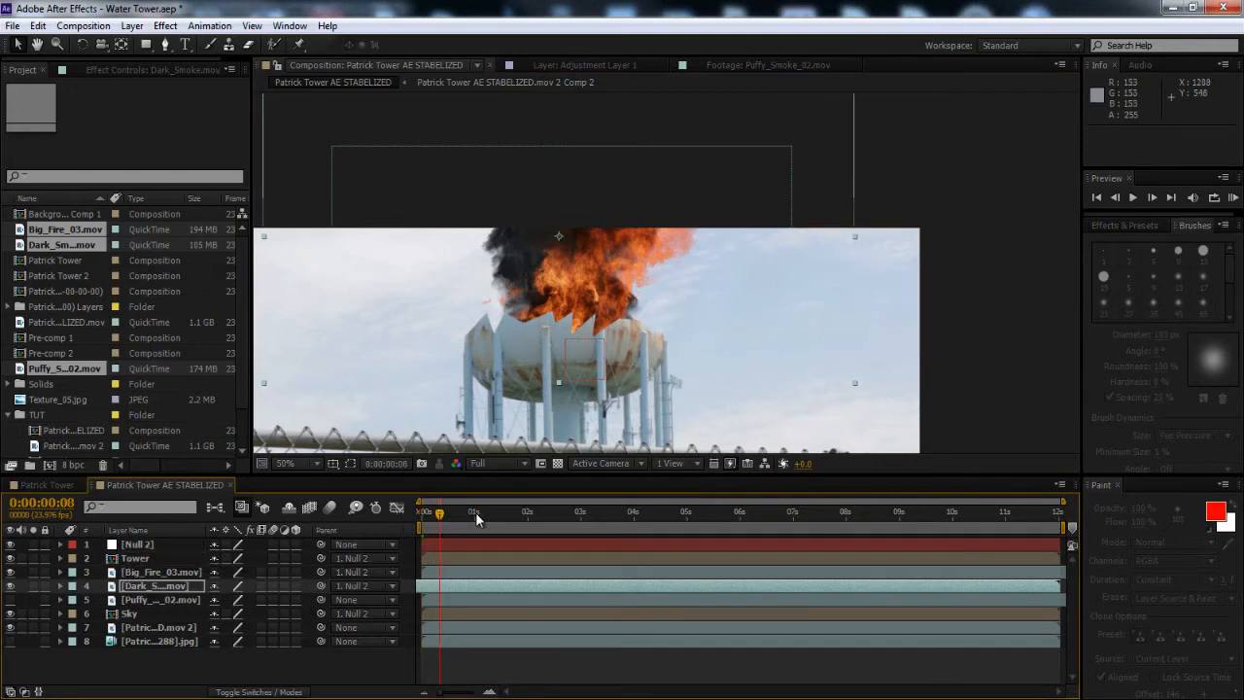
{"action": "left_click_drag", "start_coordinate": [475, 512], "coordinate": [835, 533]}
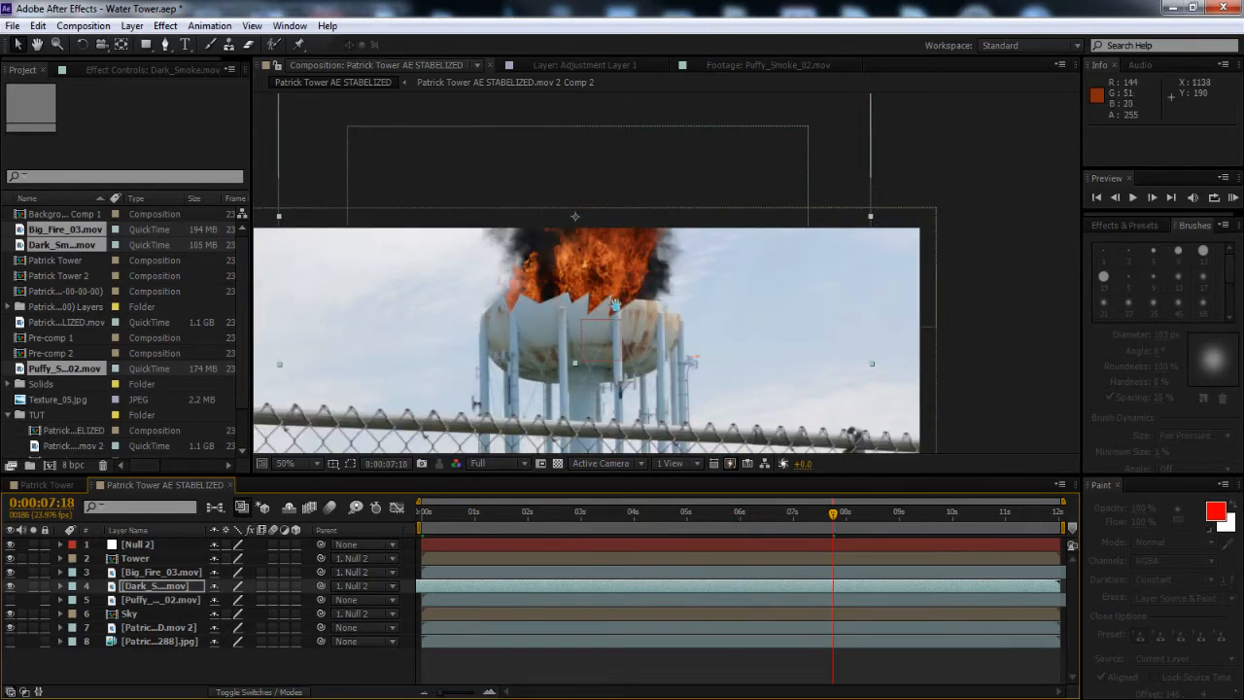
{"action": "left_click_drag", "start_coordinate": [614, 305], "coordinate": [614, 316]}
Show the Puffy_Smoke_02 layer and solo it
{"action": "left_click", "coordinate": [142, 601]}
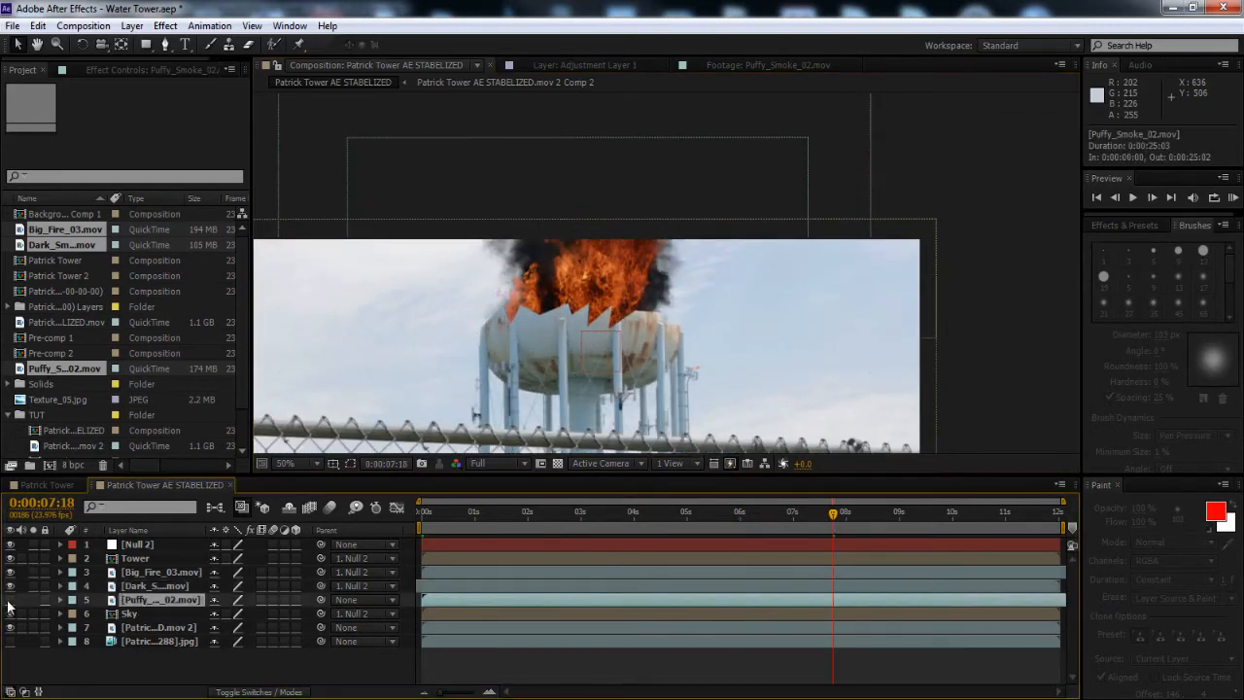
{"action": "left_click", "coordinate": [10, 601]}
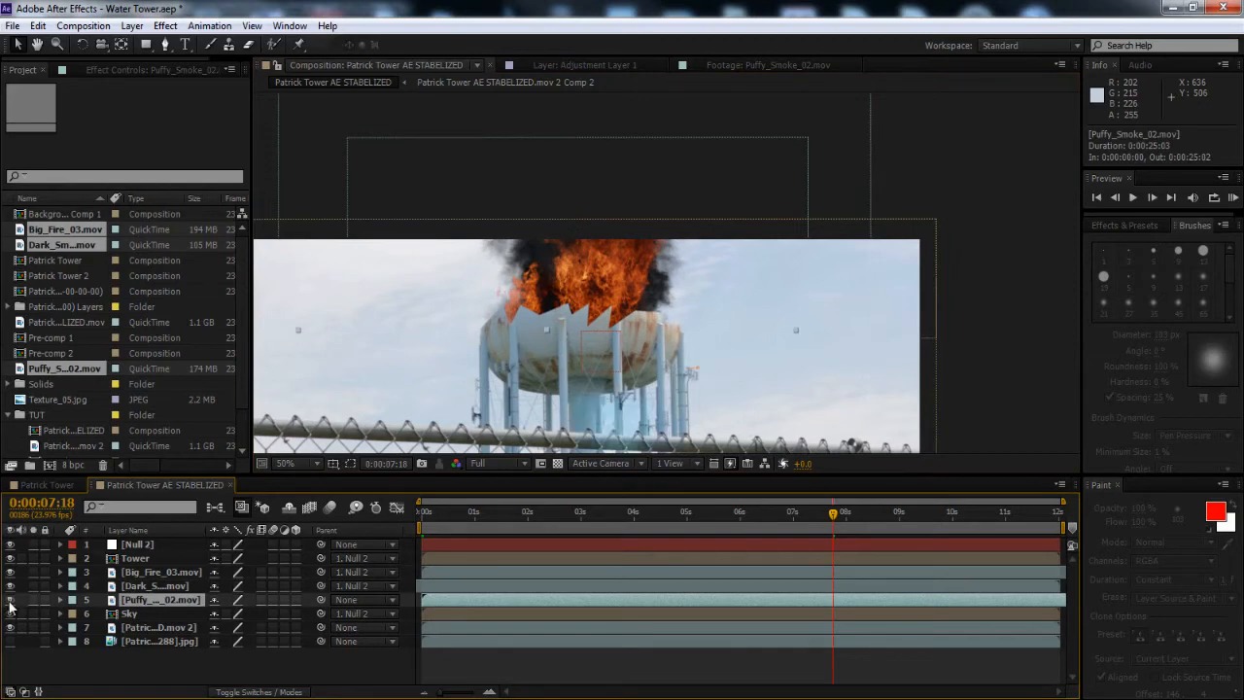
{"action": "left_click_drag", "start_coordinate": [617, 350], "coordinate": [610, 220]}
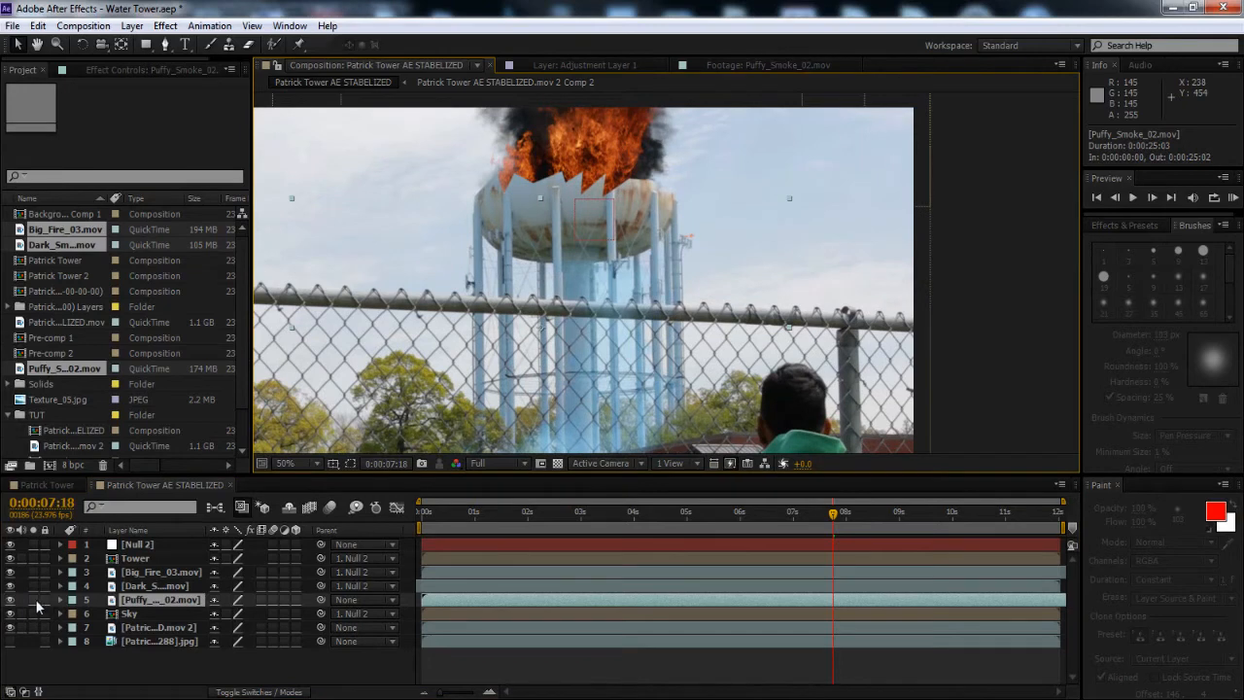
{"action": "left_click", "coordinate": [33, 600]}
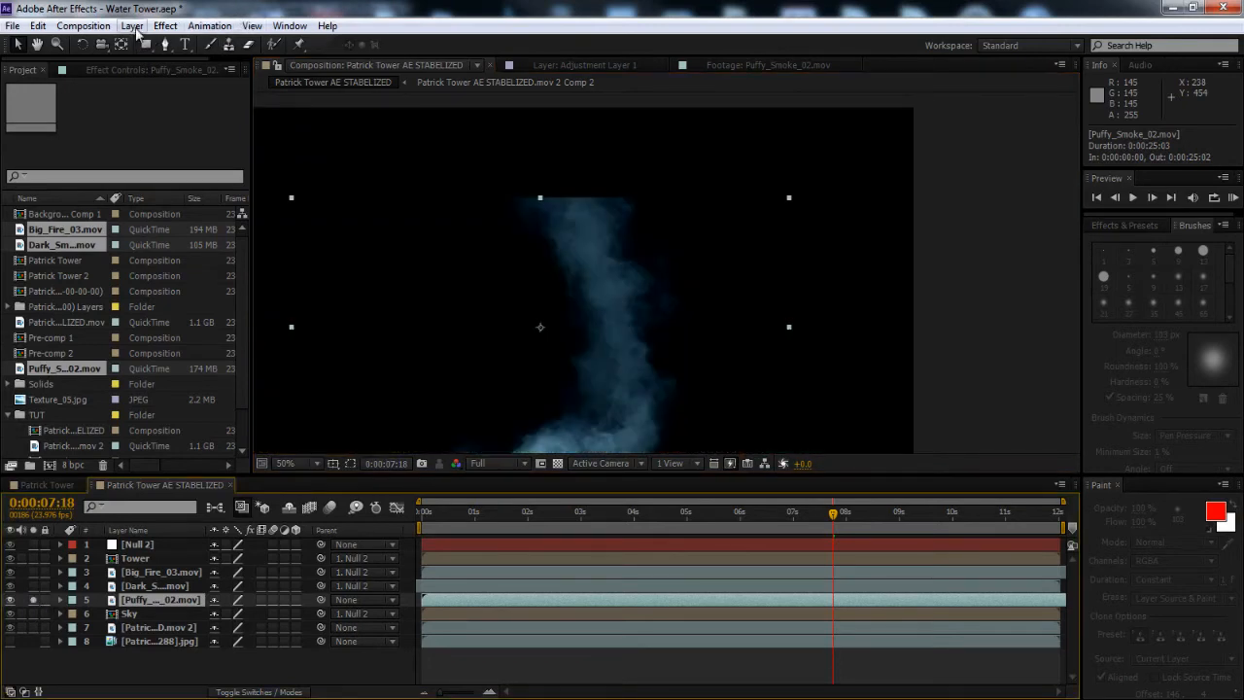
Apply the Tint color correction effect to Puffy_Smoke_02 and turn off its solo
{"action": "left_click", "coordinate": [165, 25]}
{"action": "mouse_move", "coordinate": [324, 697]}
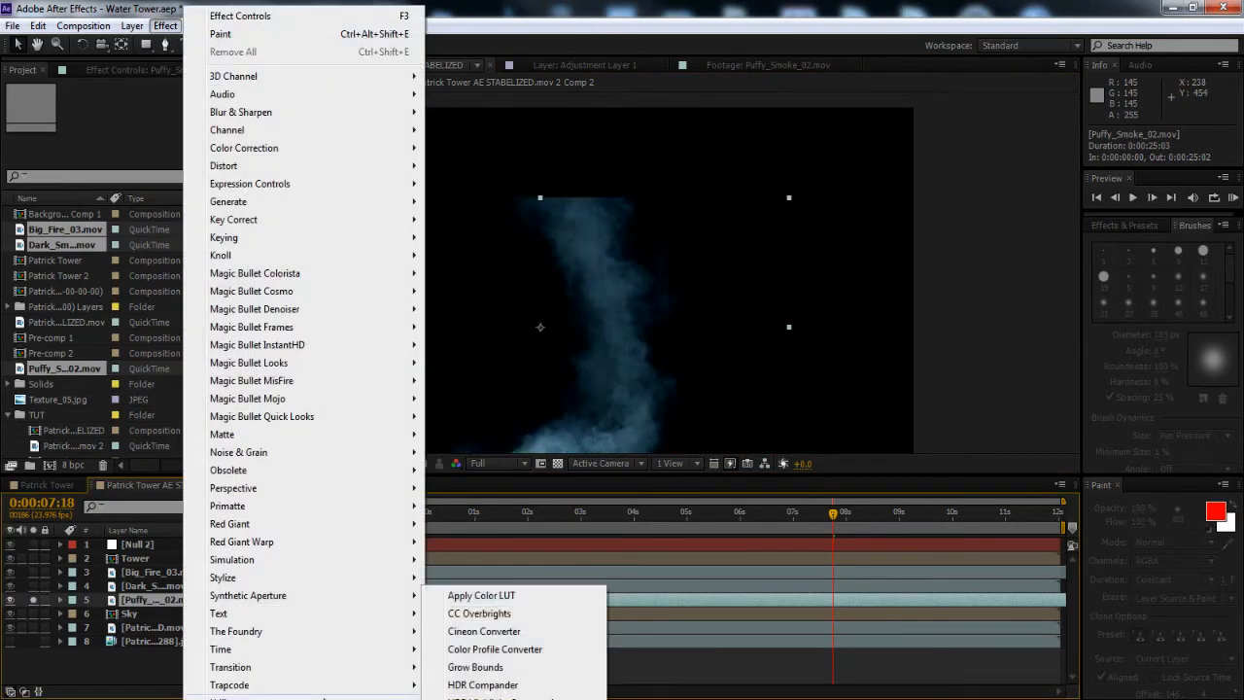
{"action": "mouse_move", "coordinate": [286, 148]}
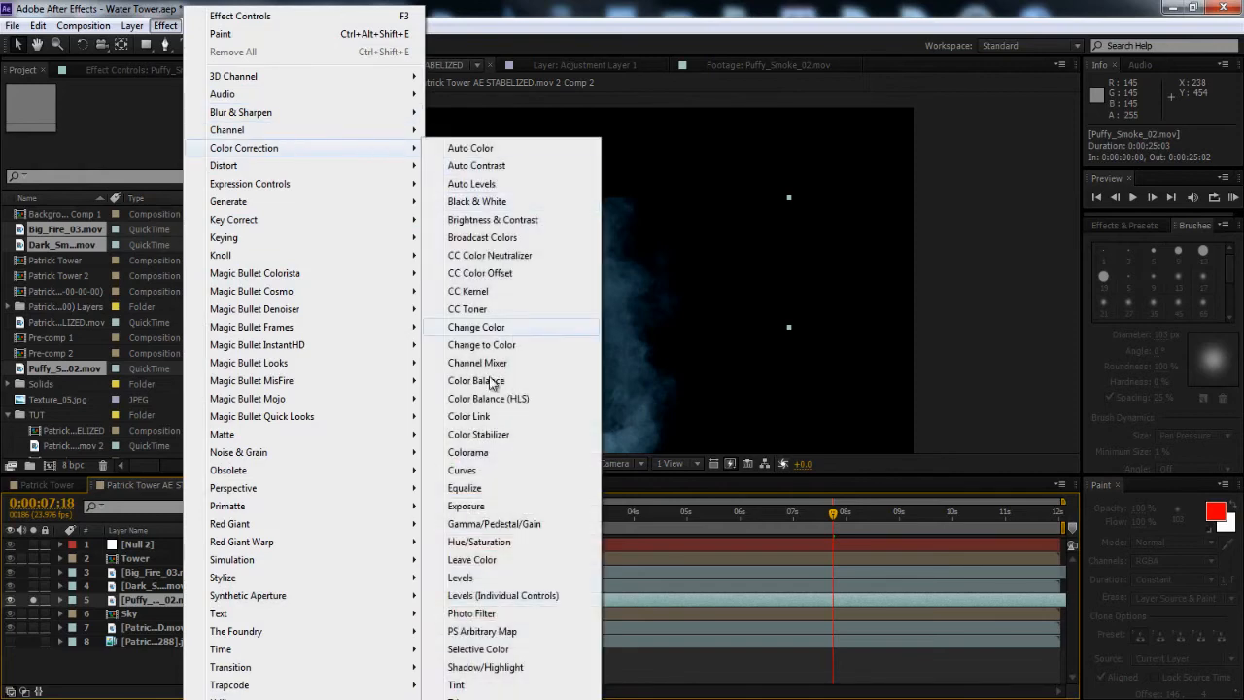
{"action": "left_click", "coordinate": [478, 684]}
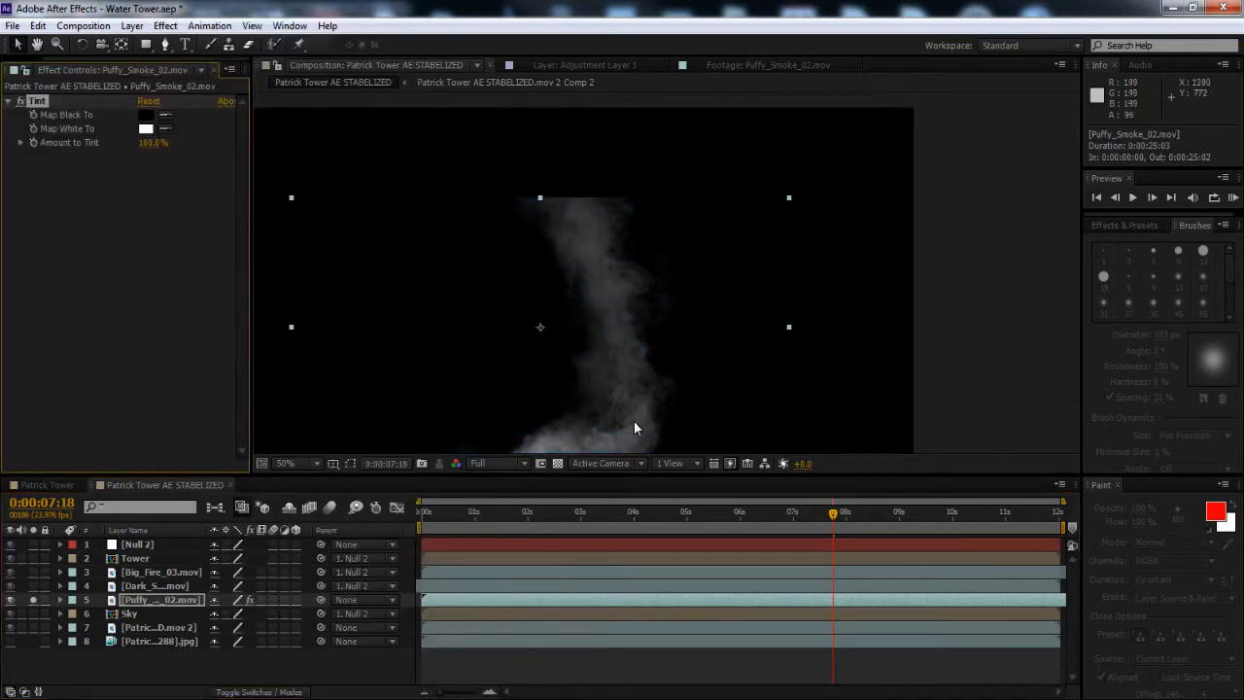
{"action": "scroll", "coordinate": [633, 428], "scroll_direction": "down", "scroll_amount": 3}
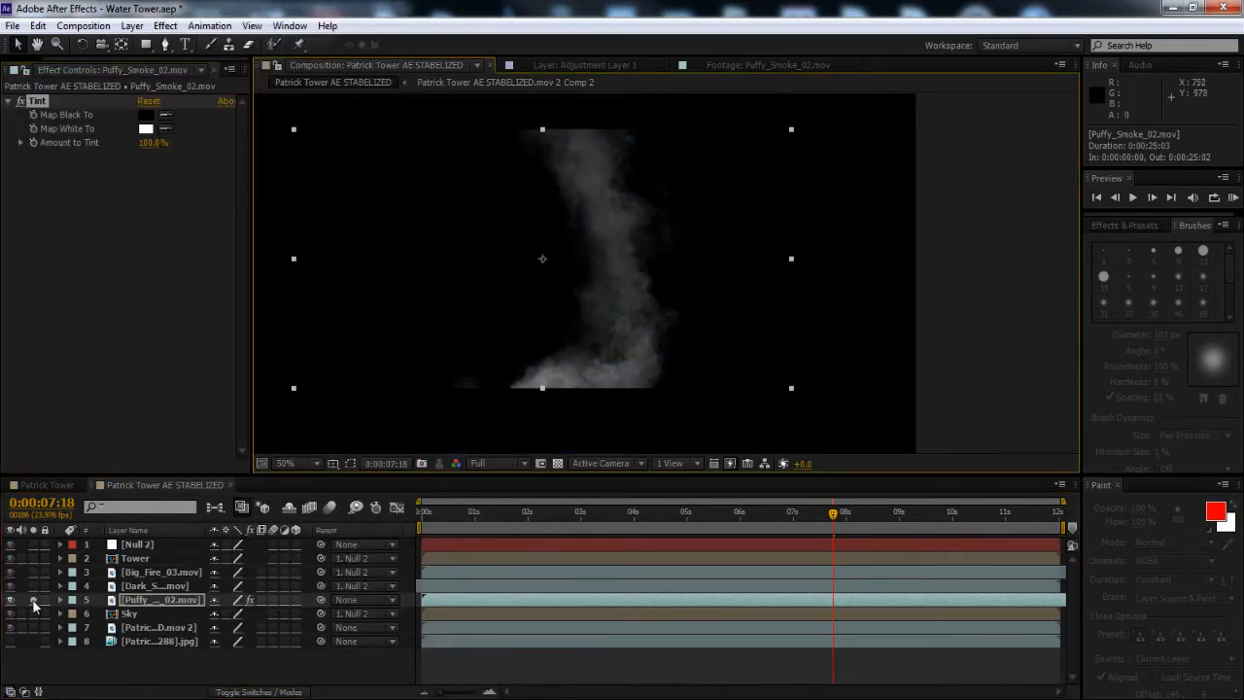
{"action": "left_click", "coordinate": [34, 600]}
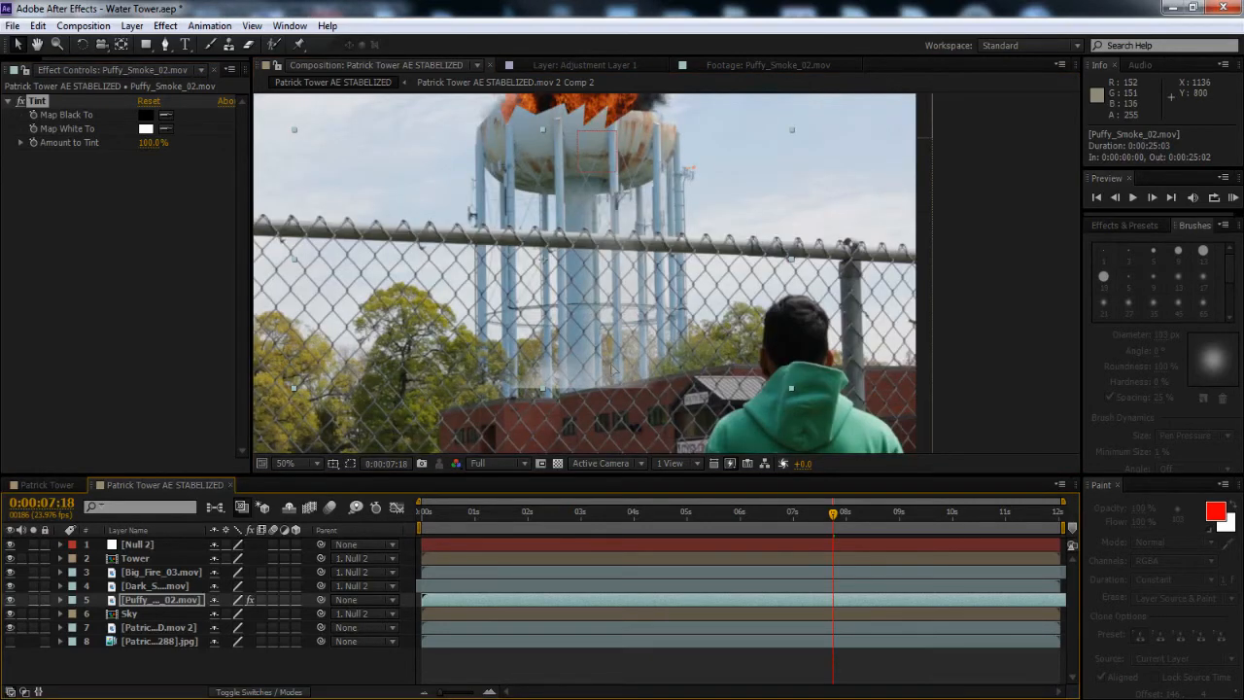
Move Puffy_Smoke_02 up behind the tank to about position 1042, -82 and scale its width to about 79%
{"action": "left_click_drag", "start_coordinate": [606, 364], "coordinate": [633, 36]}
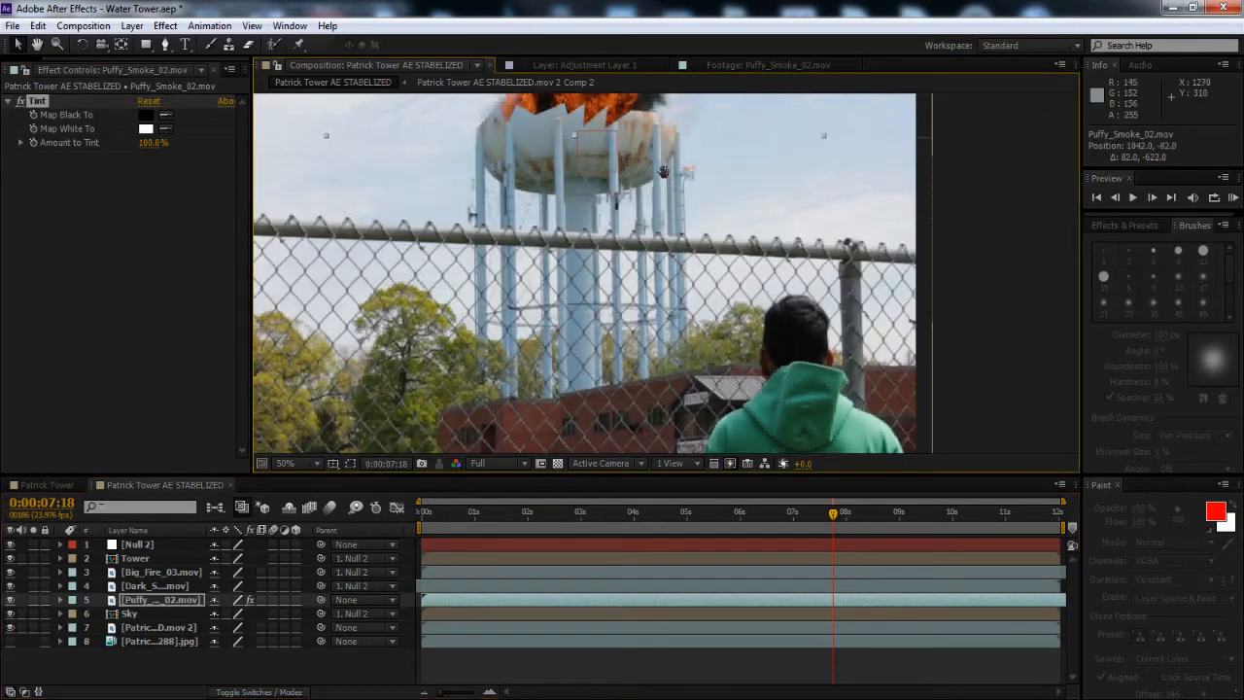
{"action": "scroll", "coordinate": [822, 180], "scroll_direction": "up", "scroll_amount": 6}
{"action": "left_click_drag", "start_coordinate": [822, 181], "coordinate": [771, 182]}
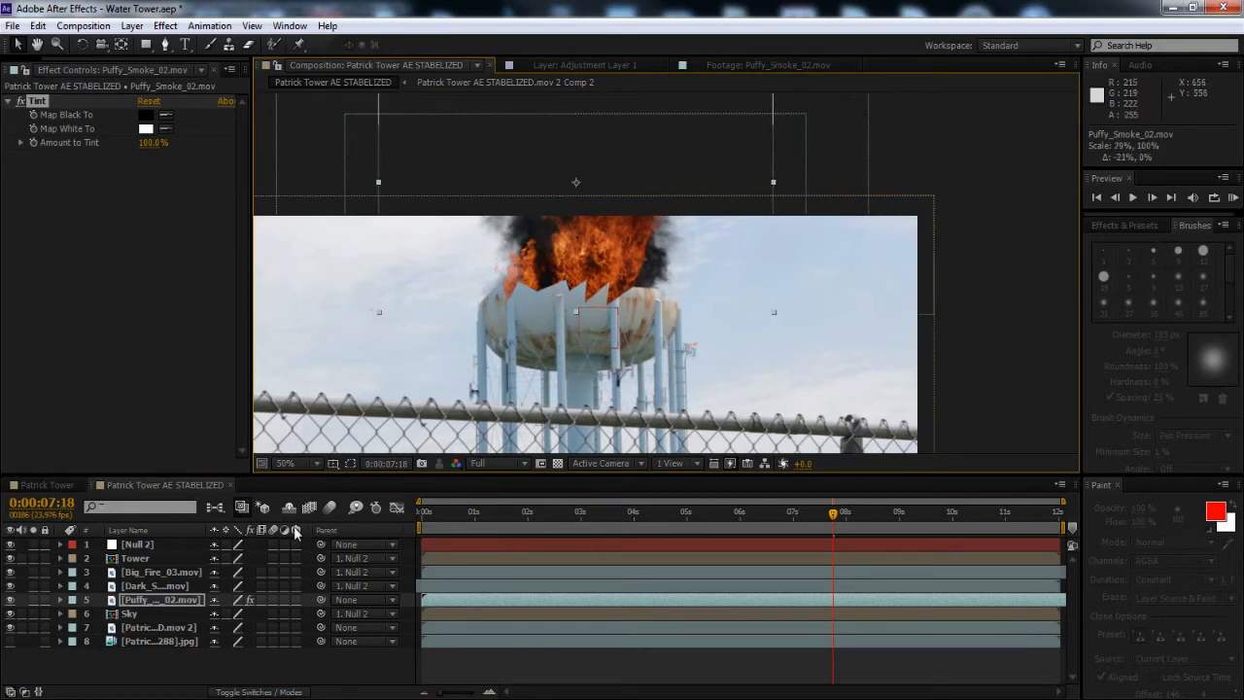
Place Puffy_Smoke_02 above Dark_Smoke, parent it to Null 2, and check the fire and smoke up to 0:00:04:18
{"action": "left_click_drag", "start_coordinate": [170, 603], "coordinate": [183, 588]}
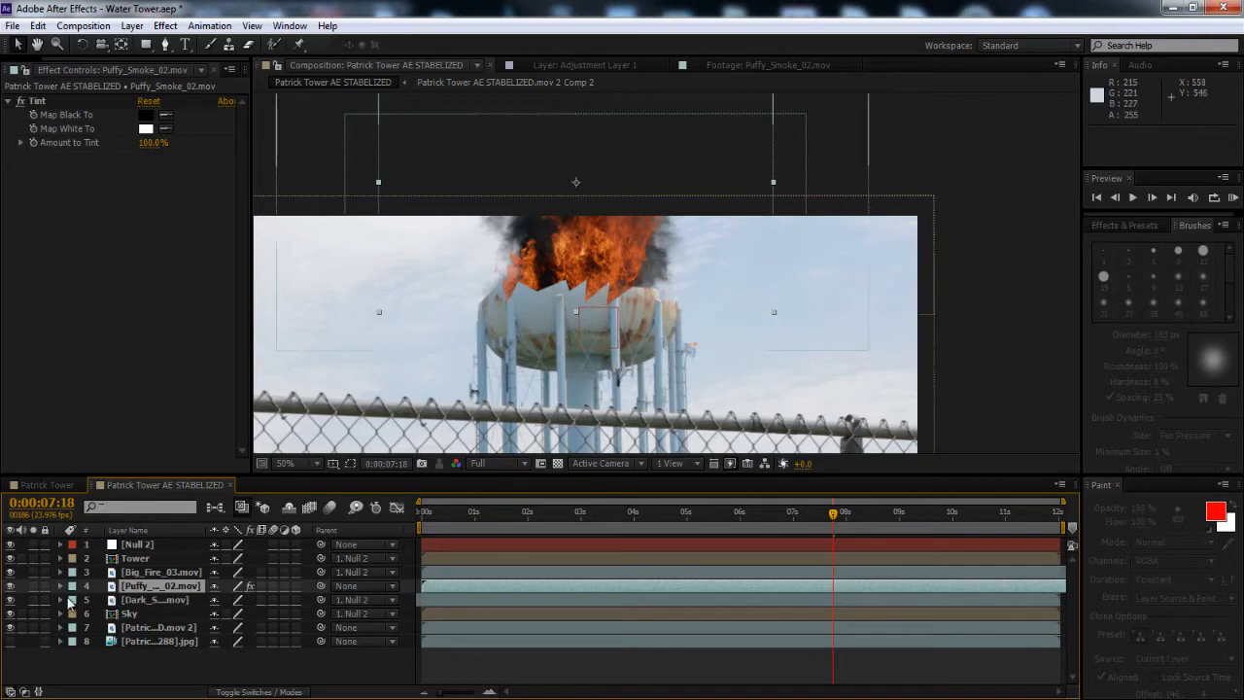
{"action": "left_click_drag", "start_coordinate": [320, 586], "coordinate": [155, 546]}
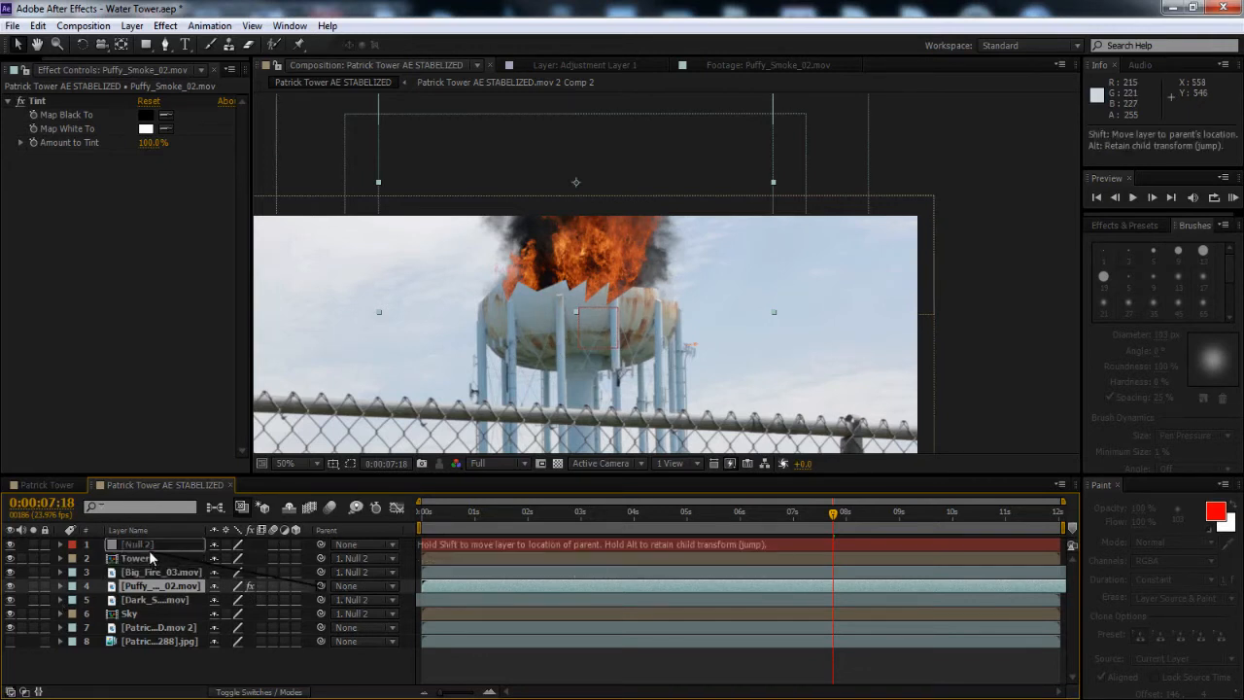
{"action": "left_click_drag", "start_coordinate": [445, 515], "coordinate": [478, 520]}
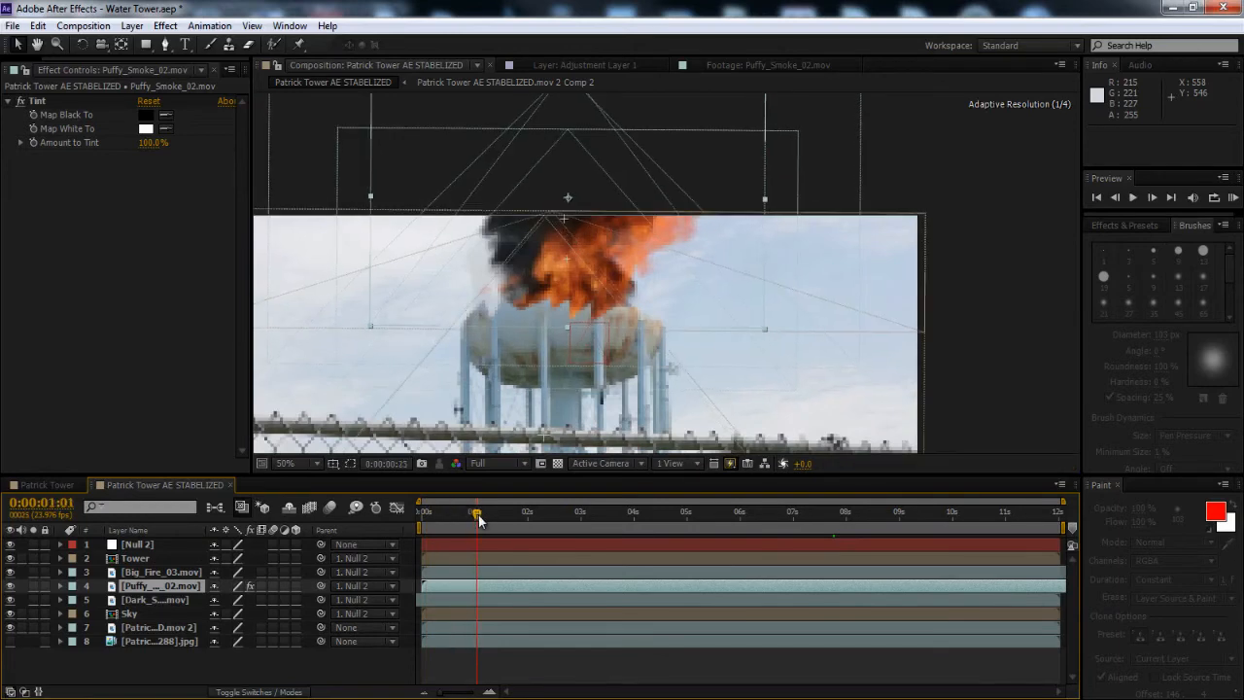
{"action": "left_click", "coordinate": [674, 513]}
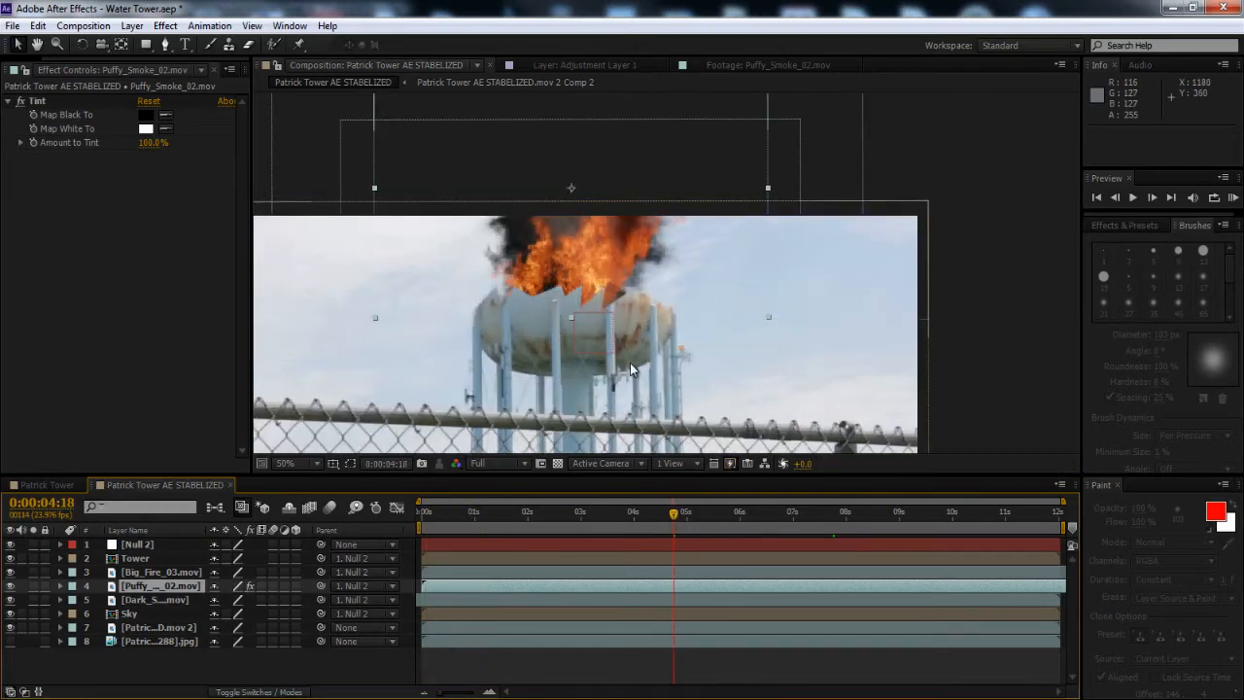
{"action": "scroll", "coordinate": [631, 365], "scroll_direction": "down", "scroll_amount": 2}
{"action": "scroll", "coordinate": [597, 344], "scroll_direction": "up", "scroll_amount": 2}
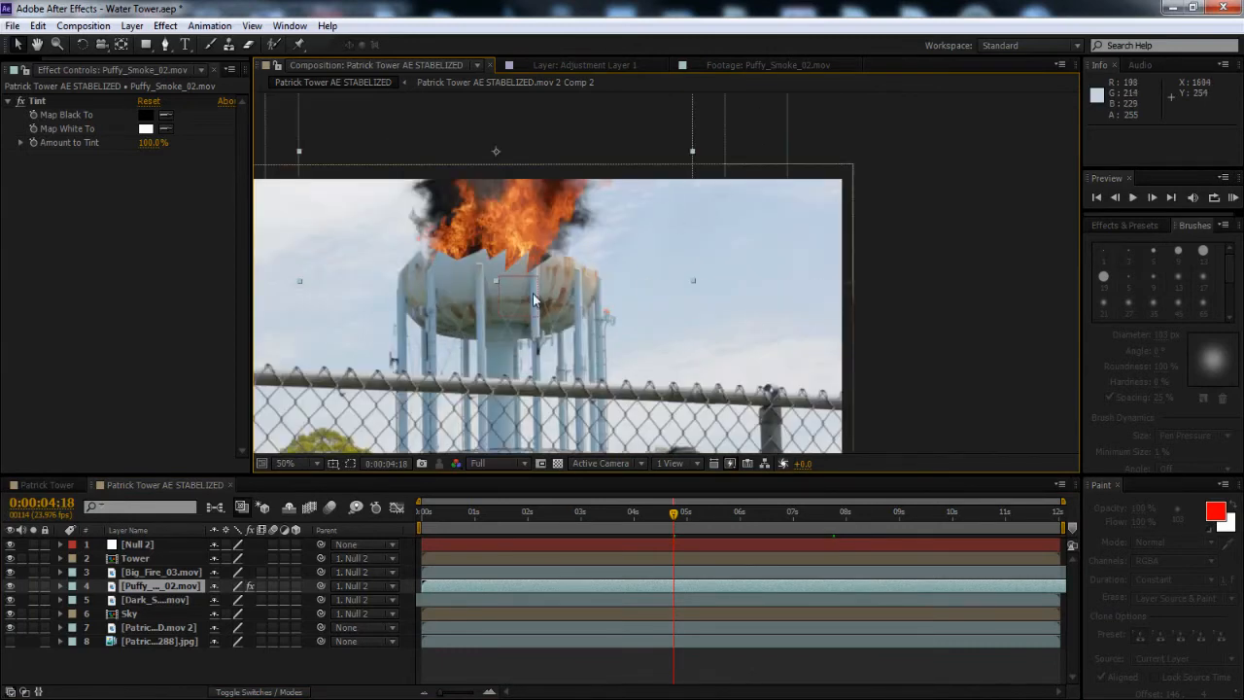
{"action": "left_click_drag", "start_coordinate": [565, 332], "coordinate": [752, 137]}
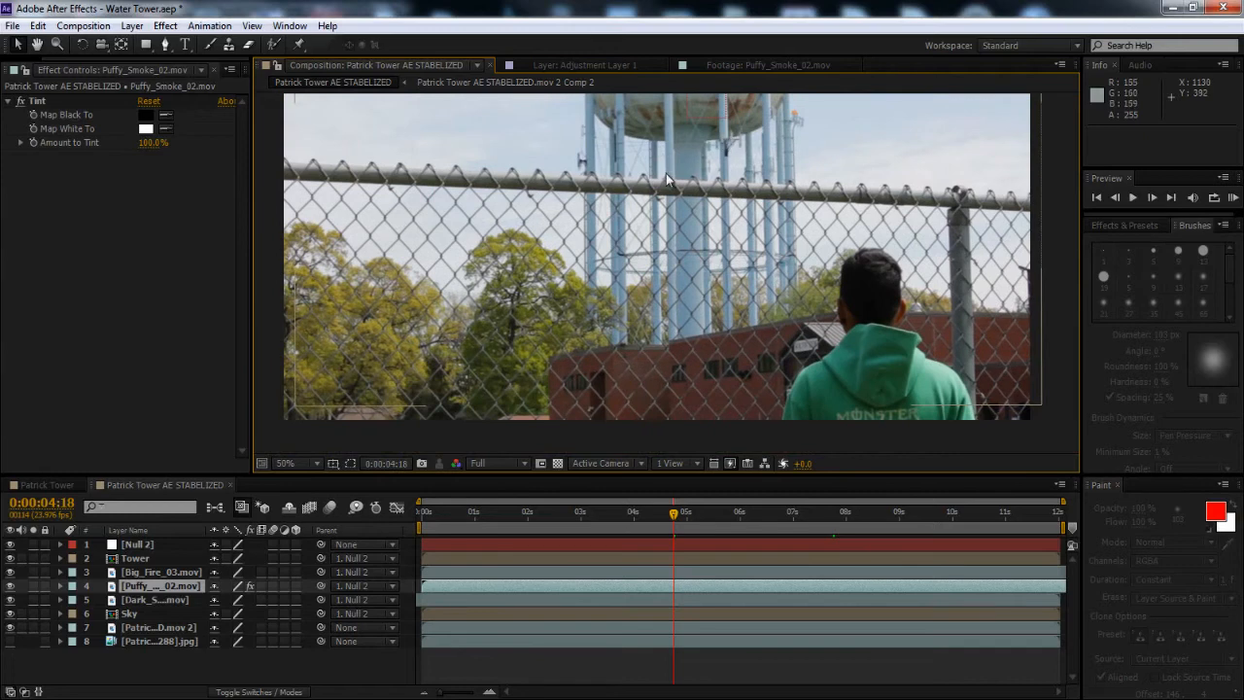
Apply a Curves effect to the stabilized footage on layer 7 and shape the RGB curve into an S for more contrast
{"action": "left_click", "coordinate": [155, 630]}
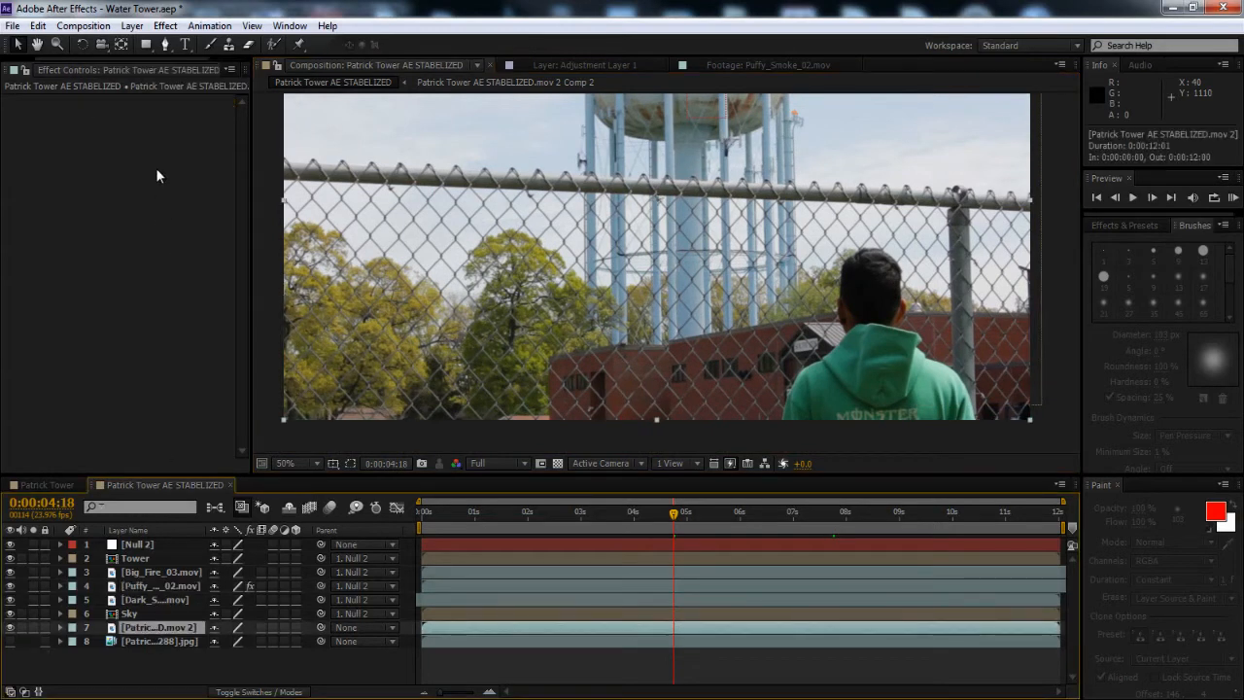
{"action": "left_click", "coordinate": [166, 26]}
{"action": "mouse_move", "coordinate": [301, 150]}
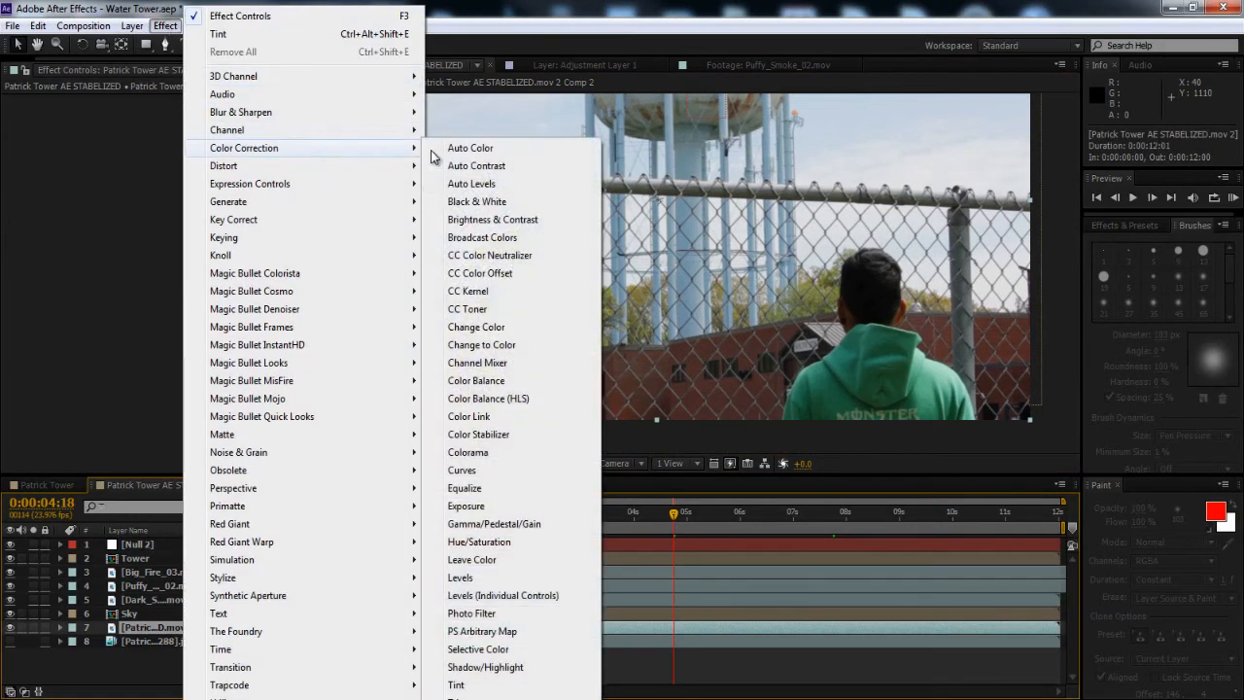
{"action": "left_click", "coordinate": [492, 470]}
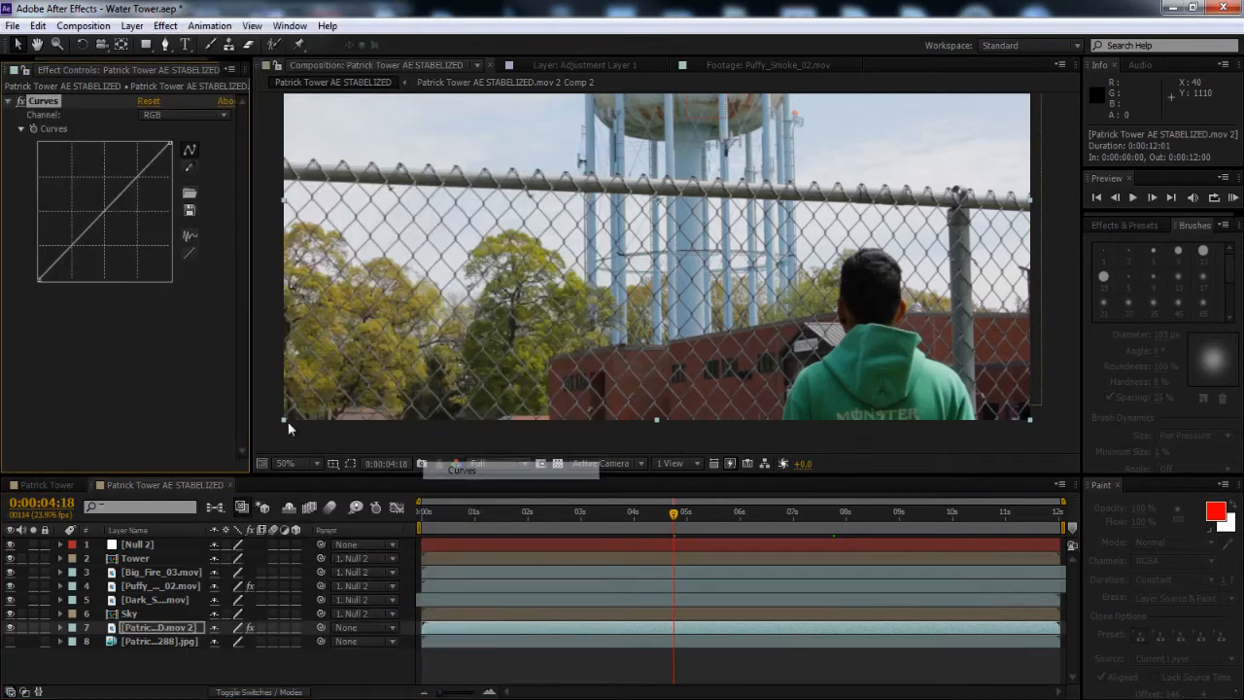
{"action": "mouse_move", "coordinate": [58, 264]}
{"action": "left_mouse_down"}
{"action": "mouse_move", "coordinate": [71, 281]}
{"action": "mouse_move", "coordinate": [65, 270]}
{"action": "left_mouse_up"}
{"action": "mouse_move", "coordinate": [141, 179]}
{"action": "left_mouse_down"}
{"action": "mouse_move", "coordinate": [148, 187]}
{"action": "mouse_move", "coordinate": [141, 169]}
{"action": "left_mouse_up"}
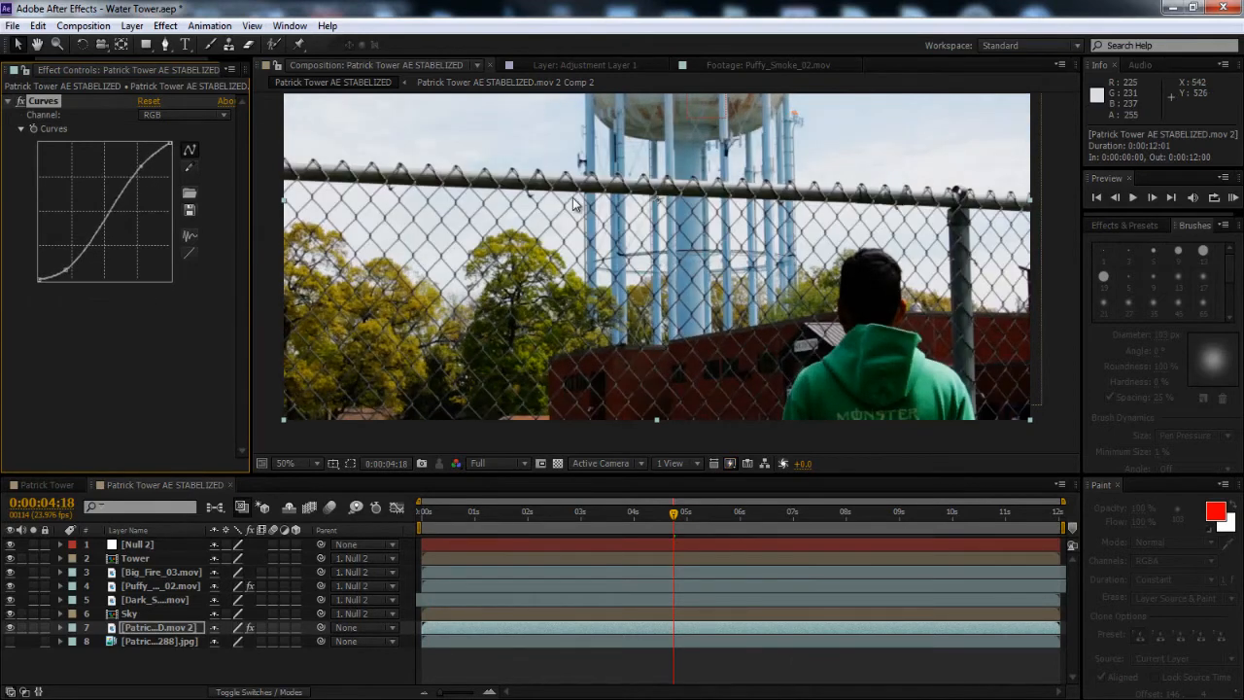
Copy the footage layer's Curves effect onto the Tower and Sky layers
{"action": "left_click_drag", "start_coordinate": [534, 180], "coordinate": [525, 354]}
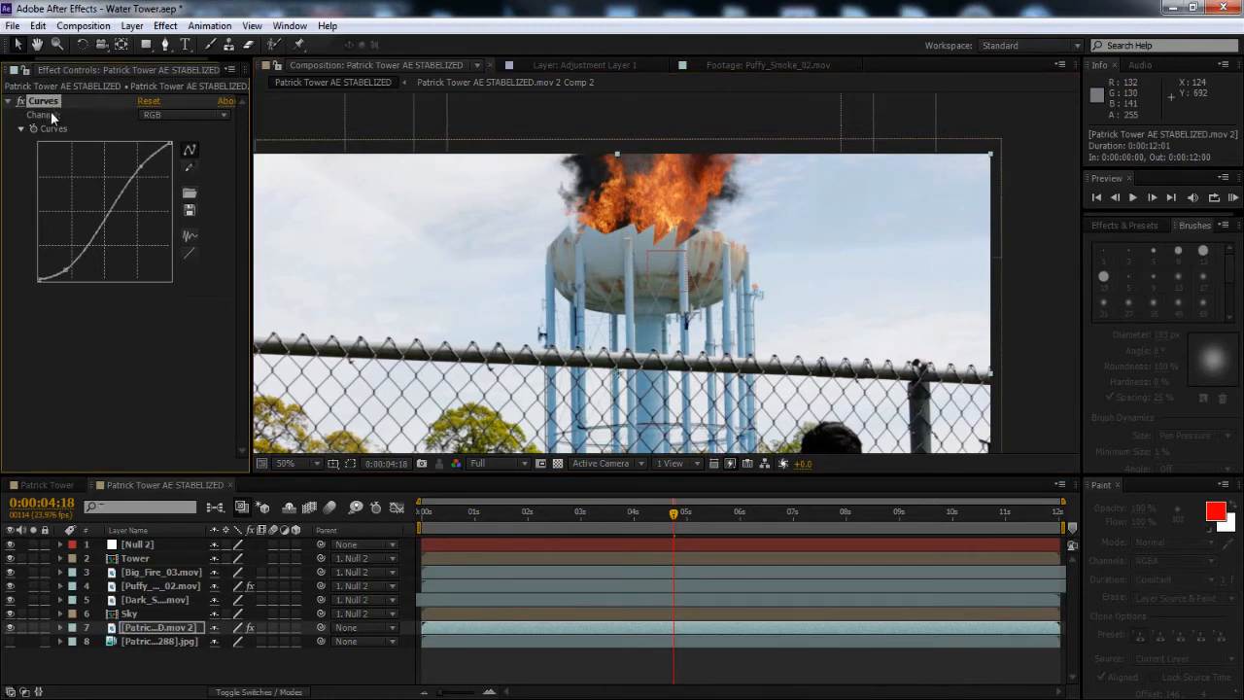
{"action": "left_click", "coordinate": [126, 555]}
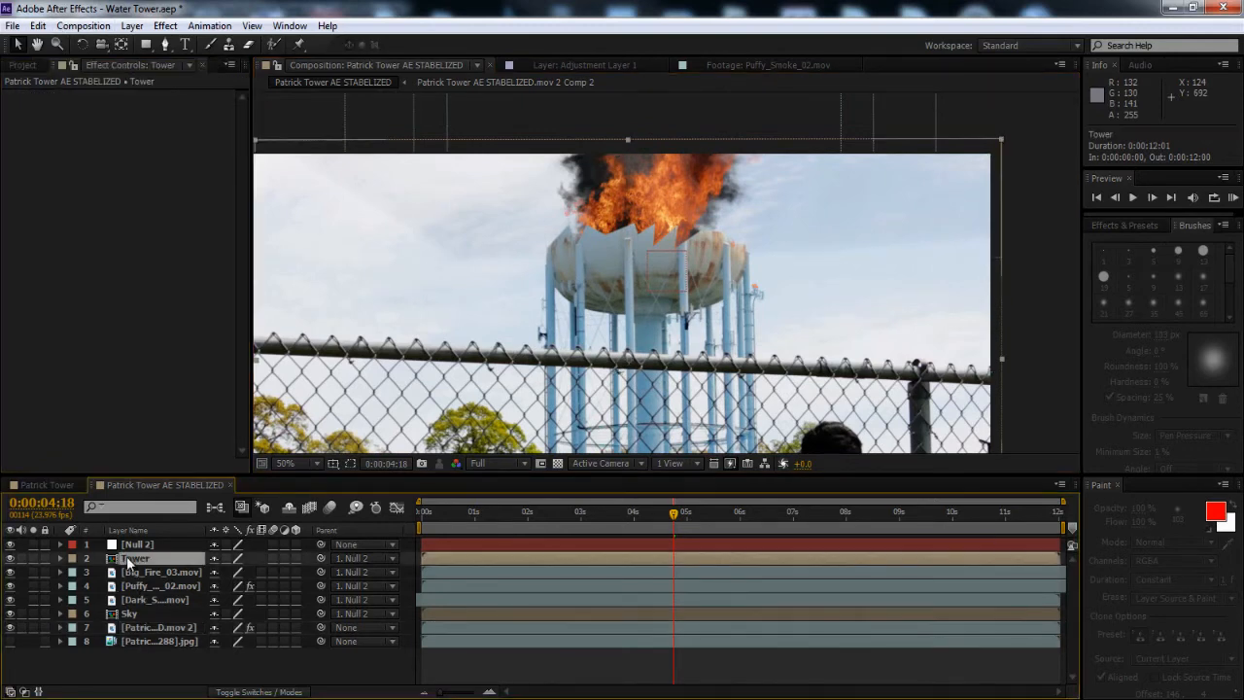
{"action": "key", "text": "ctrl+v"}
{"action": "left_click", "coordinate": [130, 613]}
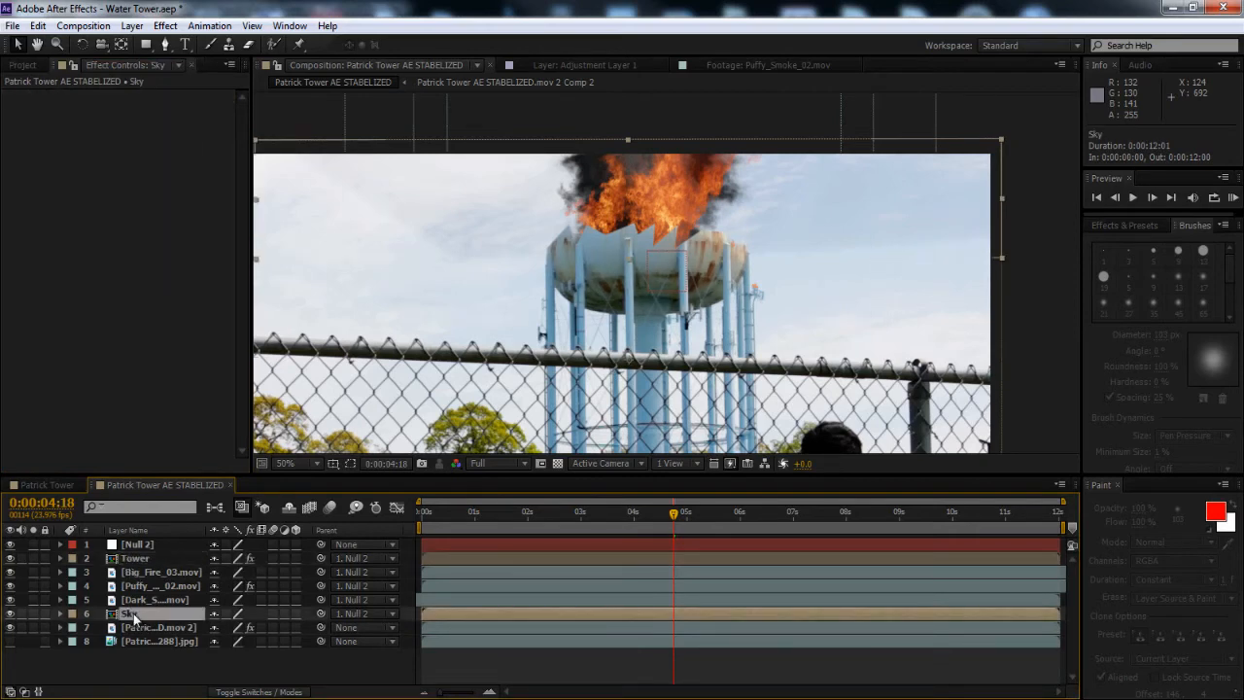
{"action": "key", "text": "ctrl+v"}
{"action": "left_click_drag", "start_coordinate": [654, 301], "coordinate": [597, 142]}
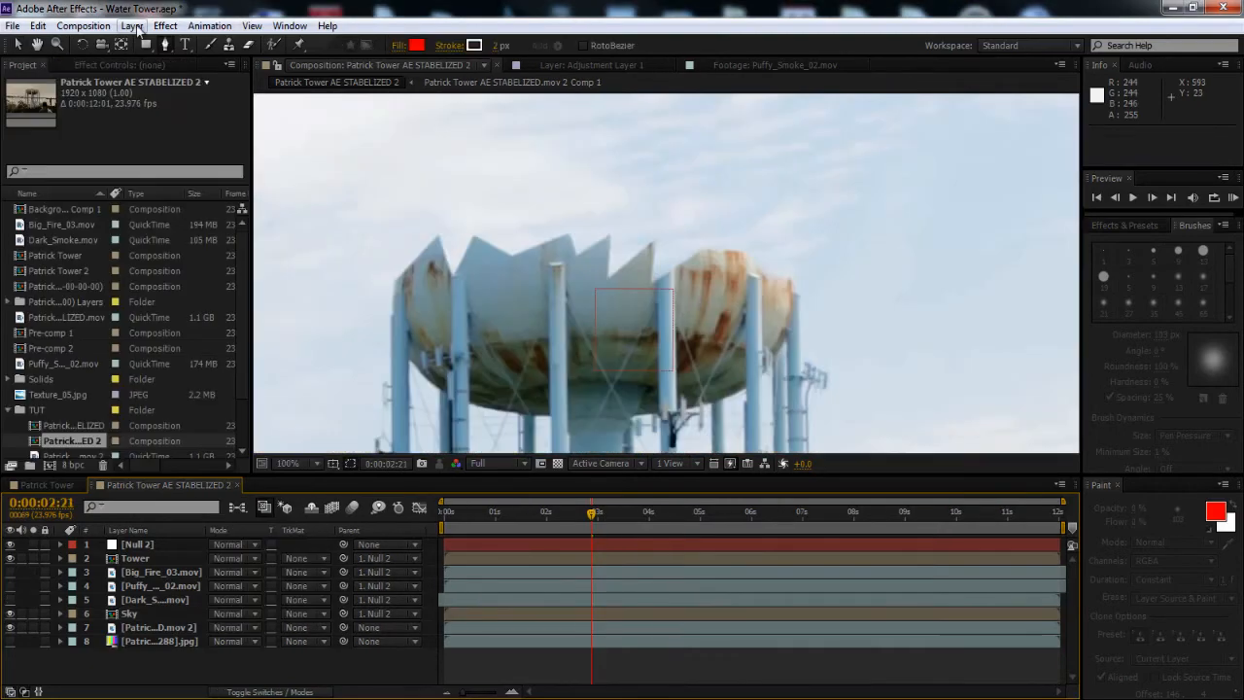
Create a black 1920 x 1080 solid named Black Solid 2 and hide it so the tower stays visible for masking
{"action": "left_click", "coordinate": [133, 26]}
{"action": "mouse_move", "coordinate": [369, 45]}
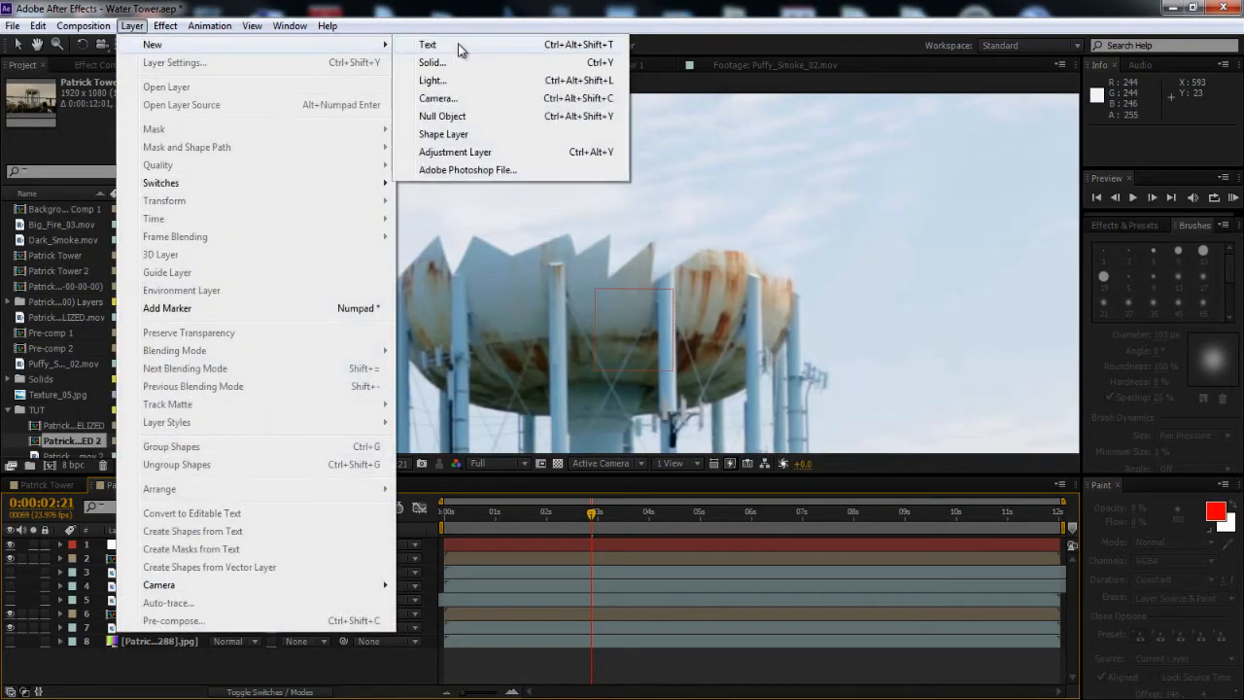
{"action": "left_click", "coordinate": [451, 64]}
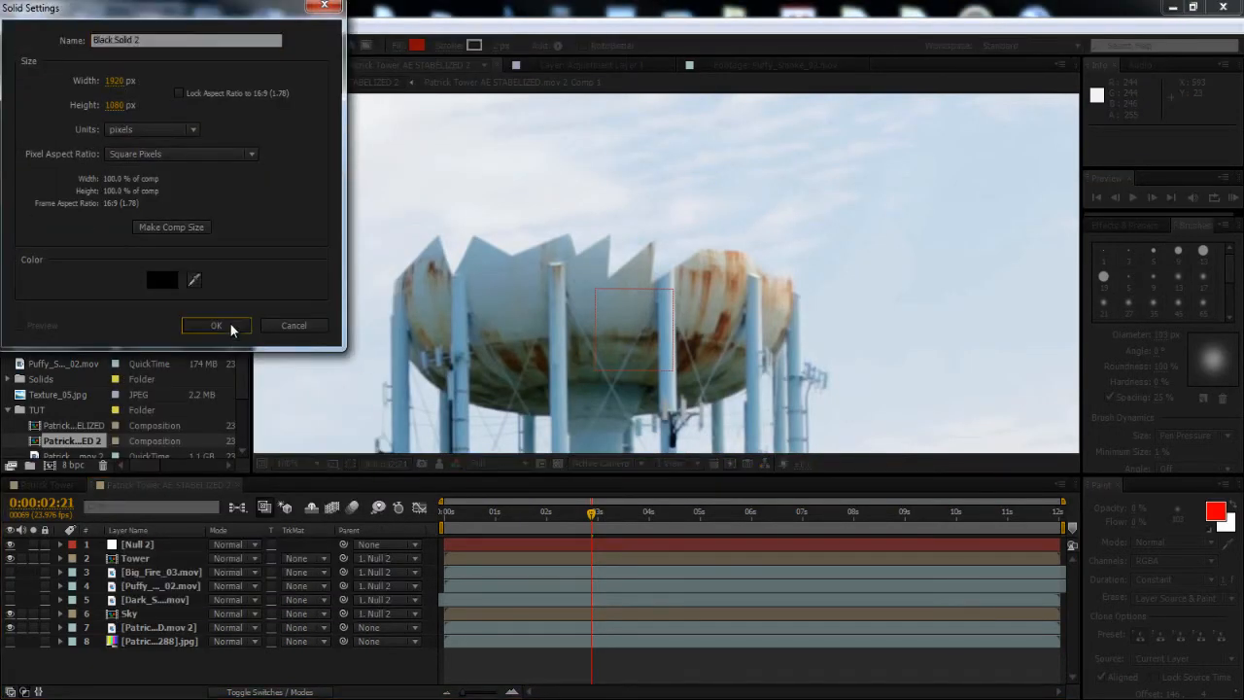
{"action": "left_click", "coordinate": [214, 326]}
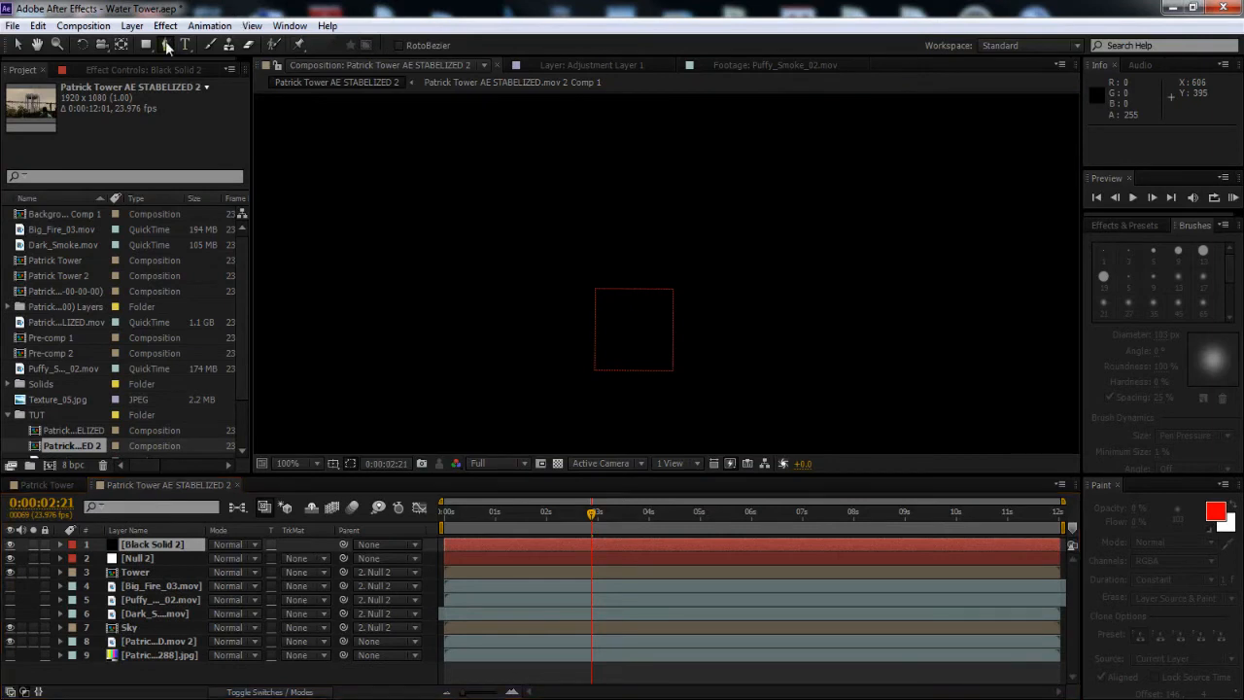
{"action": "left_click", "coordinate": [10, 544]}
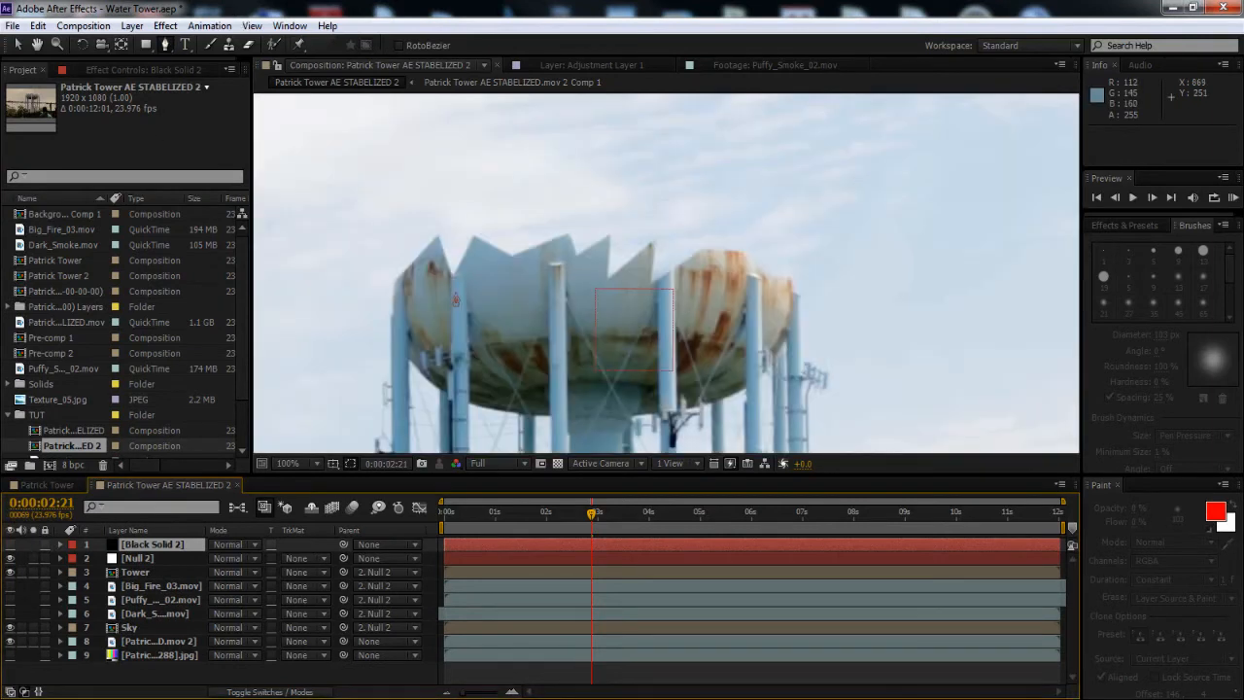
Mask the hidden black solid along the tank's broken rim, tracing every jagged peak and notch from the left edge with the Pen tool
{"action": "scroll", "coordinate": [687, 292], "scroll_direction": "up", "scroll_amount": 2}
{"action": "left_click_drag", "start_coordinate": [687, 292], "coordinate": [959, 287]}
{"action": "left_click", "coordinate": [421, 282]}
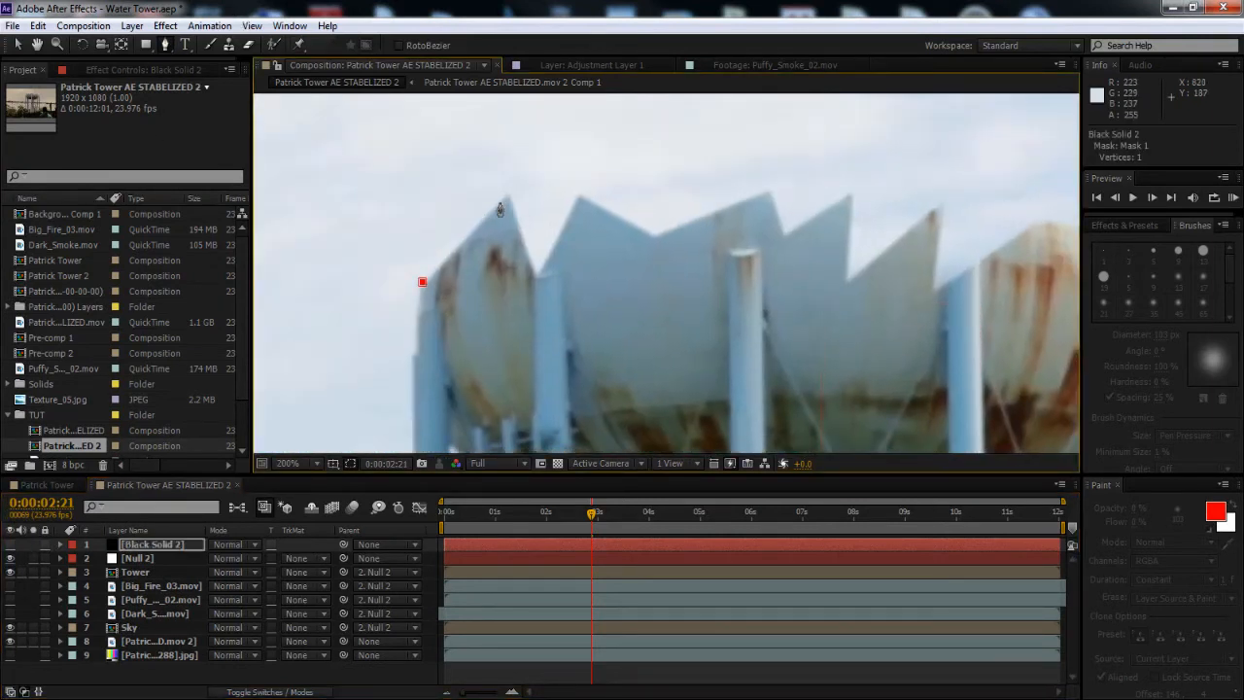
{"action": "left_click", "coordinate": [506, 199]}
{"action": "left_click", "coordinate": [532, 274]}
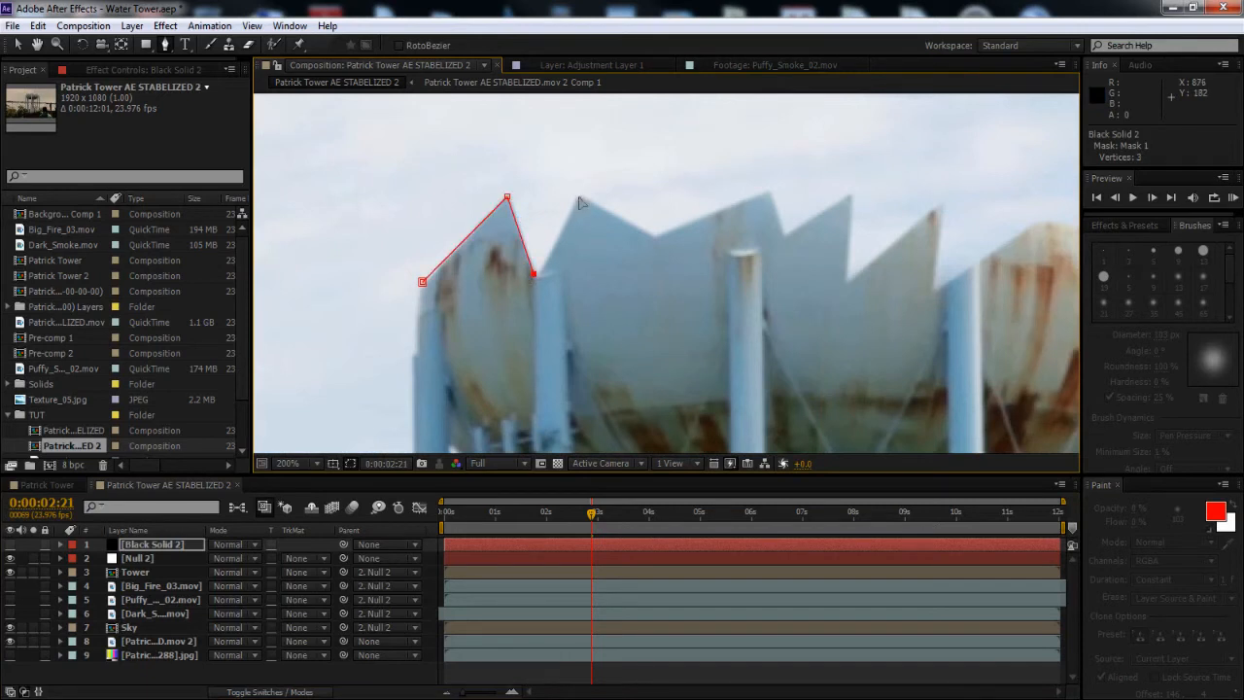
{"action": "left_click", "coordinate": [578, 198]}
{"action": "left_click", "coordinate": [649, 235]}
{"action": "left_click", "coordinate": [769, 190]}
{"action": "left_click", "coordinate": [783, 234]}
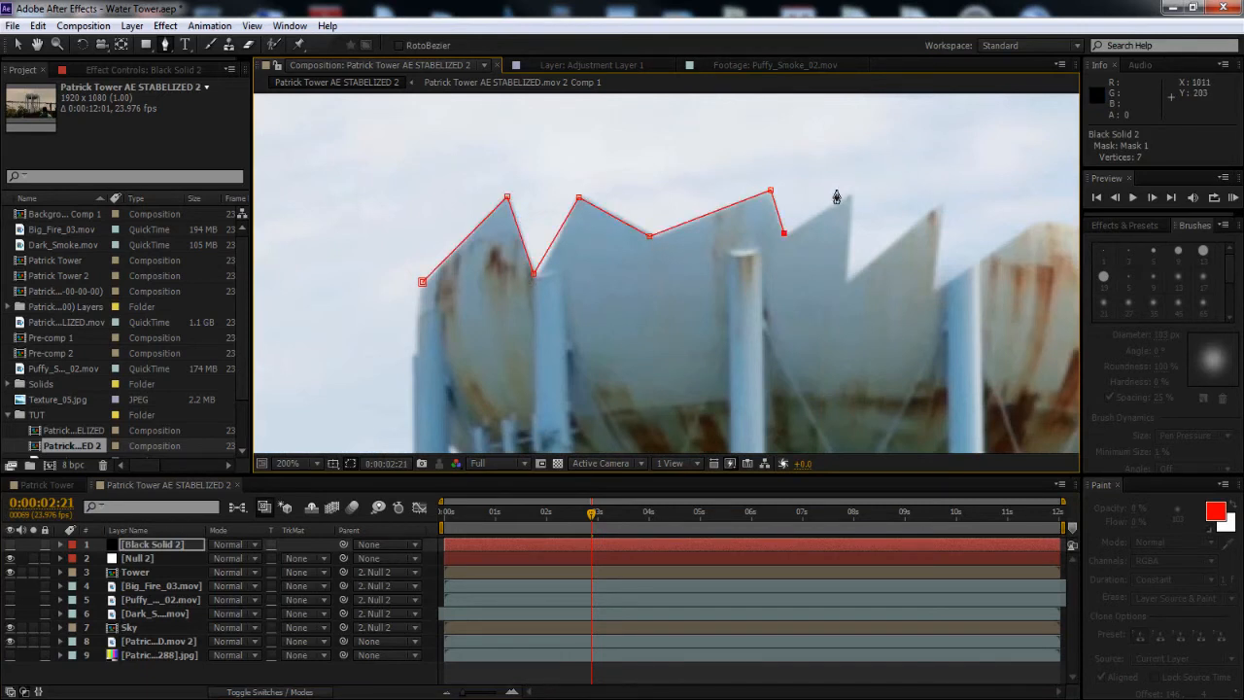
{"action": "left_click", "coordinate": [850, 196]}
{"action": "left_click", "coordinate": [845, 284]}
{"action": "left_click", "coordinate": [943, 194]}
{"action": "left_click", "coordinate": [936, 283]}
Continue the mask over the rusty rounded section to the tank's right edge and close it across the tank body
{"action": "left_click_drag", "start_coordinate": [935, 283], "coordinate": [504, 259]}
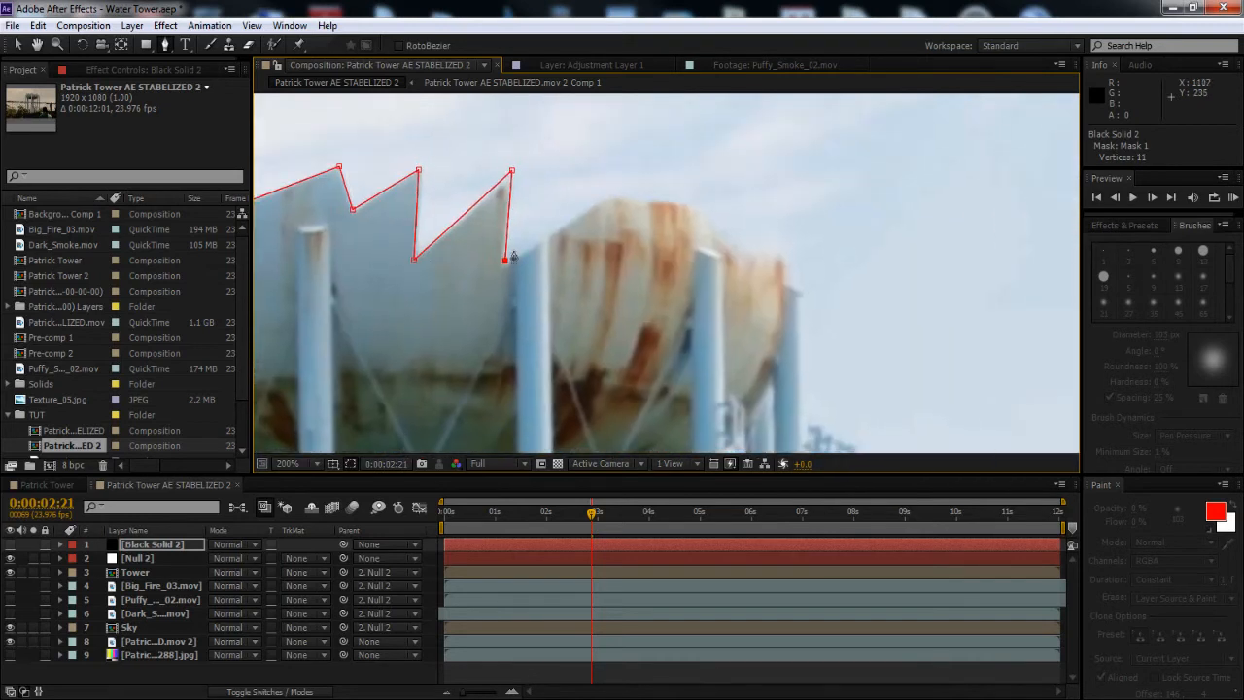
{"action": "left_click", "coordinate": [605, 197]}
{"action": "left_click", "coordinate": [699, 203]}
{"action": "left_click", "coordinate": [722, 242]}
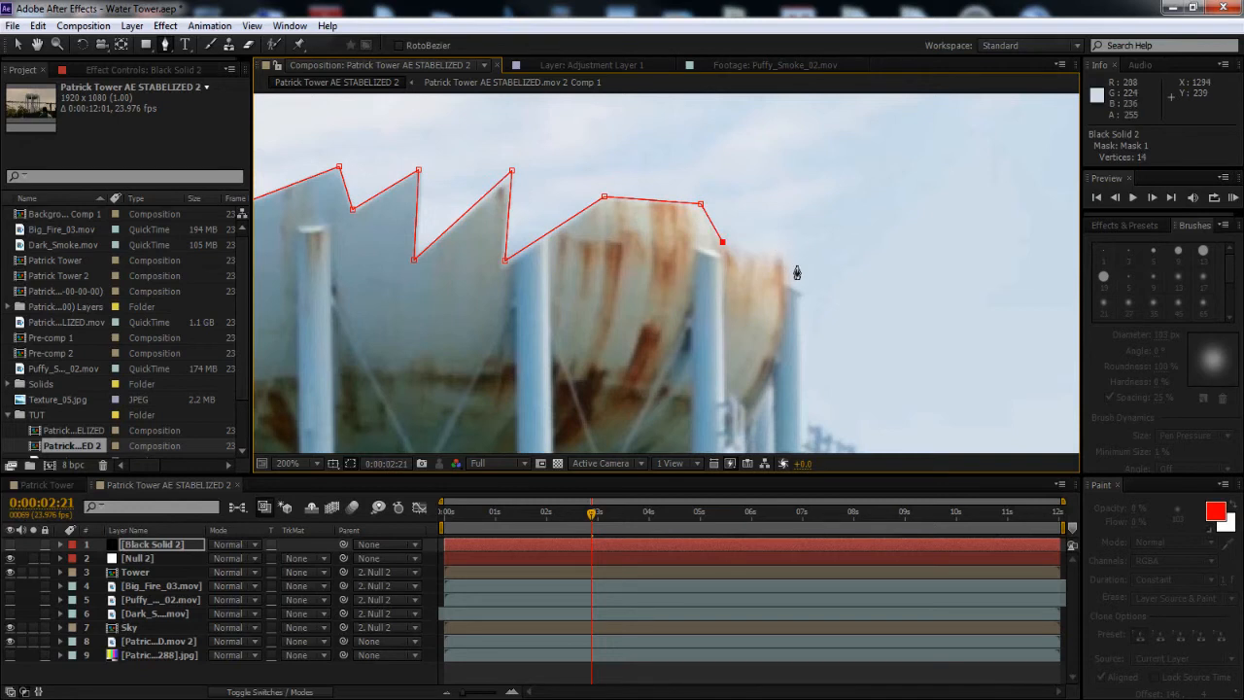
{"action": "left_click", "coordinate": [774, 233]}
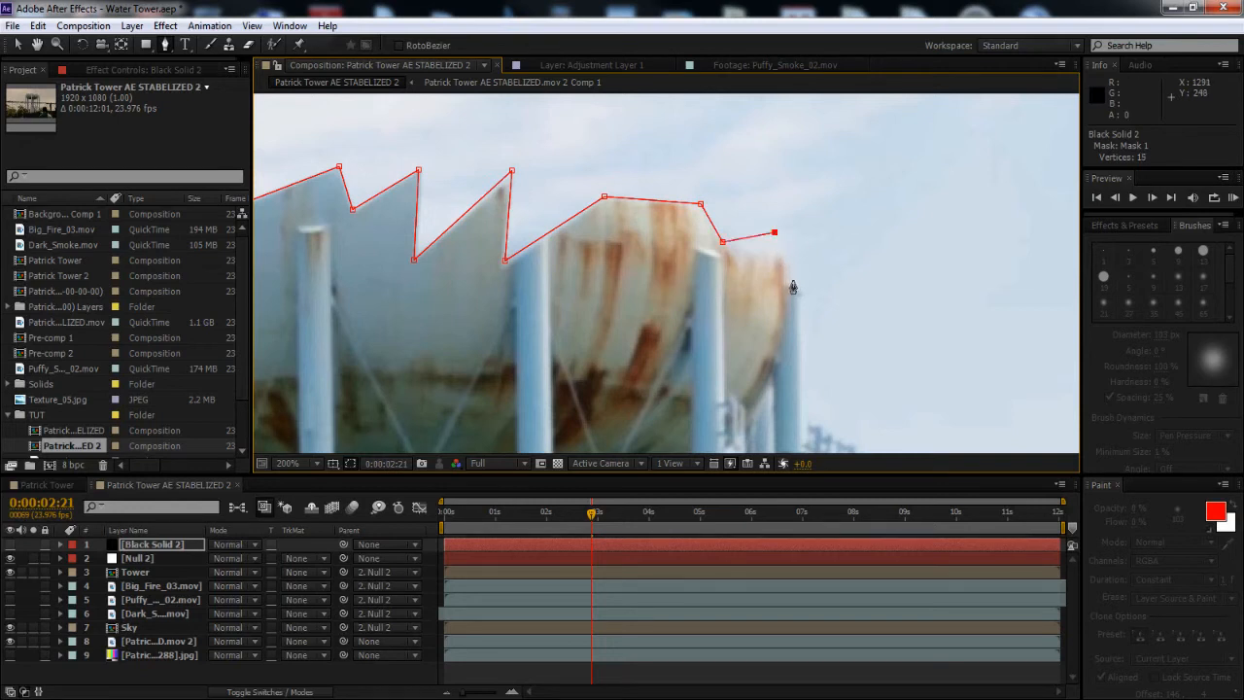
{"action": "key", "text": "comma"}
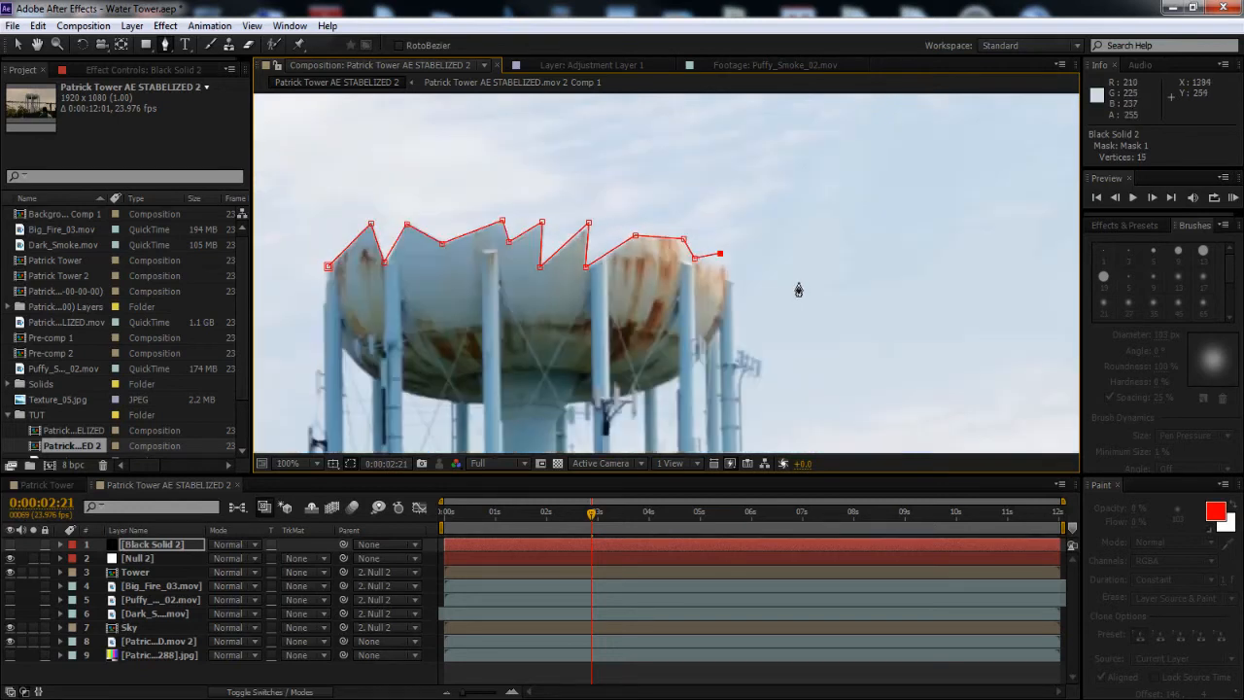
{"action": "left_click", "coordinate": [731, 344]}
{"action": "left_click", "coordinate": [295, 349]}
{"action": "left_click", "coordinate": [327, 266]}
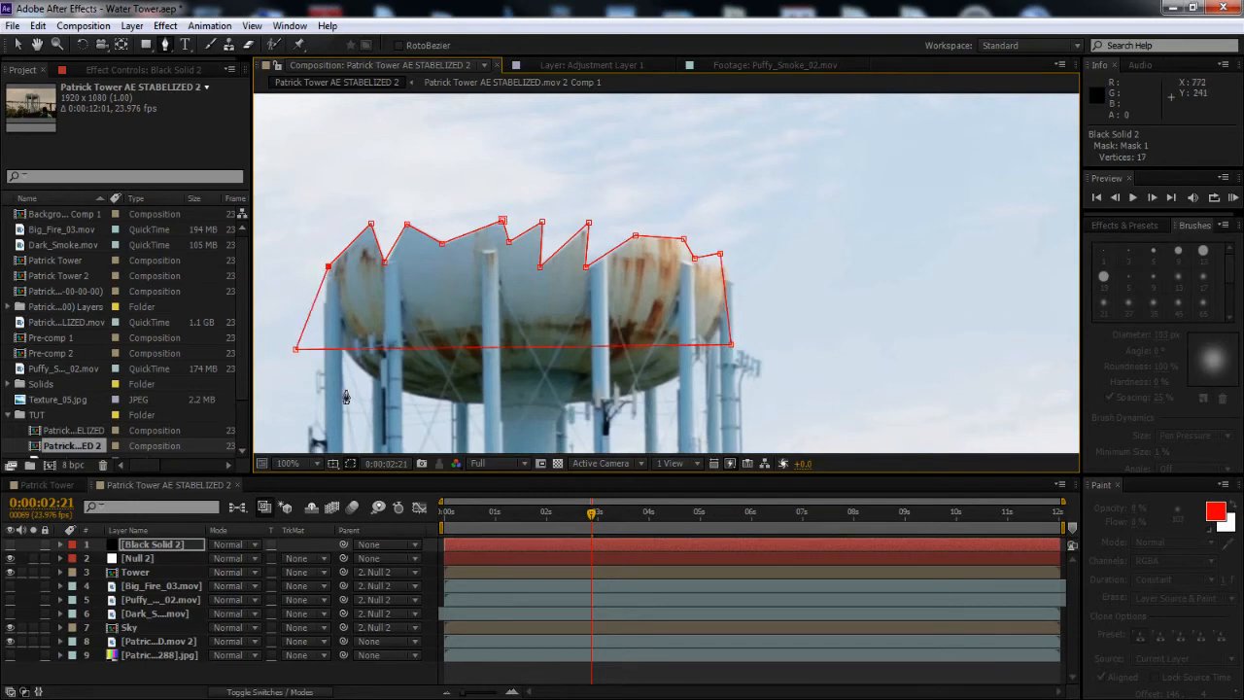
Show Black Solid 2 directly beneath the Tower layer and pull its mask's two bottom corners inside the tank body
{"action": "left_click", "coordinate": [10, 545]}
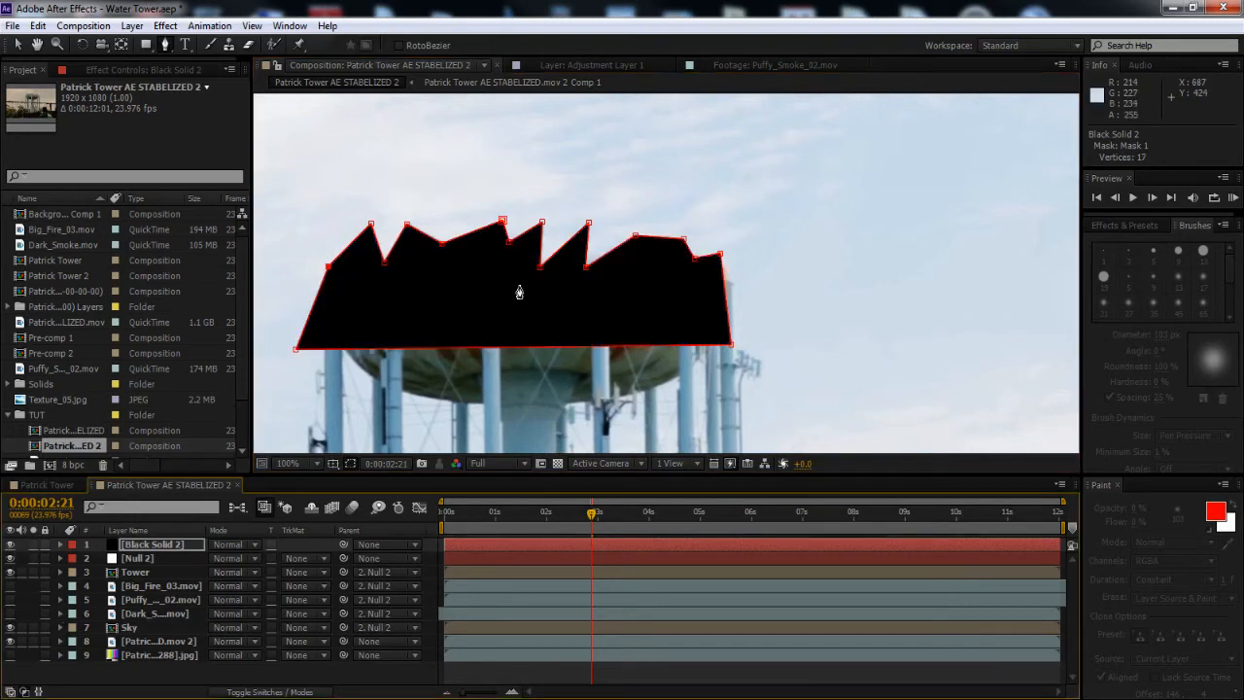
{"action": "left_click_drag", "start_coordinate": [146, 546], "coordinate": [173, 575]}
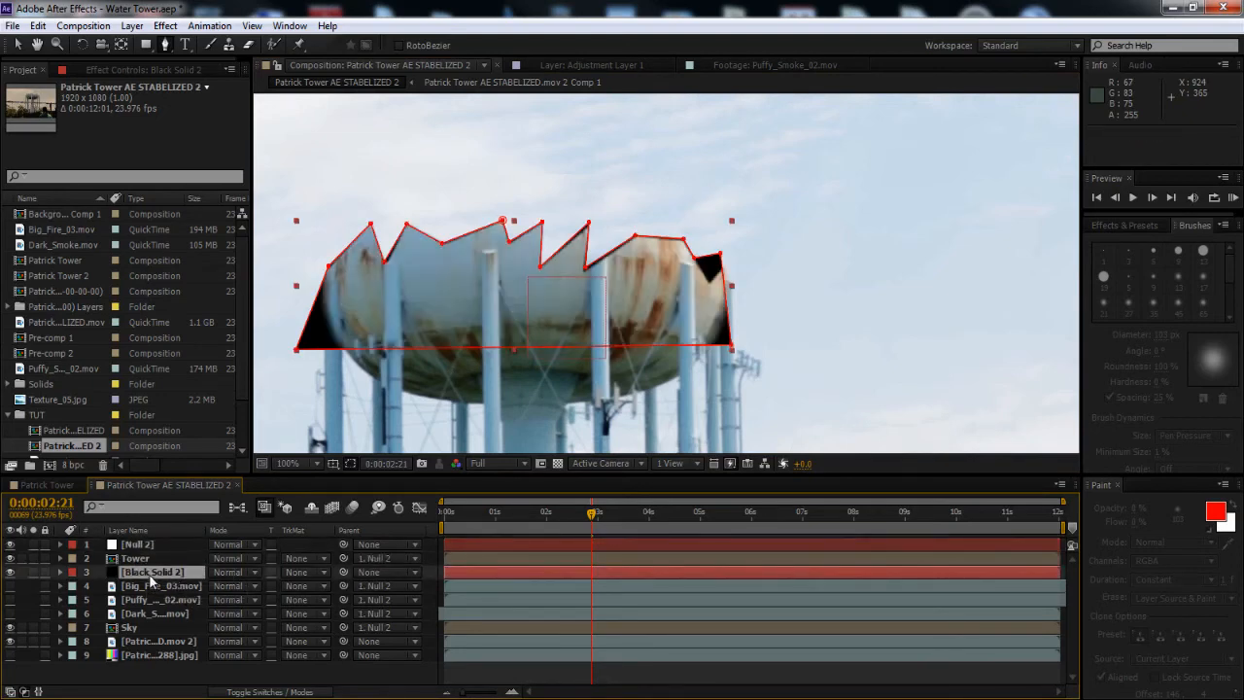
{"action": "left_click_drag", "start_coordinate": [358, 342], "coordinate": [469, 339]}
{"action": "scroll", "coordinate": [469, 340], "scroll_direction": "up", "scroll_amount": 2}
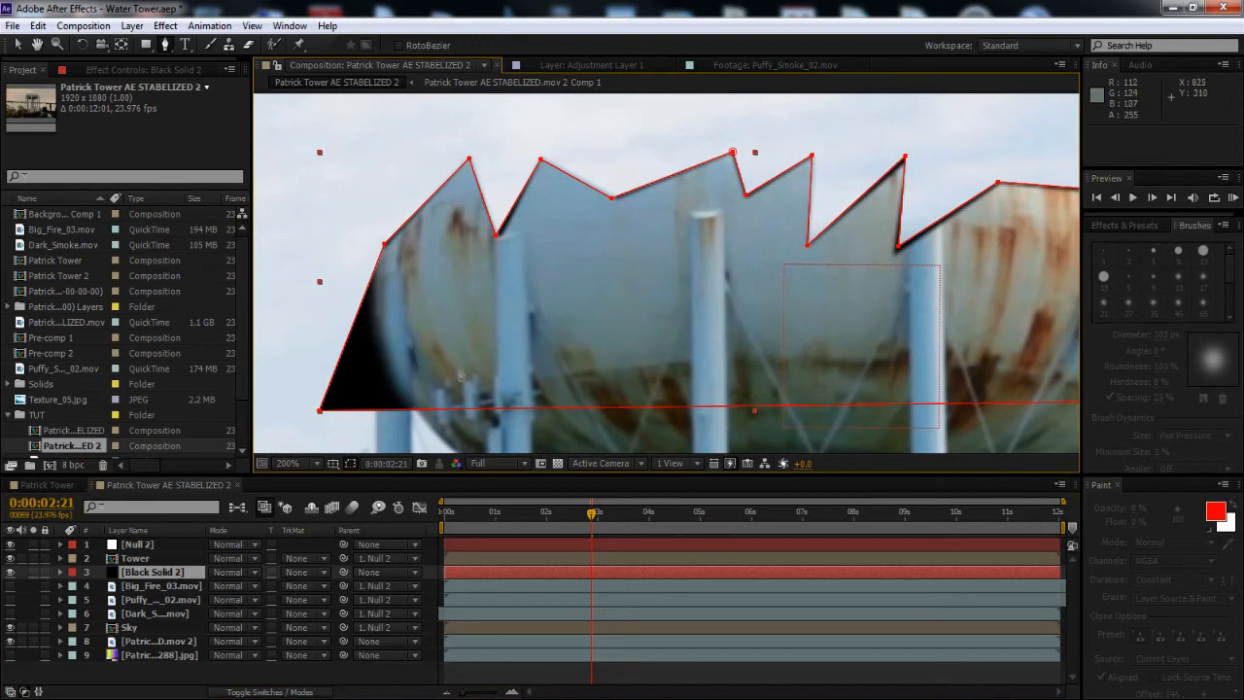
{"action": "key", "text": "v"}
{"action": "left_click_drag", "start_coordinate": [320, 409], "coordinate": [410, 385]}
{"action": "left_click_drag", "start_coordinate": [742, 382], "coordinate": [419, 374]}
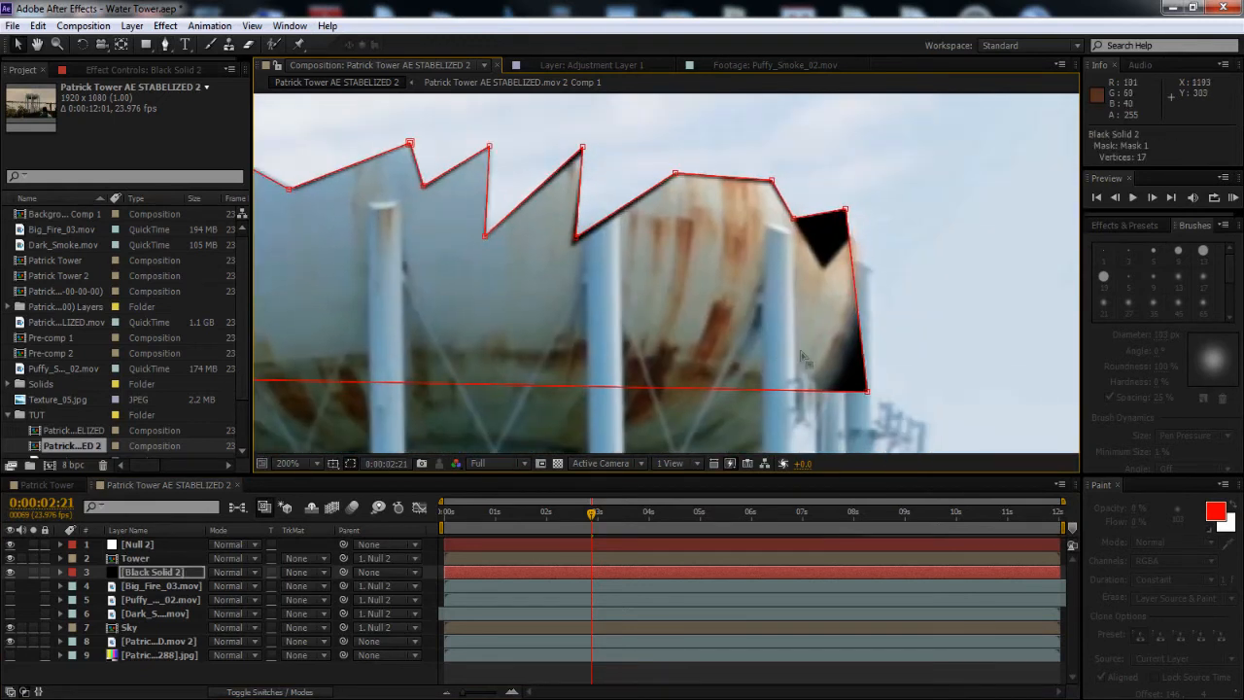
{"action": "left_click_drag", "start_coordinate": [867, 391], "coordinate": [727, 384]}
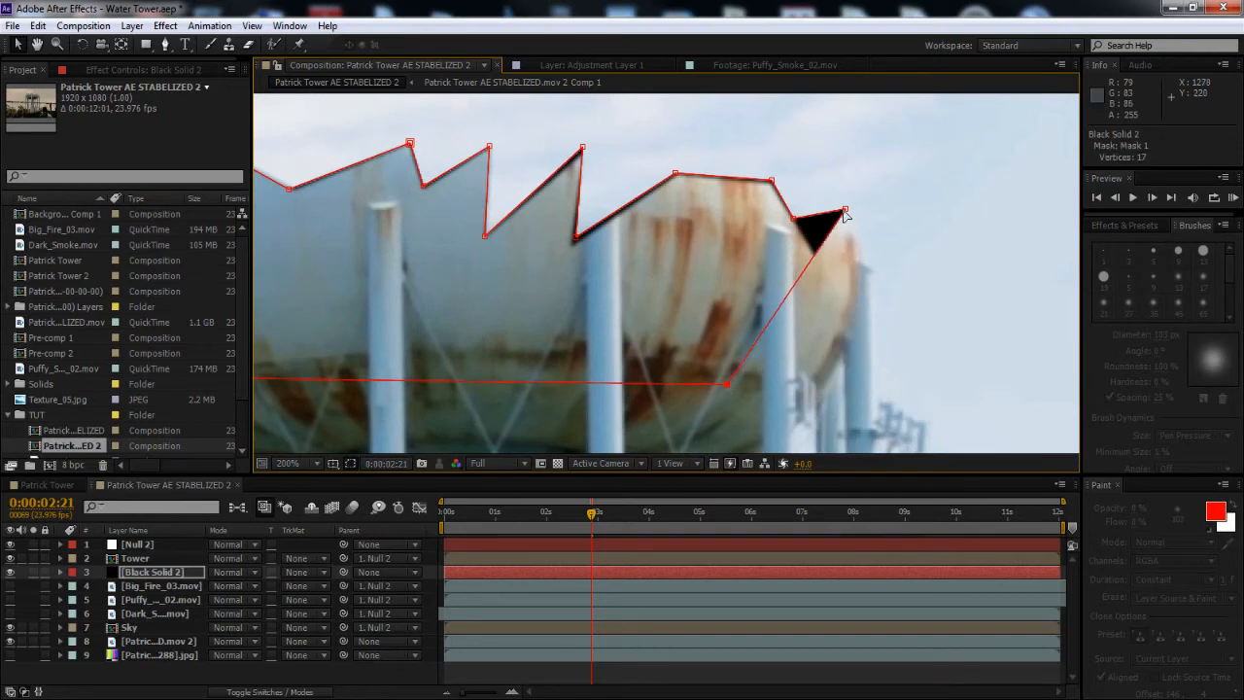
Nudge the mask's peak and notch vertices slightly past the left and middle rim so thin black edges suggest wall thickness
{"action": "left_click_drag", "start_coordinate": [596, 247], "coordinate": [783, 302]}
{"action": "left_click_drag", "start_coordinate": [478, 218], "coordinate": [701, 243]}
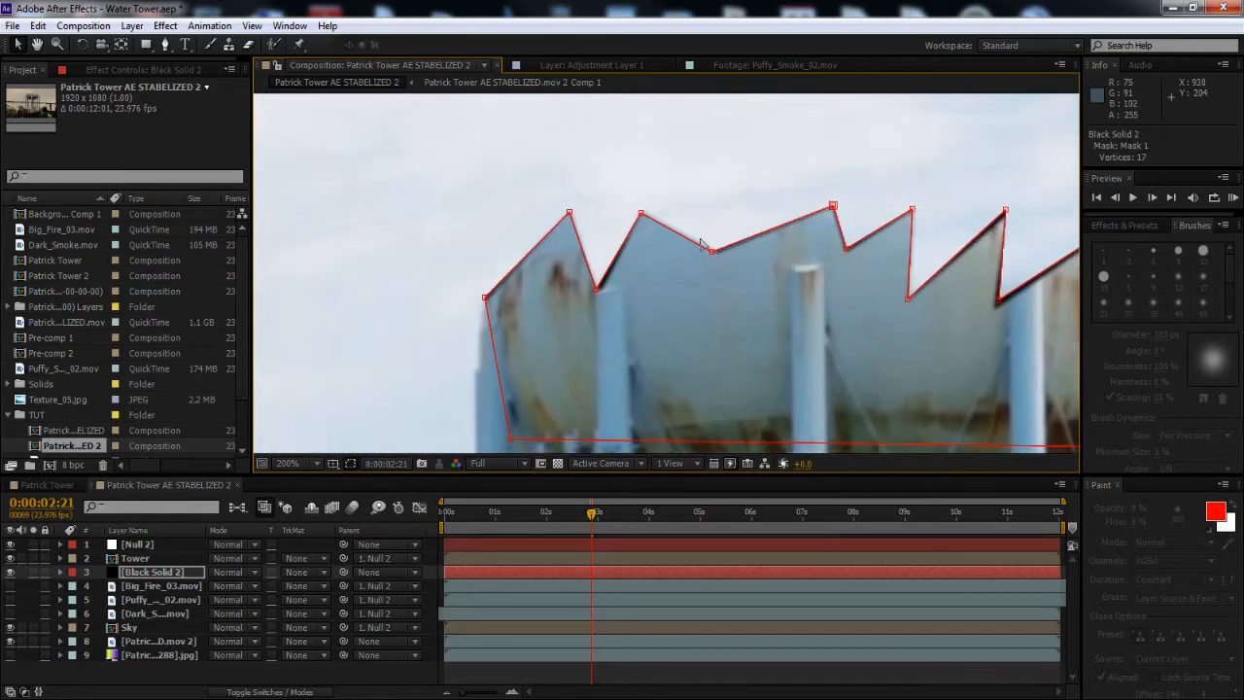
{"action": "left_click_drag", "start_coordinate": [570, 212], "coordinate": [643, 209]}
{"action": "left_click_drag", "start_coordinate": [596, 289], "coordinate": [604, 294]}
{"action": "left_click_drag", "start_coordinate": [712, 252], "coordinate": [716, 250]}
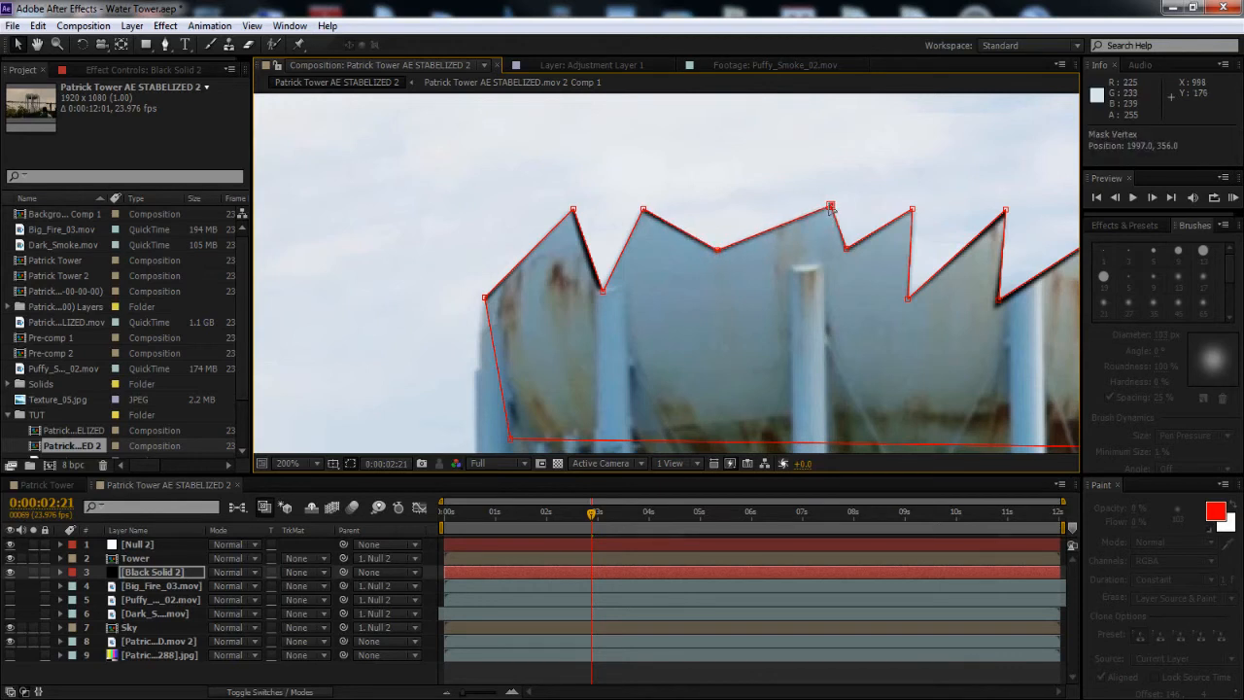
{"action": "left_click_drag", "start_coordinate": [915, 223], "coordinate": [632, 222]}
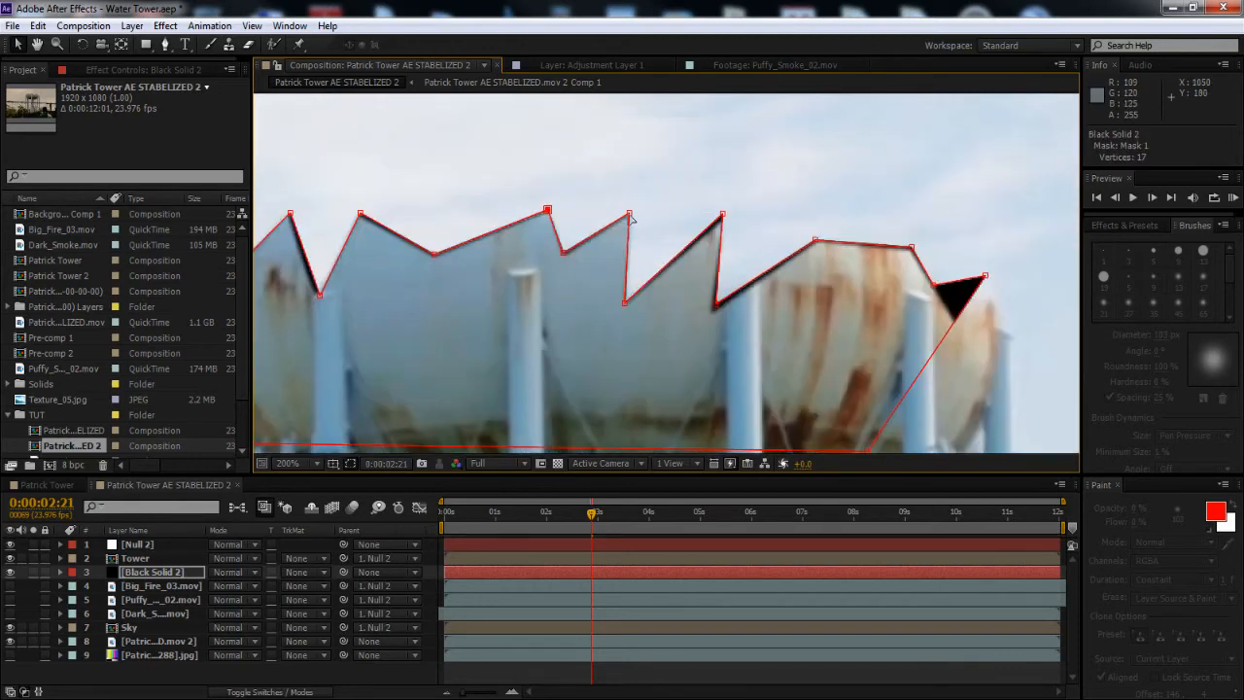
{"action": "left_click", "coordinate": [629, 214]}
Add two vertices at the mask's right end and reshape it to follow the notch at the tank's right edge
{"action": "left_click_drag", "start_coordinate": [984, 278], "coordinate": [1034, 292]}
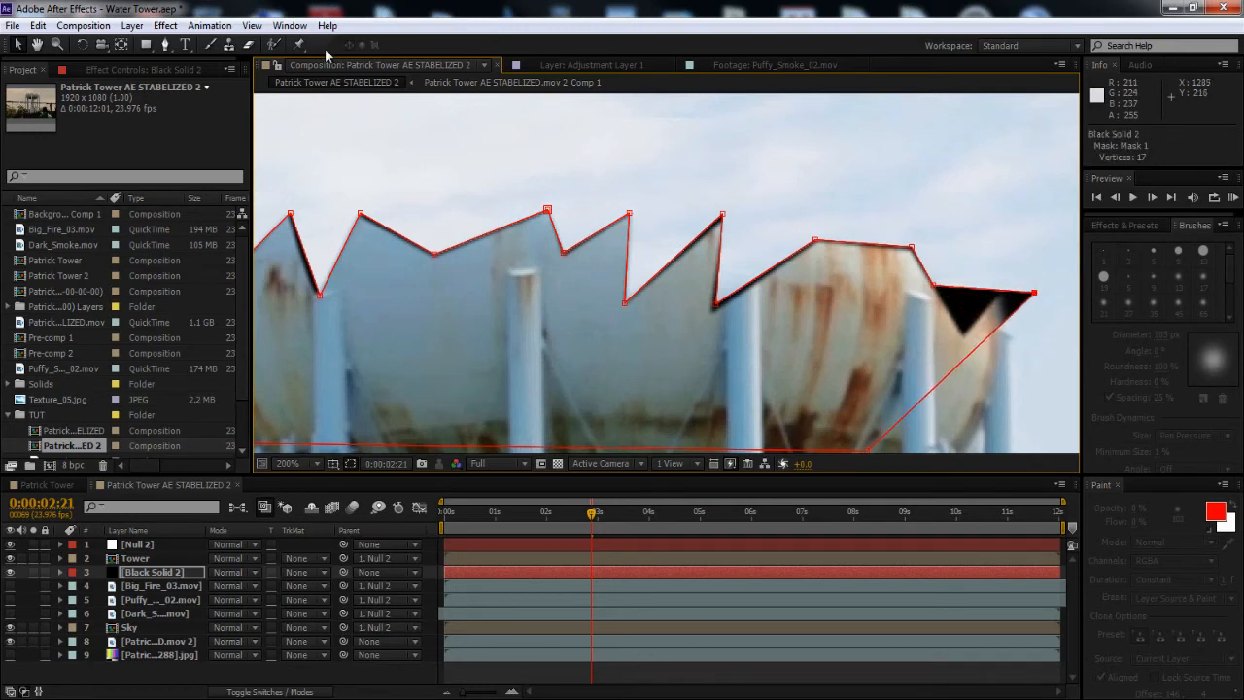
{"action": "left_click", "coordinate": [167, 44]}
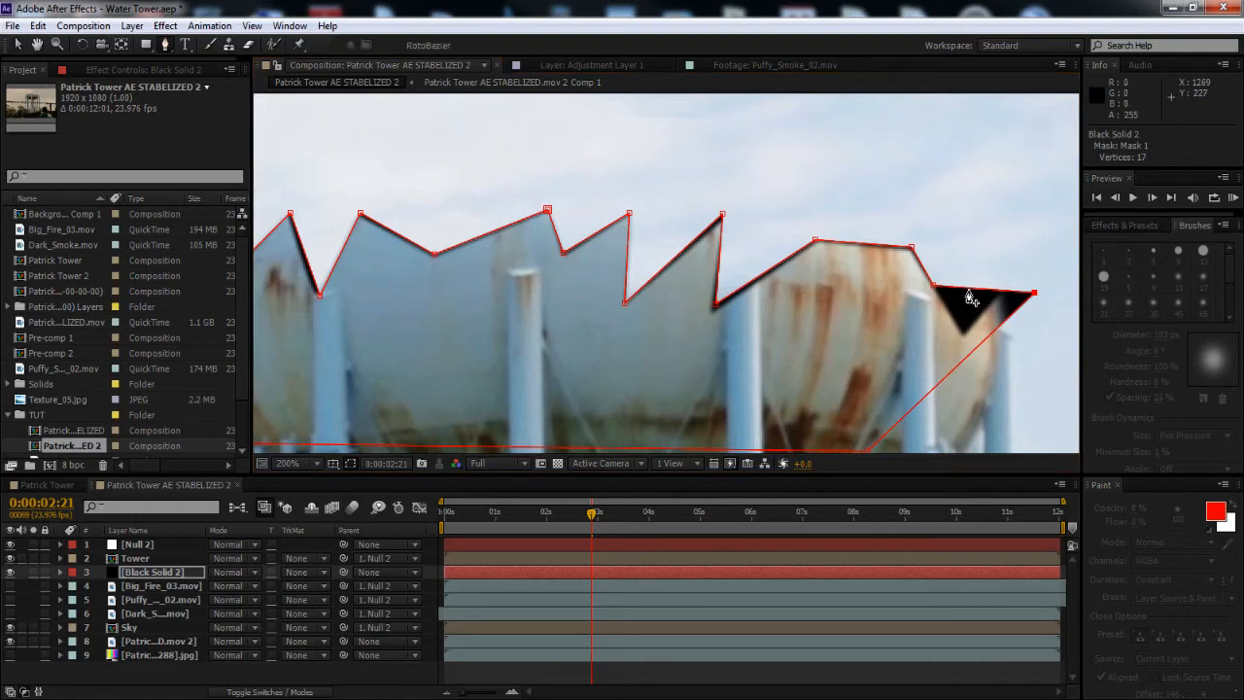
{"action": "left_click", "coordinate": [970, 289]}
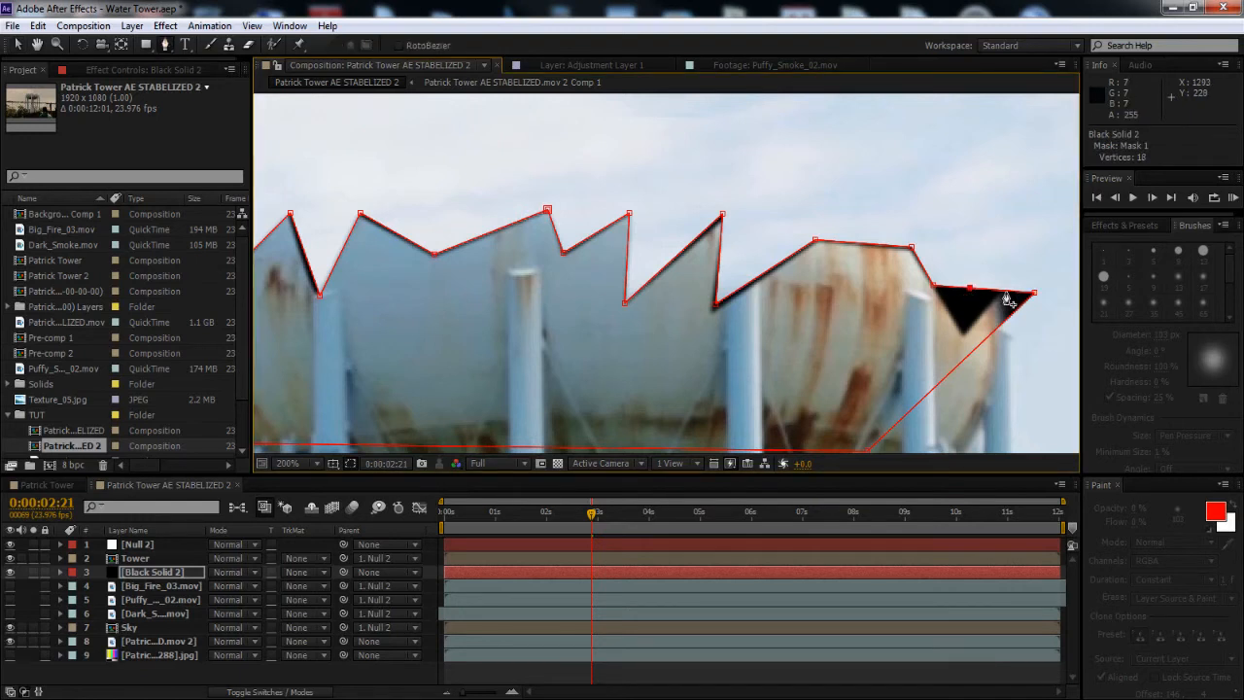
{"action": "left_click", "coordinate": [1005, 291]}
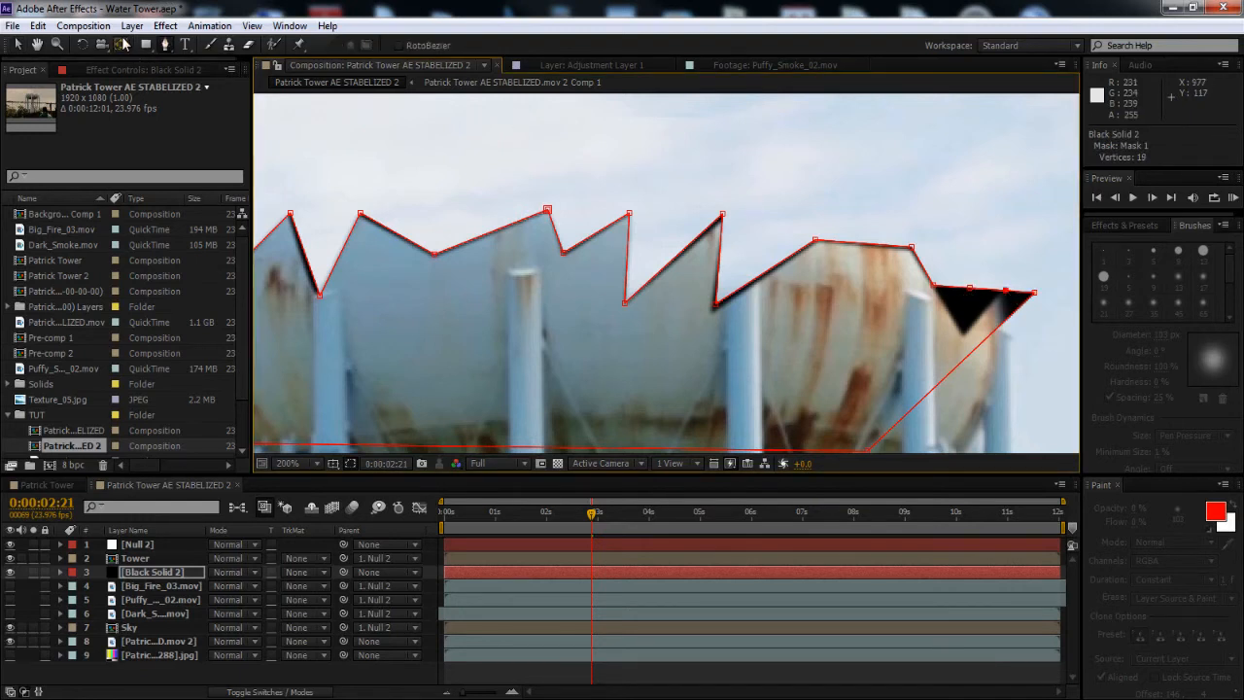
{"action": "left_click", "coordinate": [17, 45]}
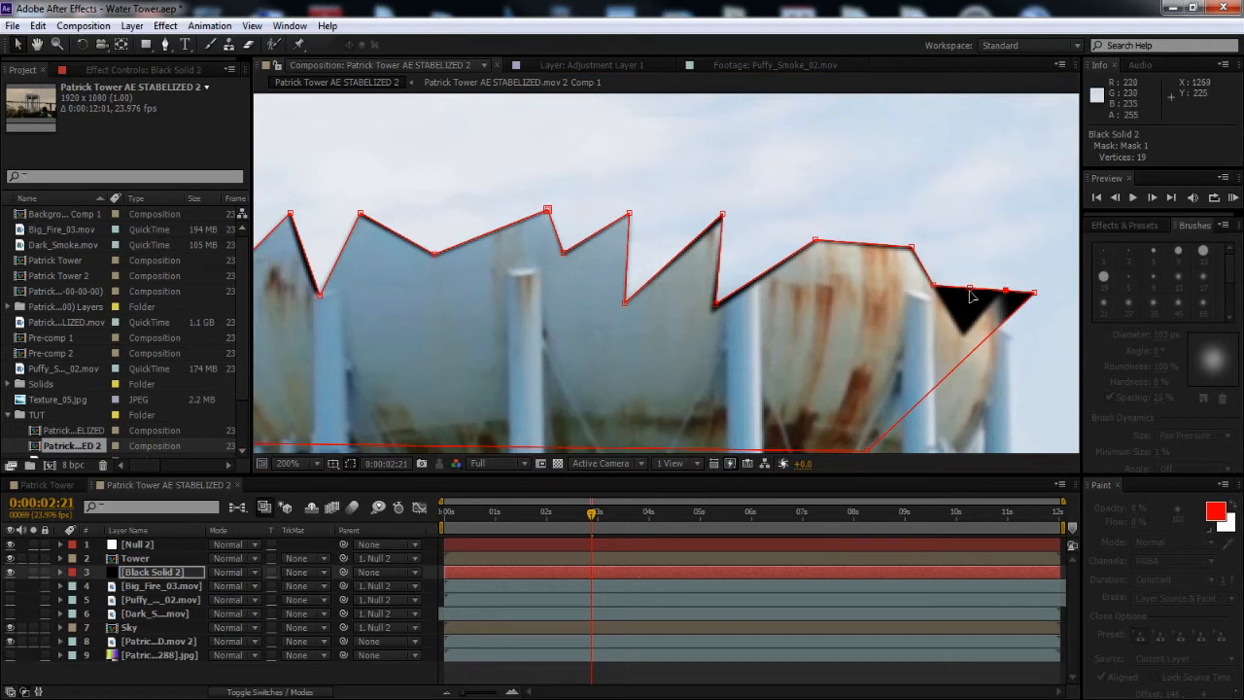
{"action": "left_click_drag", "start_coordinate": [970, 290], "coordinate": [967, 329]}
{"action": "left_click_drag", "start_coordinate": [1008, 292], "coordinate": [988, 340]}
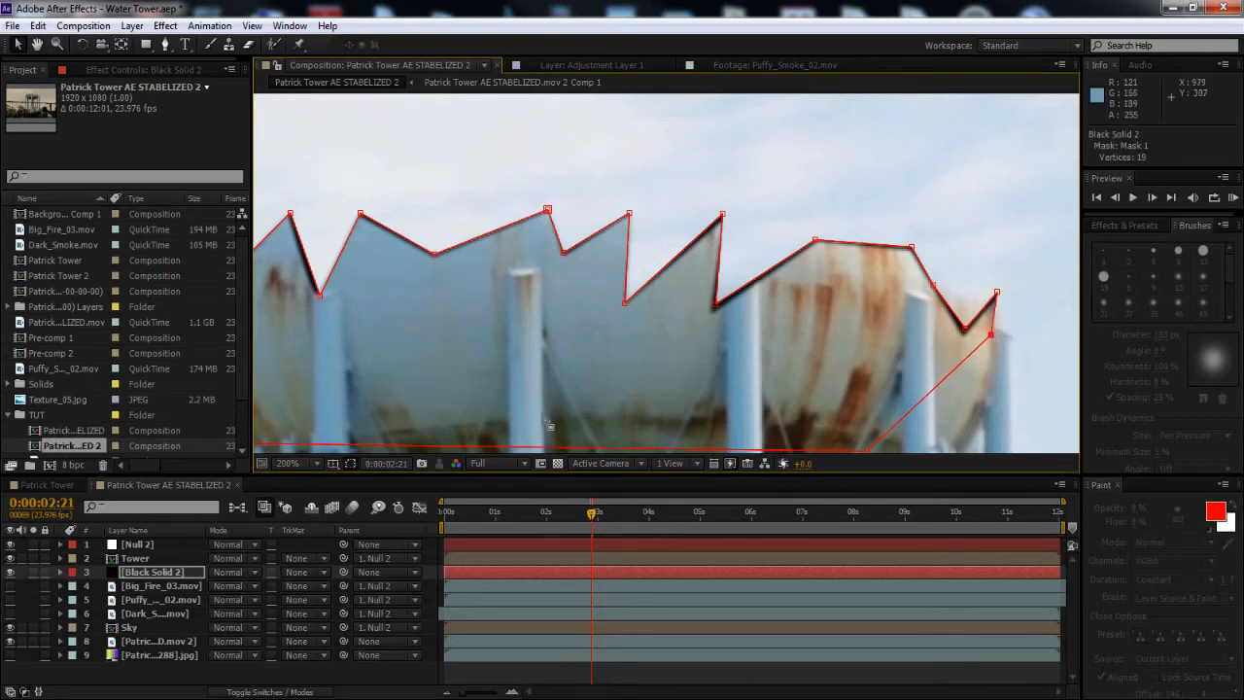
Hide the mask outlines in the viewer and set Black Solid 2's mask feather to 2 pixels
{"action": "left_click", "coordinate": [351, 462]}
{"action": "left_click_drag", "start_coordinate": [528, 295], "coordinate": [637, 290]}
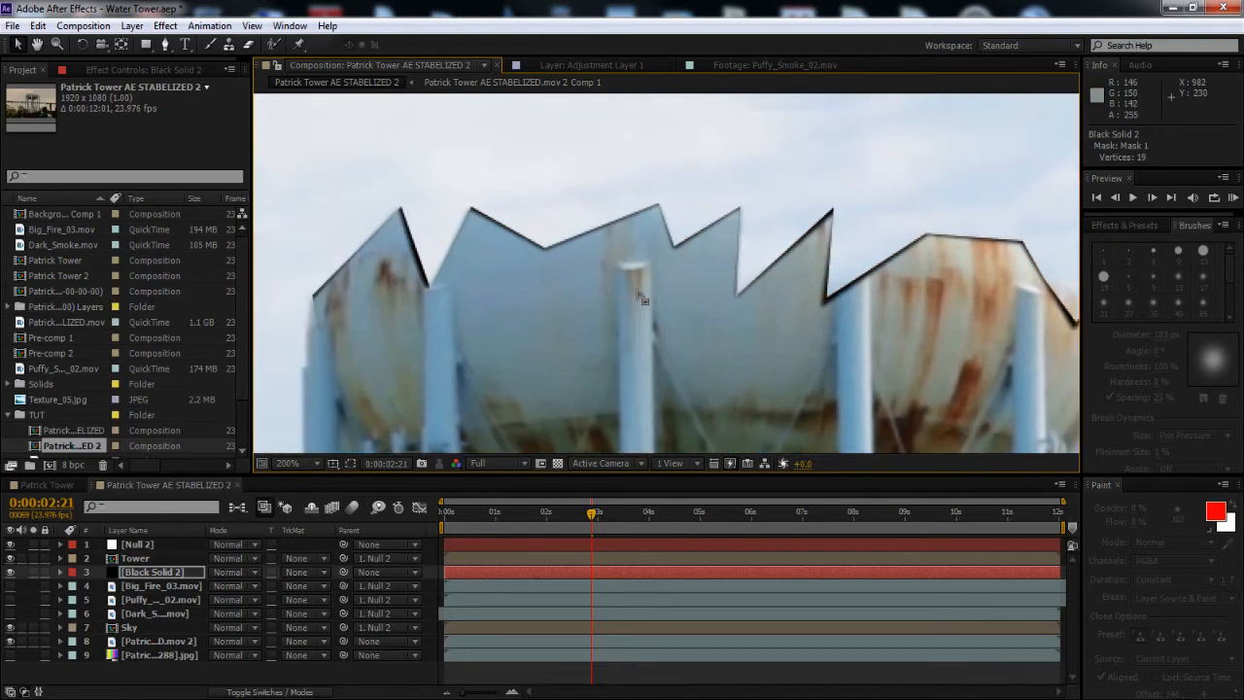
{"action": "scroll", "coordinate": [641, 300], "scroll_direction": "down", "scroll_amount": 3}
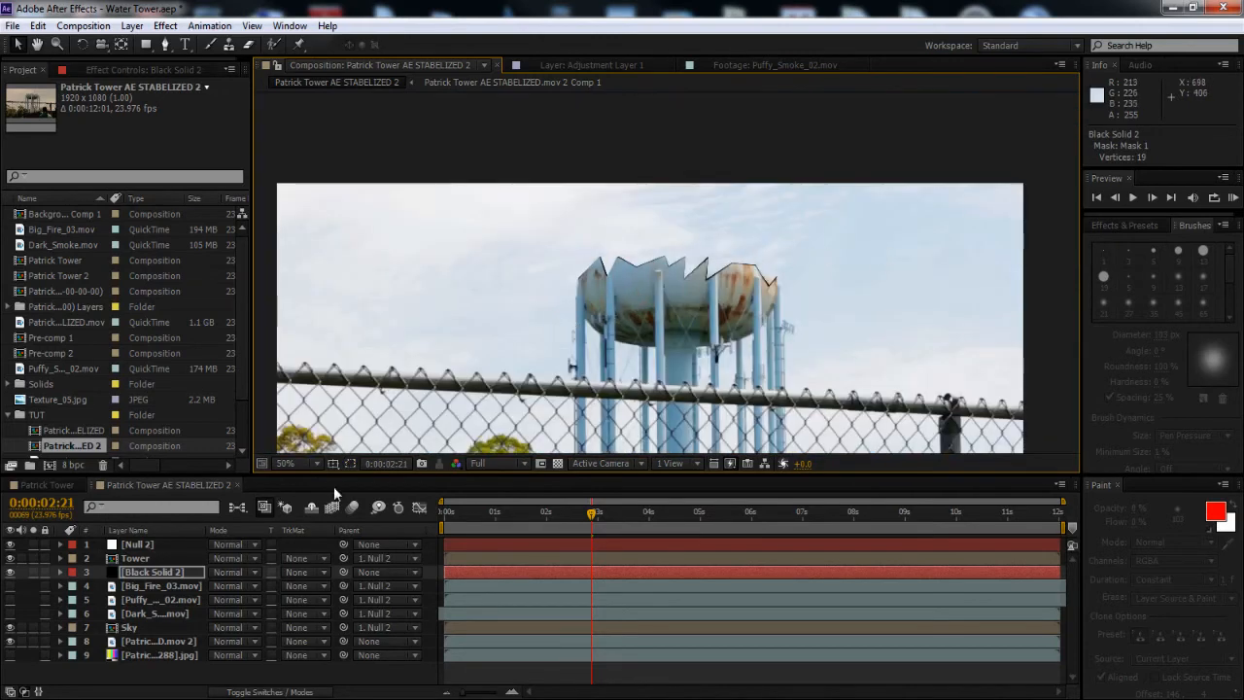
{"action": "left_click", "coordinate": [151, 575]}
{"action": "key", "text": "f"}
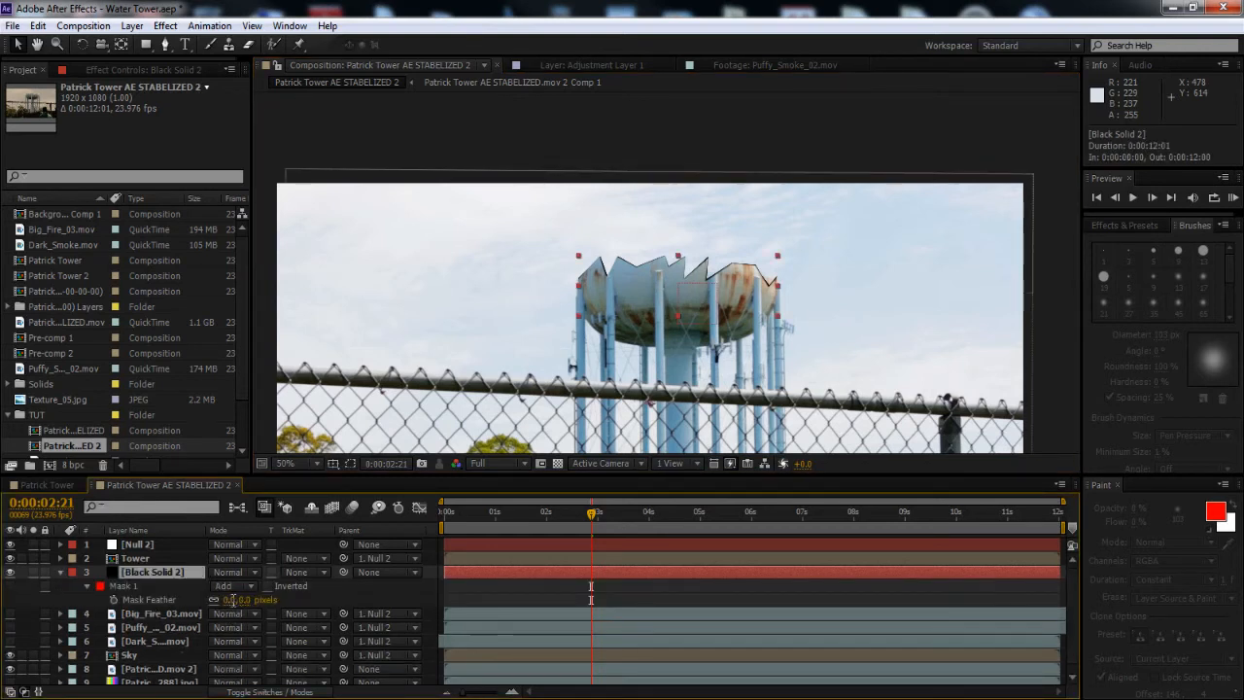
{"action": "left_click", "coordinate": [233, 599]}
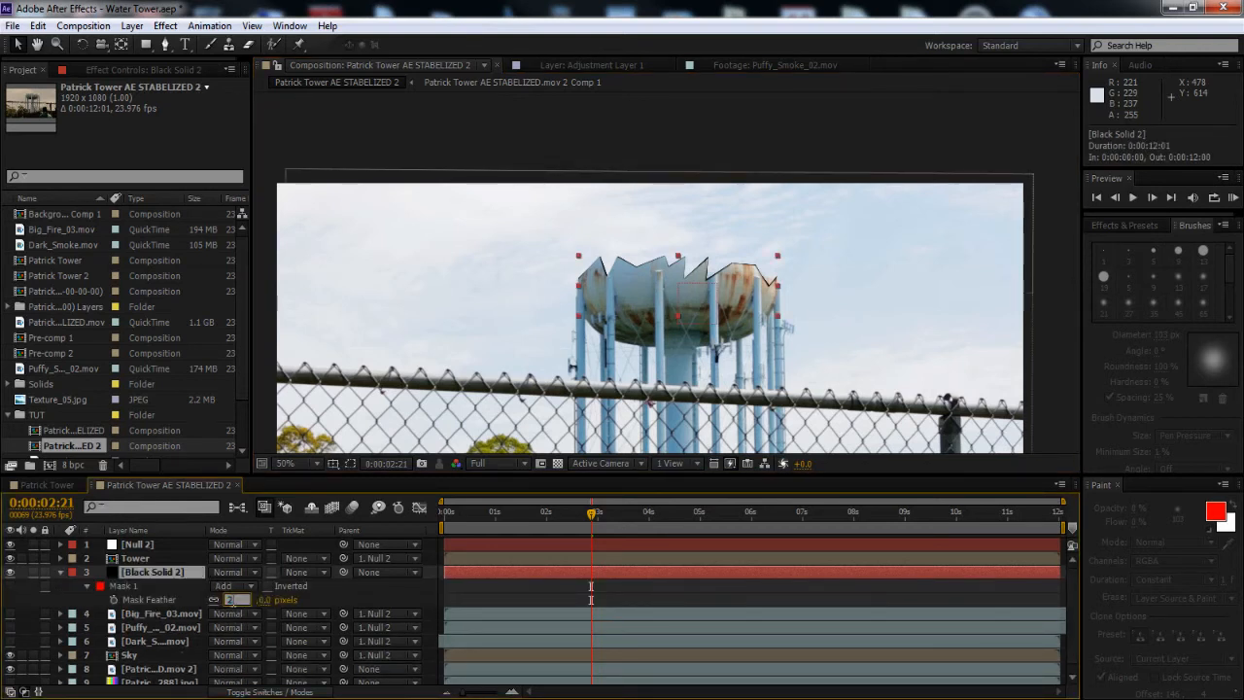
{"action": "key", "text": "Return"}
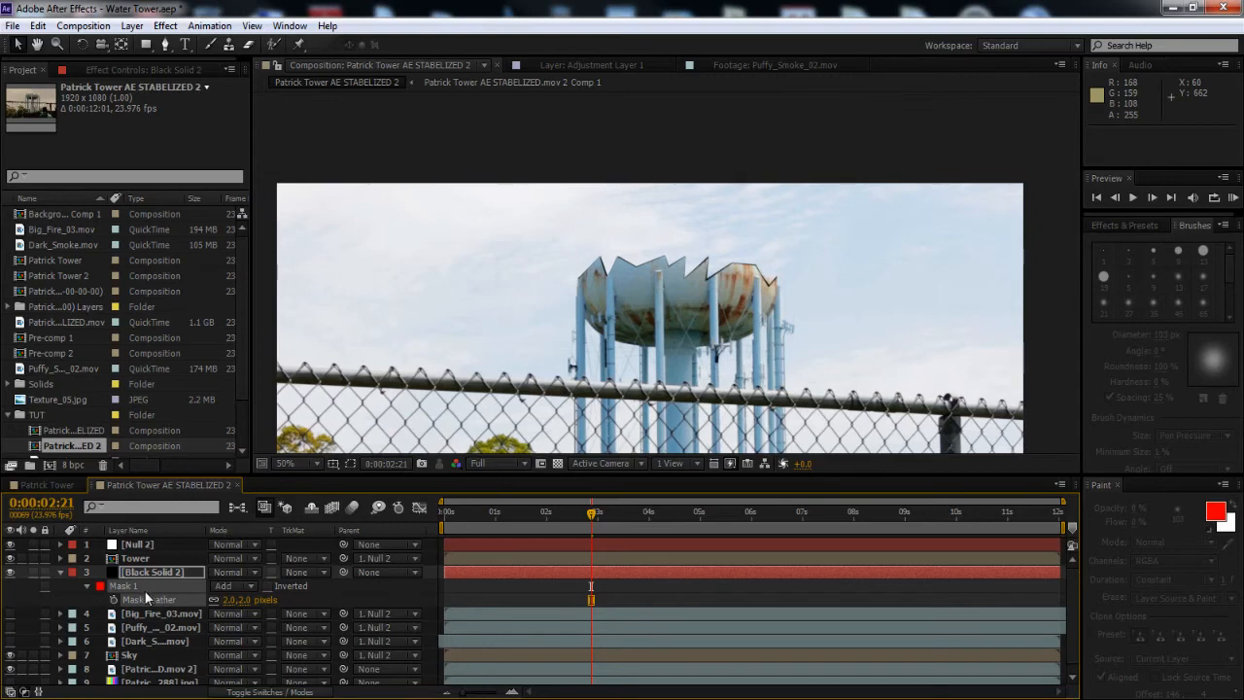
Set the opacity of Black Solid 2 to 75%
{"action": "key", "text": "t"}
{"action": "left_click", "coordinate": [220, 586]}
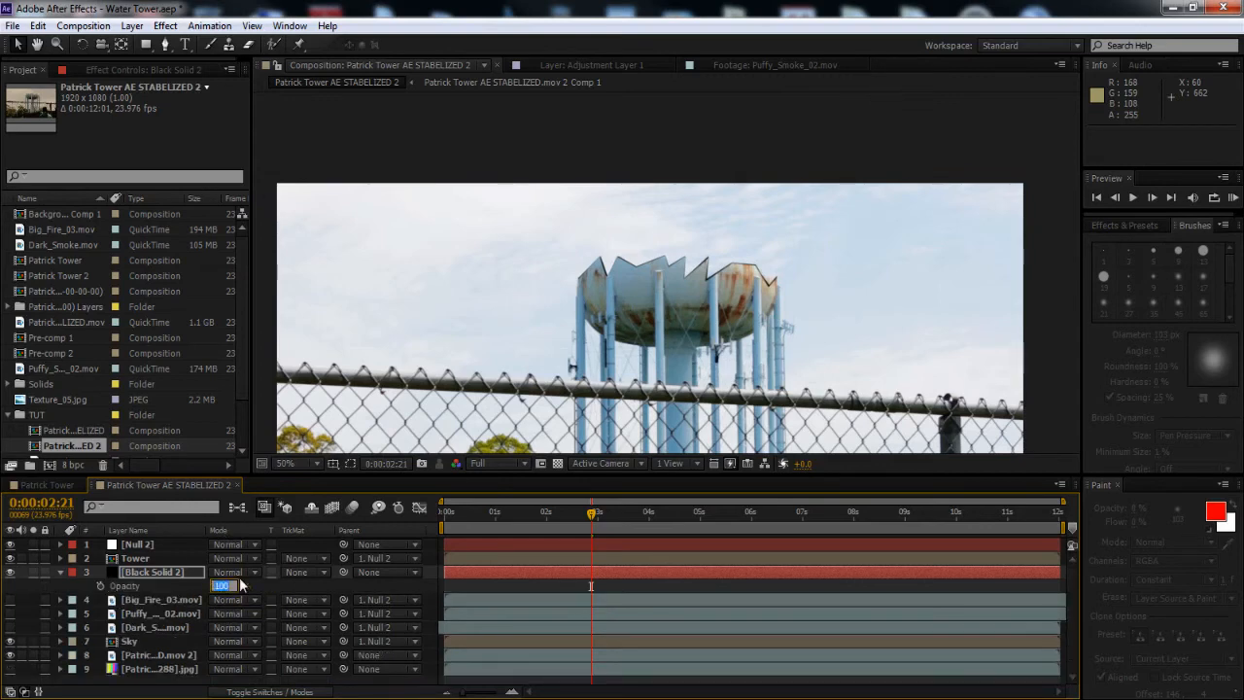
{"action": "type", "text": "75"}
{"action": "key", "text": "Return"}
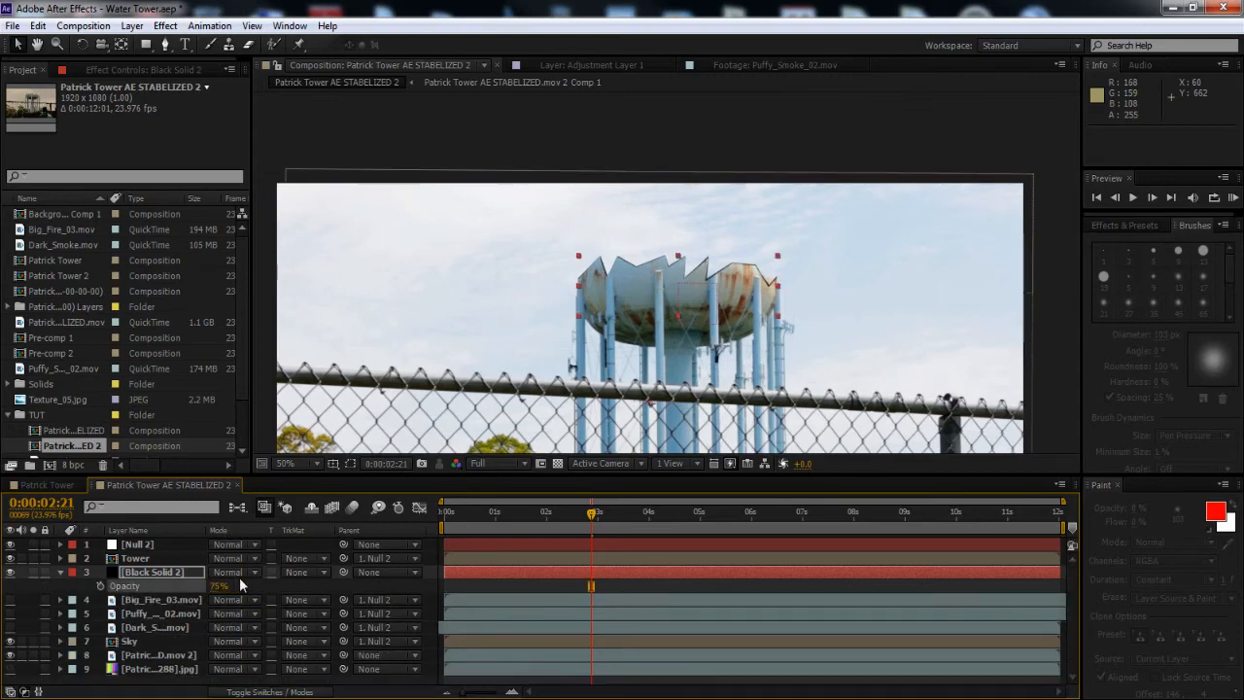
{"action": "scroll", "coordinate": [642, 299], "scroll_direction": "up", "scroll_amount": 3}
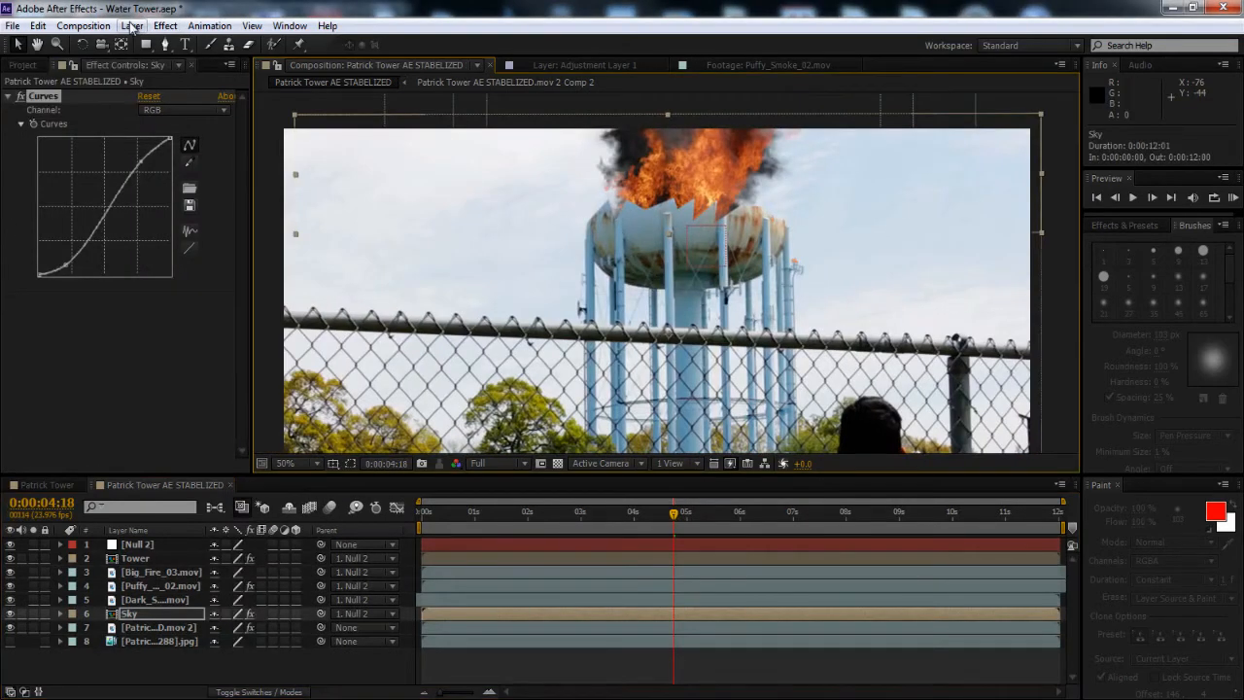
Add a new adjustment layer above all other layers and apply Curves and Tint effects to it
{"action": "left_click", "coordinate": [131, 25]}
{"action": "mouse_move", "coordinate": [349, 45]}
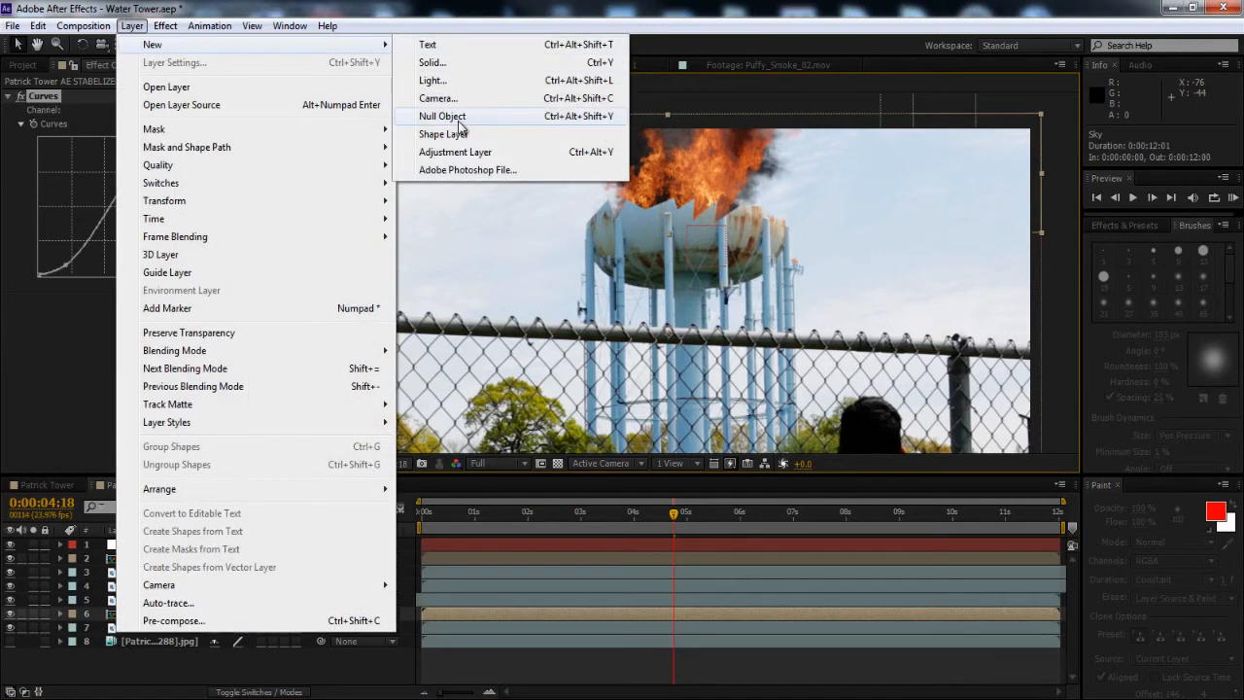
{"action": "left_click", "coordinate": [456, 152]}
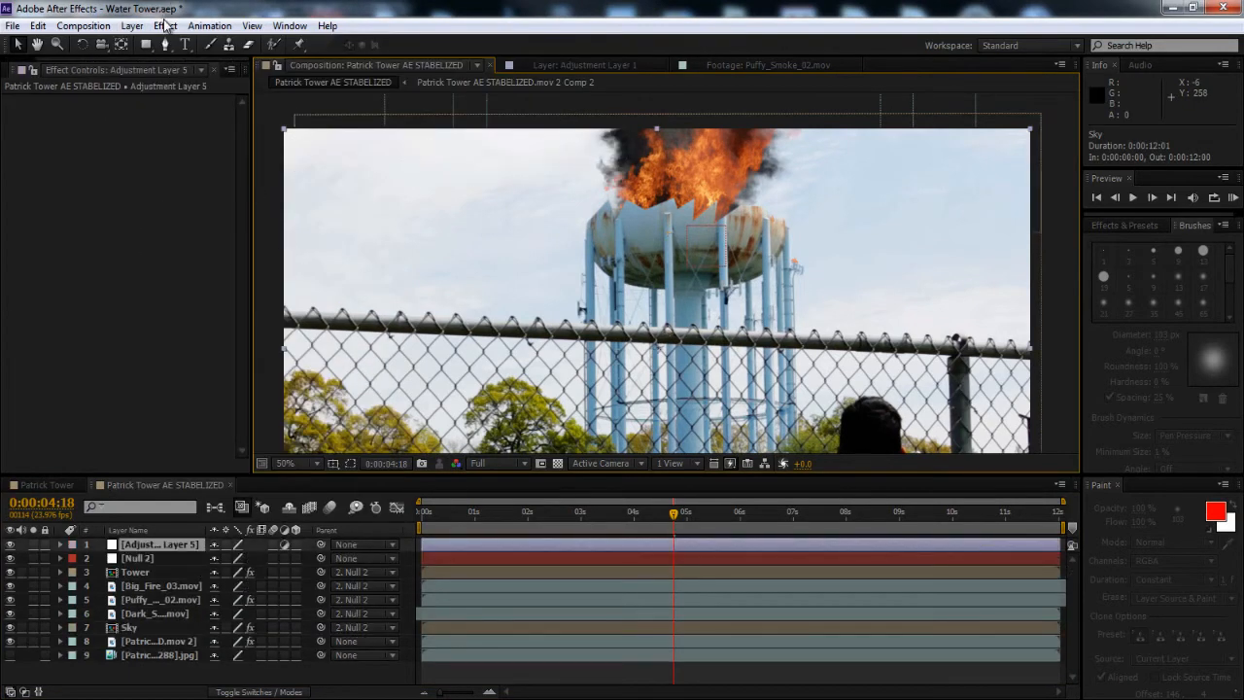
{"action": "left_click", "coordinate": [165, 25]}
{"action": "left_click", "coordinate": [221, 33]}
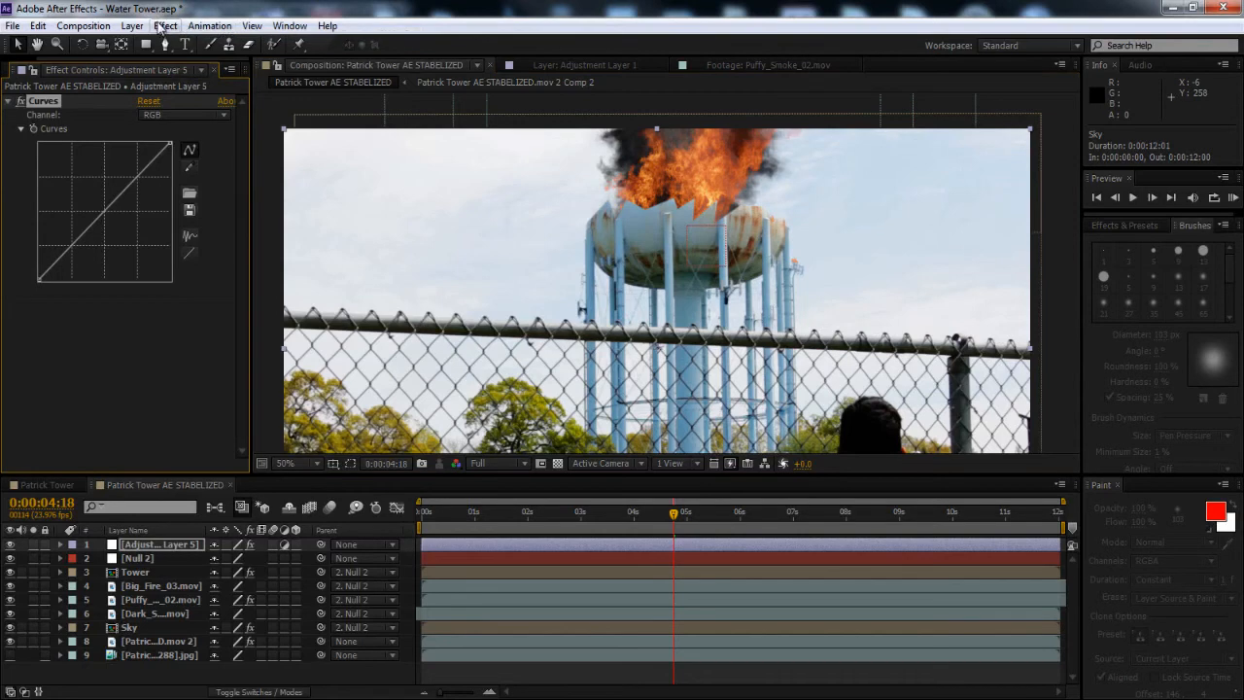
{"action": "left_click", "coordinate": [162, 26]}
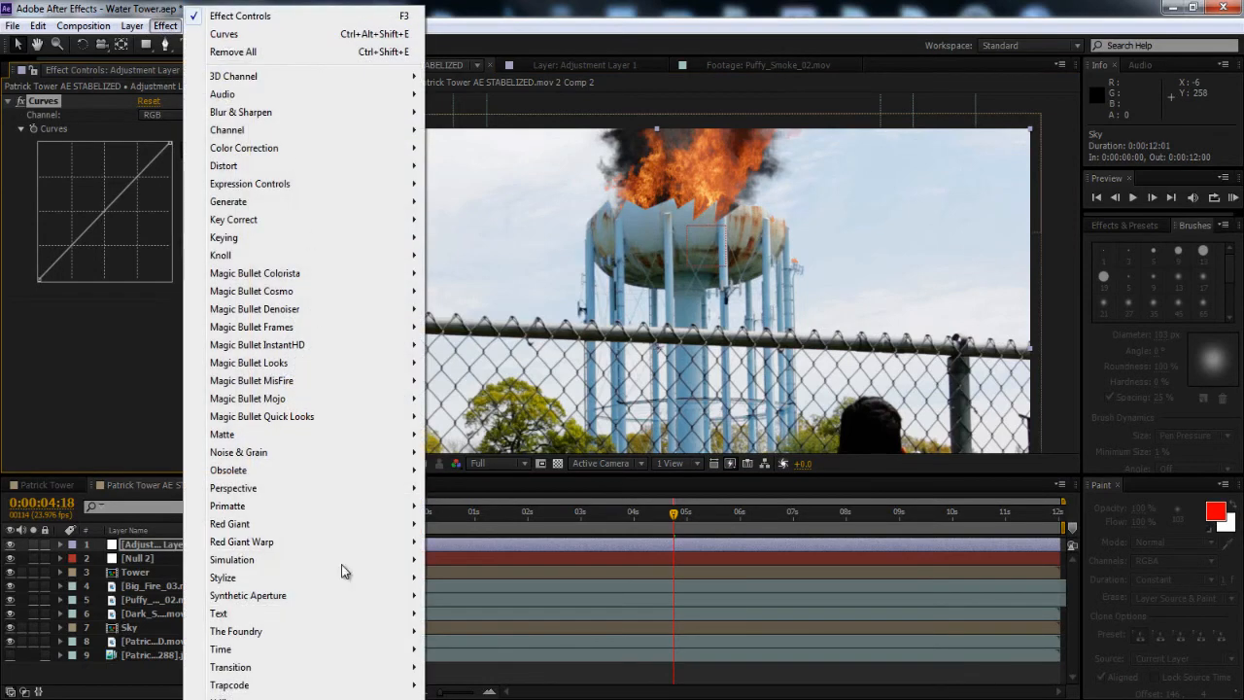
{"action": "mouse_move", "coordinate": [292, 147]}
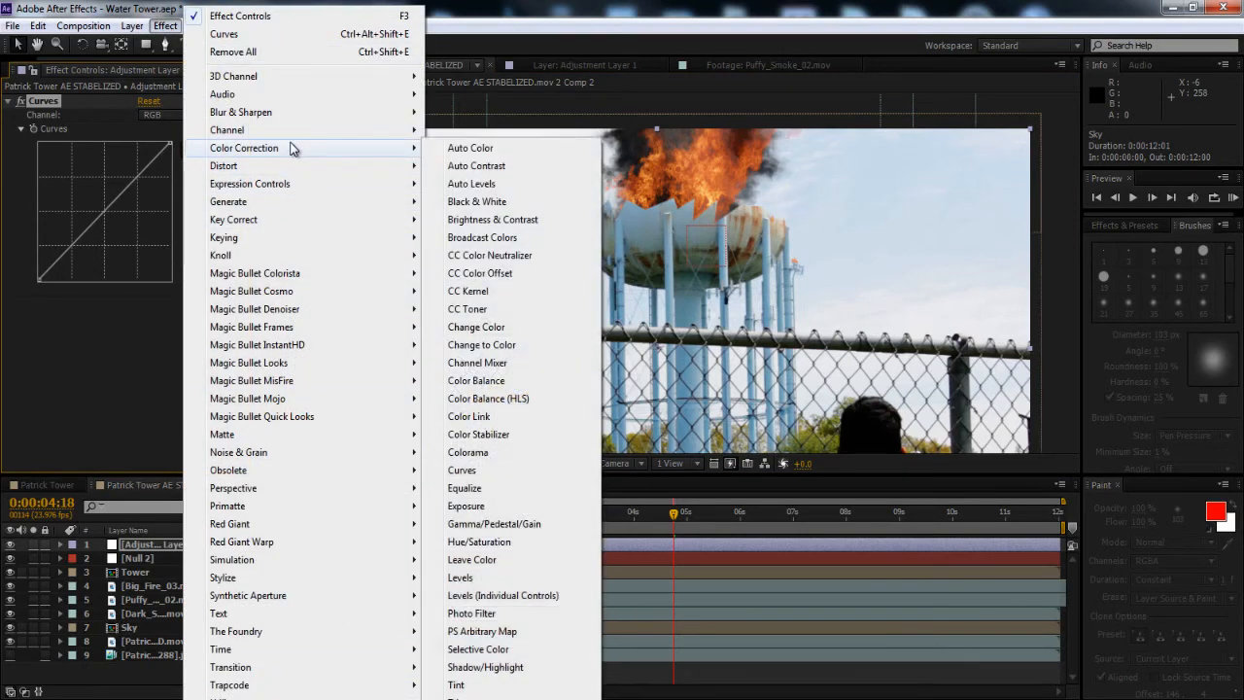
{"action": "left_click", "coordinate": [461, 684]}
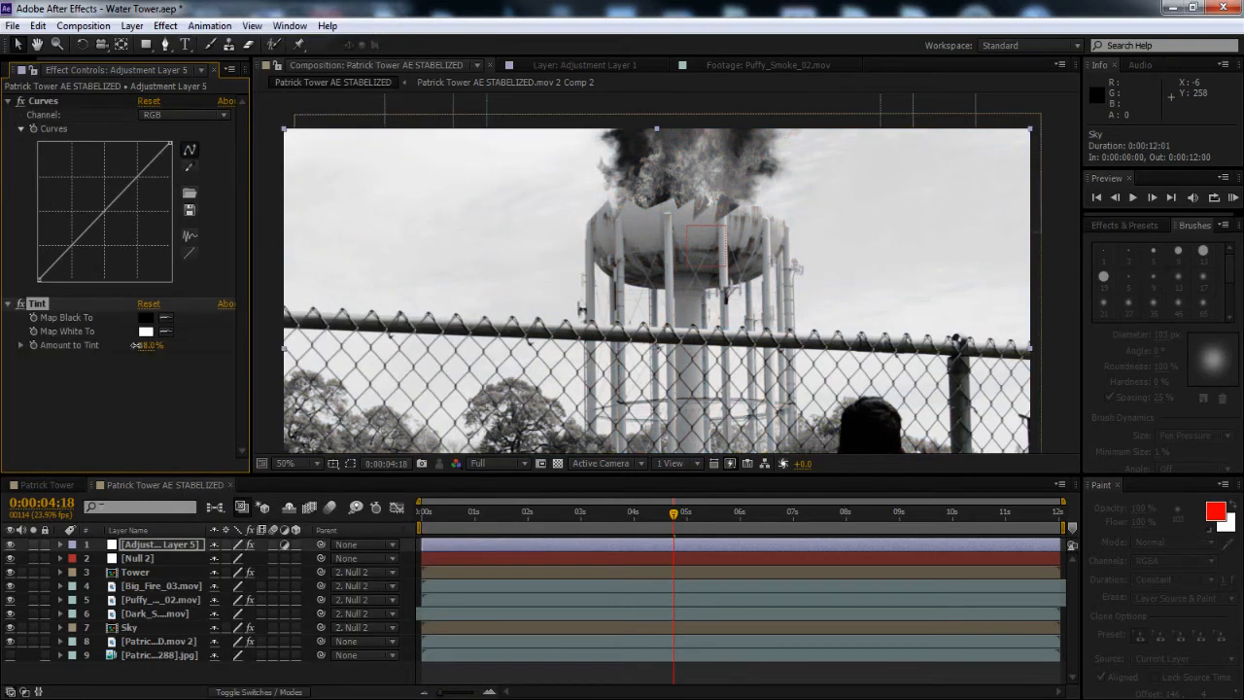
Lower the amount to tint to 84% and delete the Curves effect from the adjustment layer
{"action": "left_click_drag", "start_coordinate": [136, 345], "coordinate": [117, 344]}
{"action": "left_click", "coordinate": [49, 101]}
{"action": "key", "text": "Delete"}
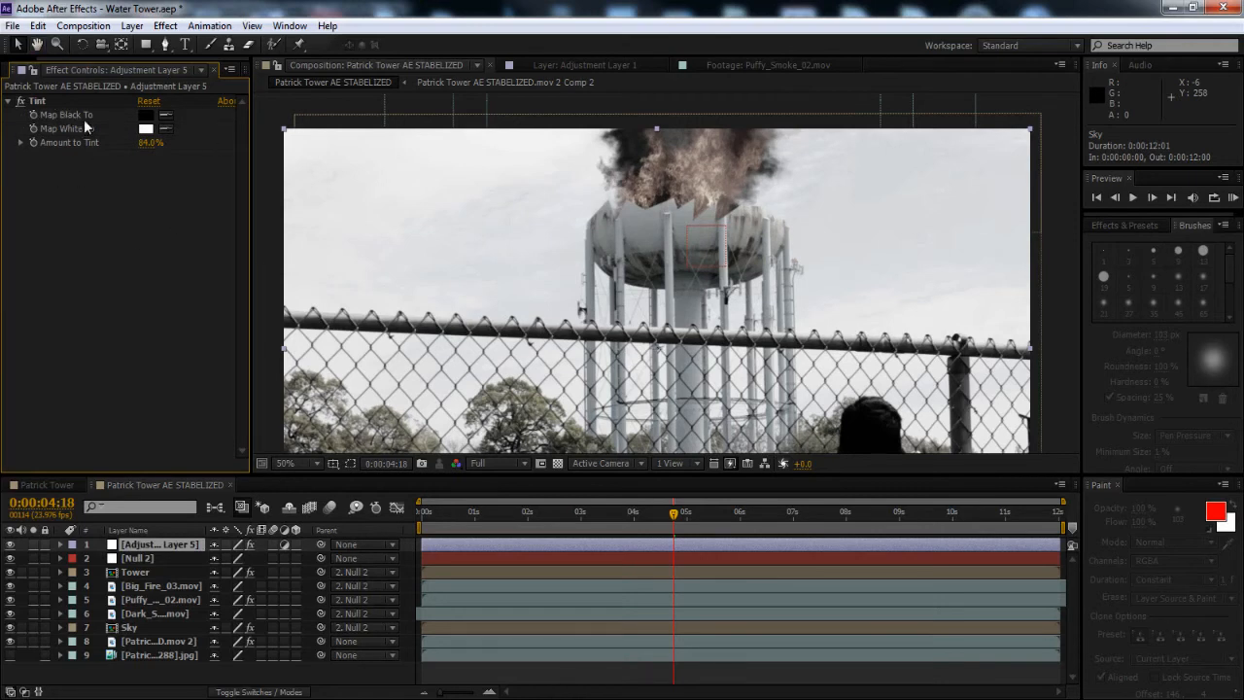
Map the tint's black to a bright orange with a hue of about 38° and reduce the amount to tint
{"action": "left_click", "coordinate": [146, 116]}
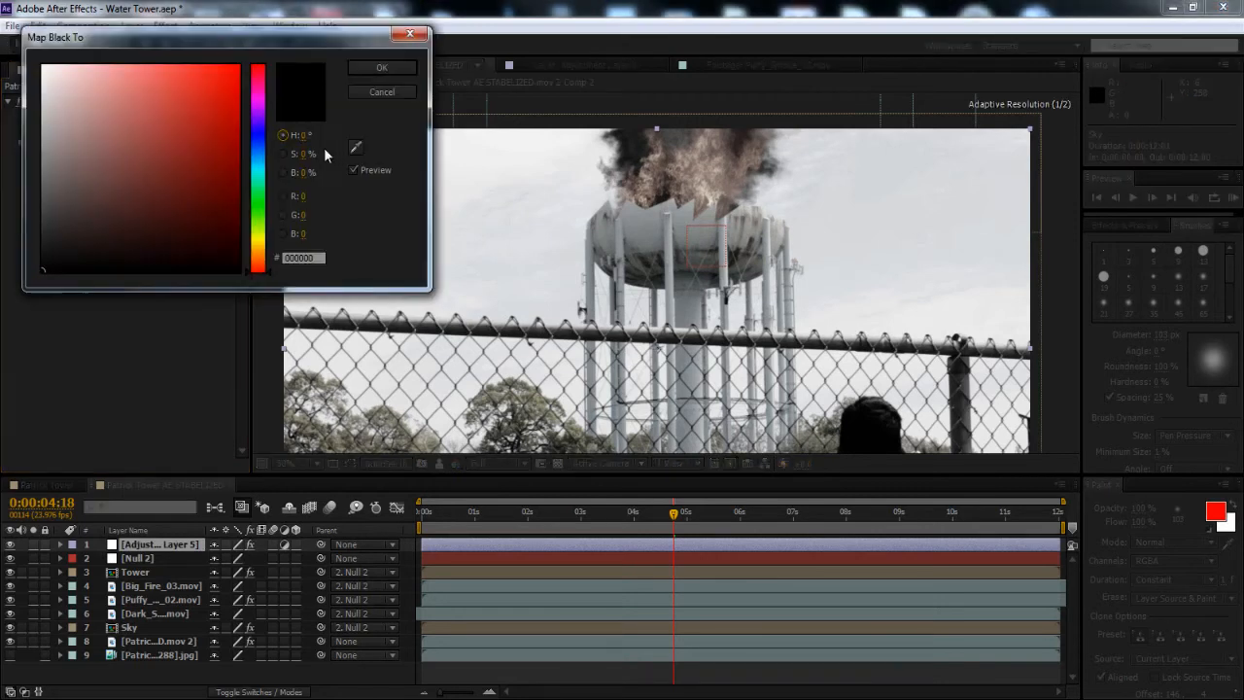
{"action": "left_click", "coordinate": [262, 261]}
{"action": "left_click_drag", "start_coordinate": [262, 256], "coordinate": [264, 249]}
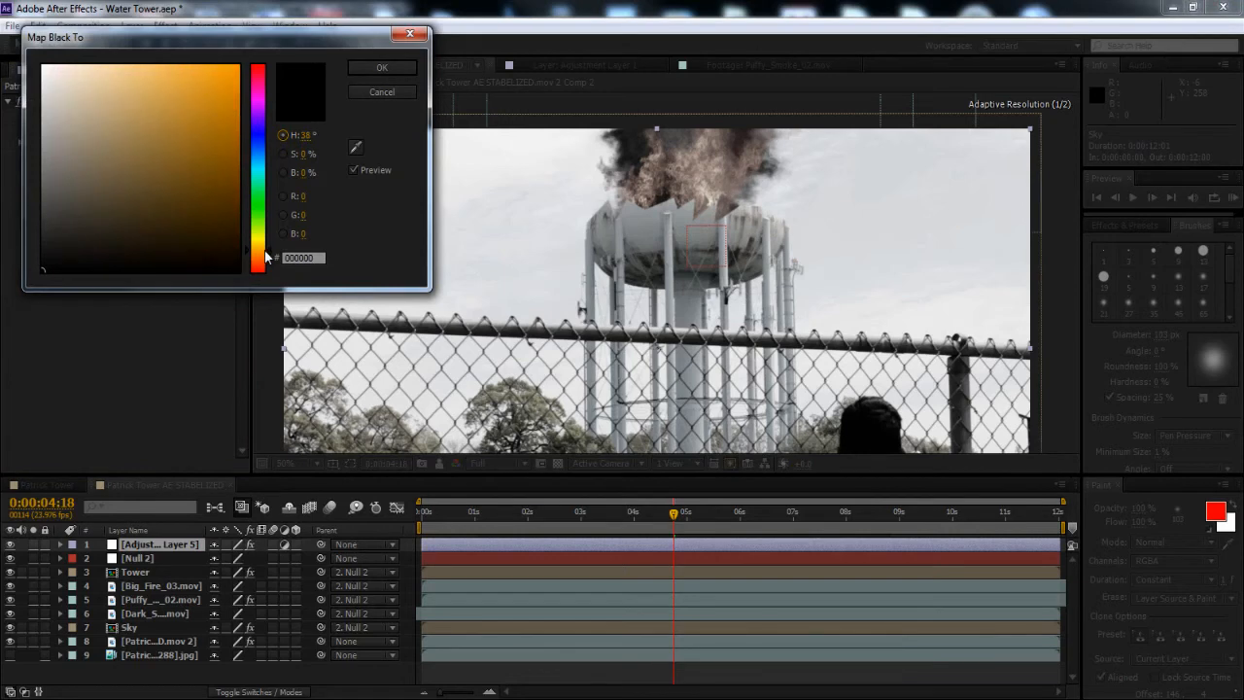
{"action": "mouse_move", "coordinate": [228, 155]}
{"action": "left_mouse_down"}
{"action": "mouse_move", "coordinate": [237, 80]}
{"action": "mouse_move", "coordinate": [201, 75]}
{"action": "left_mouse_up"}
{"action": "left_click", "coordinate": [382, 67]}
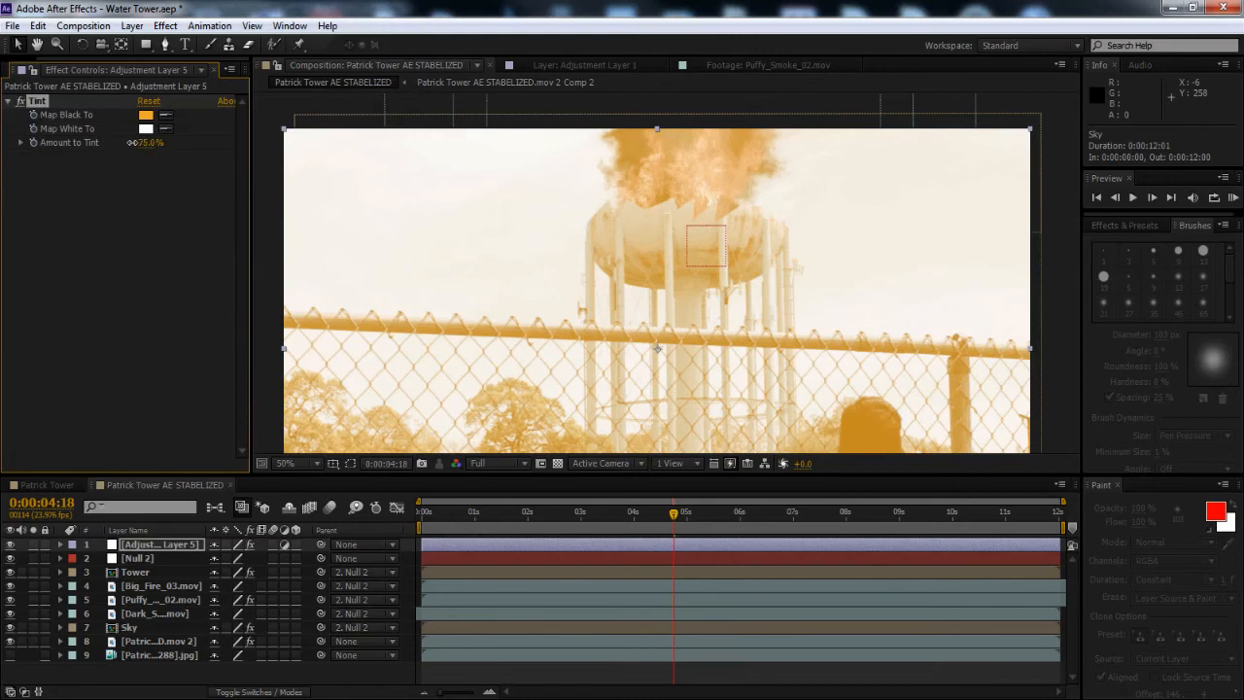
{"action": "left_click_drag", "start_coordinate": [132, 143], "coordinate": [88, 143]}
Map the tint's white to a bright orange and set the amount to tint to 60%
{"action": "left_click", "coordinate": [146, 128]}
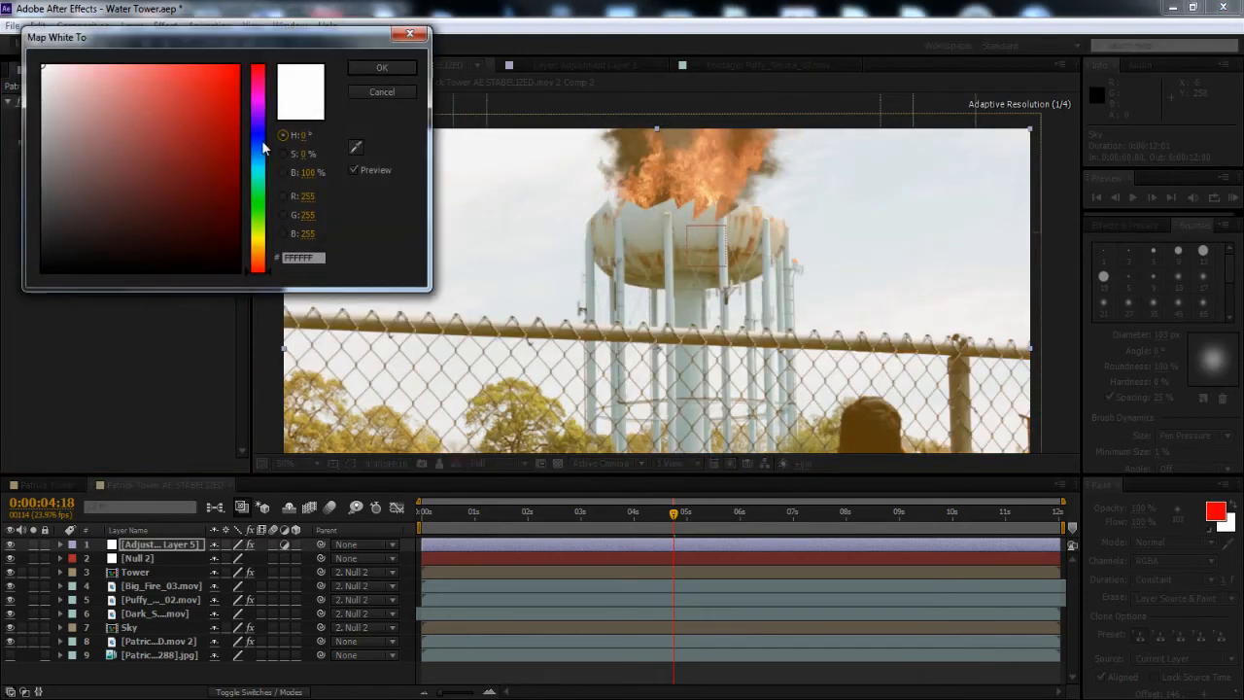
{"action": "left_click_drag", "start_coordinate": [262, 146], "coordinate": [268, 255]}
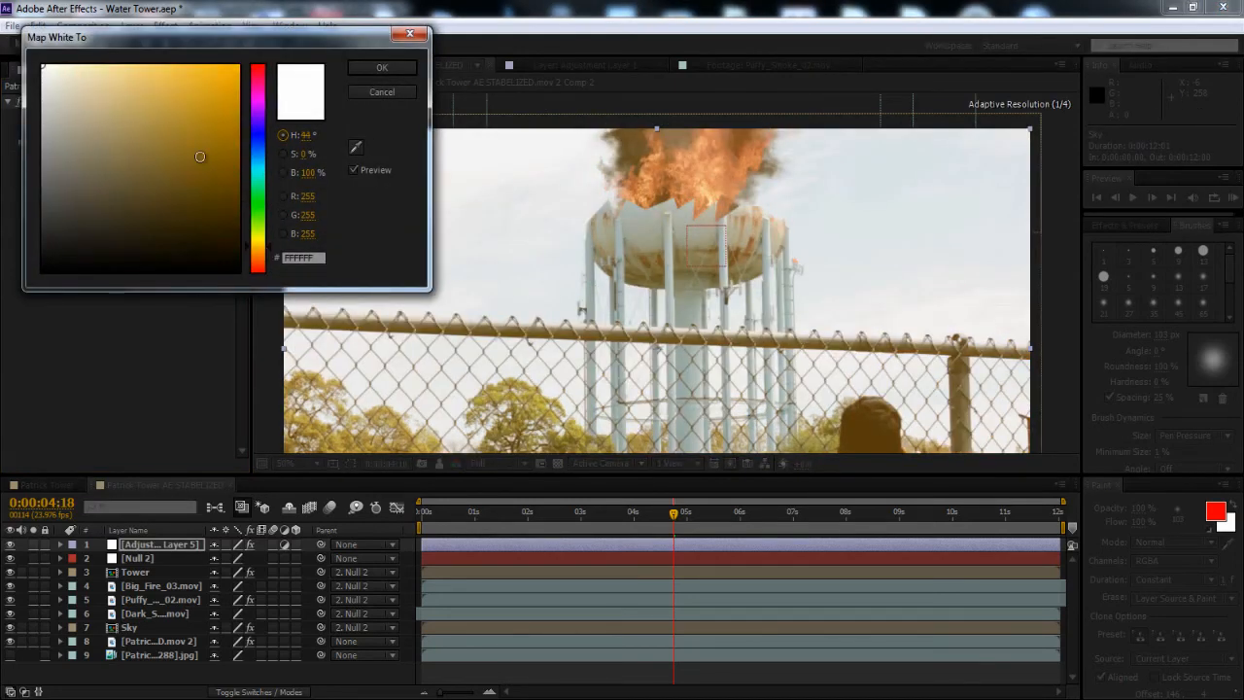
{"action": "left_click", "coordinate": [202, 78]}
{"action": "left_click_drag", "start_coordinate": [269, 248], "coordinate": [268, 259]}
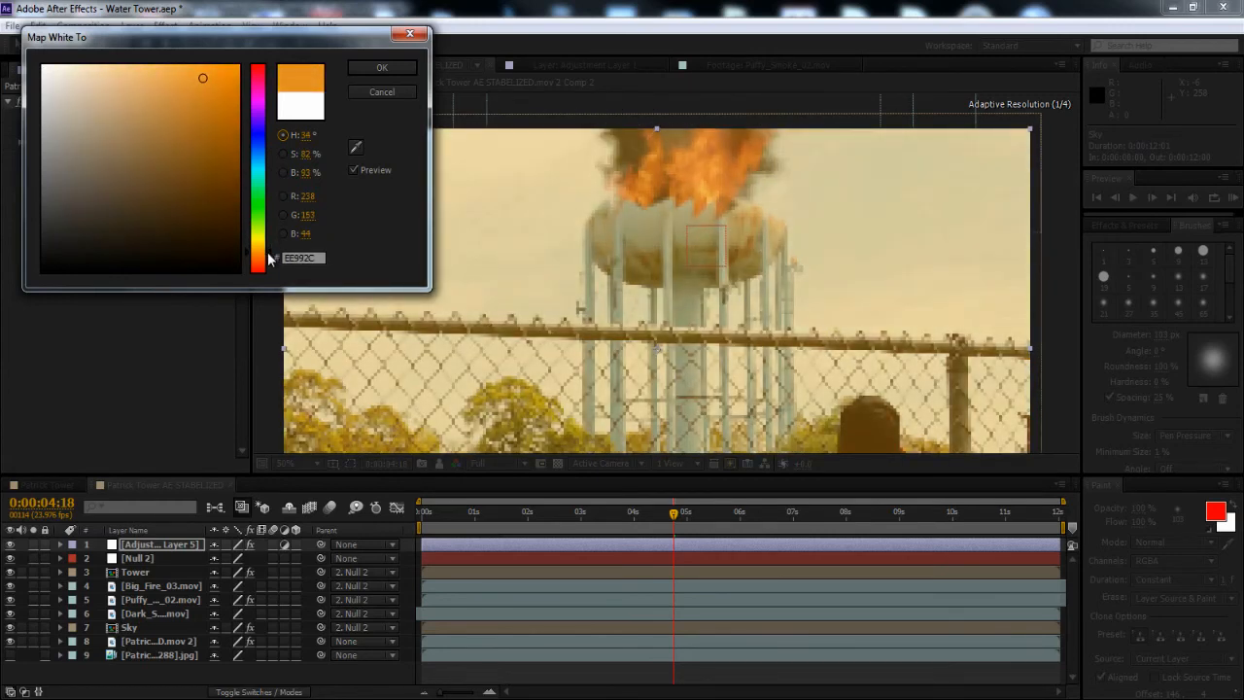
{"action": "left_click_drag", "start_coordinate": [201, 84], "coordinate": [190, 78]}
{"action": "left_click", "coordinate": [381, 68]}
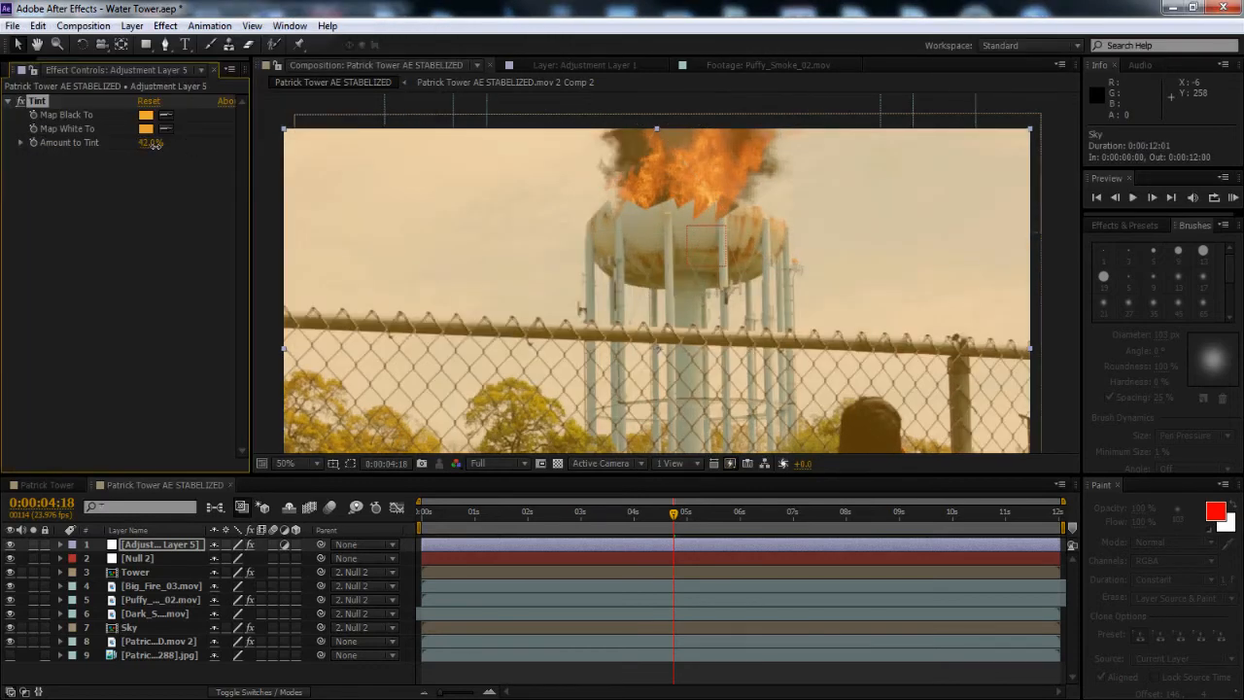
{"action": "left_click_drag", "start_coordinate": [155, 144], "coordinate": [158, 144]}
{"action": "left_click", "coordinate": [154, 143]}
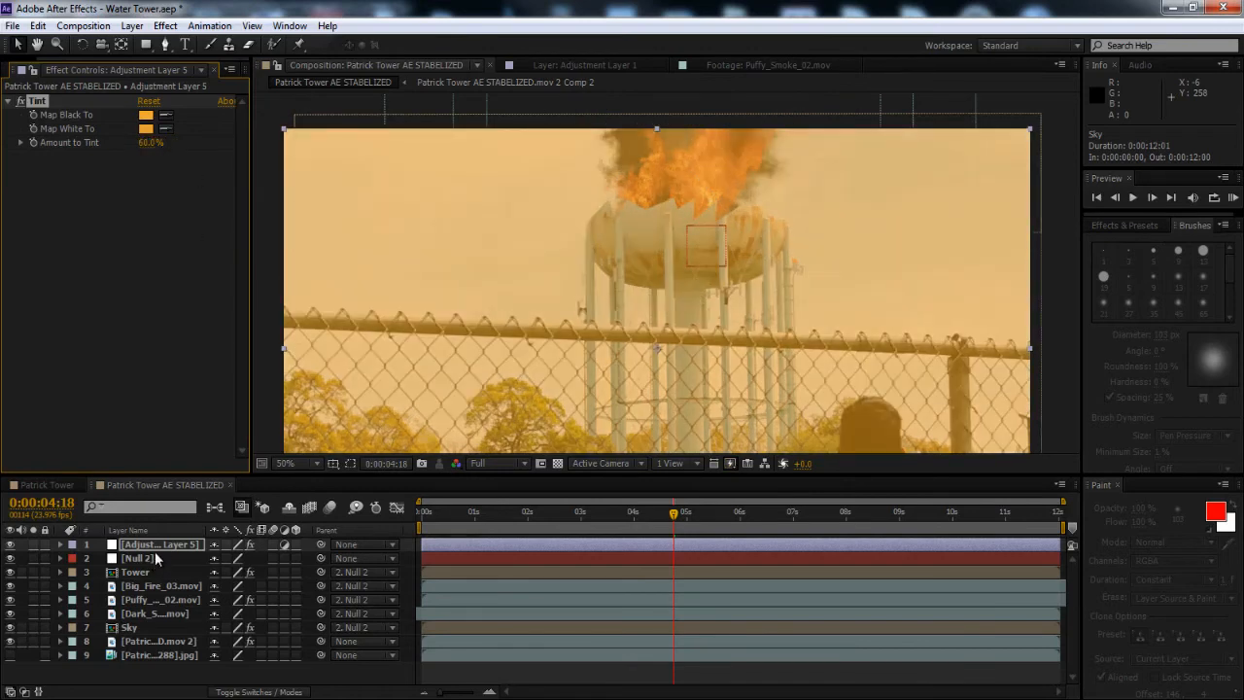
Set the tint adjustment layer's opacity to 30% and check the whole frame
{"action": "key", "text": "t"}
{"action": "left_click_drag", "start_coordinate": [214, 559], "coordinate": [163, 563]}
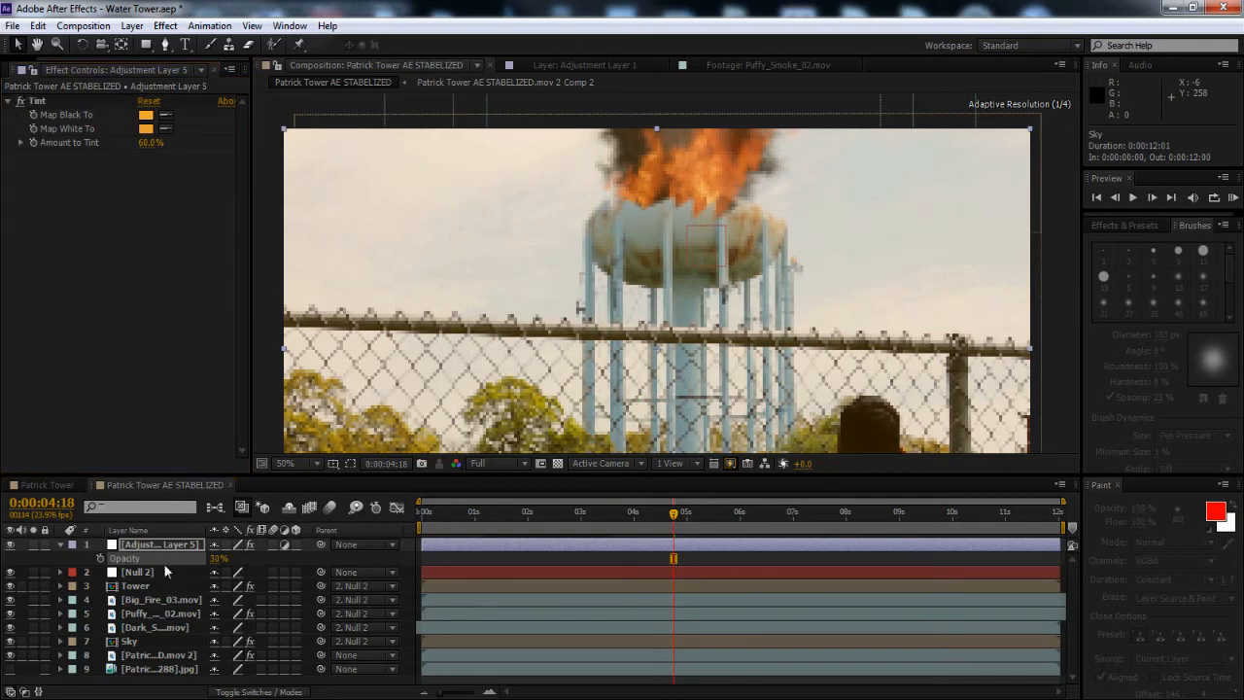
{"action": "scroll", "coordinate": [637, 220], "scroll_direction": "down", "scroll_amount": 1}
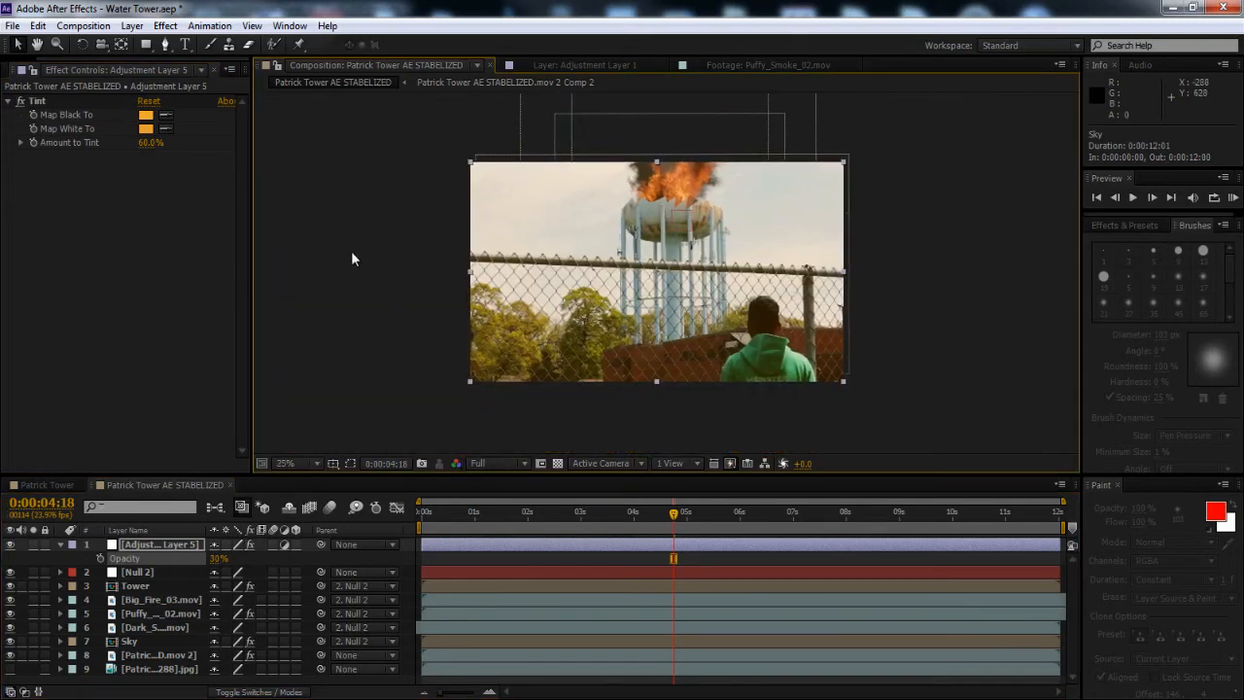
{"action": "scroll", "coordinate": [463, 260], "scroll_direction": "up", "scroll_amount": 1}
{"action": "scroll", "coordinate": [462, 257], "scroll_direction": "down", "scroll_amount": 1}
Add a second adjustment layer on top of the stack and collapse the tint layer's properties
{"action": "left_click", "coordinate": [131, 25]}
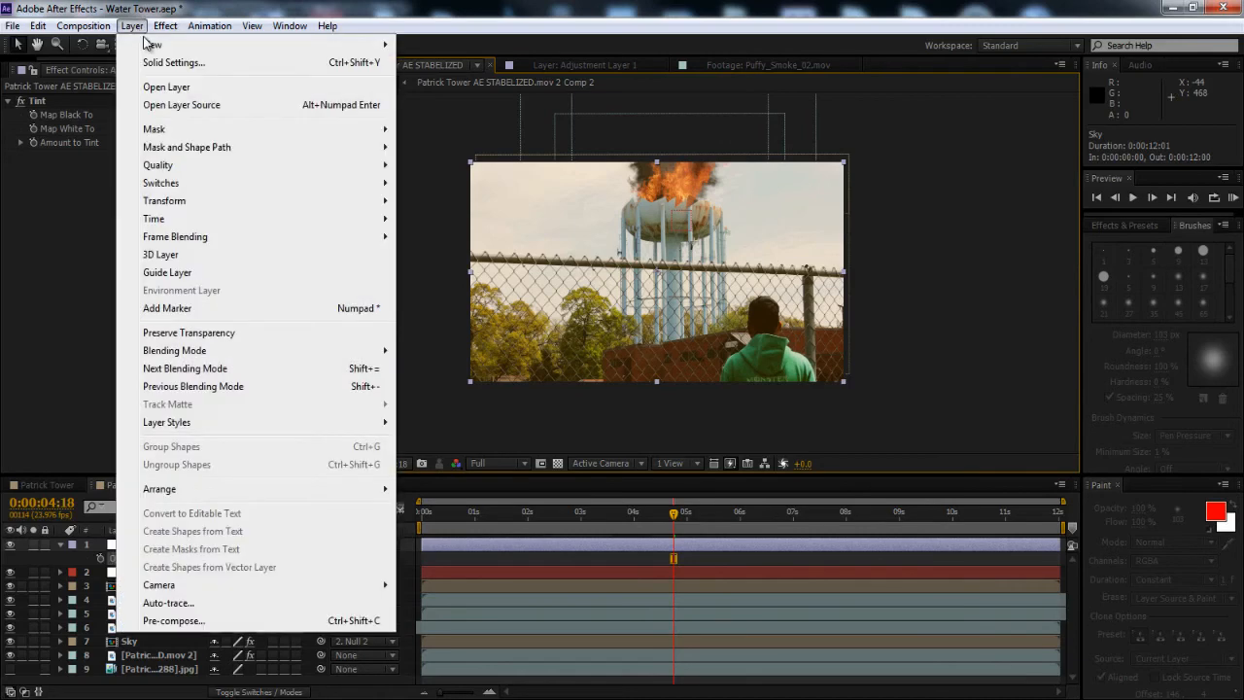
{"action": "mouse_move", "coordinate": [384, 46]}
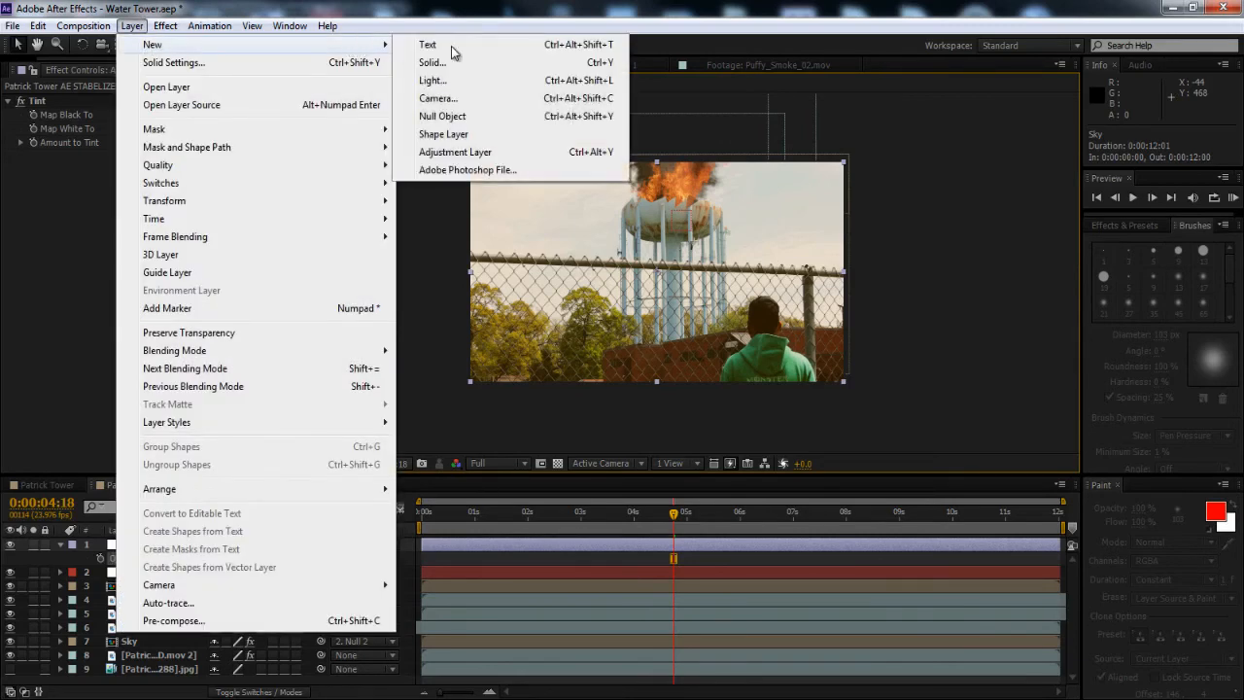
{"action": "left_click", "coordinate": [458, 152]}
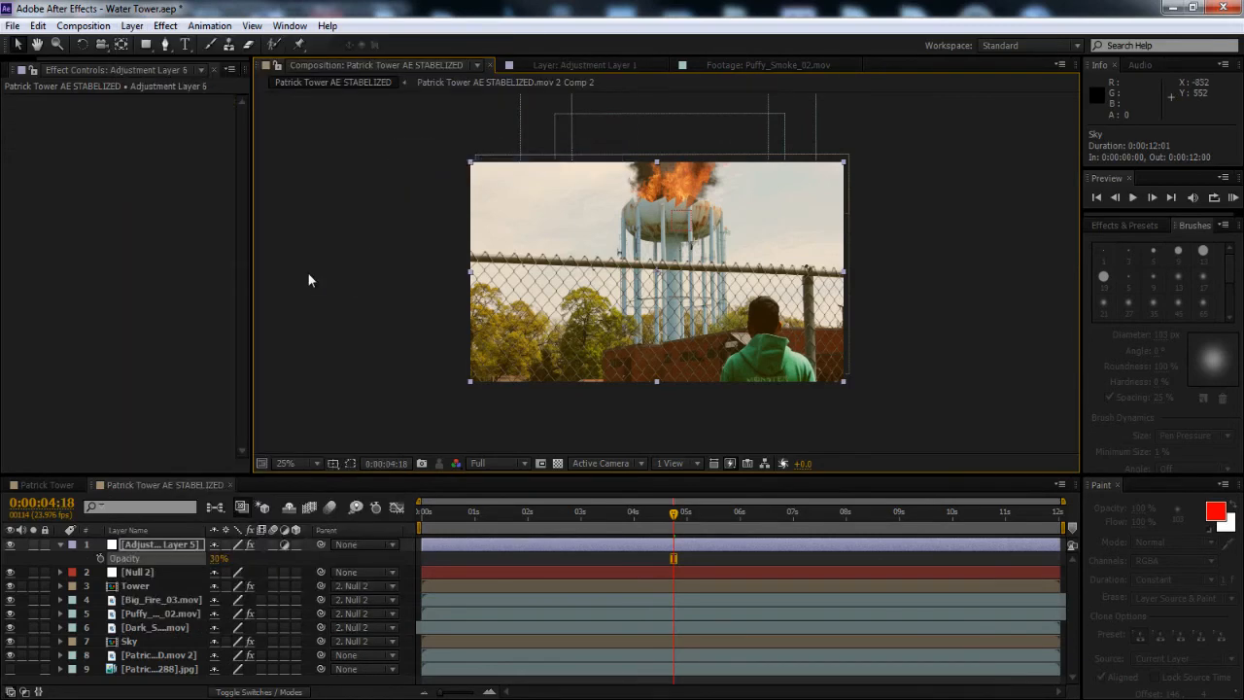
{"action": "left_click", "coordinate": [62, 559]}
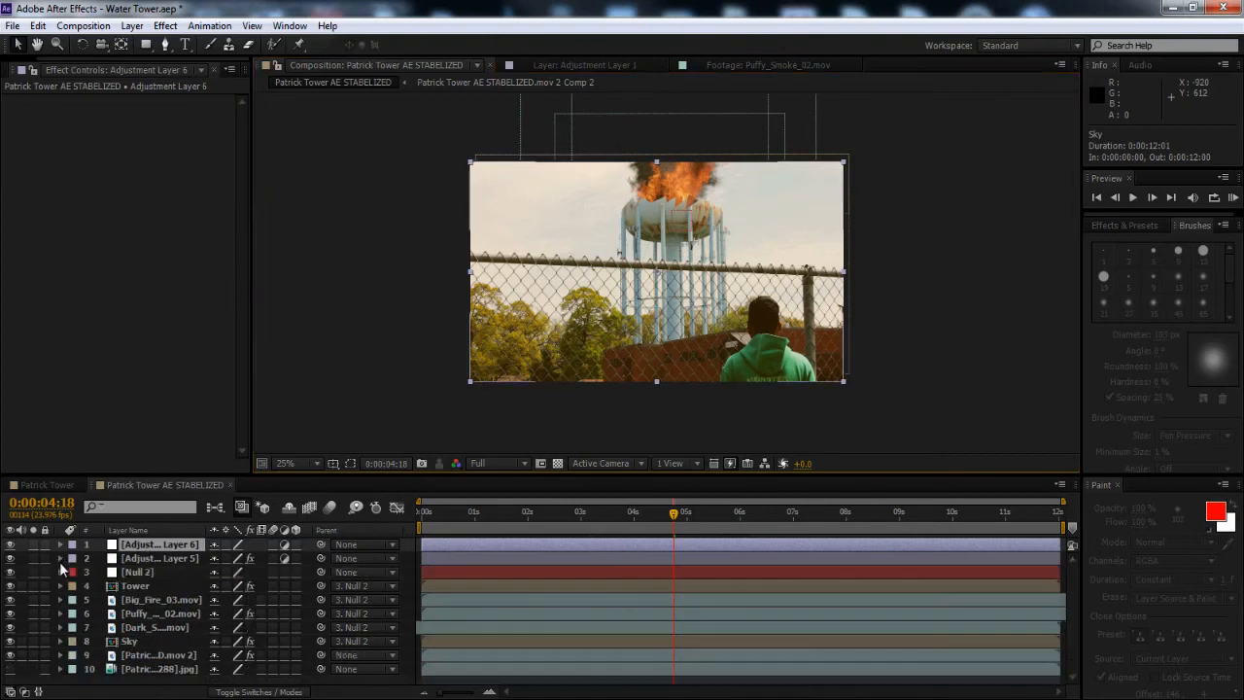
Compare with the Tint settings in the Patrick Tower composition and set Adjustment Layer 5's Map Black To color to black (000000)
{"action": "left_click", "coordinate": [41, 485]}
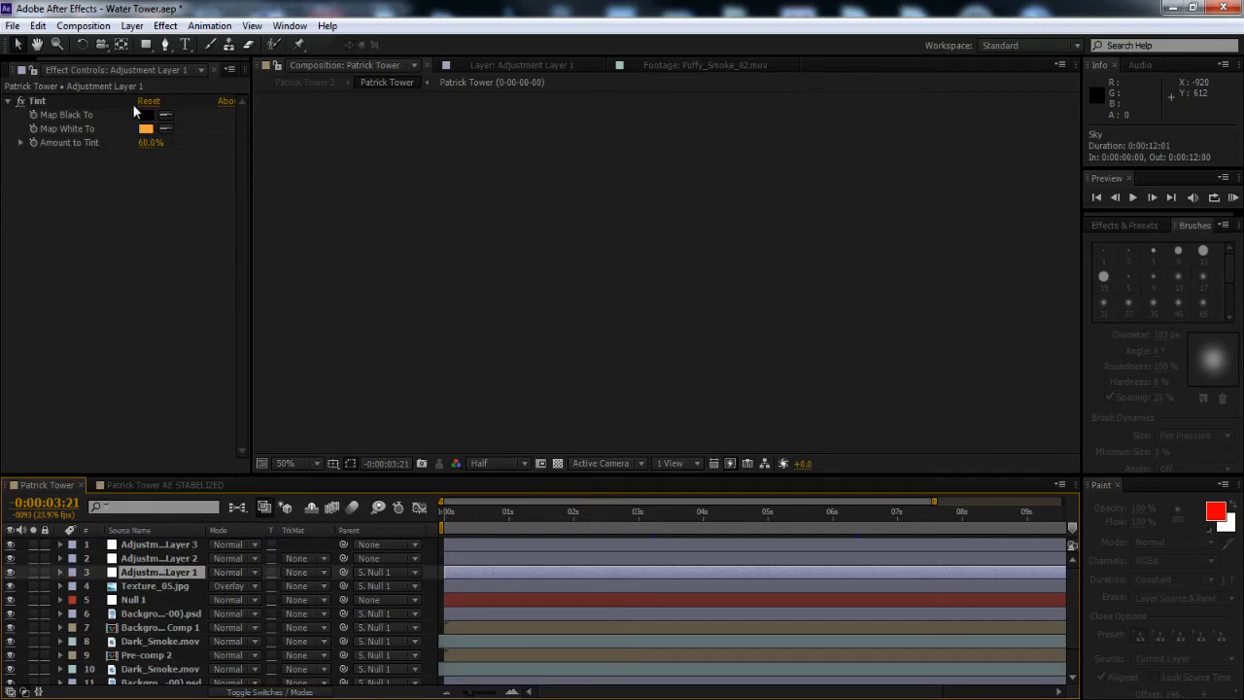
{"action": "left_click", "coordinate": [170, 479]}
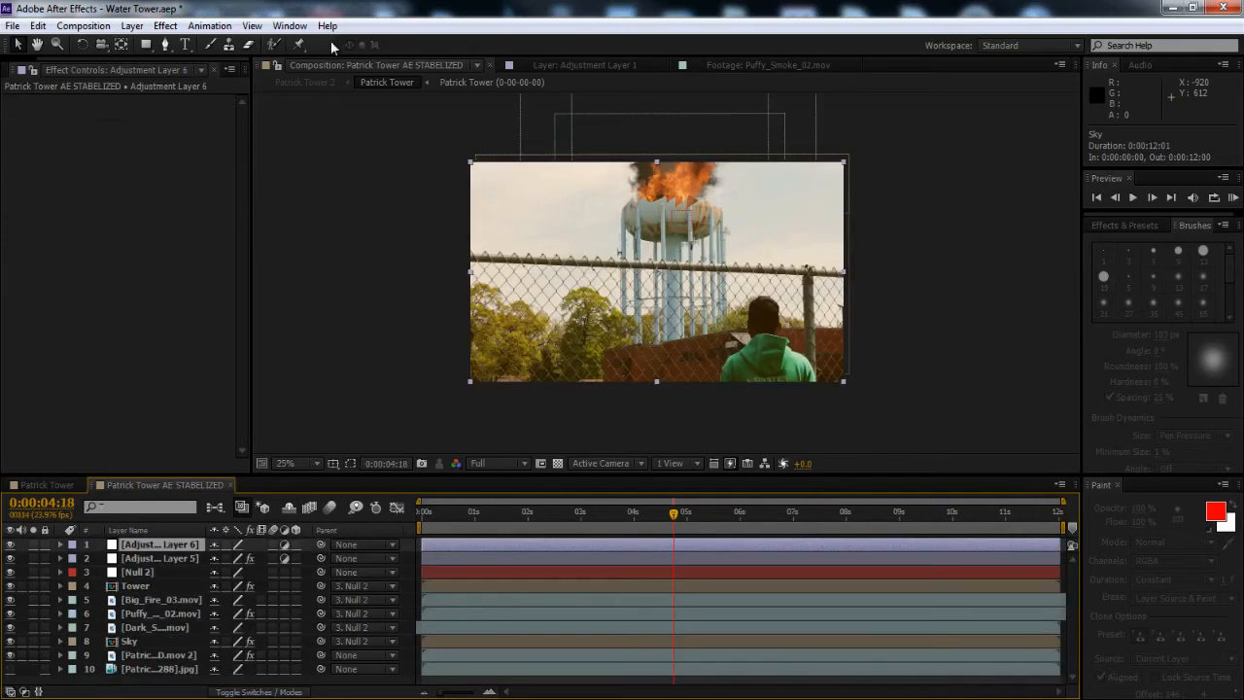
{"action": "left_click", "coordinate": [159, 558]}
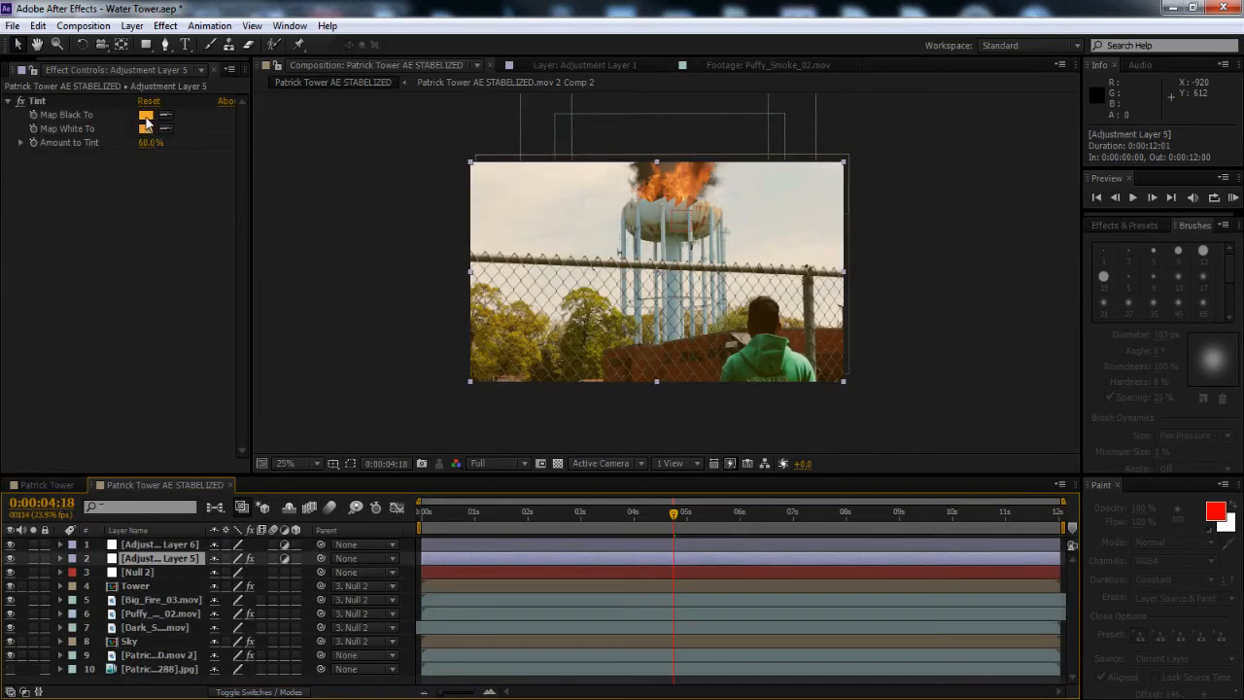
{"action": "left_click", "coordinate": [146, 115]}
{"action": "left_click_drag", "start_coordinate": [245, 266], "coordinate": [283, 296]}
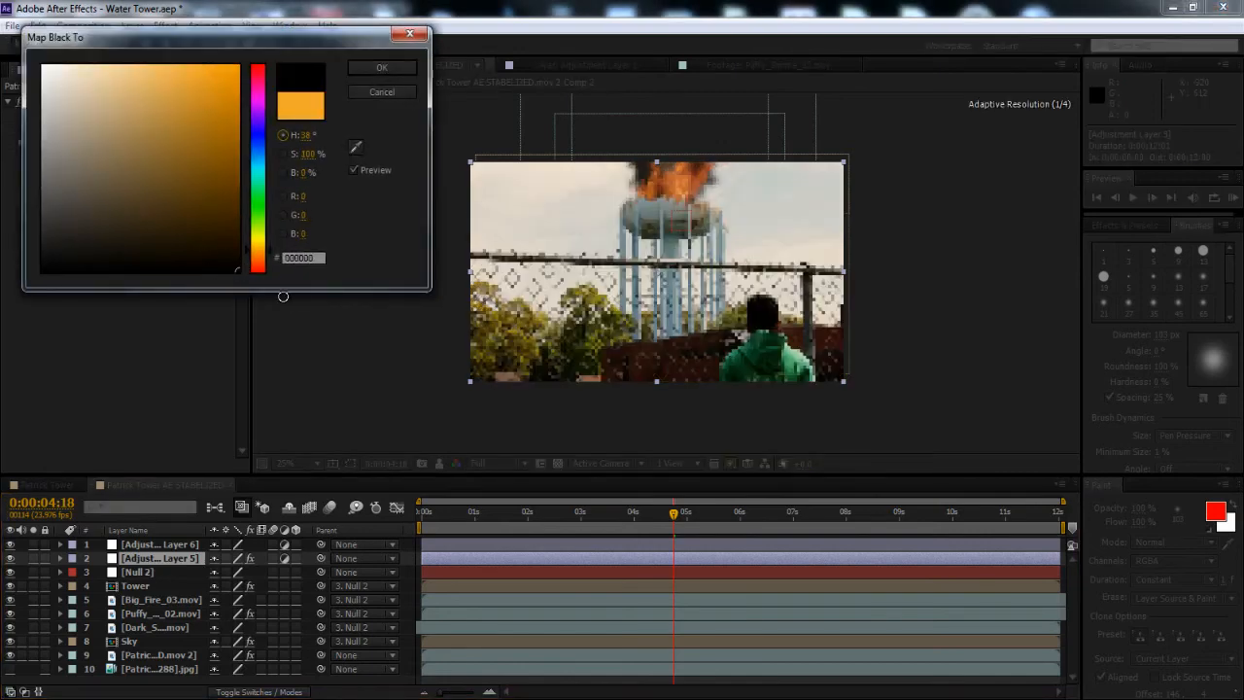
{"action": "left_click", "coordinate": [358, 72]}
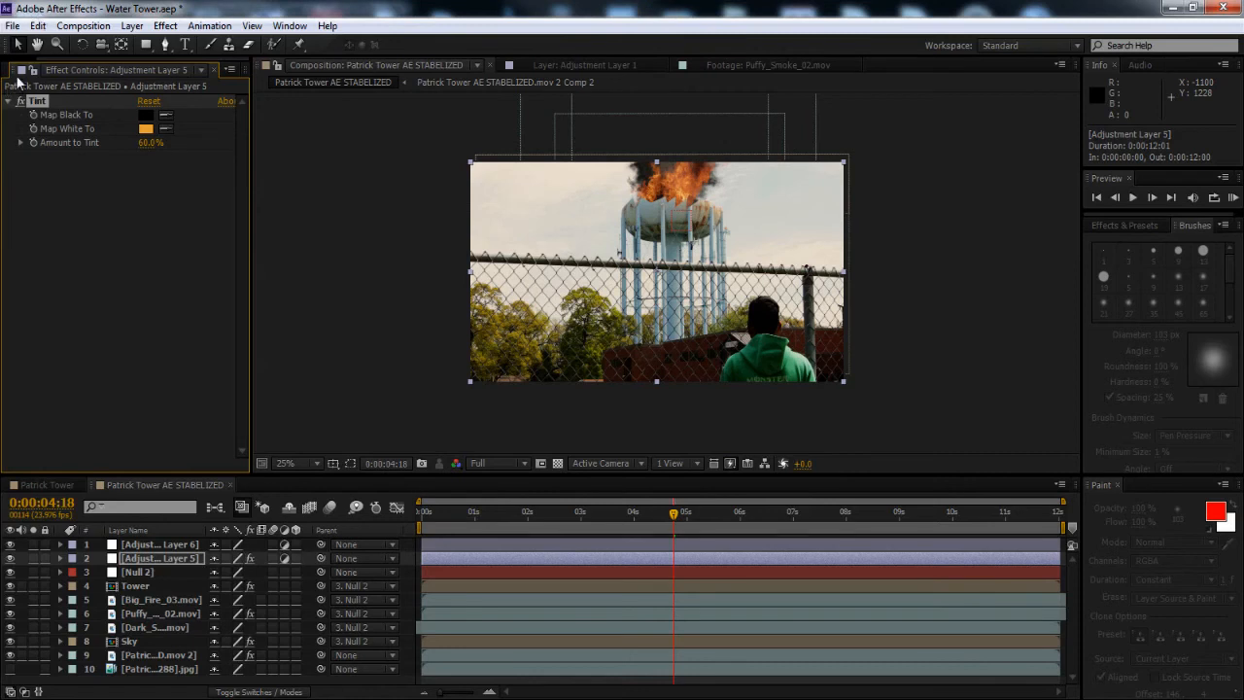
Check Adjustment Layer 1's opacity in the Patrick Tower composition and set Adjustment Layer 5's opacity to 60%
{"action": "left_click", "coordinate": [49, 485]}
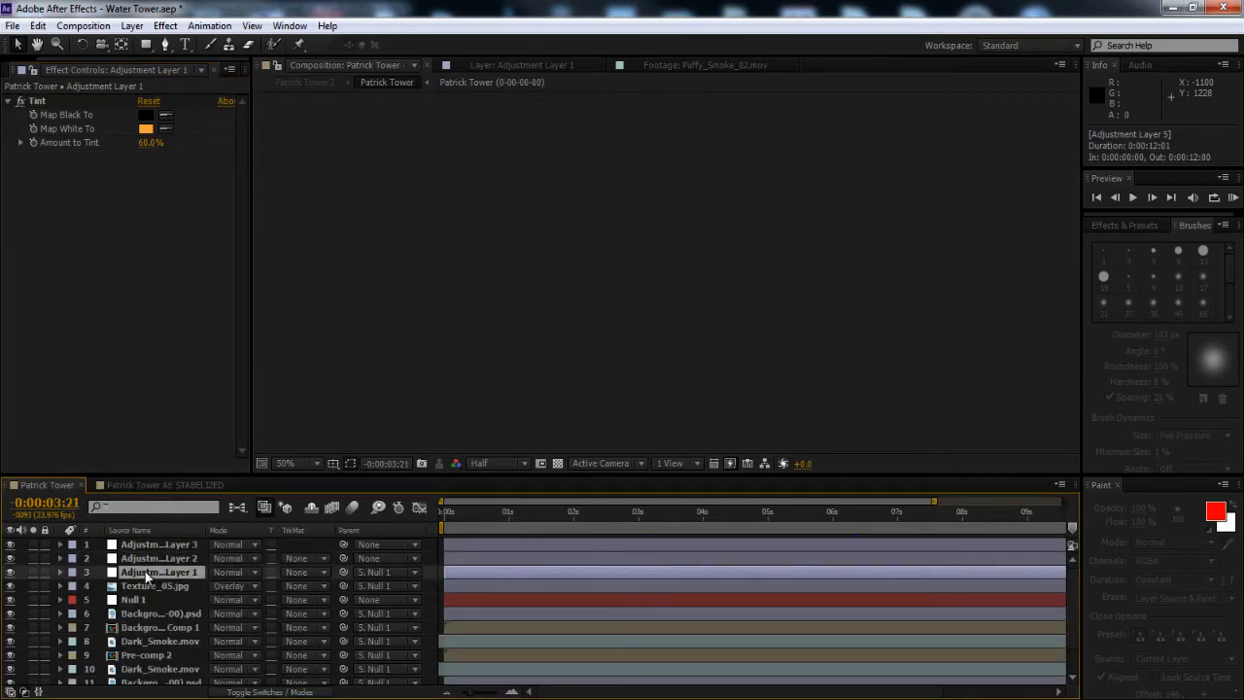
{"action": "key", "text": "t"}
{"action": "left_click", "coordinate": [161, 484]}
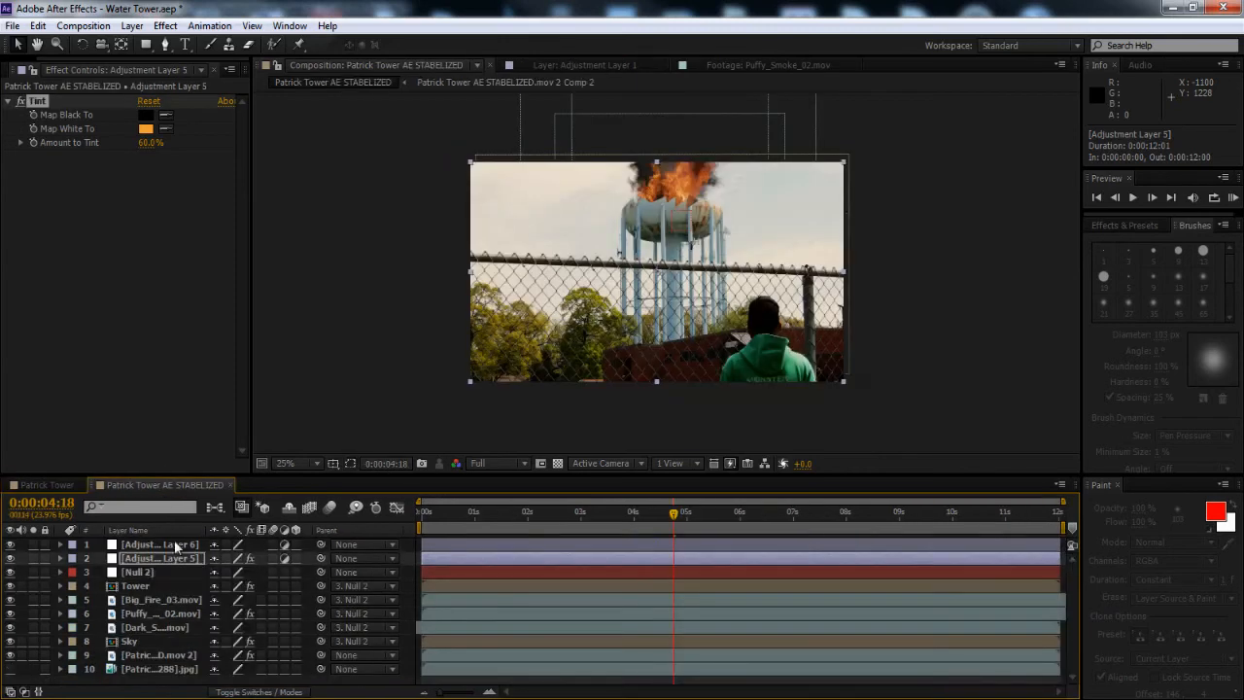
{"action": "key", "text": "t"}
{"action": "key", "text": "t"}
{"action": "key", "text": "t"}
{"action": "left_click", "coordinate": [221, 572]}
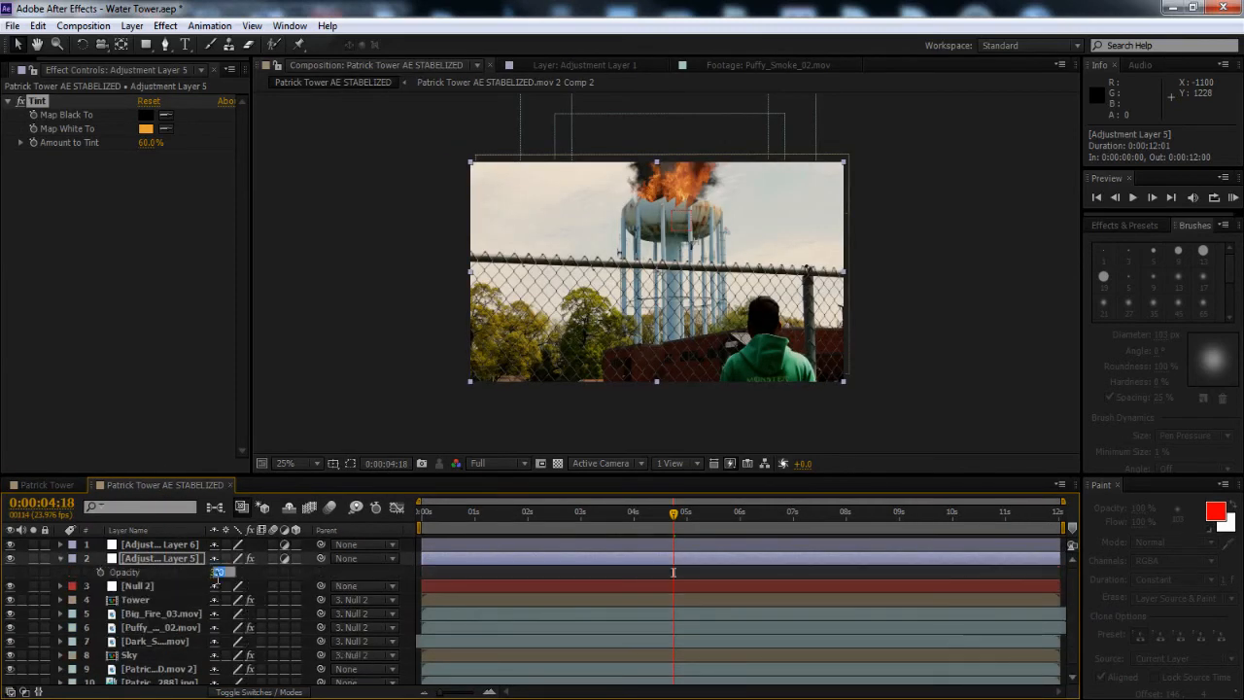
{"action": "key", "text": "Return"}
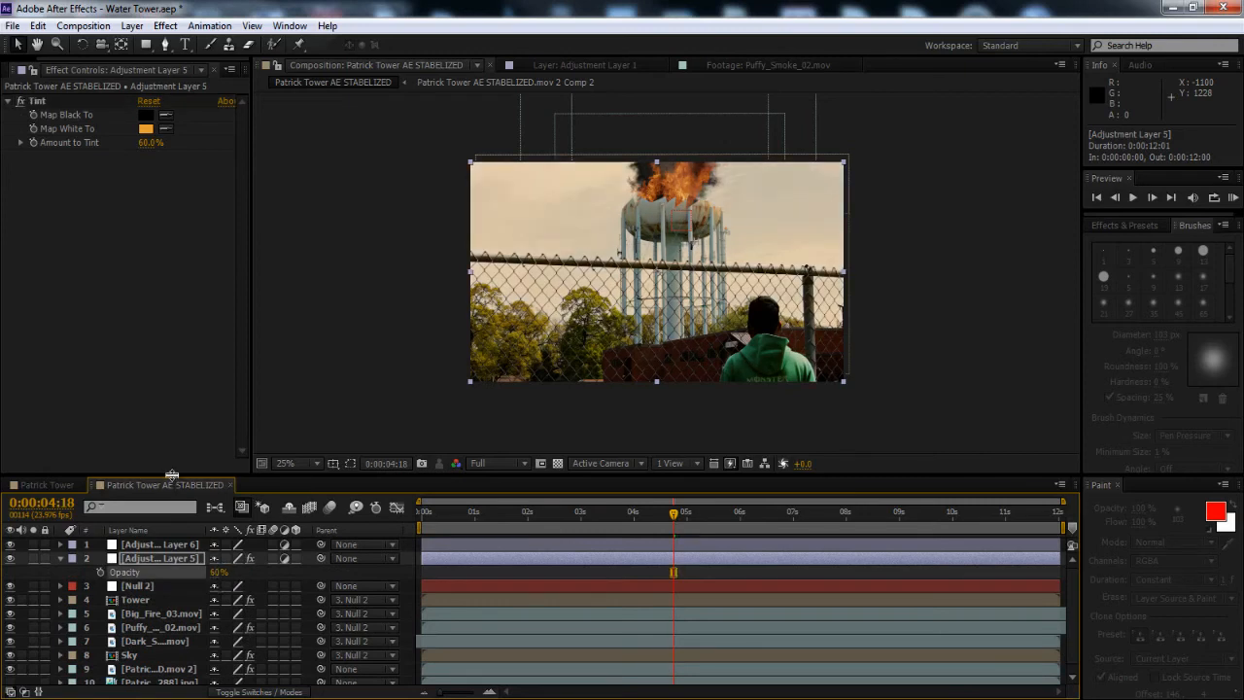
{"action": "left_click", "coordinate": [61, 558]}
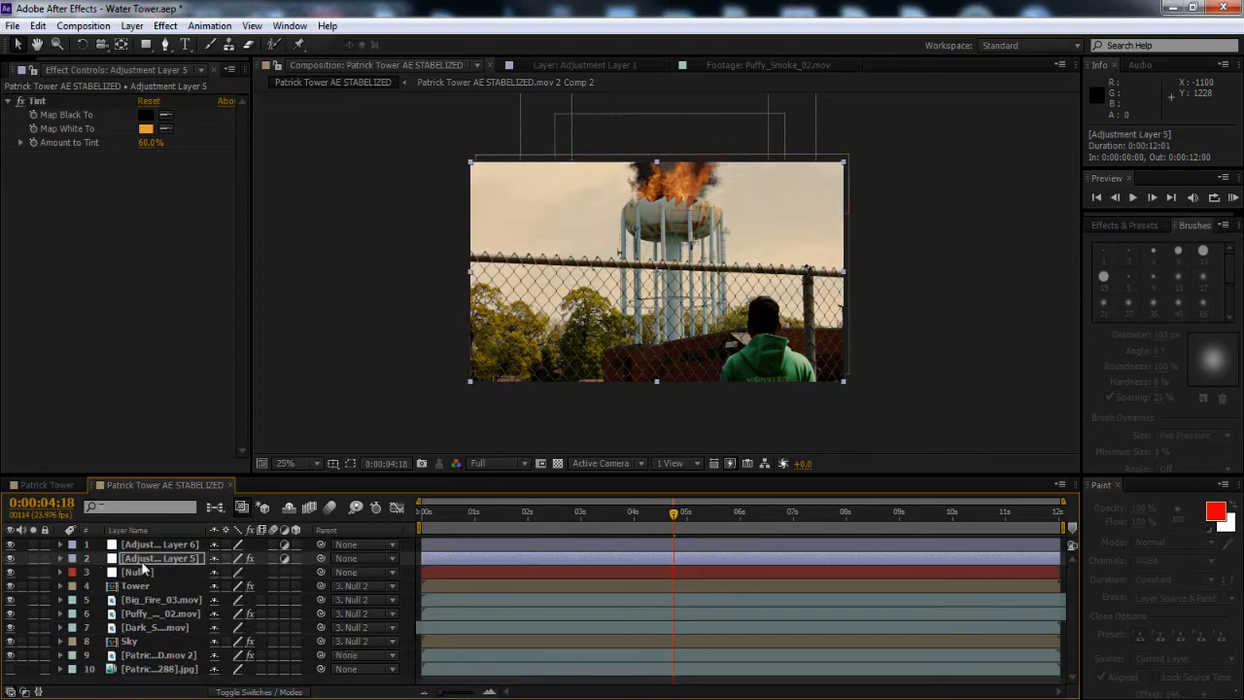
Check Adjustment Layer 2's effects in the Patrick Tower composition and apply Tint and Curves to Adjustment Layer 6 in Patrick Tower AE STABELIZED
{"action": "left_click", "coordinate": [156, 543]}
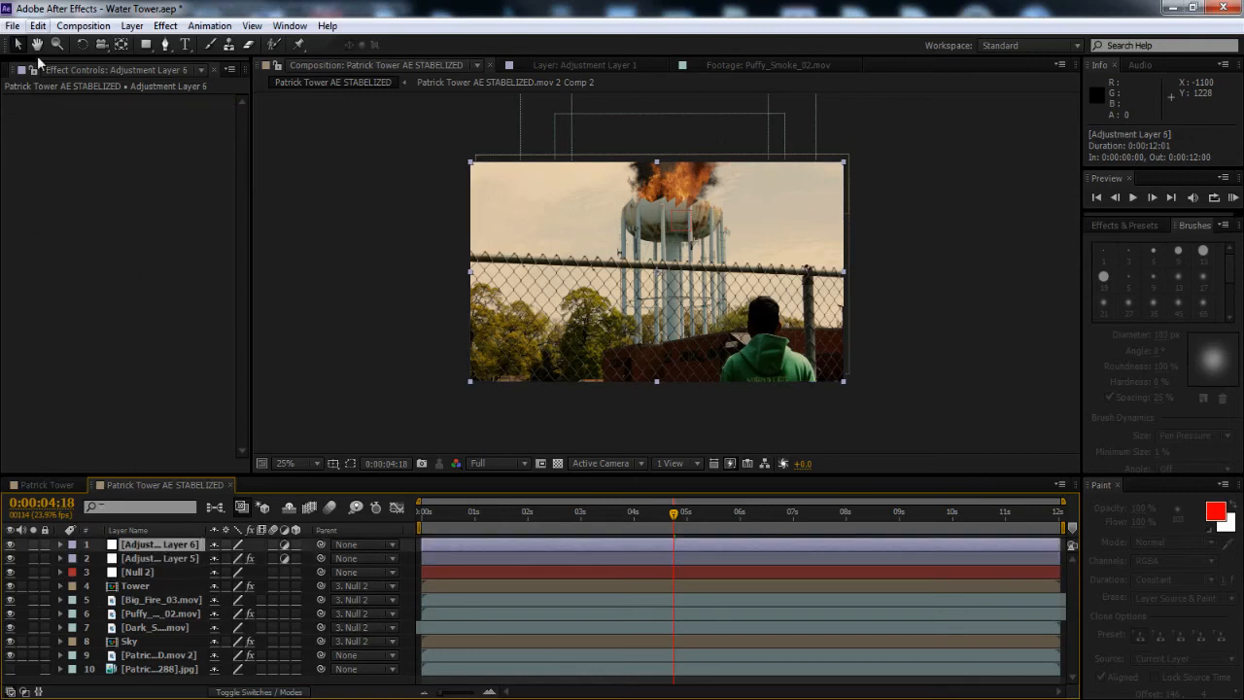
{"action": "left_click", "coordinate": [46, 484]}
{"action": "left_click", "coordinate": [152, 557]}
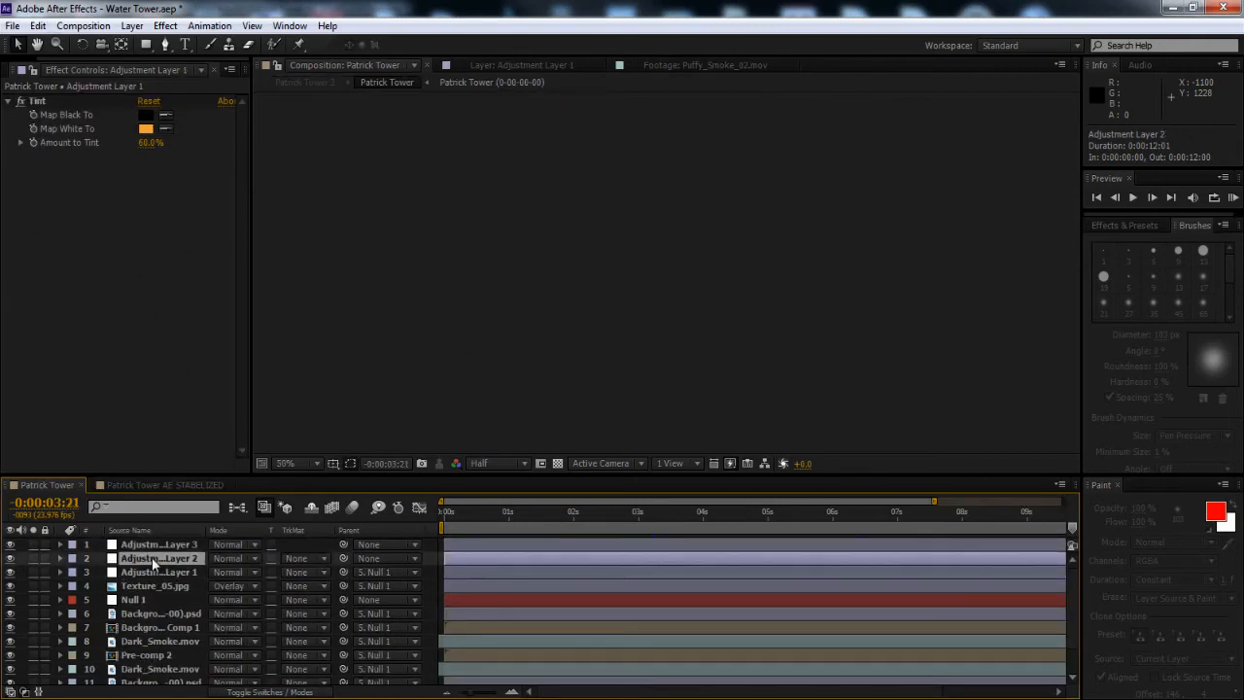
{"action": "left_click", "coordinate": [168, 486]}
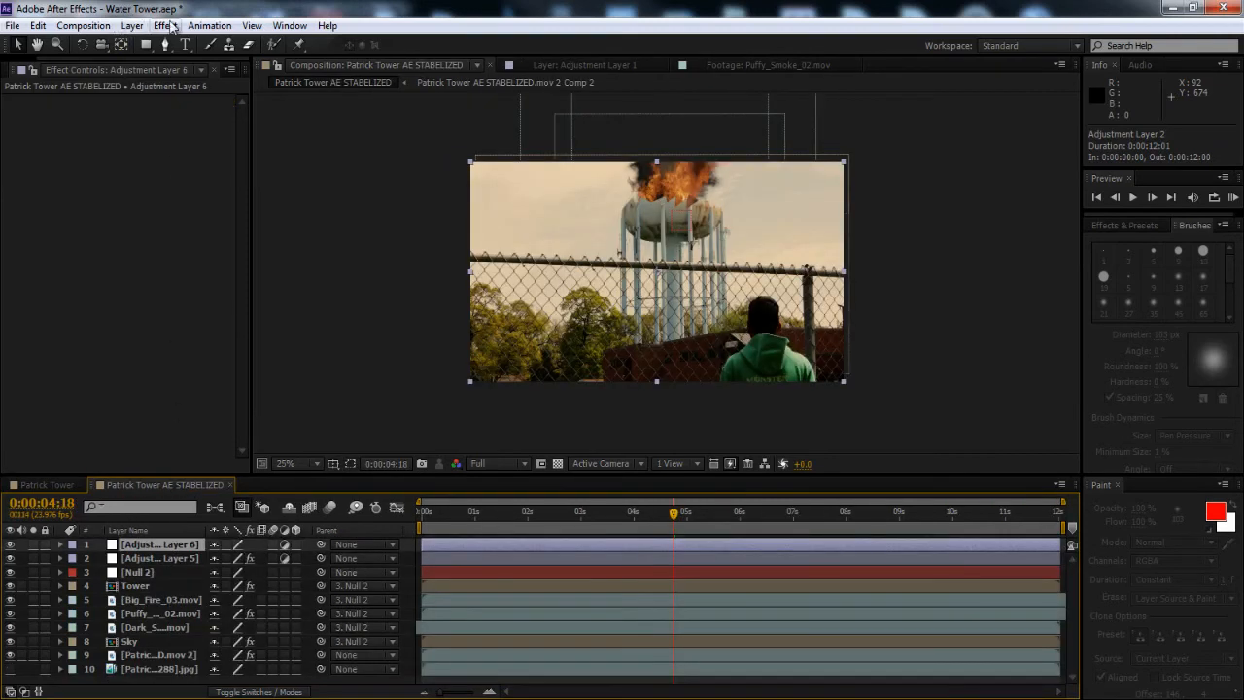
{"action": "left_click", "coordinate": [167, 26]}
{"action": "left_click", "coordinate": [219, 34]}
{"action": "left_click", "coordinate": [165, 25]}
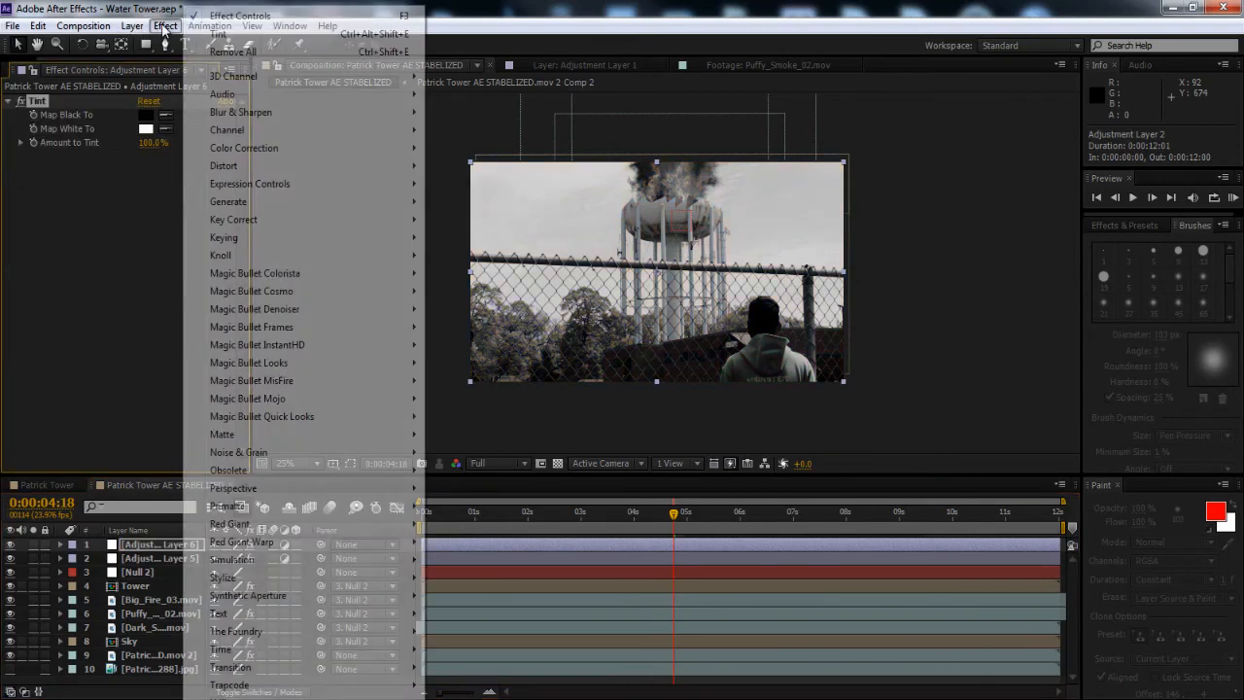
{"action": "mouse_move", "coordinate": [274, 149]}
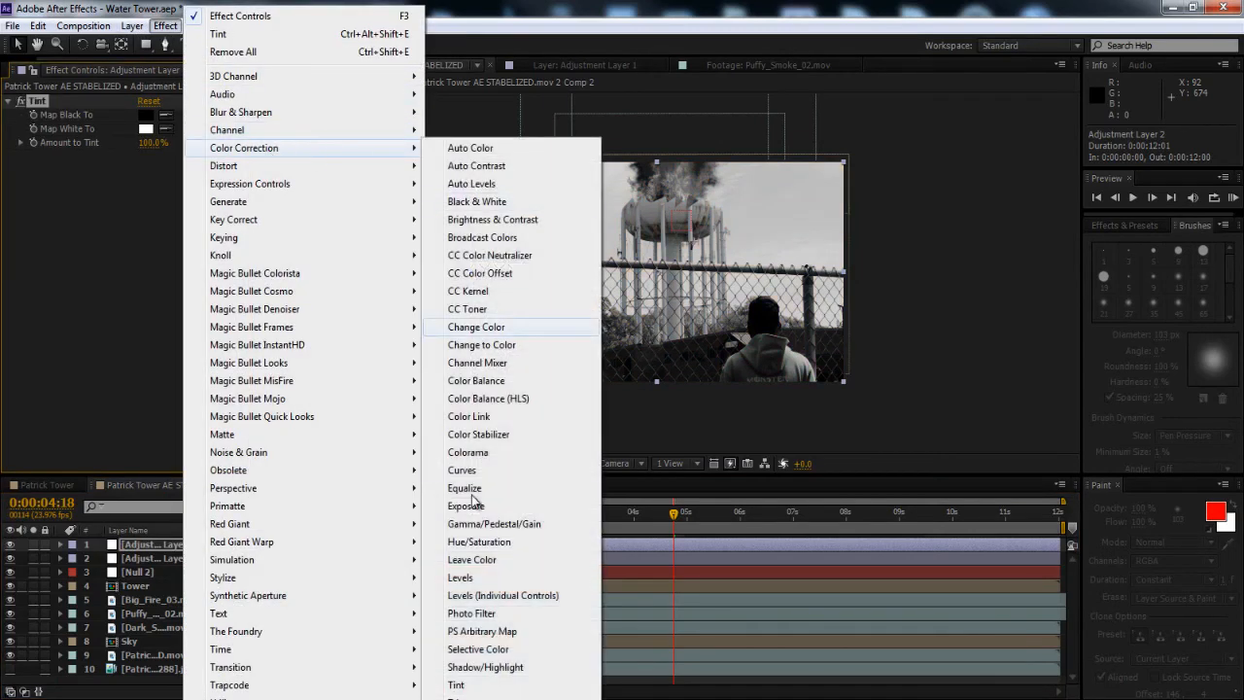
{"action": "left_click", "coordinate": [462, 471]}
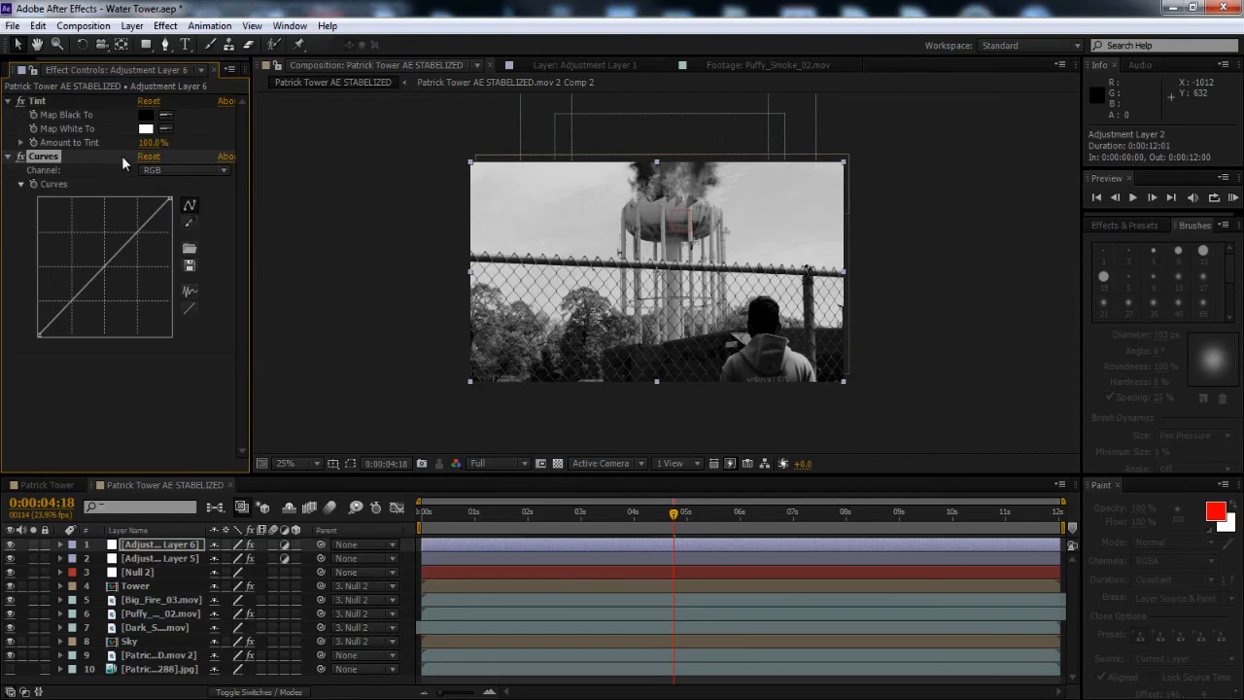
Set Adjustment Layer 6's Amount to Tint to 45%
{"action": "left_click_drag", "start_coordinate": [153, 141], "coordinate": [124, 148]}
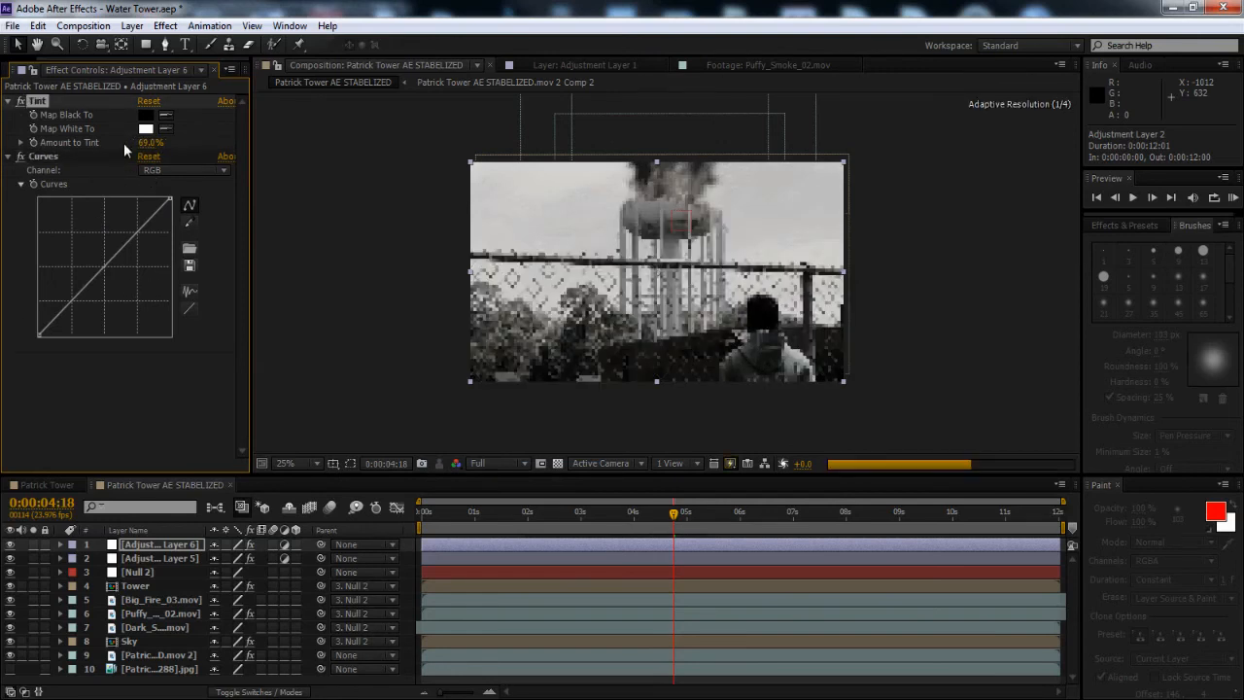
{"action": "left_click", "coordinate": [148, 142]}
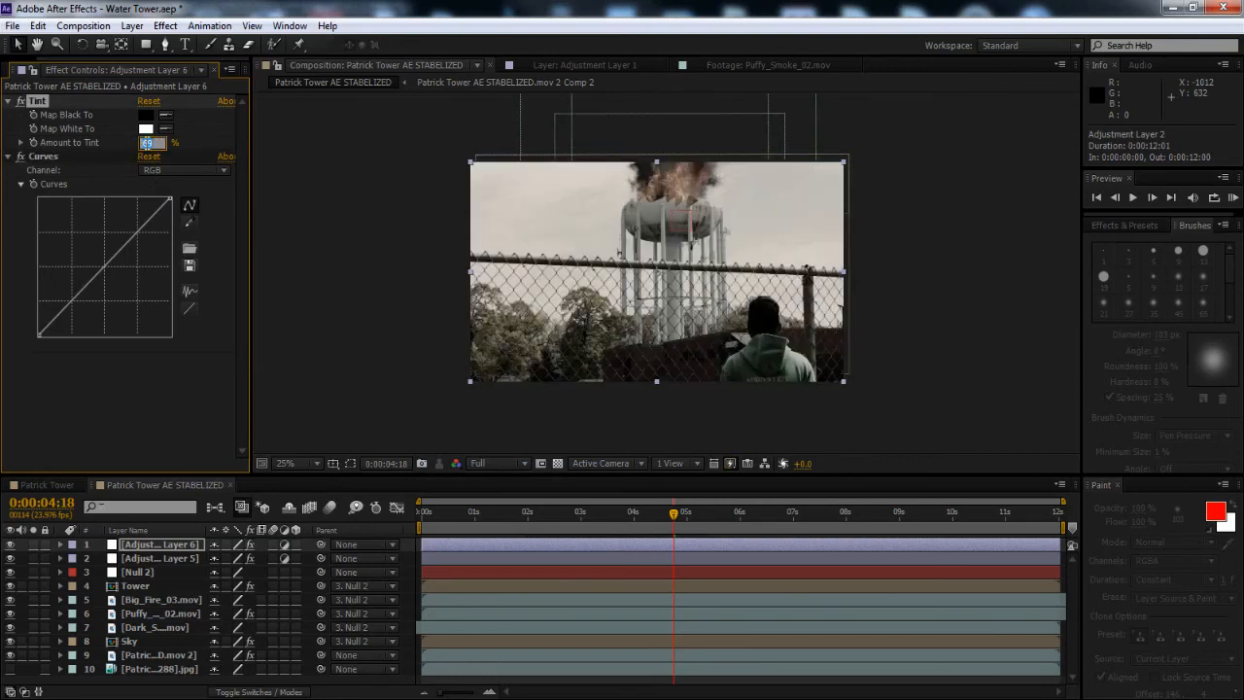
{"action": "type", "text": "45"}
{"action": "key", "text": "Return"}
Shape Adjustment Layer 6's RGB curve with three points, slightly below the diagonal in shadows and midtones and clearly lower in the highlights
{"action": "key", "text": "period"}
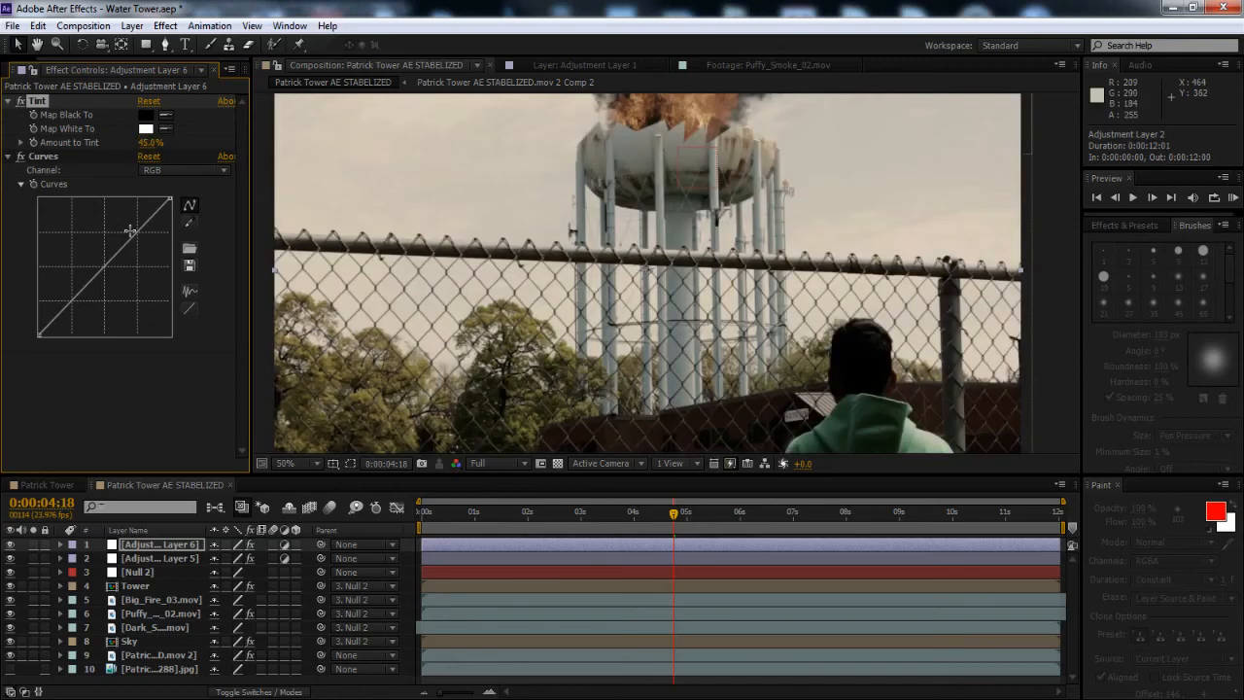
{"action": "left_click_drag", "start_coordinate": [75, 302], "coordinate": [77, 306]}
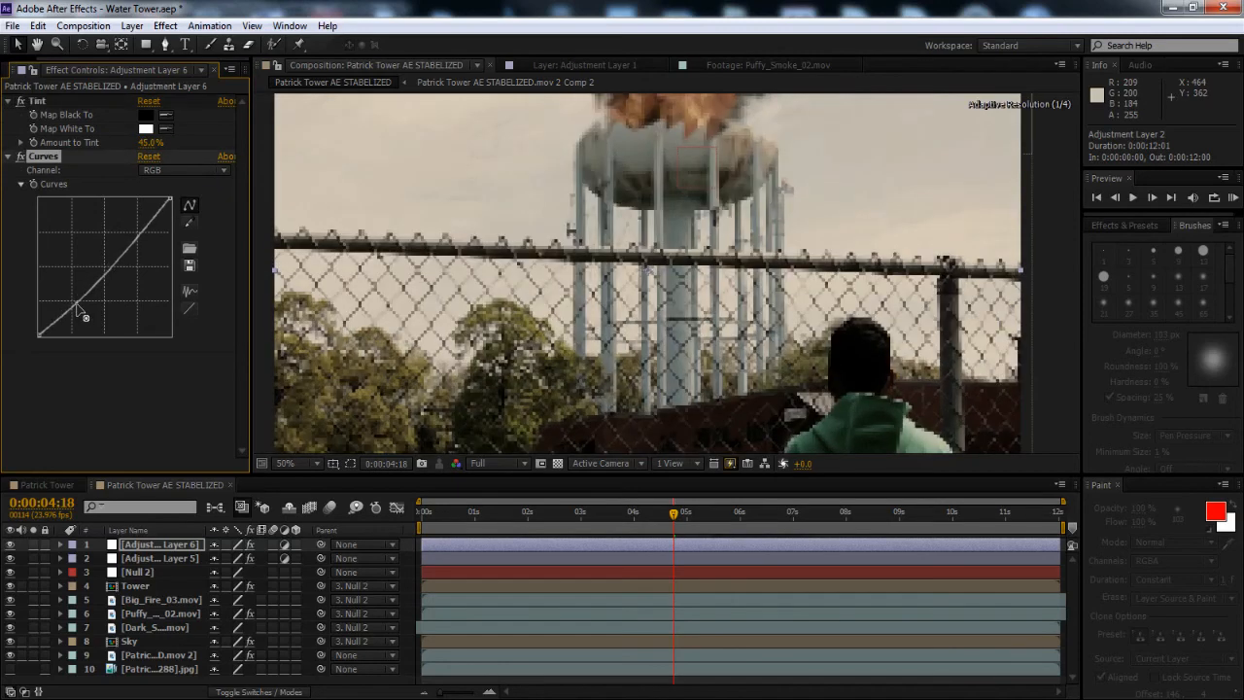
{"action": "left_click", "coordinate": [108, 271]}
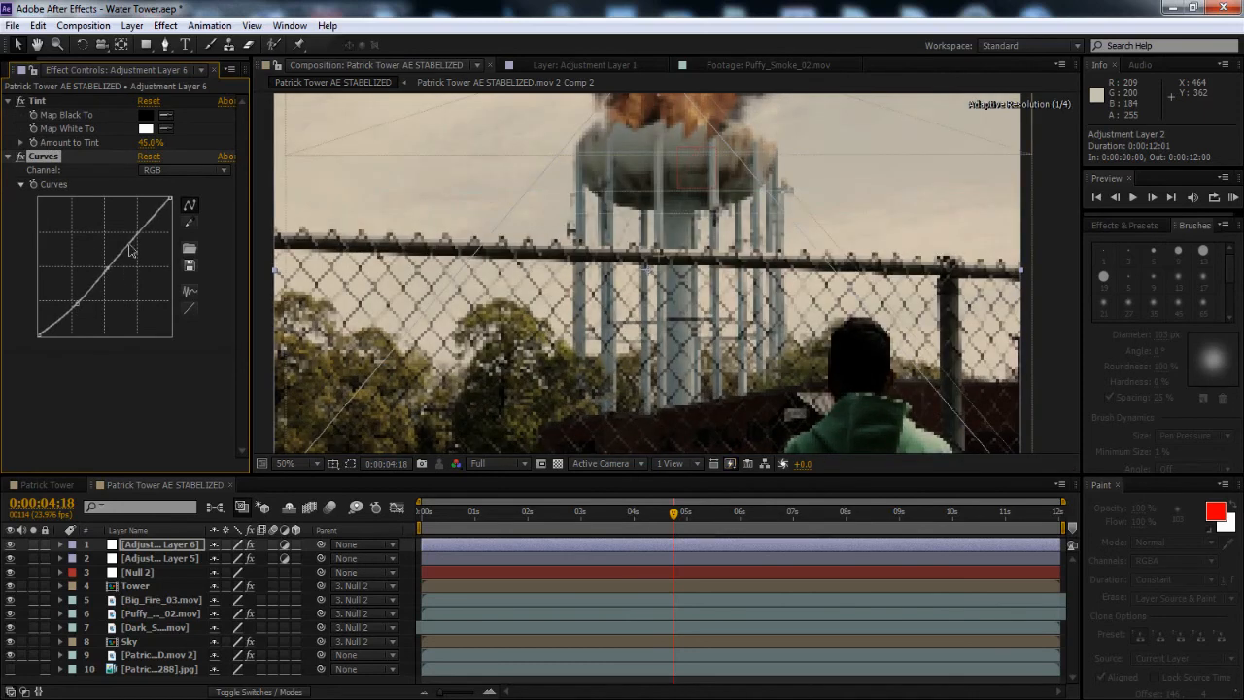
{"action": "left_click", "coordinate": [132, 250]}
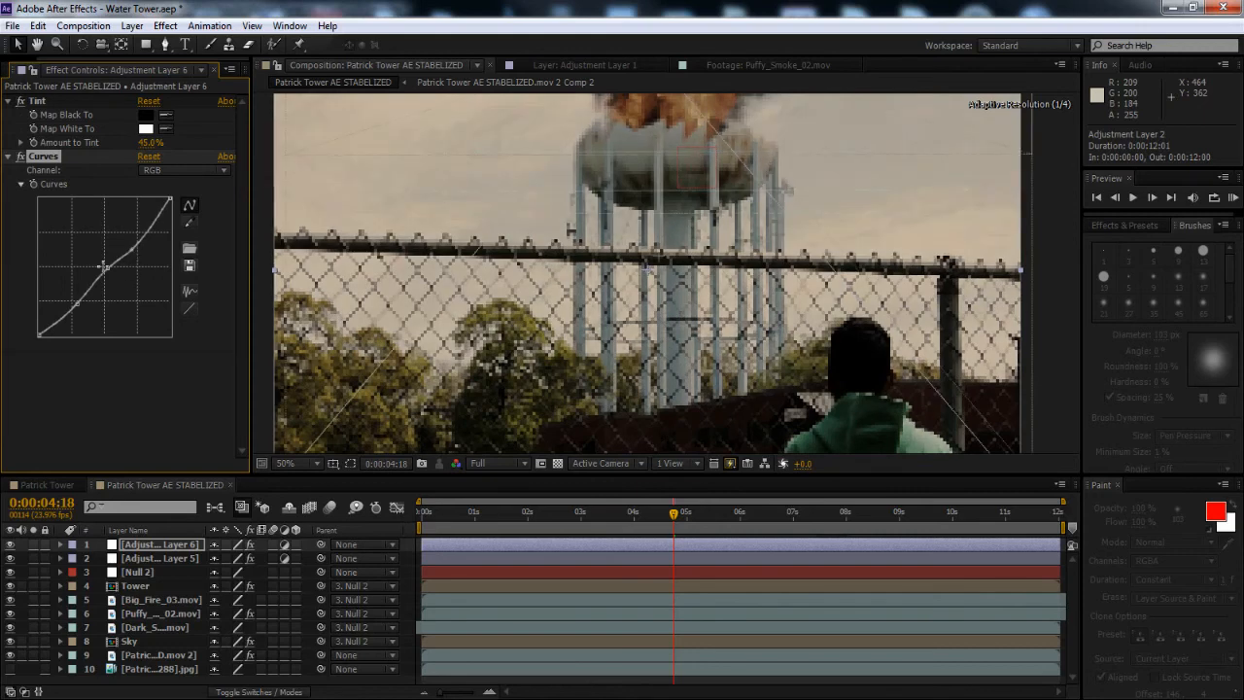
{"action": "left_click_drag", "start_coordinate": [113, 280], "coordinate": [112, 282]}
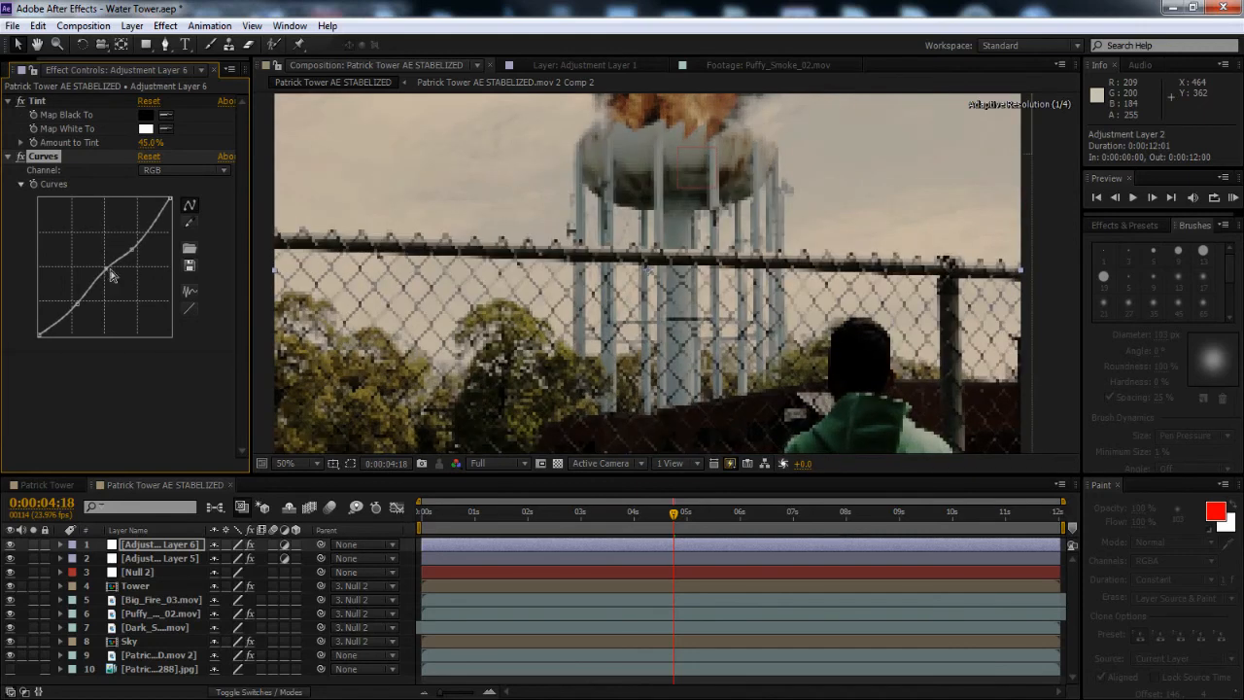
{"action": "scroll", "coordinate": [622, 336], "scroll_direction": "down", "scroll_amount": 2}
{"action": "mouse_move", "coordinate": [632, 354]}
{"action": "left_mouse_down"}
{"action": "mouse_move", "coordinate": [630, 324]}
{"action": "mouse_move", "coordinate": [631, 444]}
{"action": "left_mouse_up"}
{"action": "scroll", "coordinate": [631, 324], "scroll_direction": "up", "scroll_amount": 2}
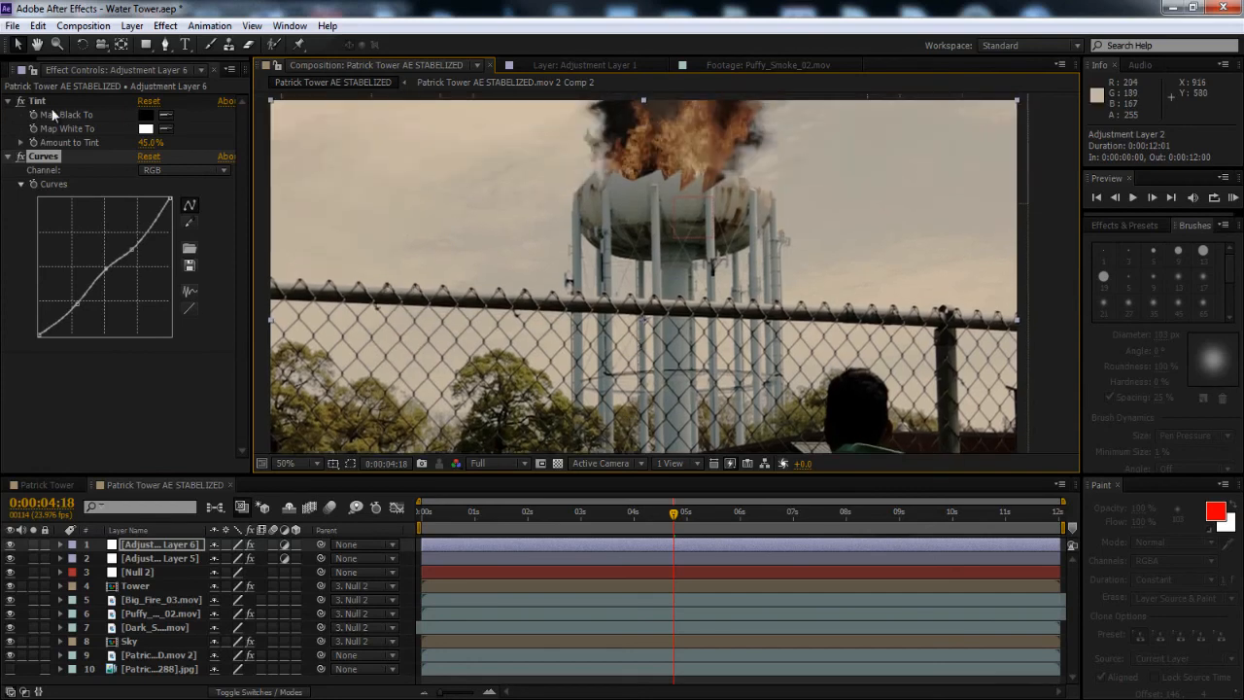
Collapse Adjustment Layer 6's Tint and Curves effects and add a third adjustment layer on top of the stack
{"action": "left_click", "coordinate": [9, 102]}
{"action": "left_click", "coordinate": [8, 114]}
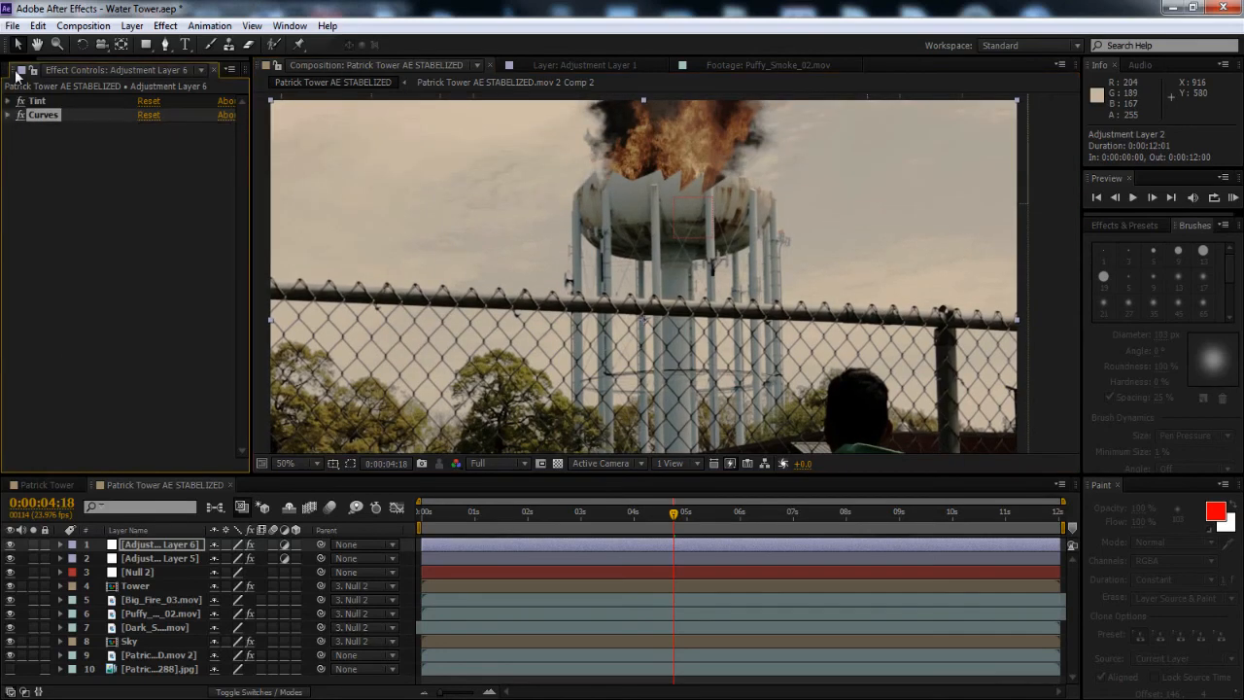
{"action": "left_click", "coordinate": [126, 26]}
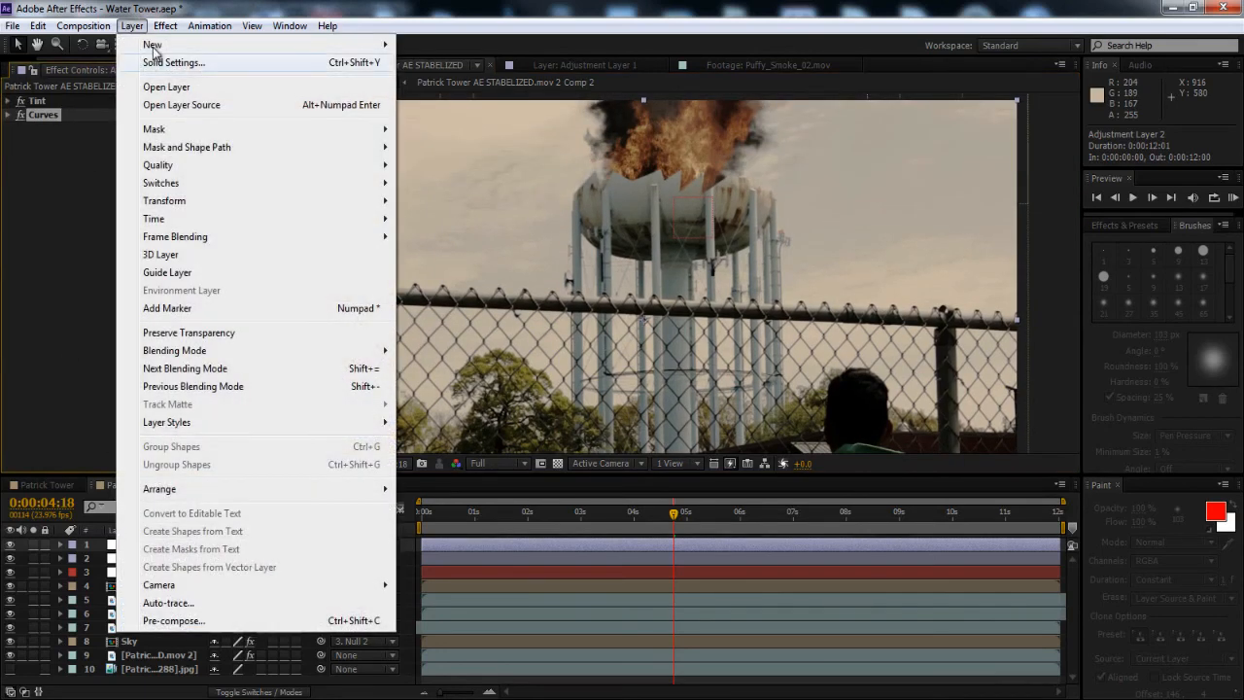
{"action": "mouse_move", "coordinate": [160, 45]}
{"action": "left_click", "coordinate": [455, 151]}
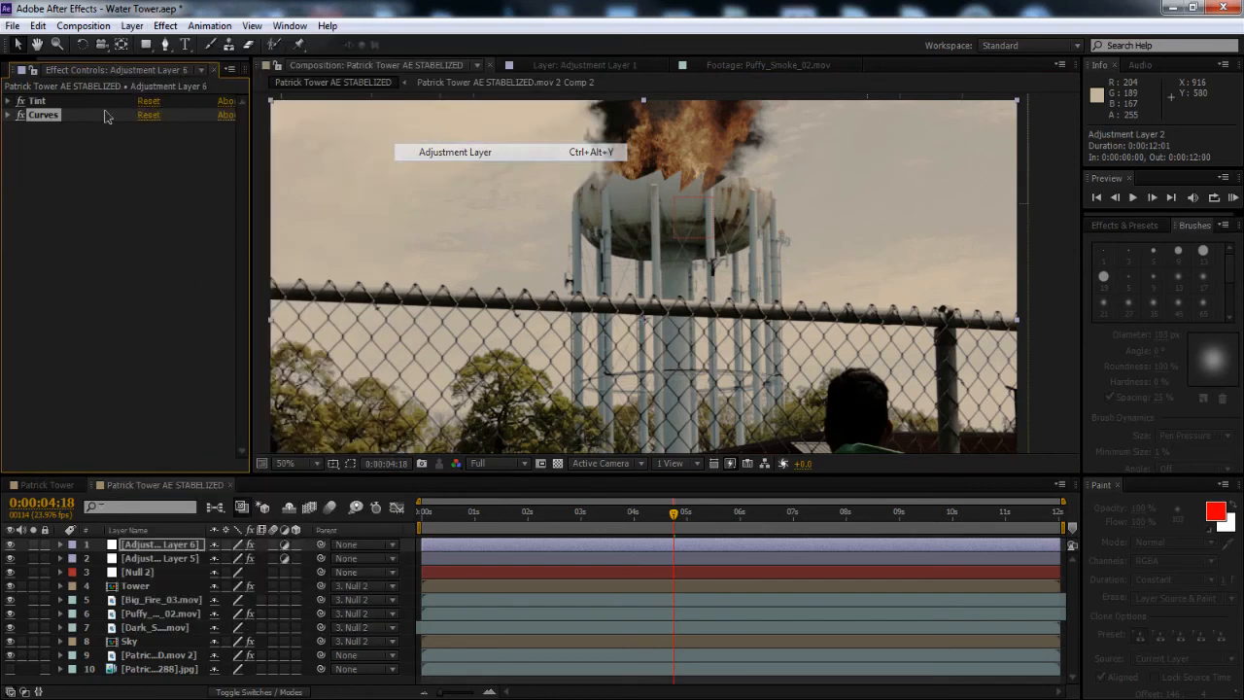
Examine Adjustment Layer 3's Curves effect in the Patrick Tower composition at 0:00:02:03, comparing it with Adjustment Layers 1 and 2
{"action": "left_click", "coordinate": [39, 485]}
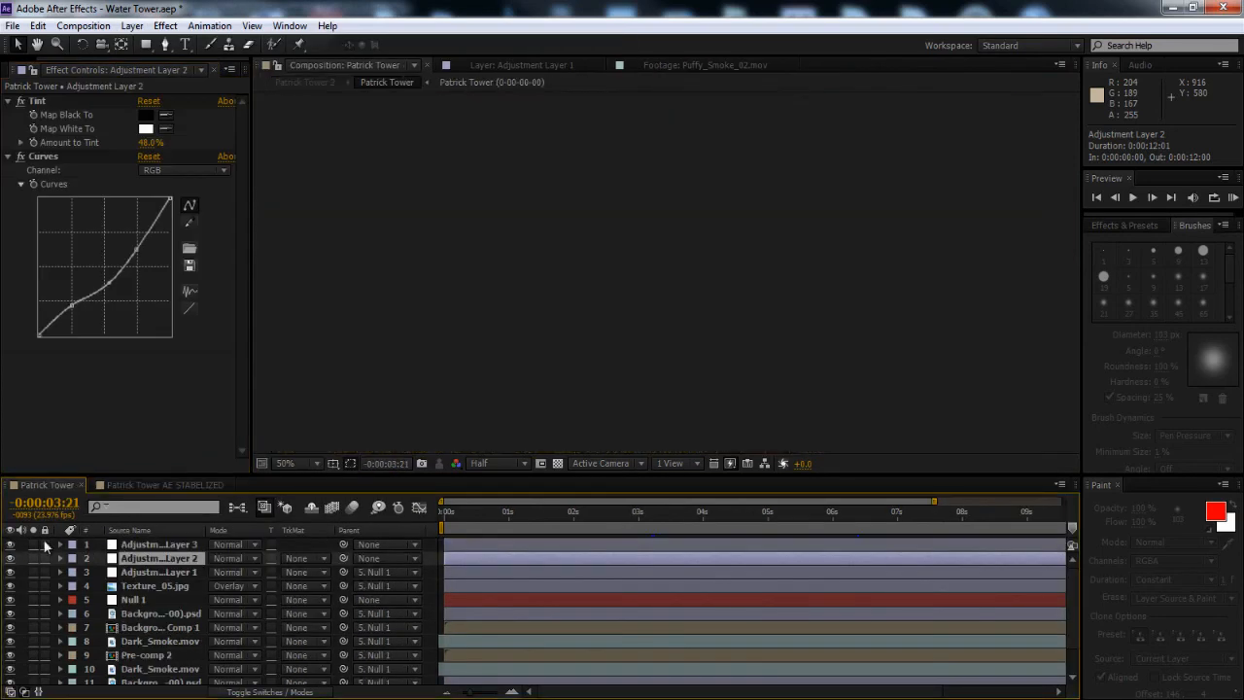
{"action": "left_click", "coordinate": [60, 544]}
{"action": "left_click", "coordinate": [129, 544]}
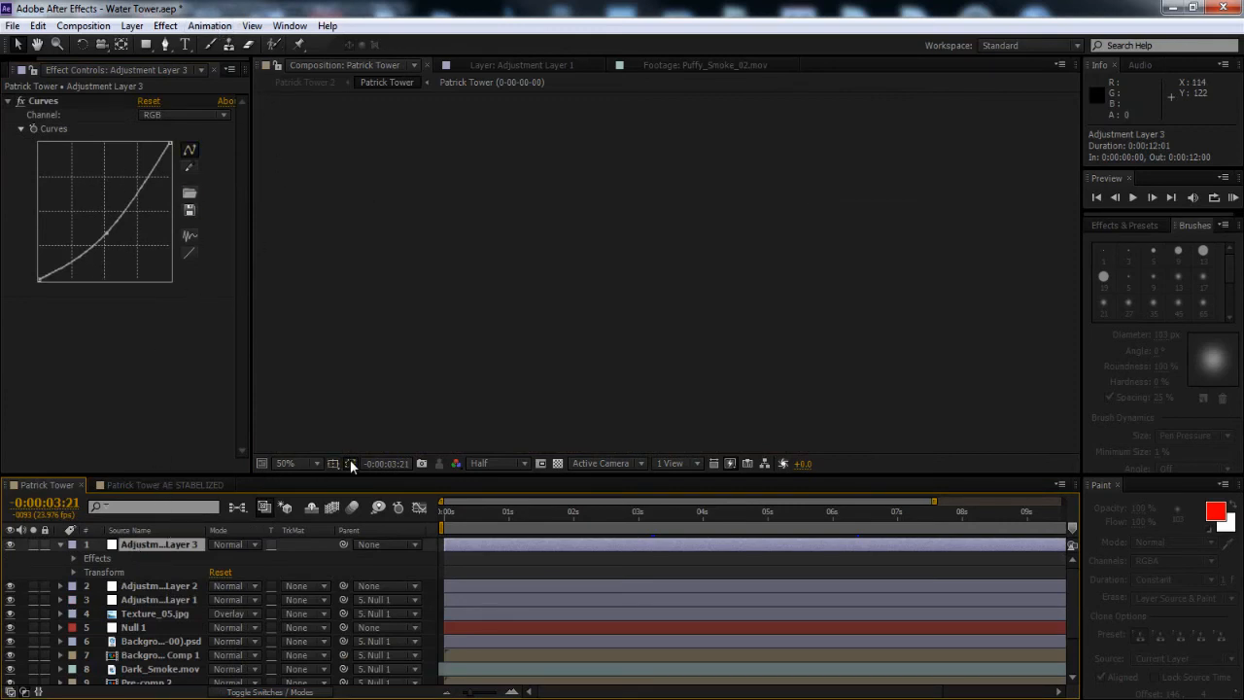
{"action": "left_click", "coordinate": [581, 507]}
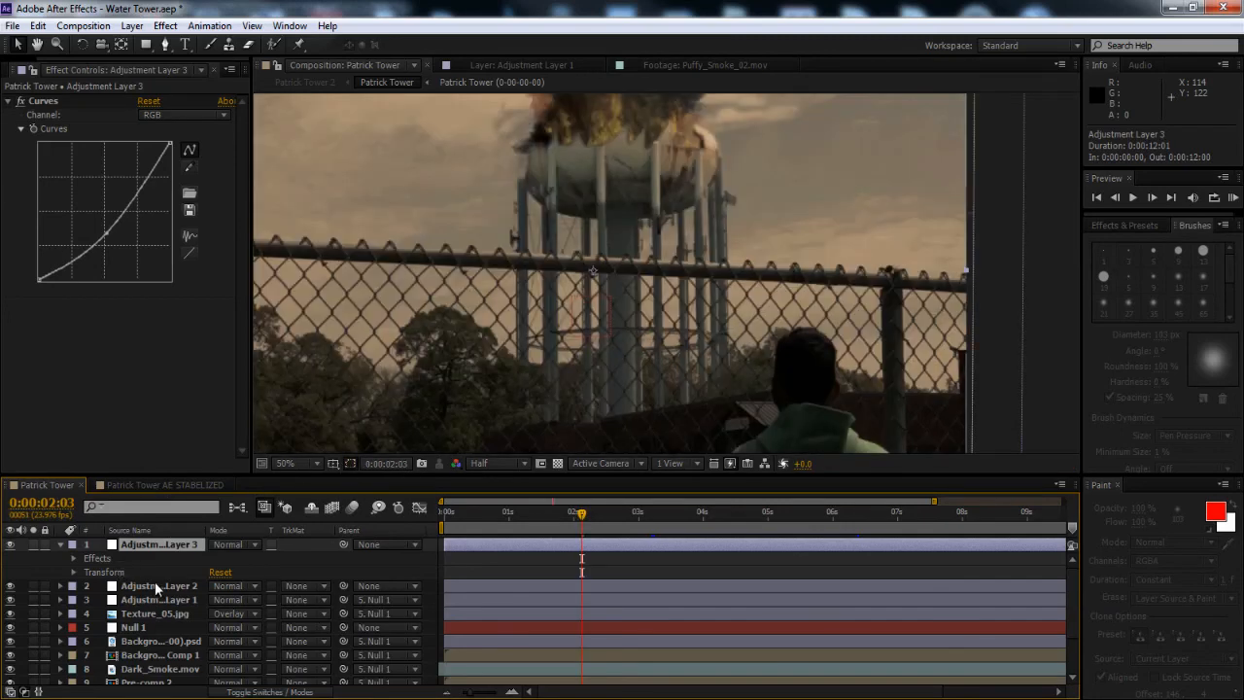
{"action": "left_click", "coordinate": [154, 583]}
{"action": "left_click", "coordinate": [158, 600]}
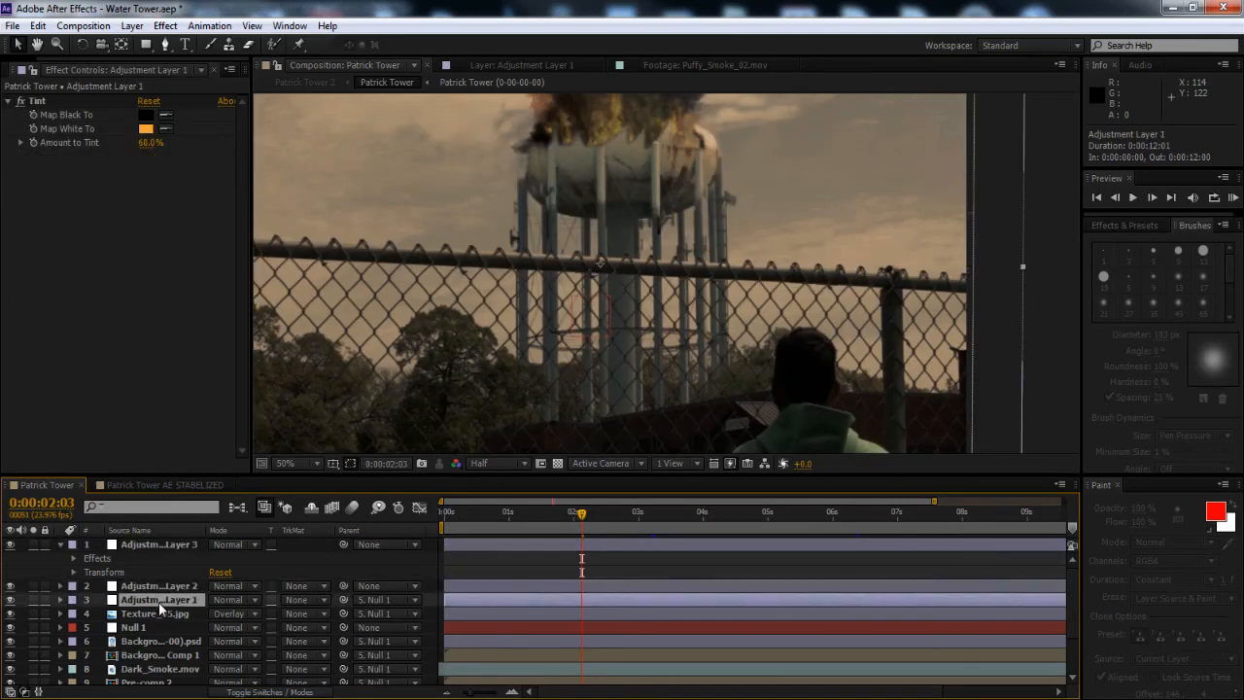
{"action": "left_click", "coordinate": [156, 544]}
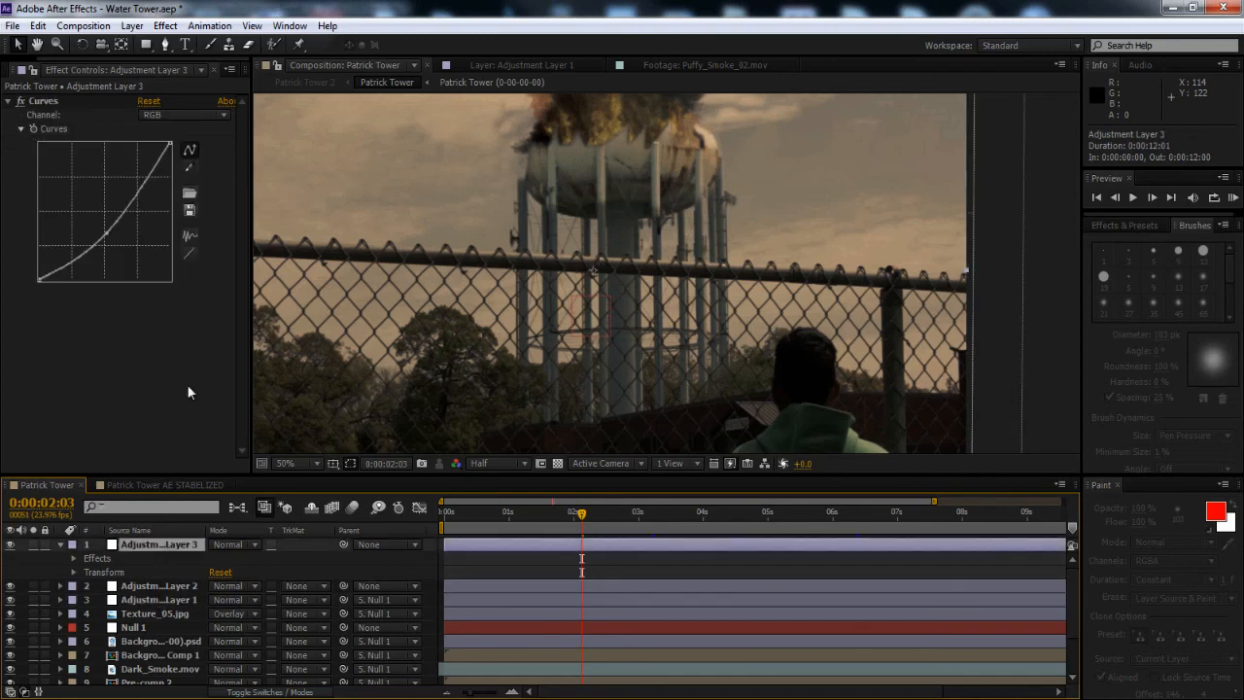
{"action": "left_click", "coordinate": [185, 485]}
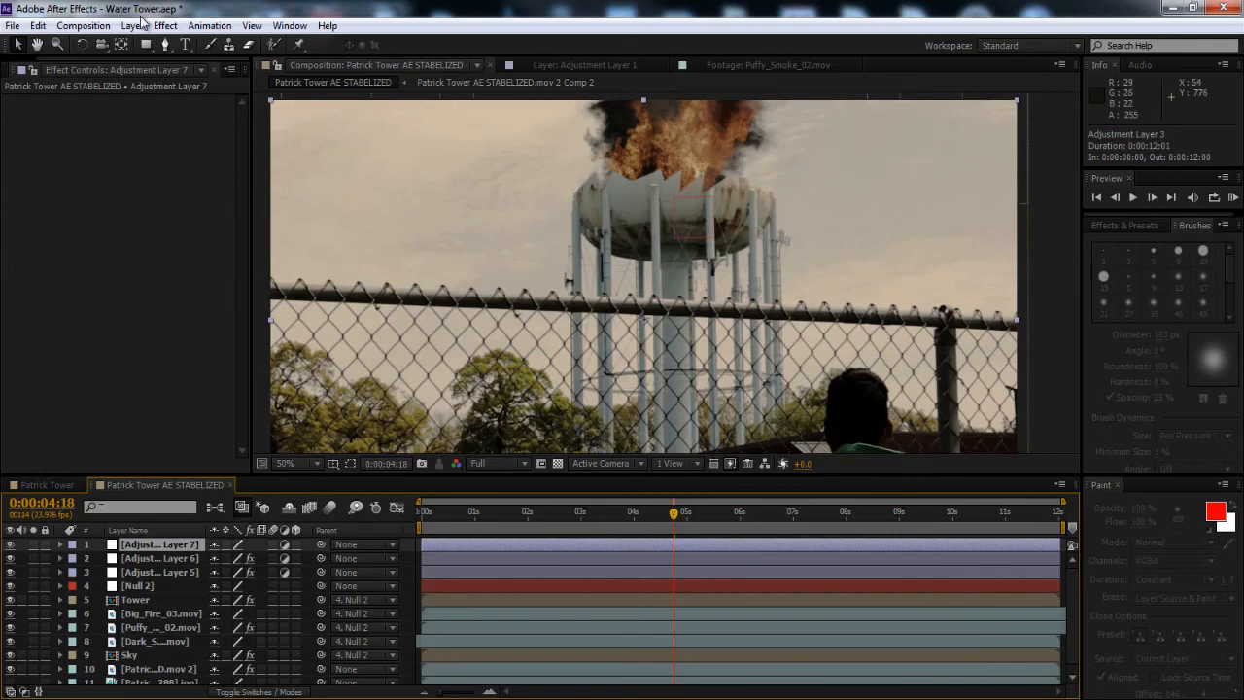
Apply Curves to Adjustment Layer 7 and pull the middle of the RGB curve moderately below the diagonal to darken the shot
{"action": "left_click", "coordinate": [166, 26]}
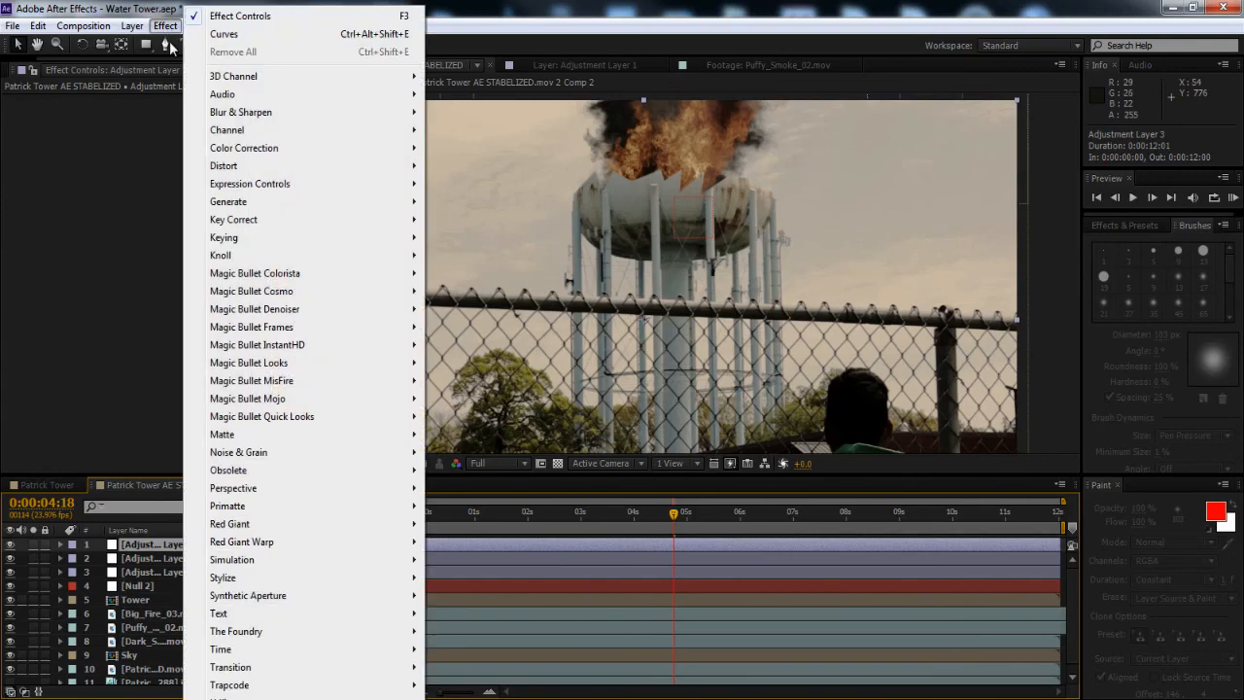
{"action": "left_click", "coordinate": [226, 34]}
{"action": "left_click_drag", "start_coordinate": [100, 215], "coordinate": [102, 243]}
{"action": "scroll", "coordinate": [733, 256], "scroll_direction": "down", "scroll_amount": 2}
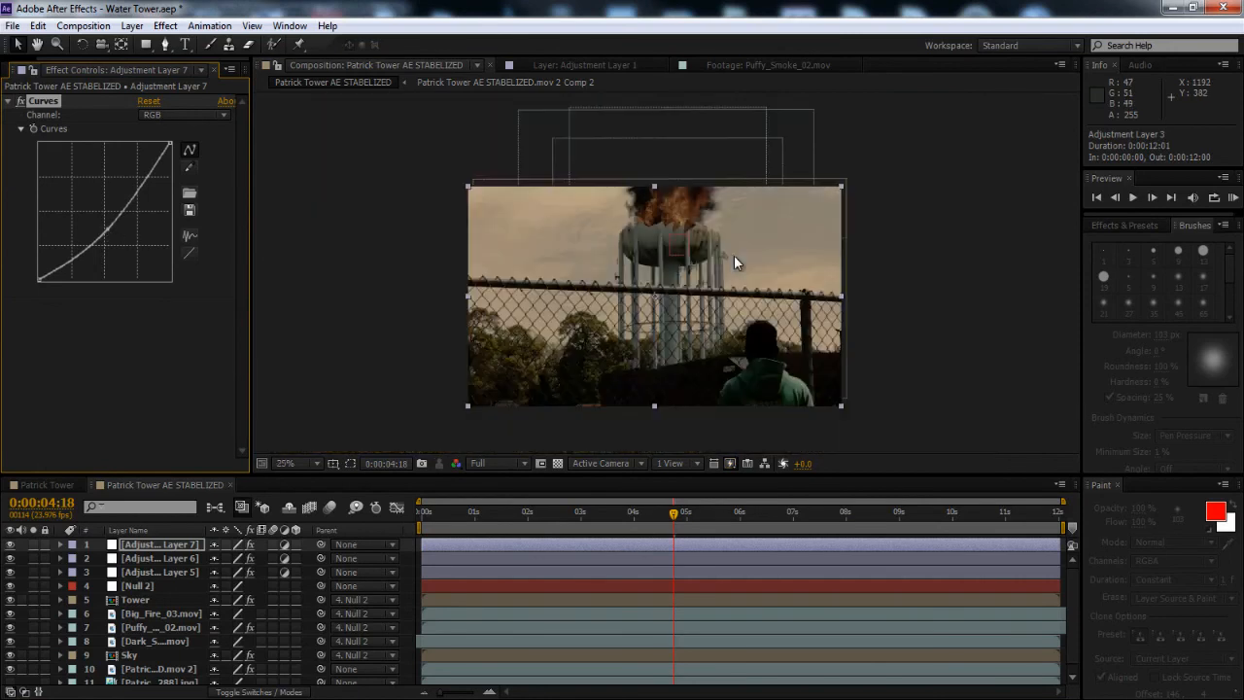
{"action": "left_click_drag", "start_coordinate": [735, 273], "coordinate": [725, 257]}
{"action": "scroll", "coordinate": [725, 257], "scroll_direction": "up", "scroll_amount": 2}
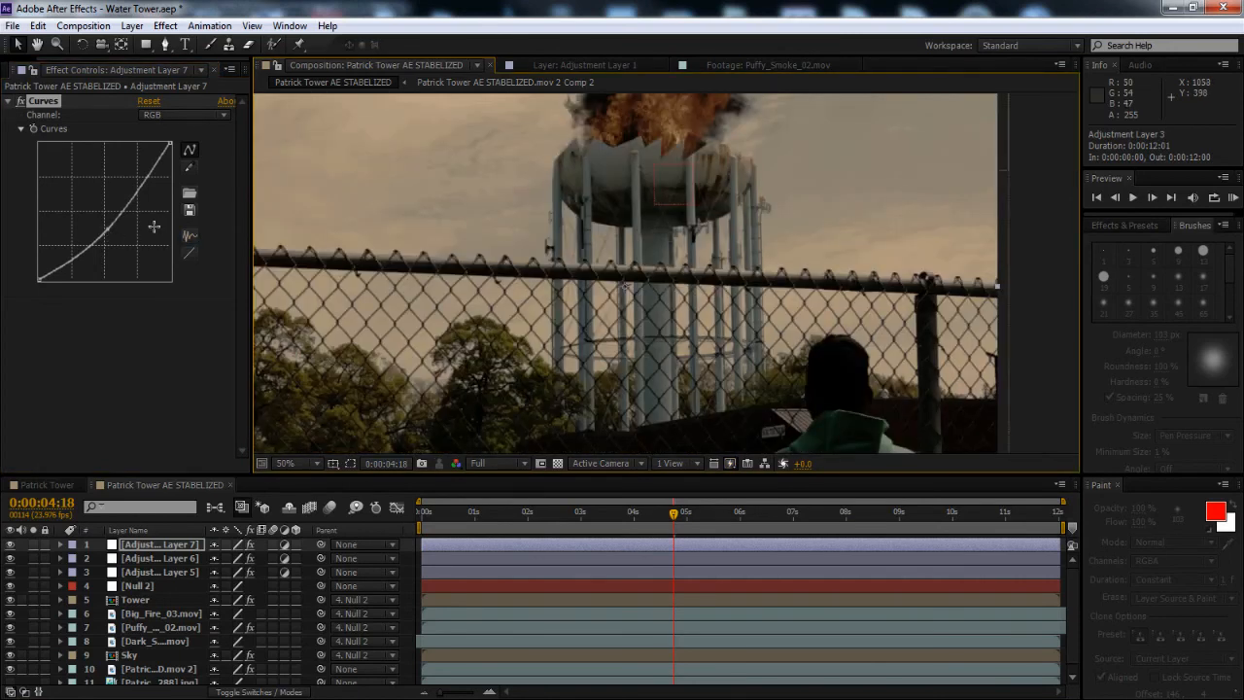
{"action": "left_click_drag", "start_coordinate": [108, 227], "coordinate": [97, 223]}
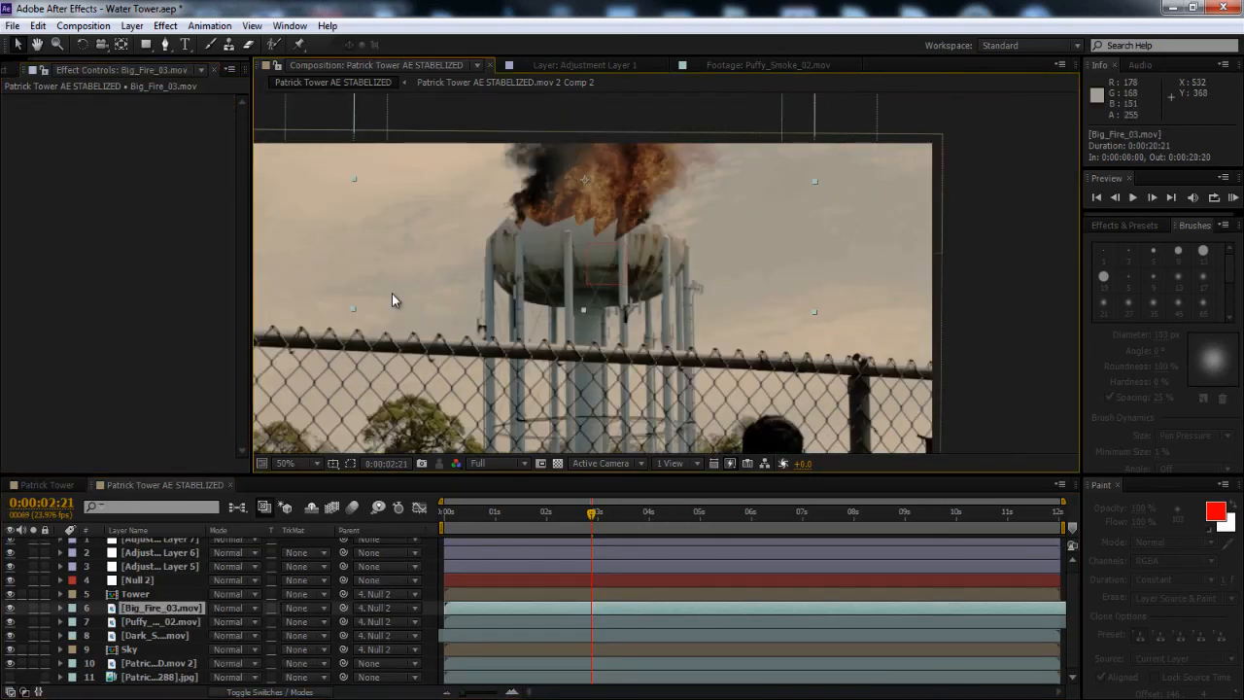
Maximize the composition view and inspect the graded frame at 0:00:02:21, checking the broken tank edge, fire and smoke up close and in full
{"action": "key", "text": "grave"}
{"action": "left_click_drag", "start_coordinate": [466, 450], "coordinate": [476, 350]}
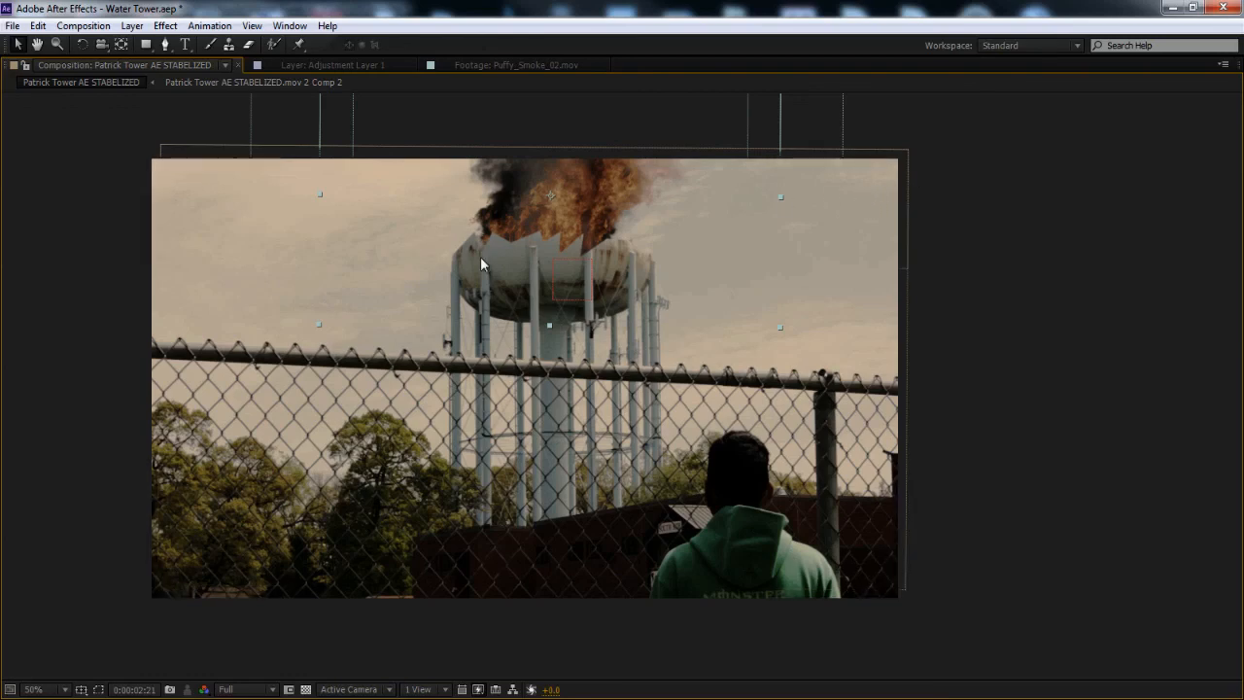
{"action": "scroll", "coordinate": [480, 256], "scroll_direction": "up", "scroll_amount": 2}
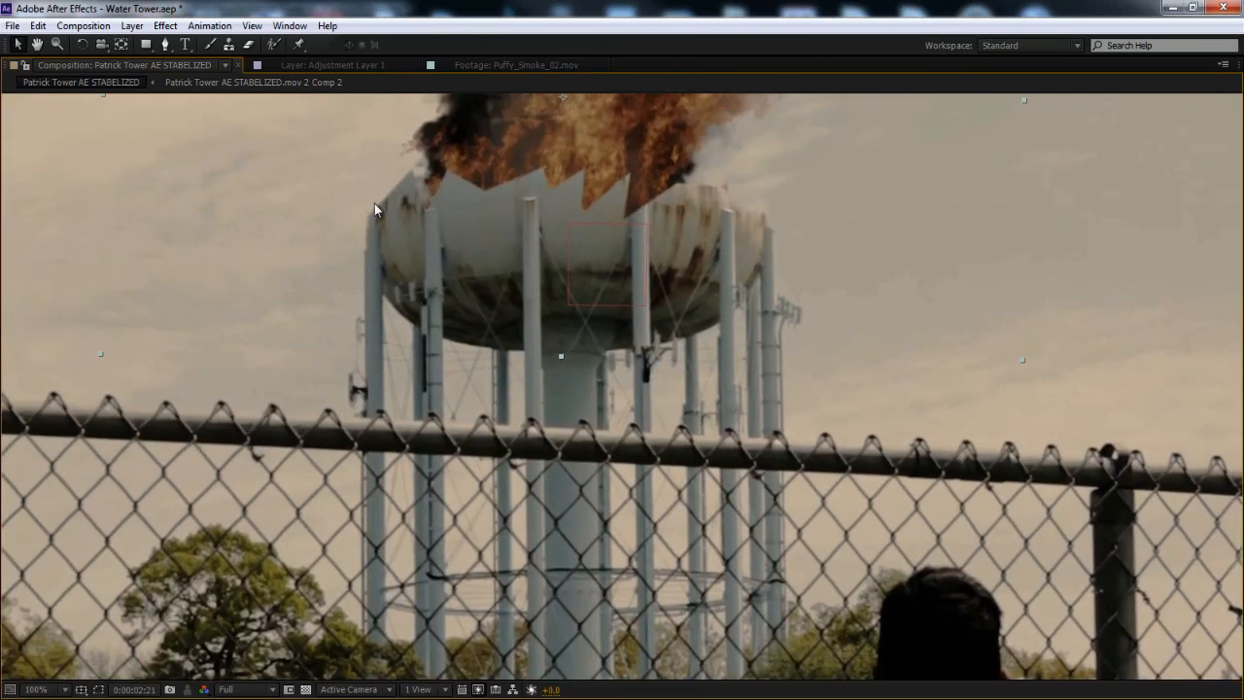
{"action": "scroll", "coordinate": [508, 336], "scroll_direction": "up", "scroll_amount": 3}
{"action": "scroll", "coordinate": [538, 333], "scroll_direction": "down", "scroll_amount": 1}
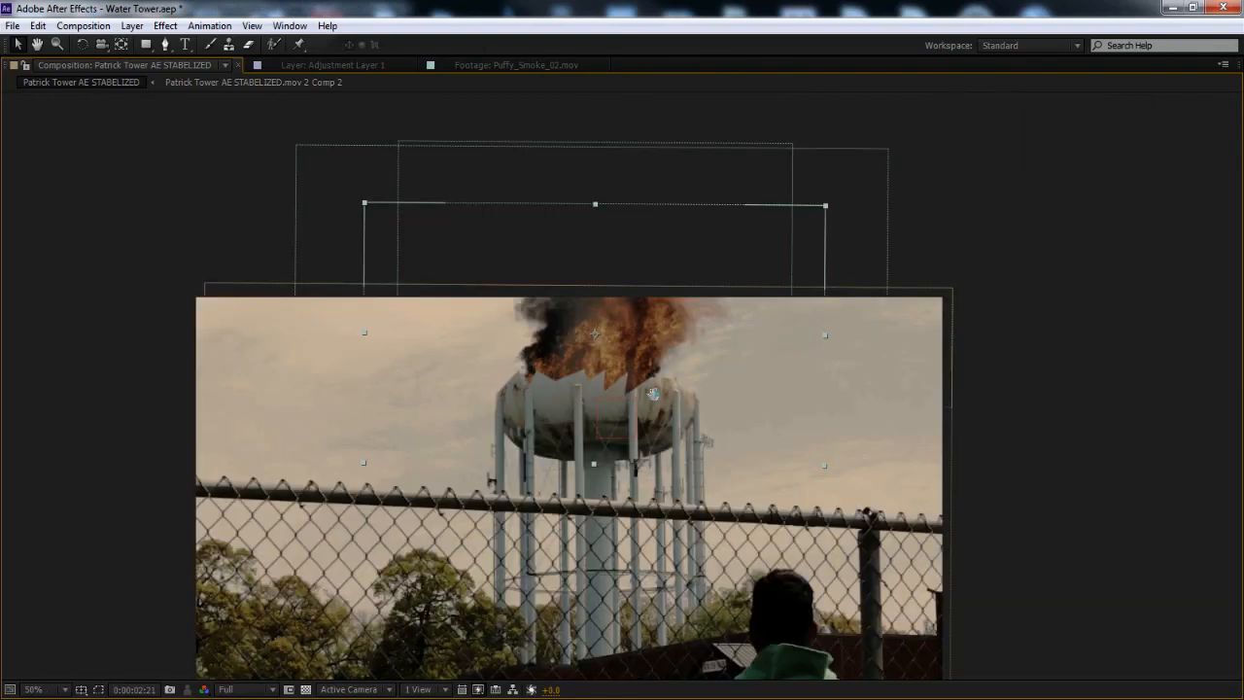
{"action": "left_click_drag", "start_coordinate": [653, 394], "coordinate": [499, 242]}
{"action": "left_click_drag", "start_coordinate": [550, 343], "coordinate": [676, 352]}
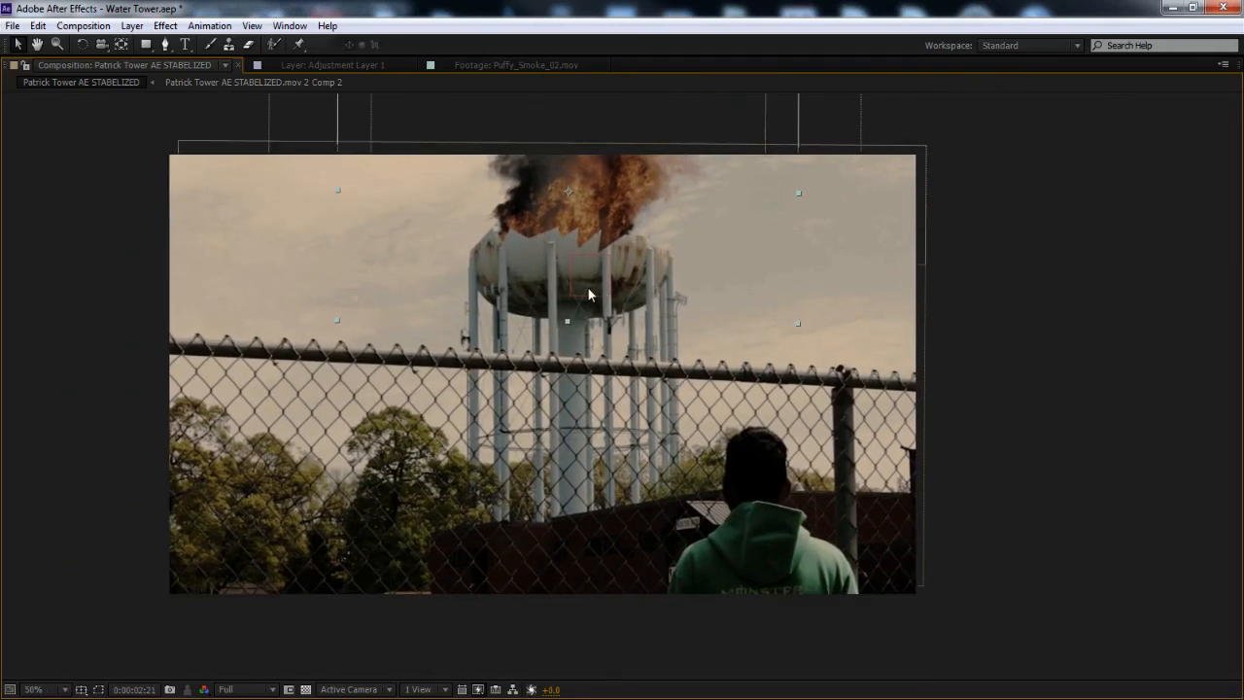
{"action": "left_click_drag", "start_coordinate": [588, 284], "coordinate": [554, 311]}
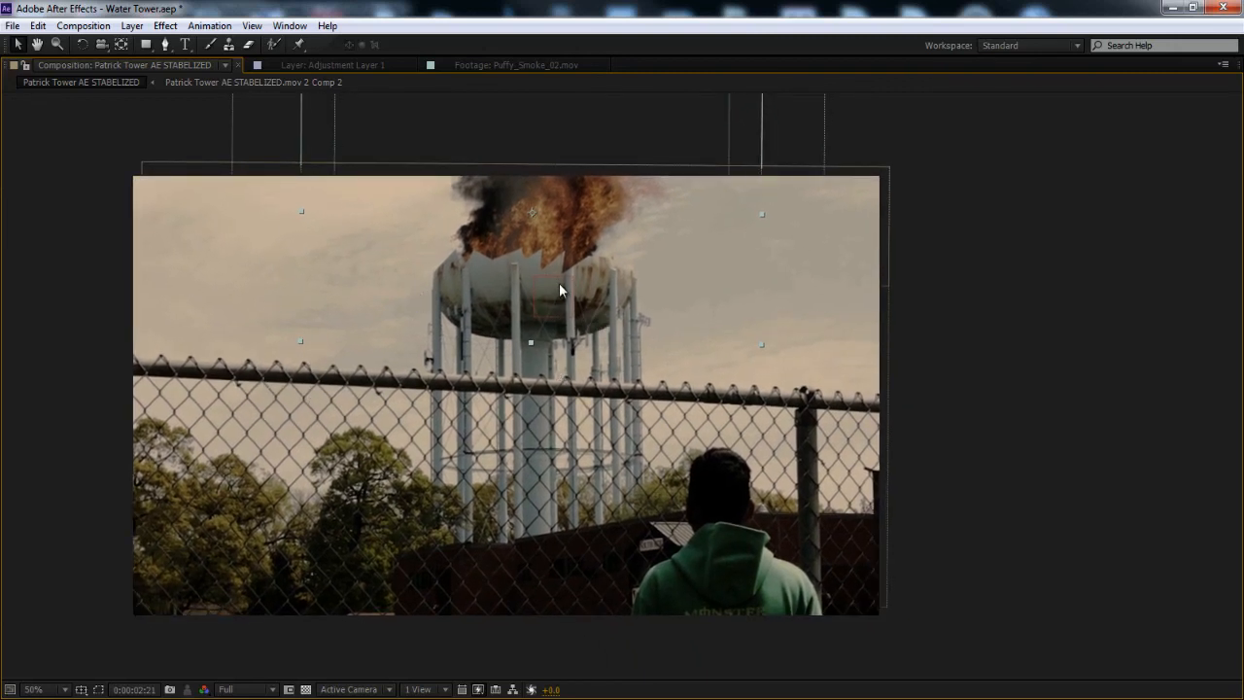
{"action": "scroll", "coordinate": [561, 308], "scroll_direction": "up", "scroll_amount": 2}
{"action": "left_click_drag", "start_coordinate": [504, 256], "coordinate": [573, 316]}
{"action": "left_click_drag", "start_coordinate": [479, 213], "coordinate": [562, 321]}
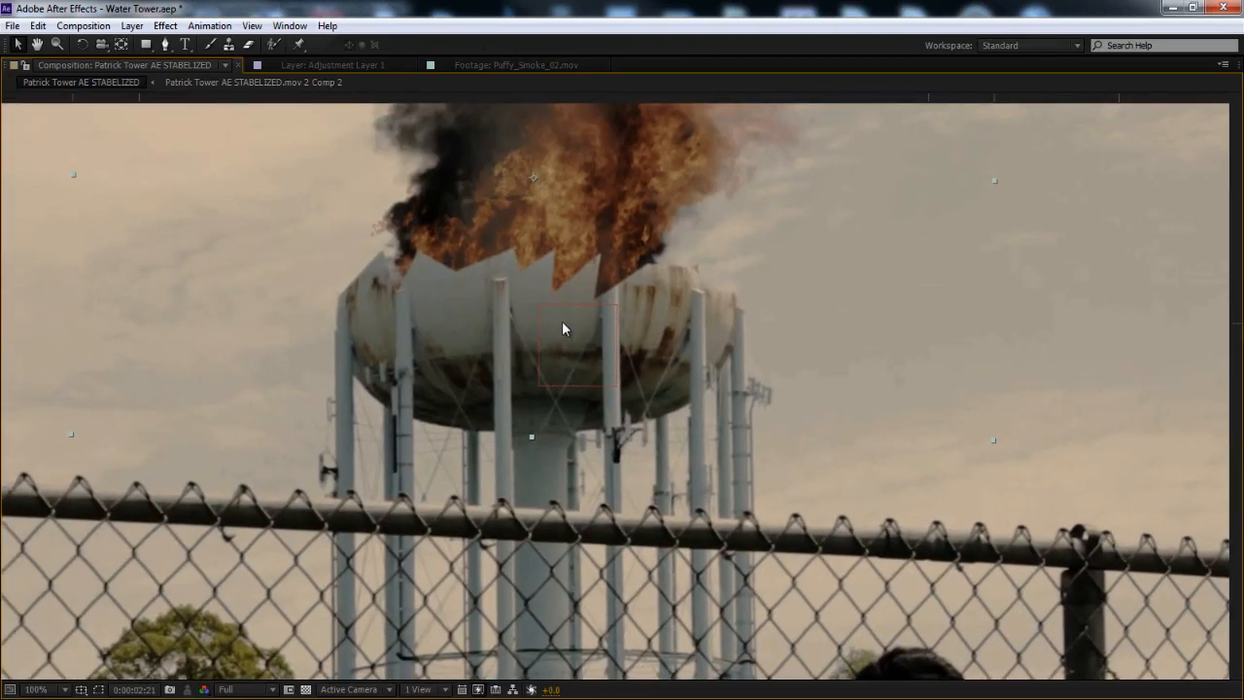
{"action": "scroll", "coordinate": [561, 320], "scroll_direction": "down", "scroll_amount": 2}
{"action": "left_click_drag", "start_coordinate": [607, 382], "coordinate": [590, 319]}
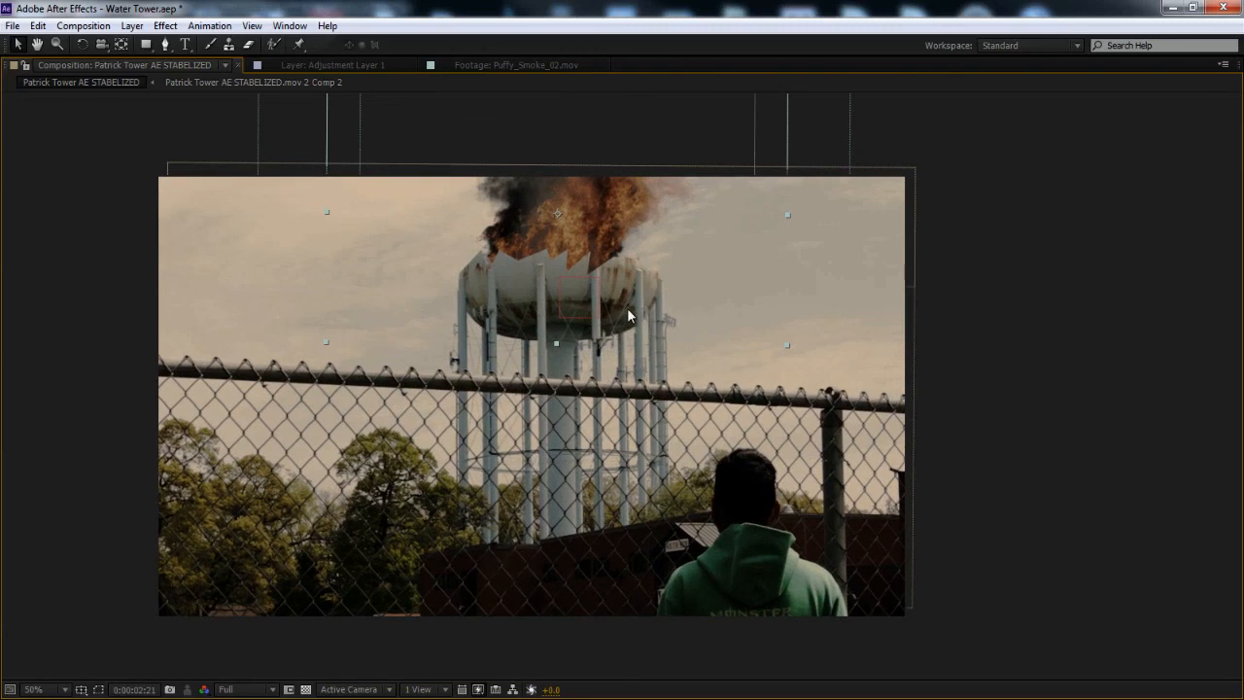
{"action": "left_click_drag", "start_coordinate": [627, 308], "coordinate": [606, 294]}
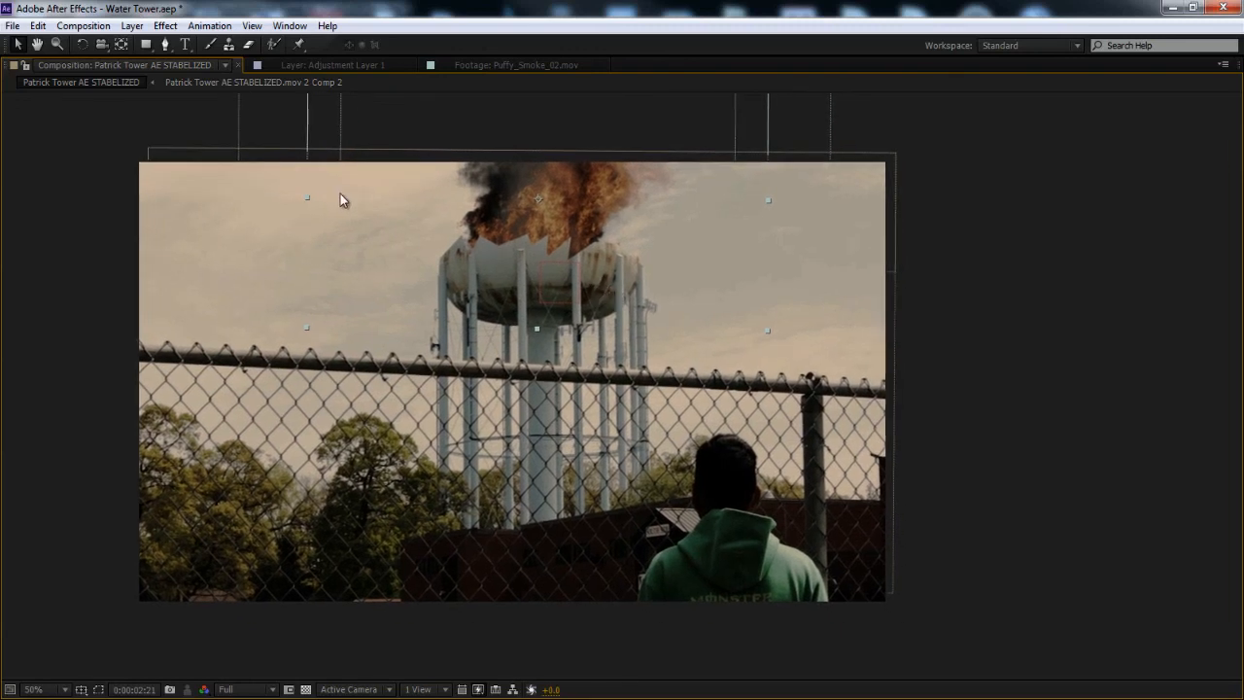